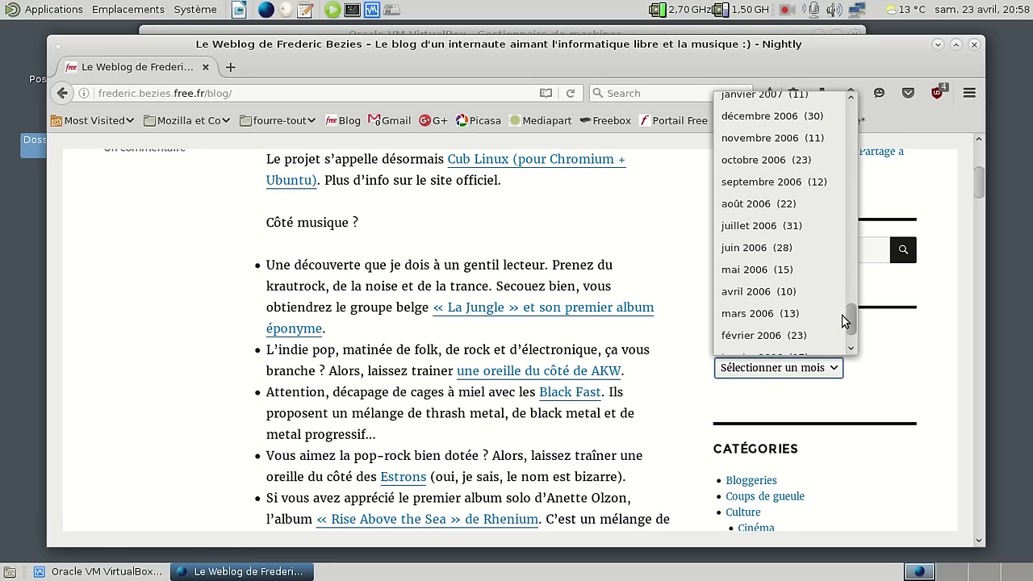
# - Find the post "Adieu, mon mac, je t'aimais bien…" in the blog's avril 2006 archive and close the browser
pyautogui.click(815, 296)
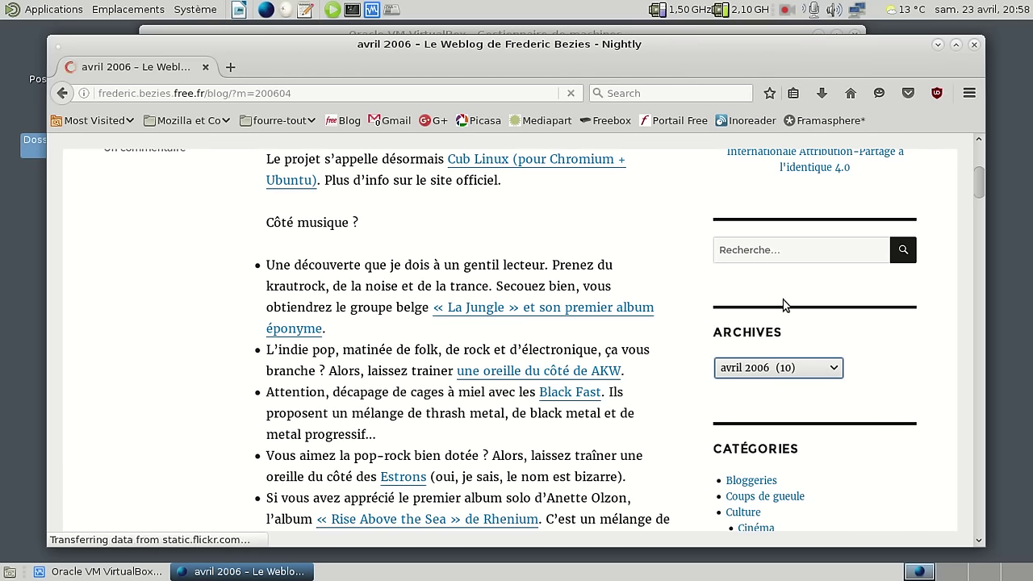
pyautogui.scroll(-10, 646, 300)
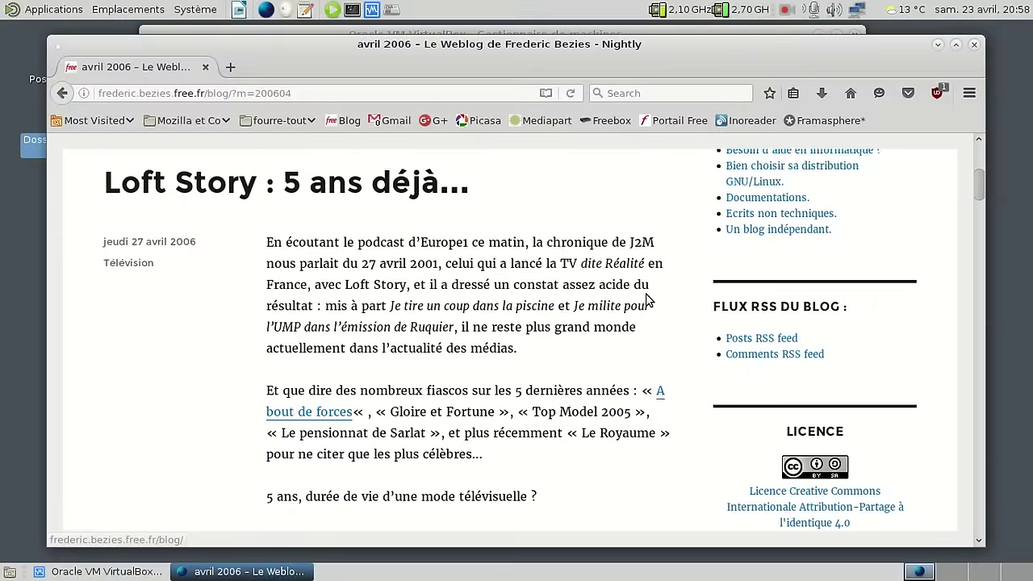
pyautogui.scroll(-10, 646, 300)
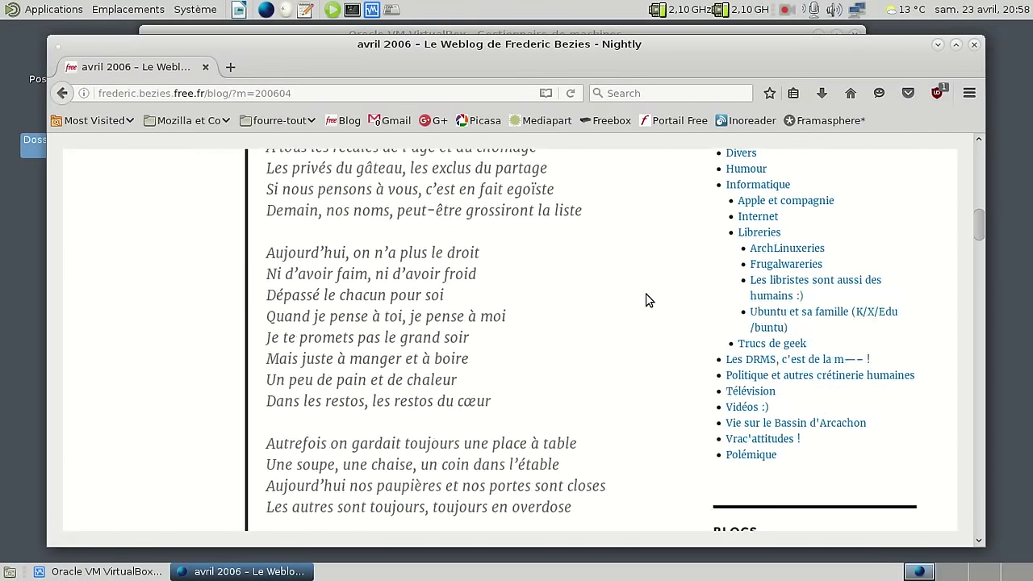
pyautogui.scroll(-10, 645, 301)
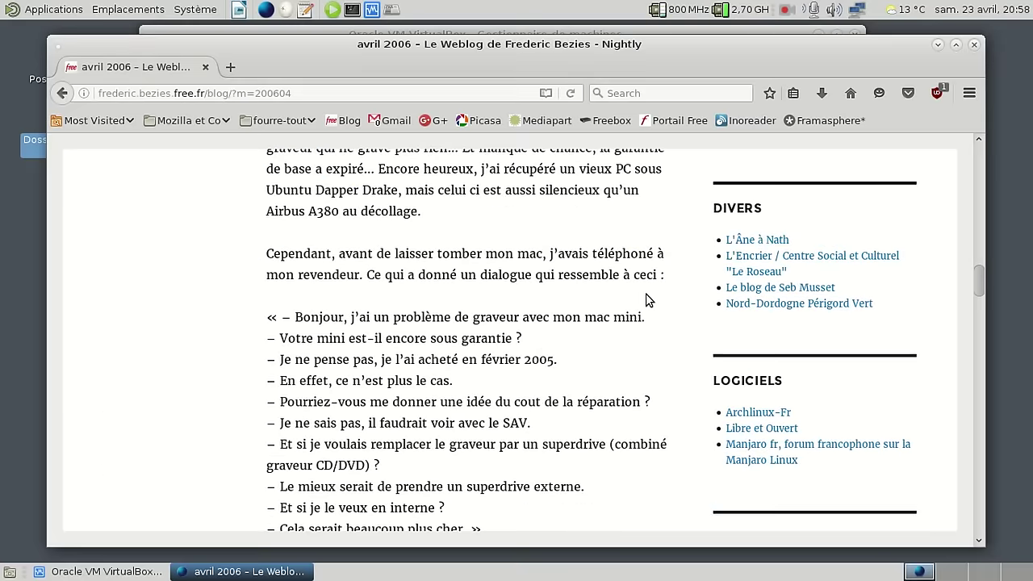
pyautogui.scroll(2, 647, 295)
pyautogui.scroll(1, 647, 295)
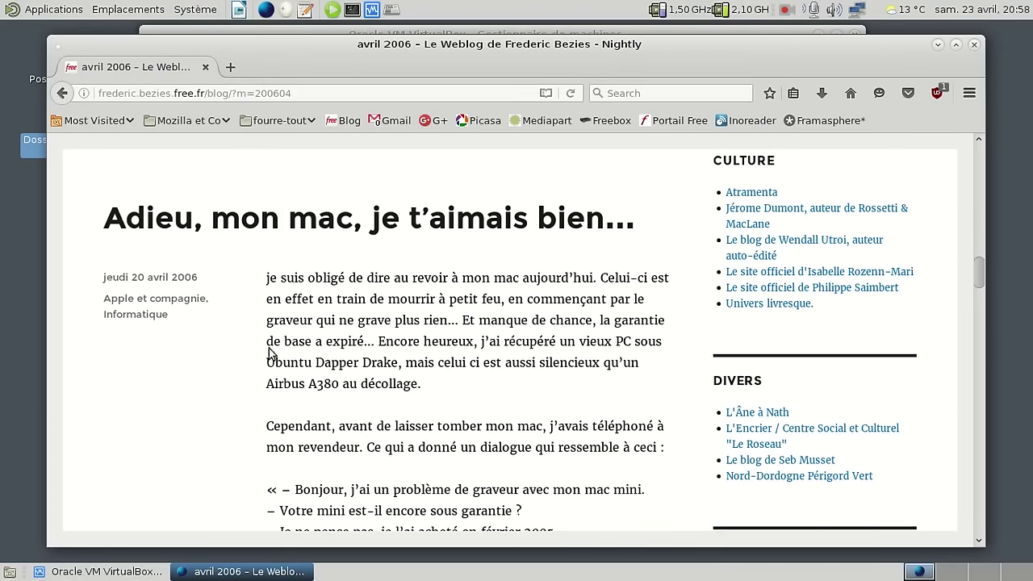
pyautogui.click(974, 44)
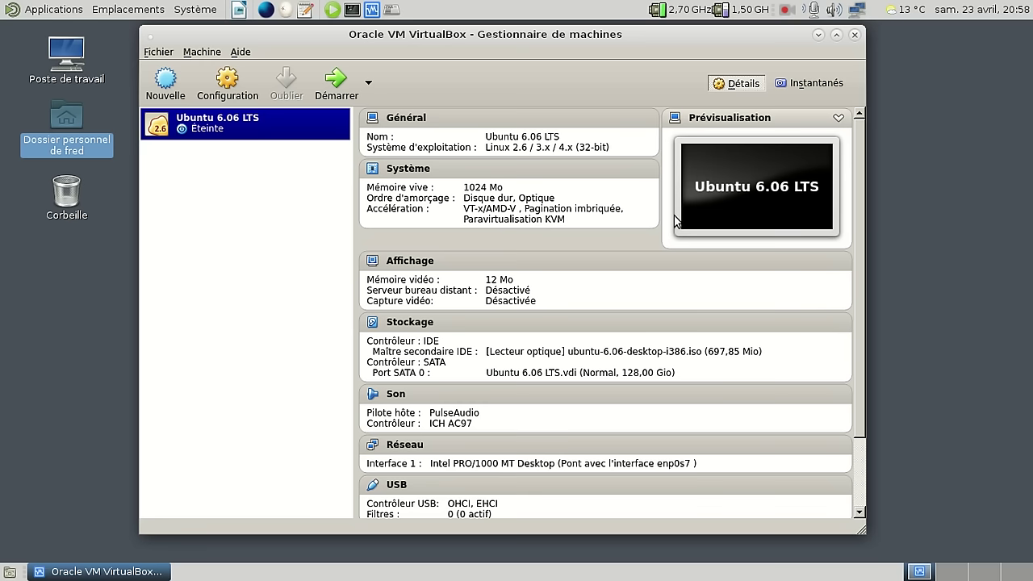
# - Start the Ubuntu 6.06 LTS virtual machine and boot it from the CD-ROM
pyautogui.click(335, 84)
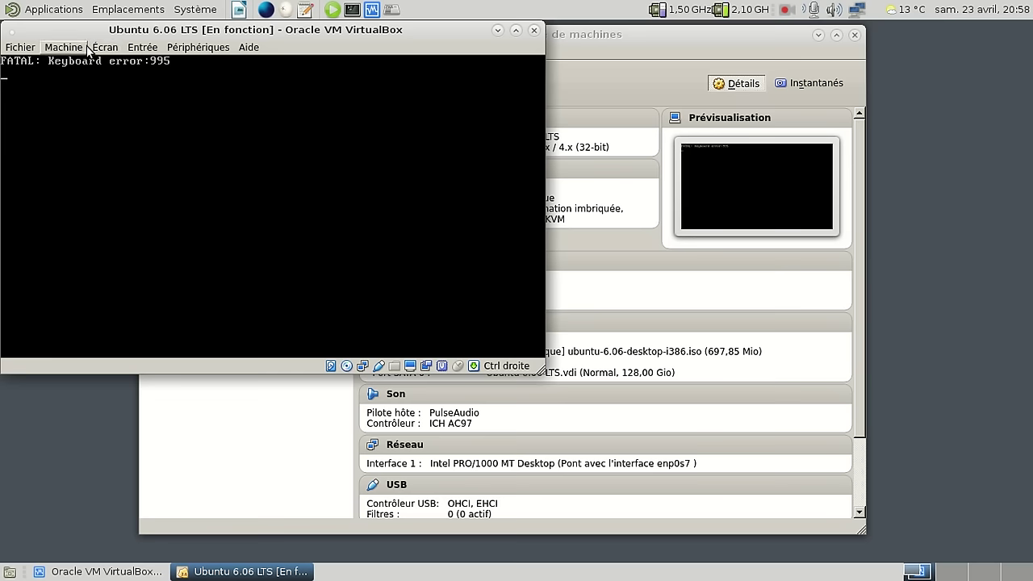
pyautogui.press('F12')
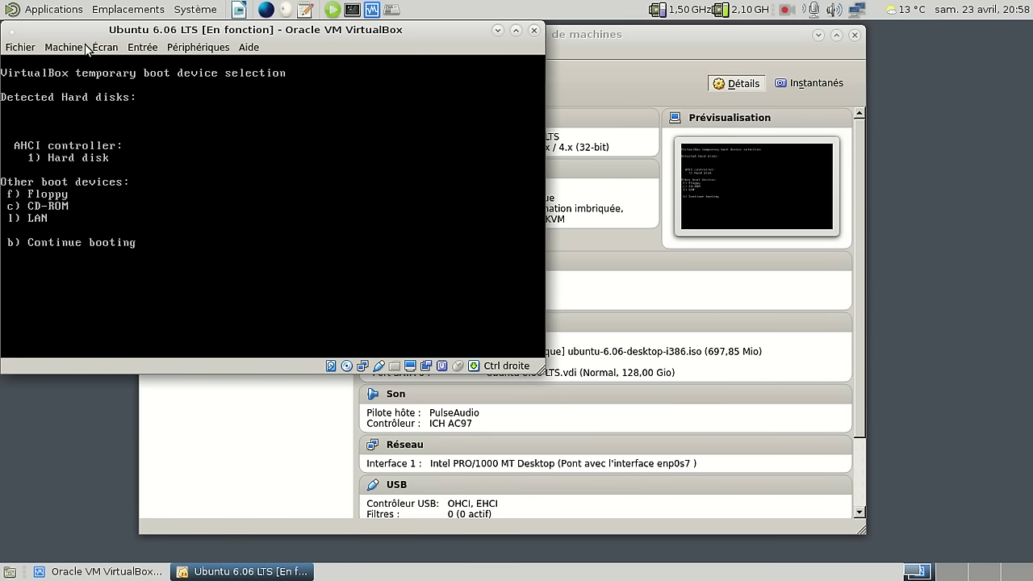
pyautogui.press('c')
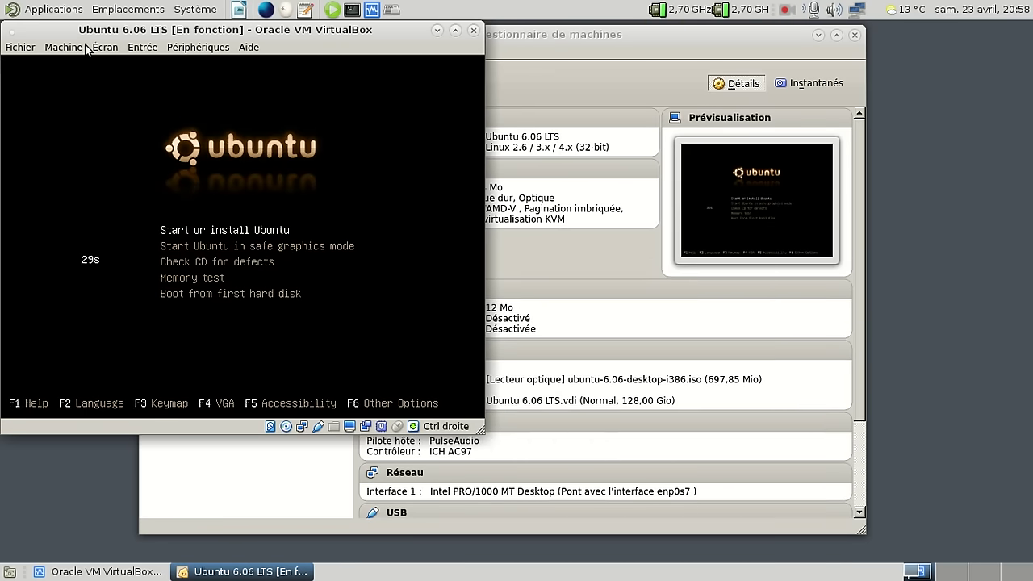
# - Set the live CD's boot language to Français and launch "Start or install Ubuntu"
pyautogui.press('F2')
pyautogui.press('Down')
pyautogui.press('Down')
pyautogui.press('Down')
pyautogui.press('Down')
pyautogui.press('Down')
pyautogui.press('Down')
pyautogui.press('Down')
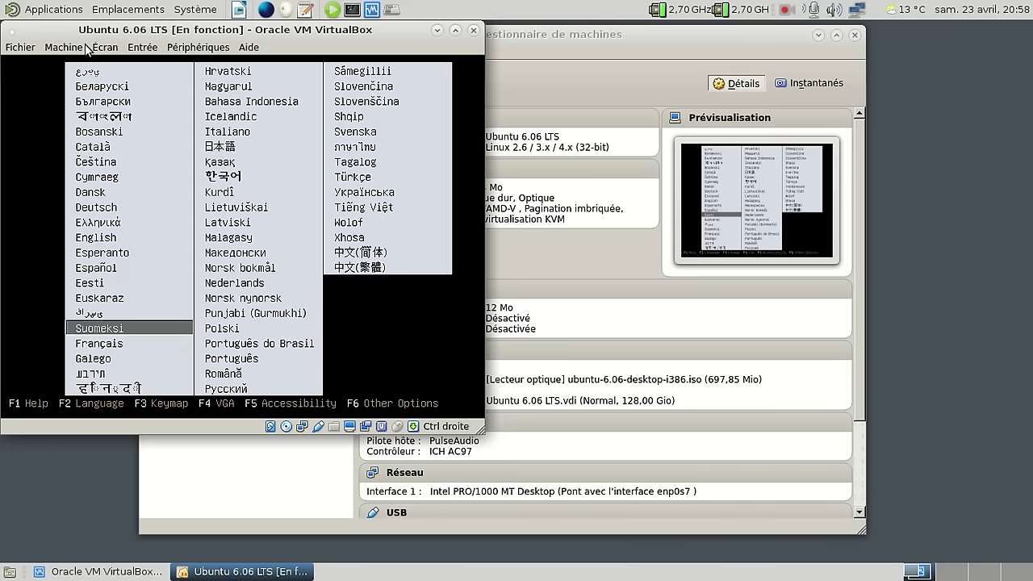
pyautogui.press('Return')
pyautogui.press('Return')
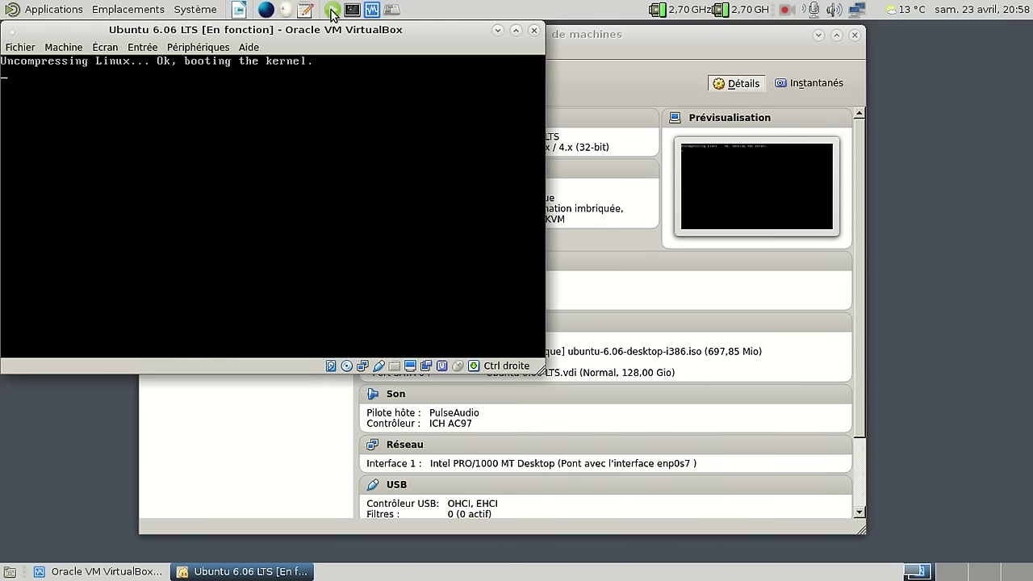
# - Minimise the VirtualBox machine manager and move the virtual machine window towards the middle of the desktop
pyautogui.click(819, 35)
pyautogui.moveTo(364, 32); pyautogui.dragTo(614, 64)
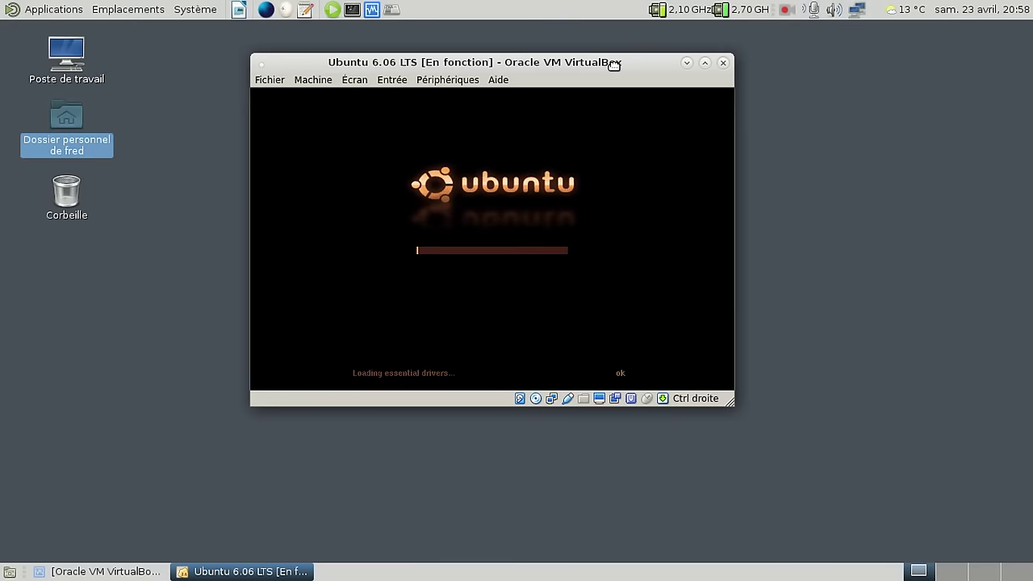
pyautogui.click(205, 116)
pyautogui.moveTo(405, 62); pyautogui.dragTo(365, 42)
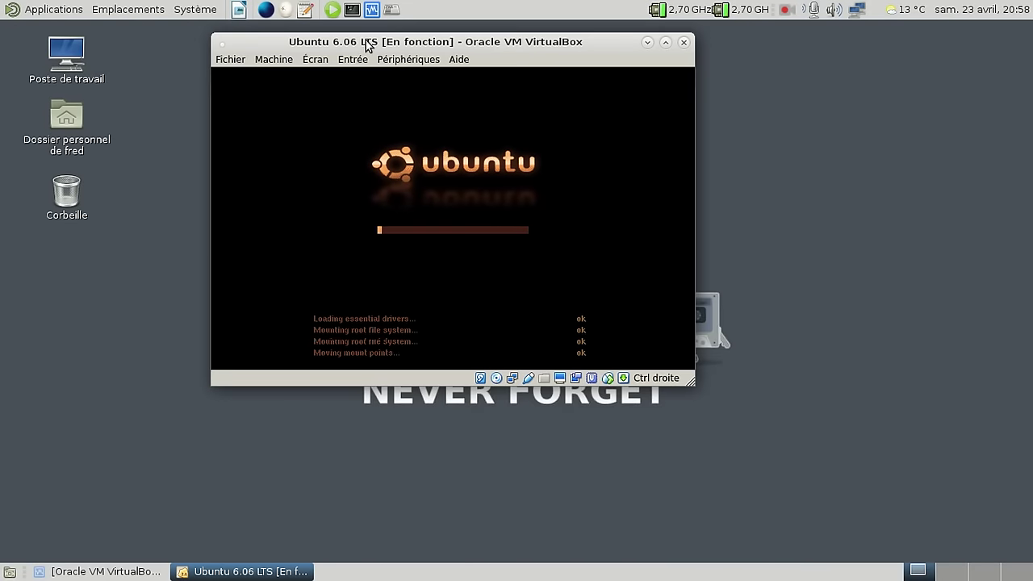
pyautogui.click(352, 60)
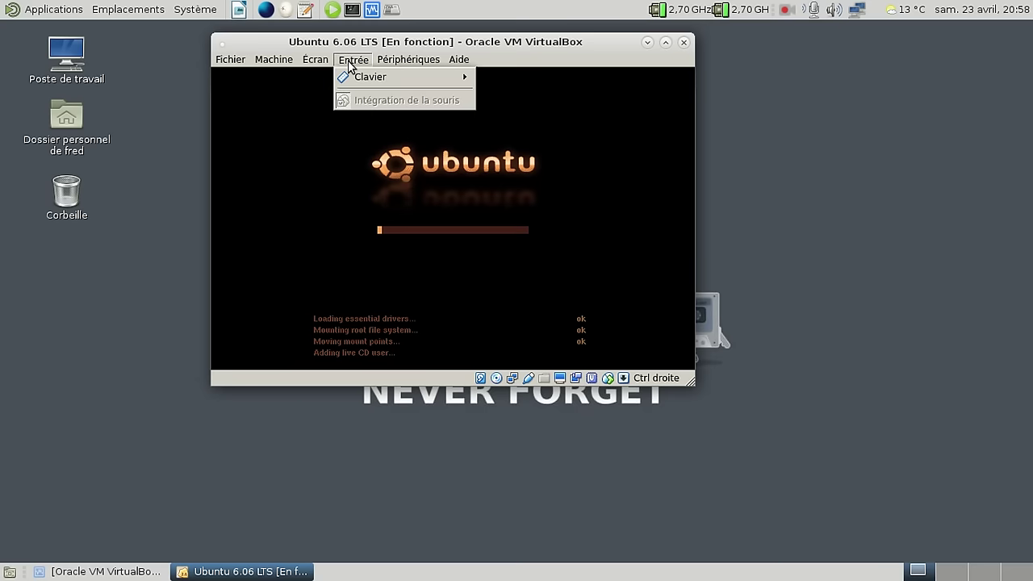
pyautogui.moveTo(315, 60)
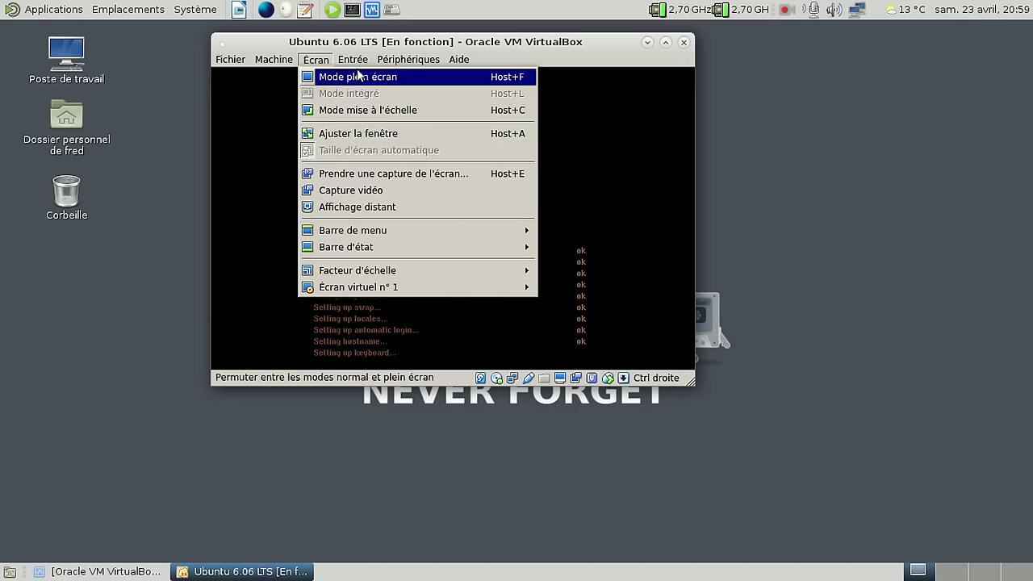
pyautogui.moveTo(376, 60)
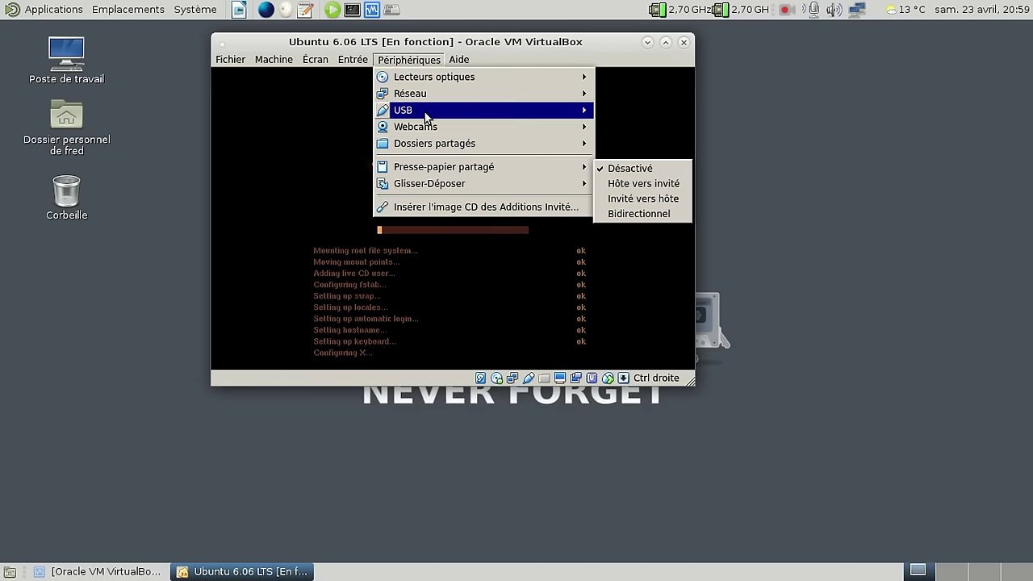
pyautogui.moveTo(424, 79)
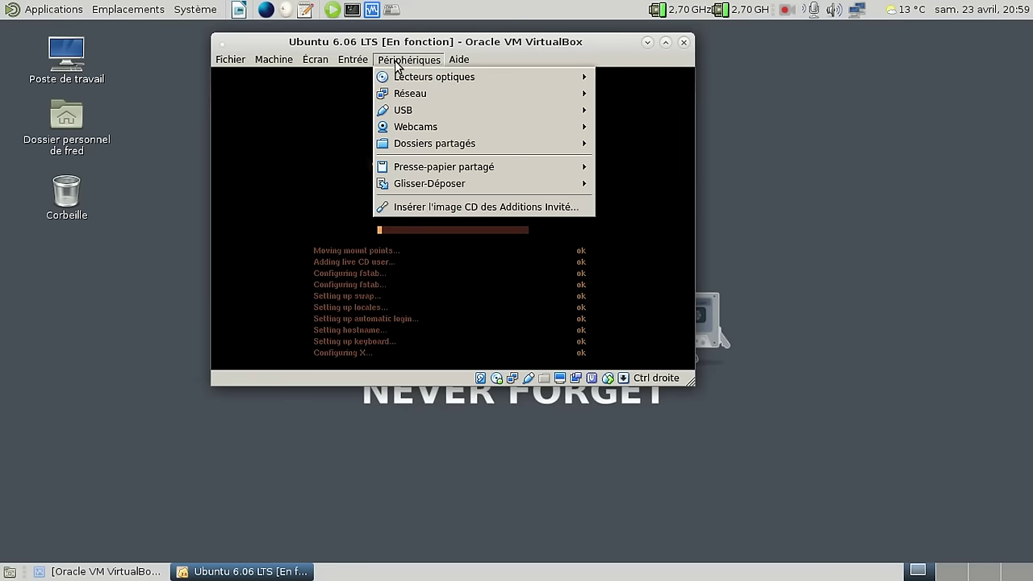
pyautogui.moveTo(429, 112)
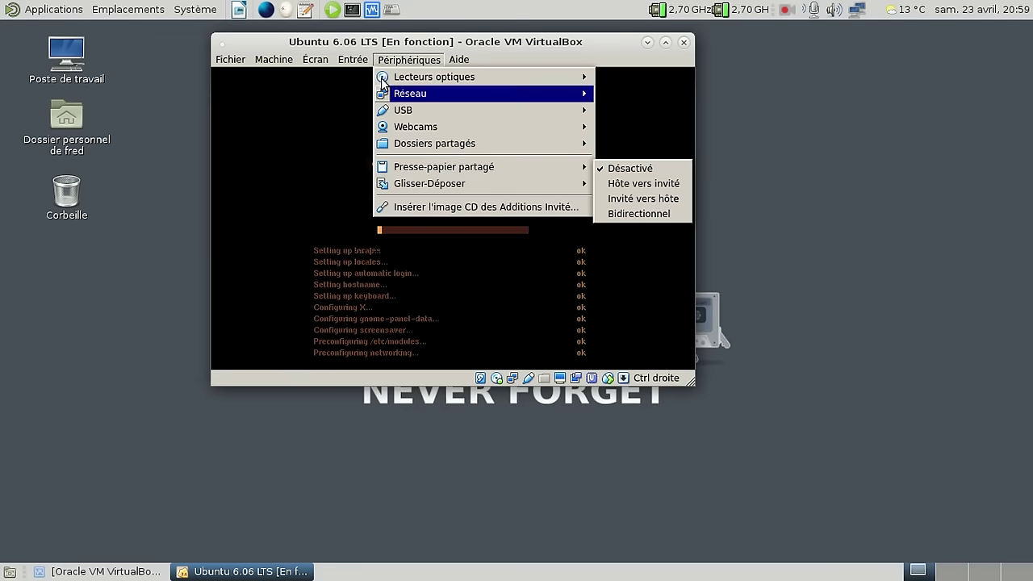
pyautogui.click(361, 129)
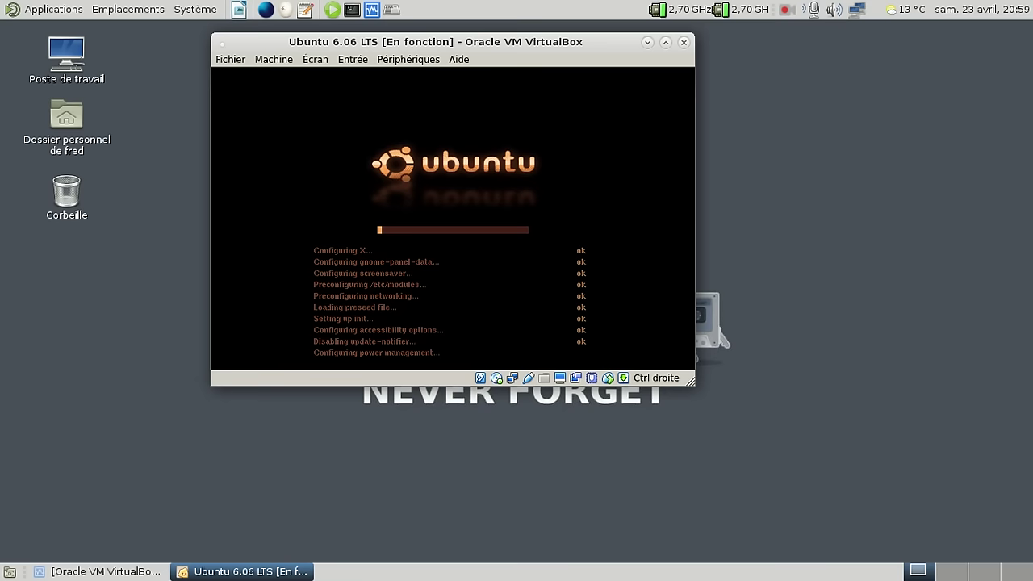
pyautogui.click(341, 63)
pyautogui.click(341, 64)
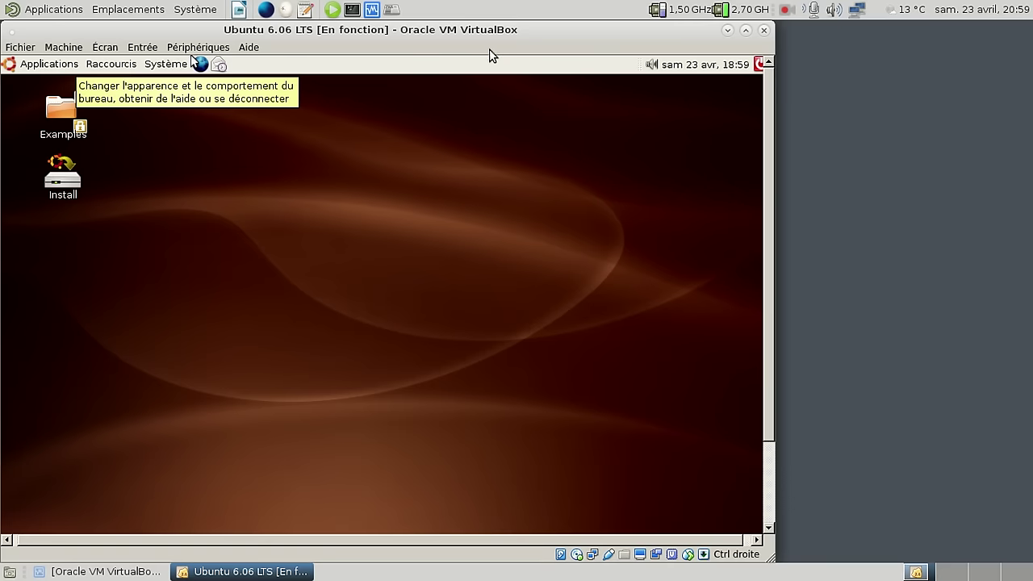
pyautogui.click(216, 47)
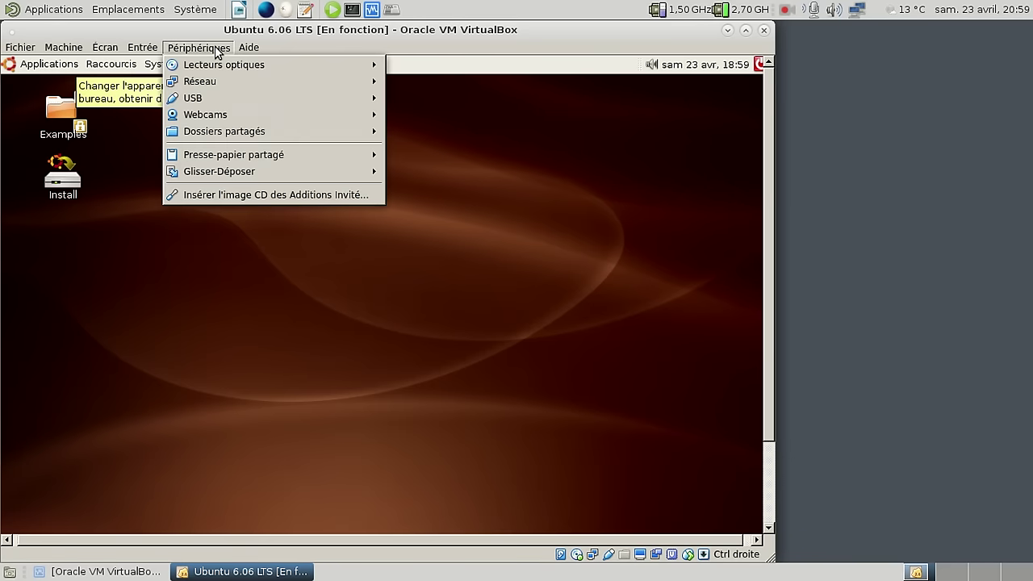
pyautogui.click(155, 47)
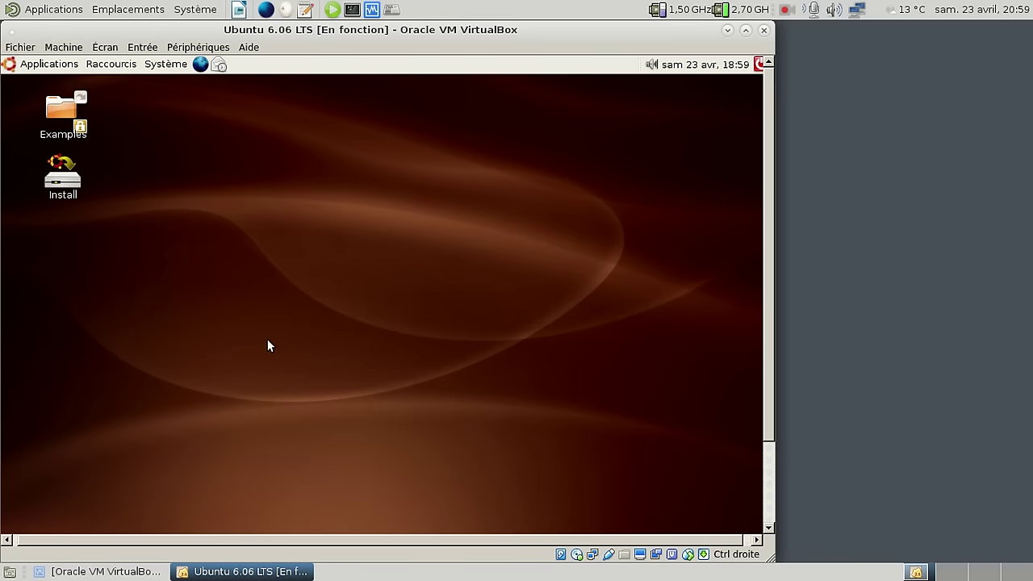
# - Switch the virtual machine to full screen and launch the installer from the Ubuntu live desktop
pyautogui.press('Control_R+f')
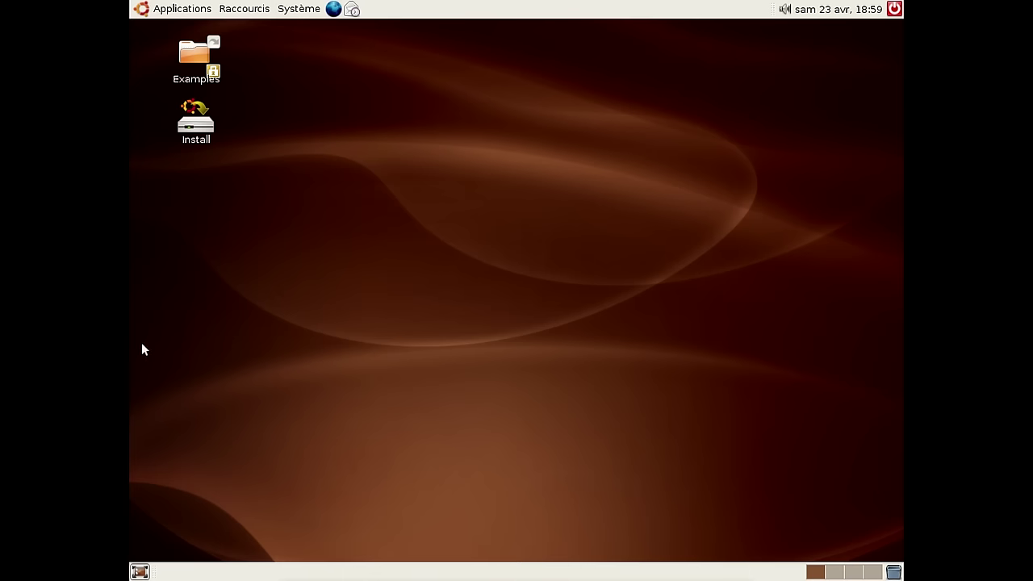
pyautogui.click(197, 119)
pyautogui.doubleClick(197, 119)
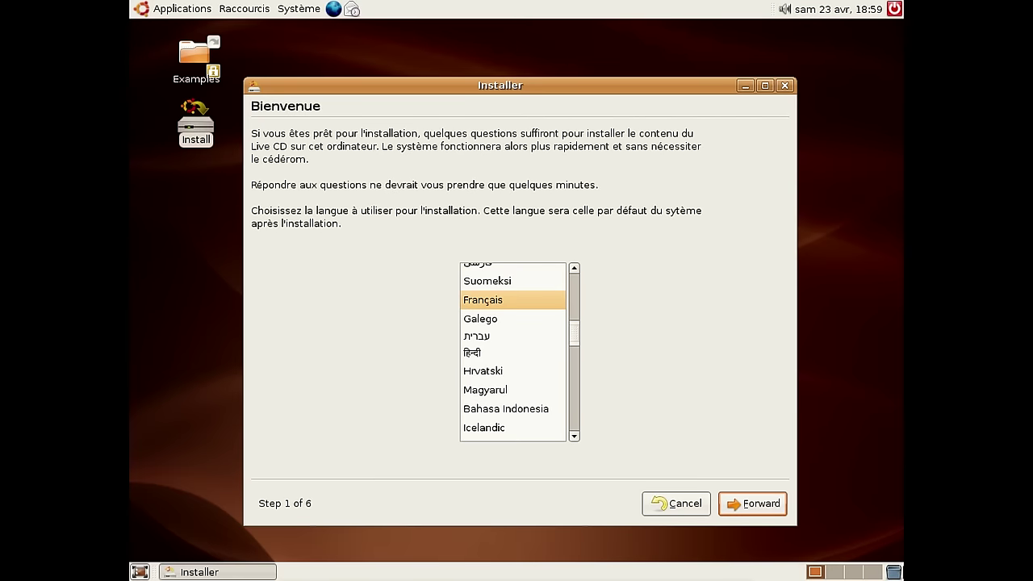
# - Accept Français as the installation language, Europe/Paris as the location and Français (fr-latin9) as the keyboard layout
pyautogui.click(756, 507)
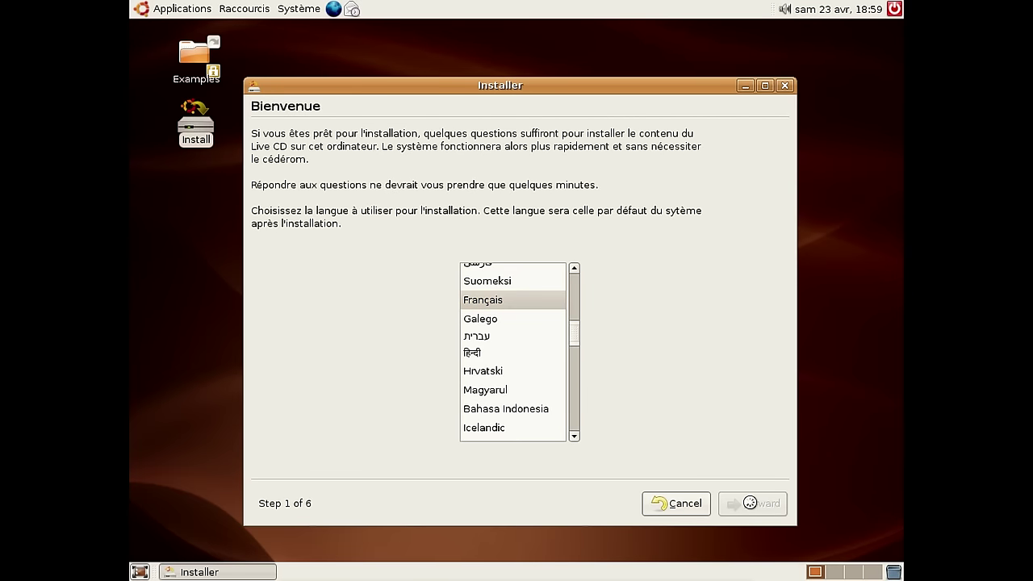
pyautogui.click(771, 508)
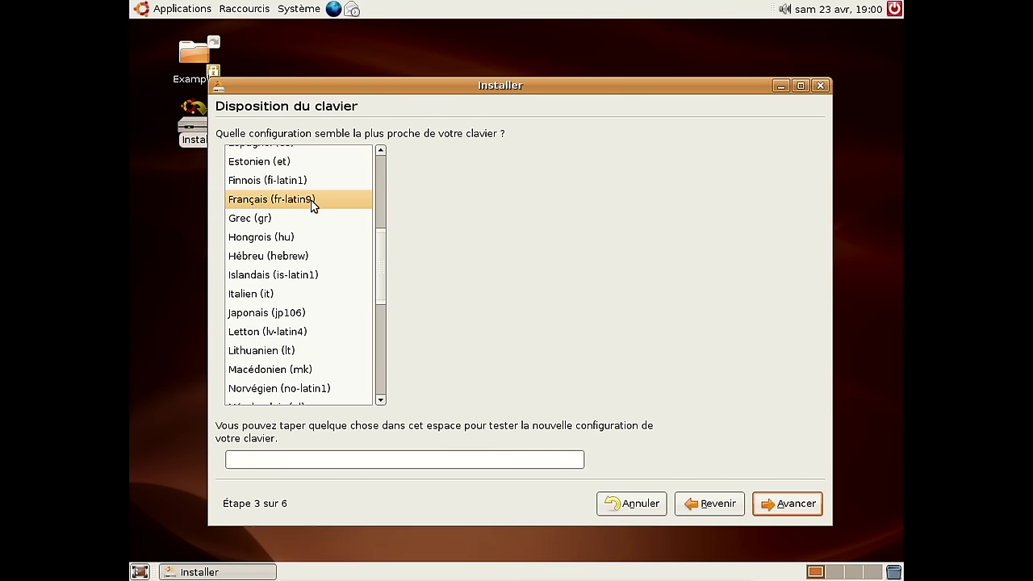
pyautogui.click(804, 505)
# - Enter the account holder's full name and the login name on the Identité page
pyautogui.write('Frederic Bezies')
pyautogui.press('Tab')
pyautogui.write('fred')
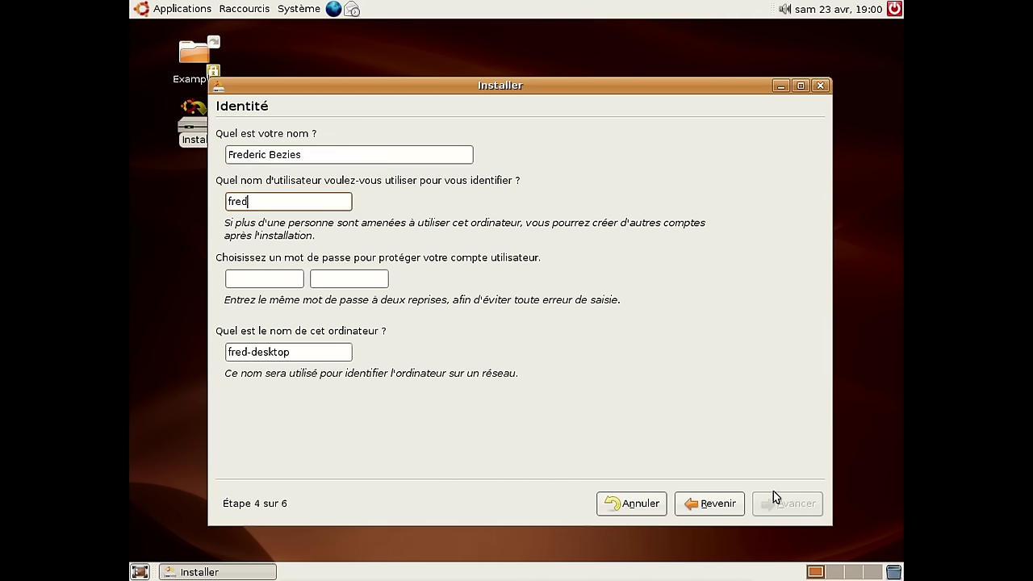
# - Enter the account password twice, keep the proposed computer name and continue to disk selection
pyautogui.press('Tab')
pyautogui.write('********')
pyautogui.press('Tab')
pyautogui.write('********')
pyautogui.press('Tab')
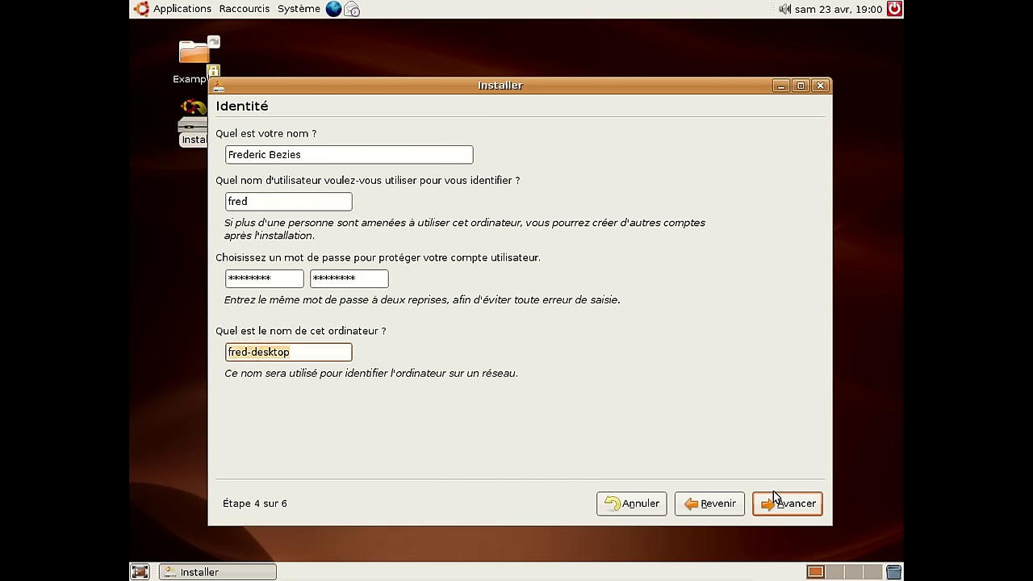
pyautogui.press('End')
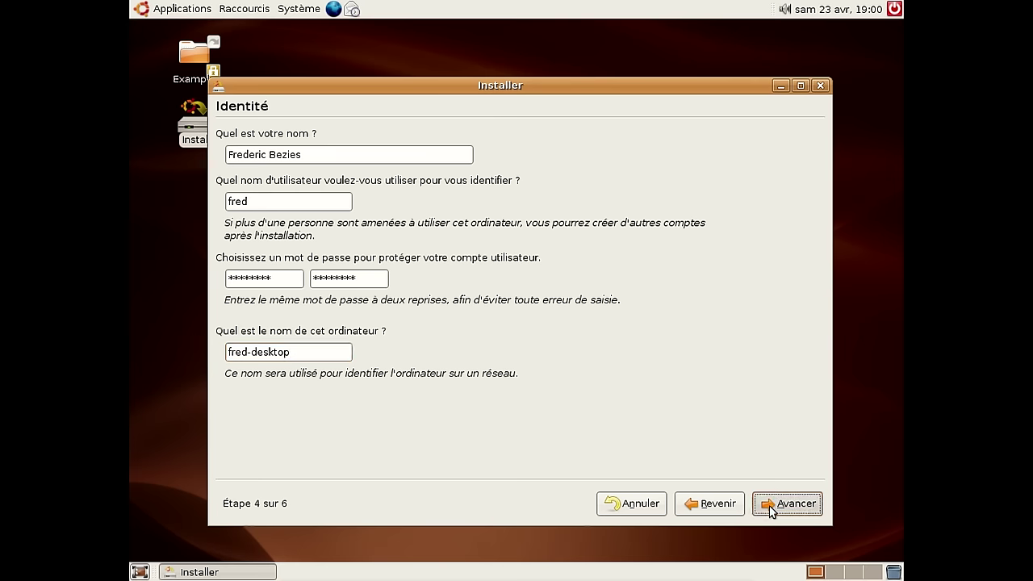
pyautogui.click(770, 510)
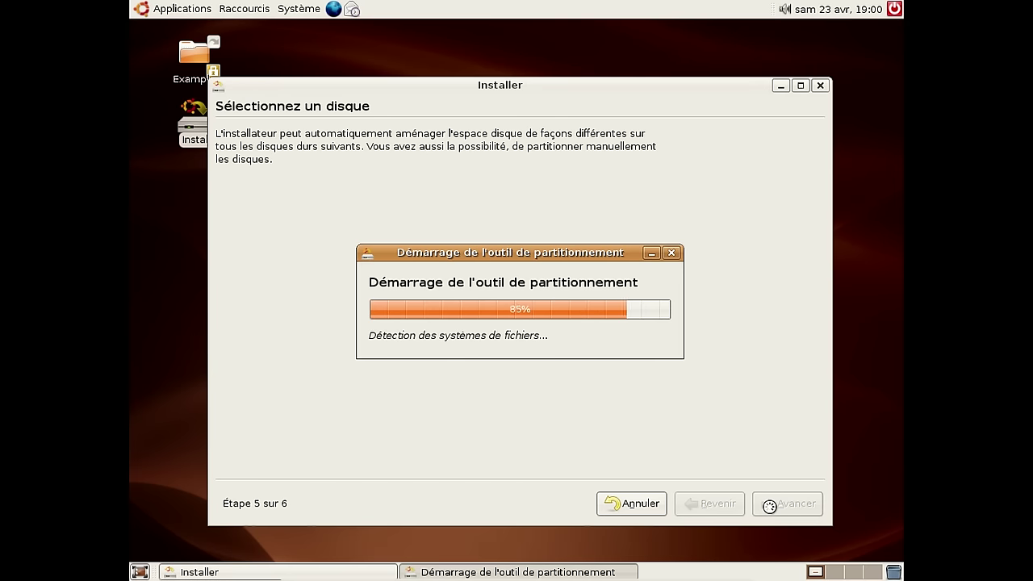
# - Choose to use the entire 137.4 GB sda disk for the installation and continue to the summary
pyautogui.click(771, 510)
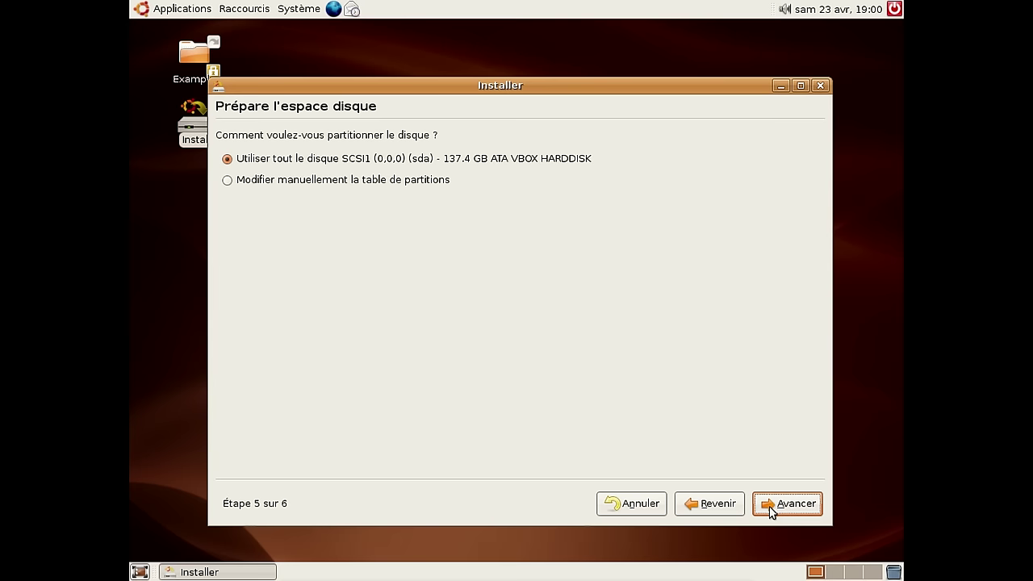
pyautogui.click(784, 500)
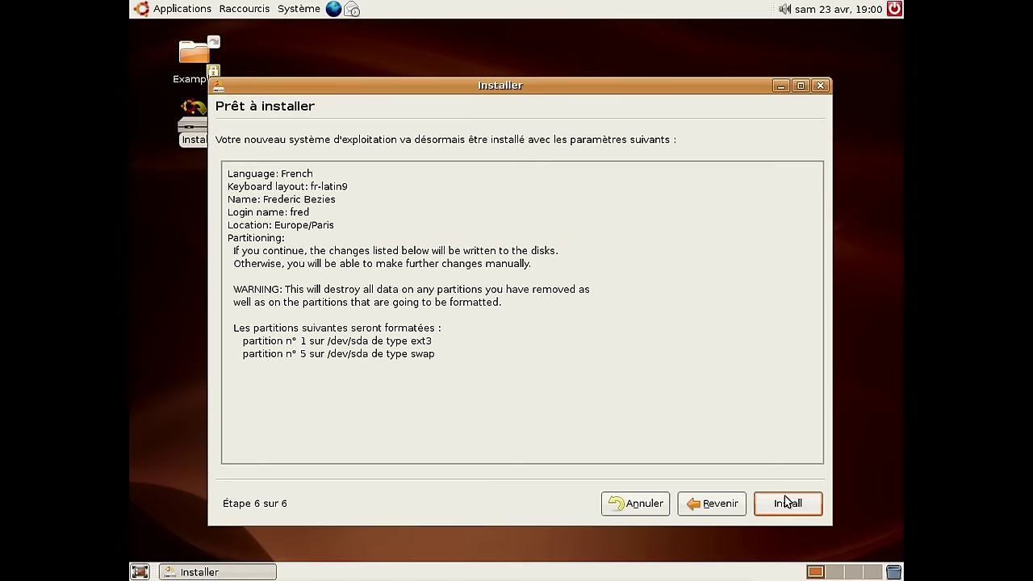
# - Start the system installation and dismiss the error about inaccessible security updates
pyautogui.click(782, 511)
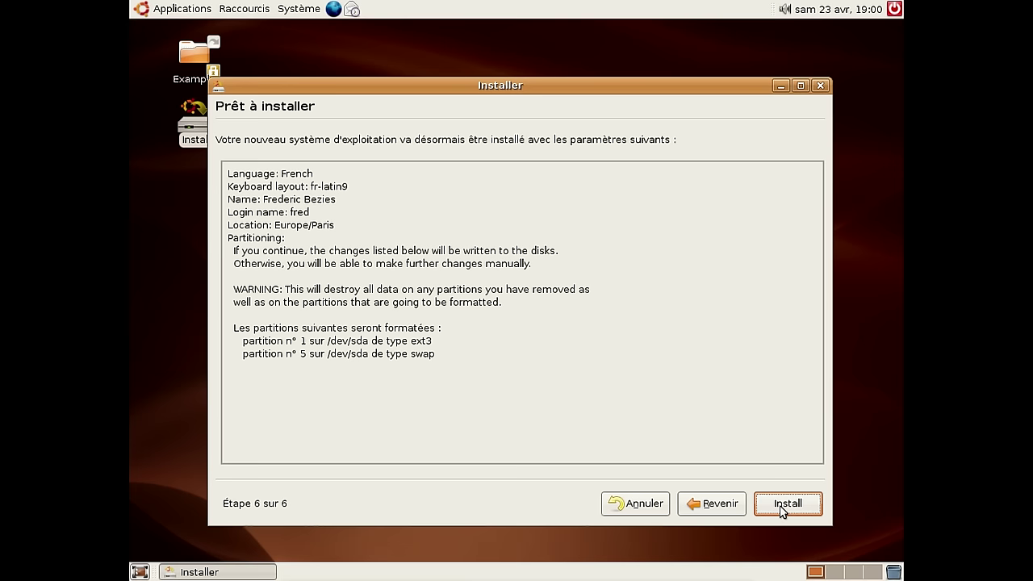
pyautogui.click(791, 504)
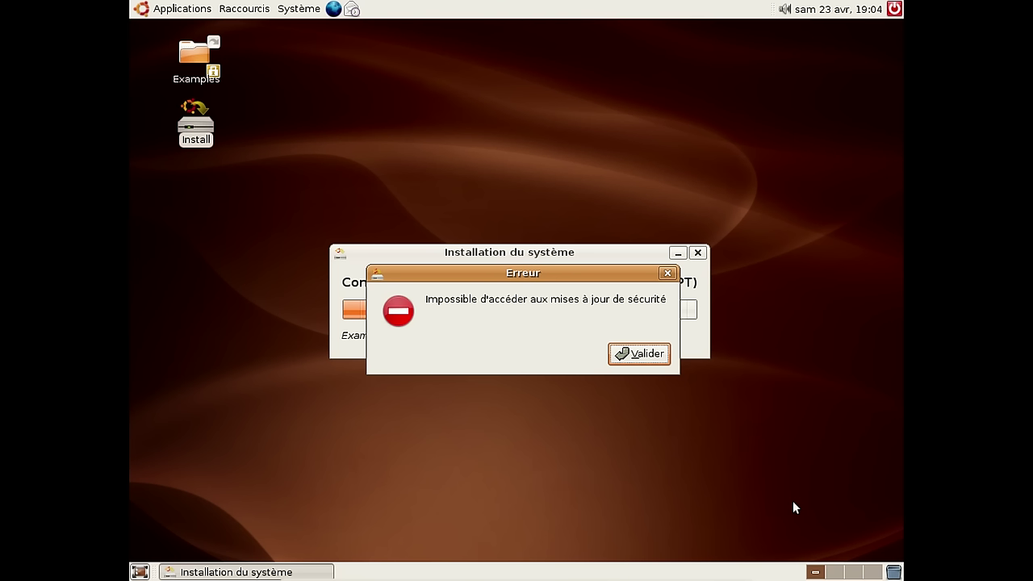
pyautogui.click(619, 353)
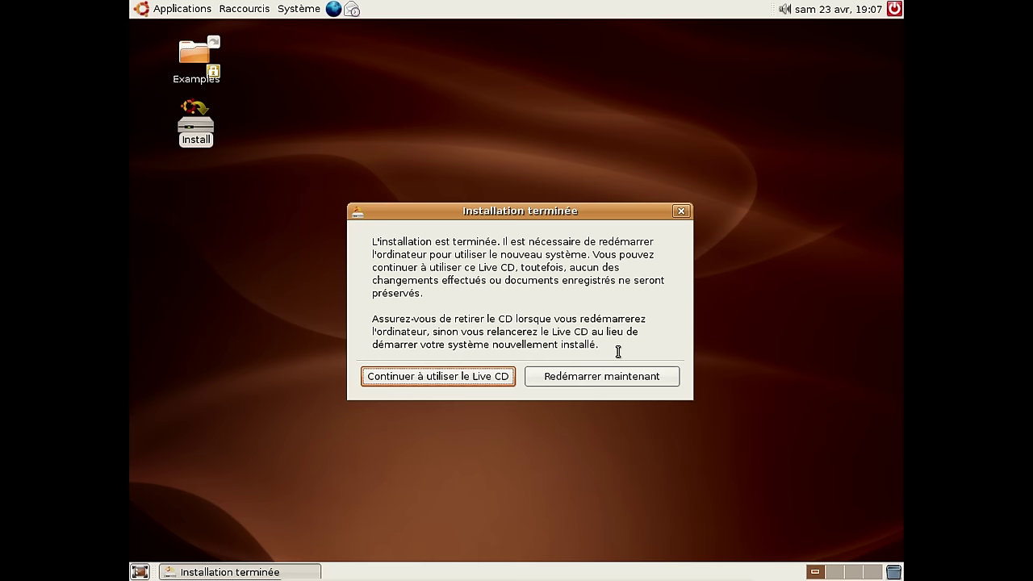
# - Restart the computer to leave the live CD and boot the newly installed system
pyautogui.click(608, 384)
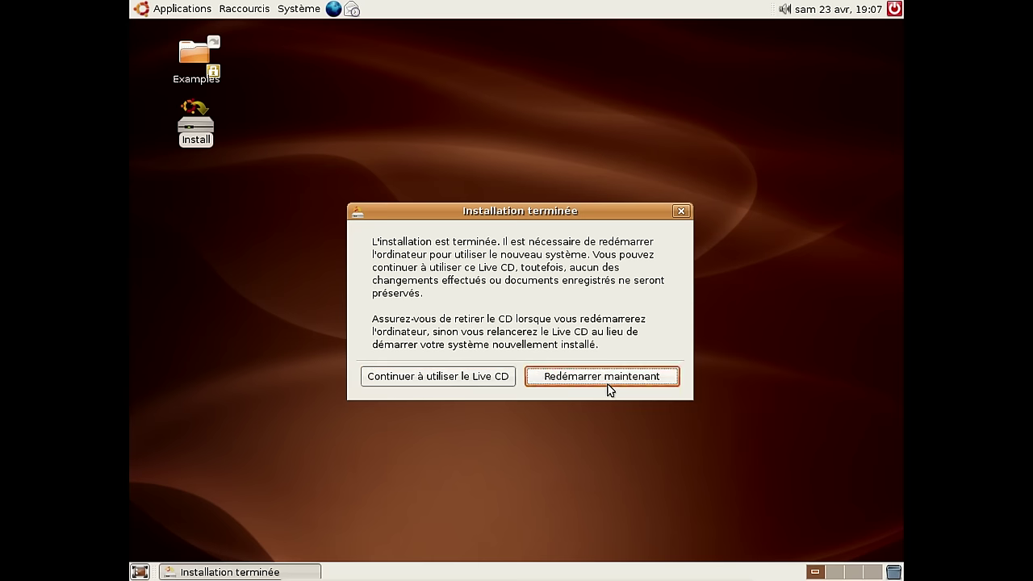
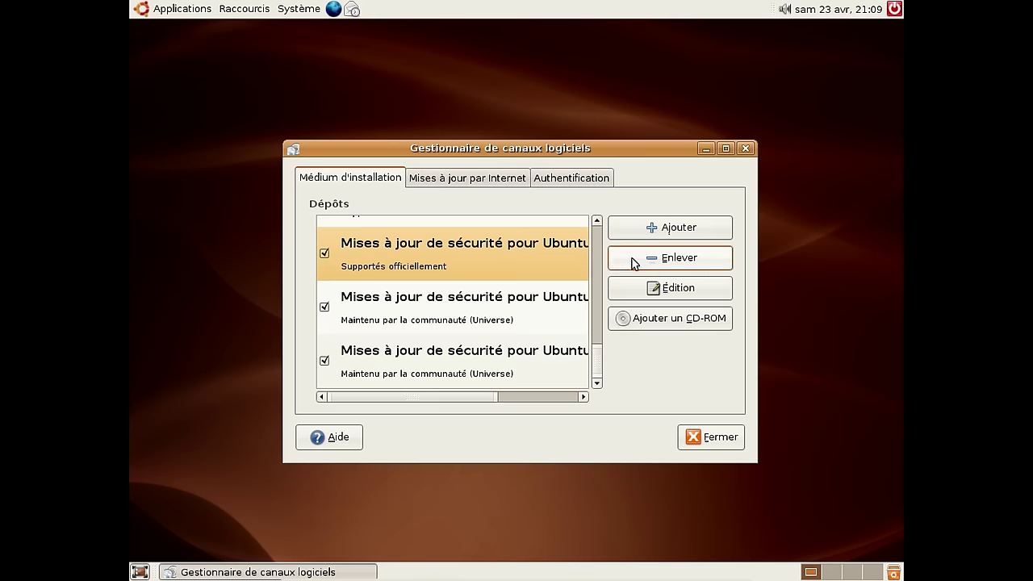
# - Remove the officially supported and Universe security update repositories for Ubuntu 6.06 LTS from the Dépôts list
pyautogui.click(643, 255)
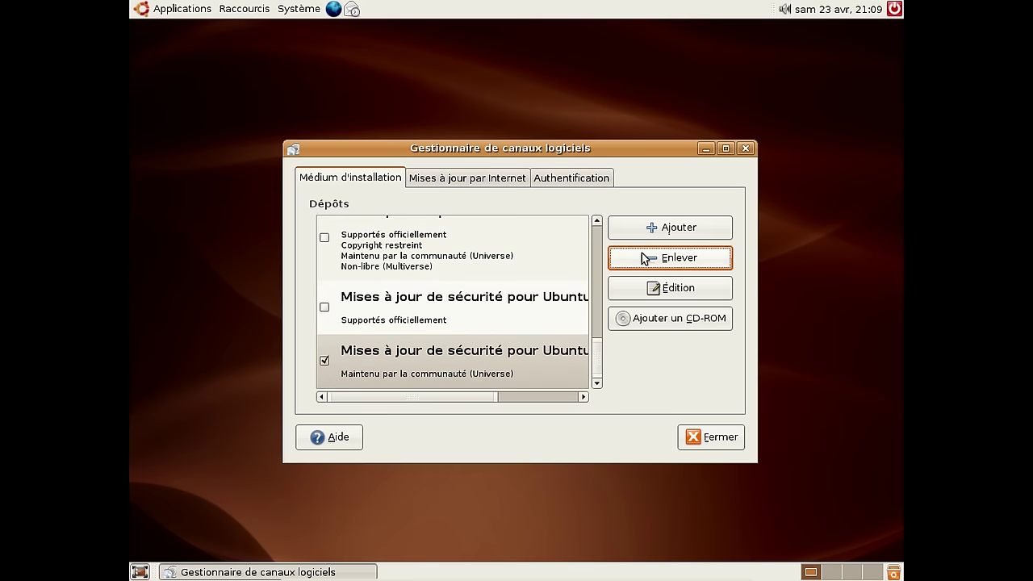
pyautogui.click(642, 255)
pyautogui.click(508, 358)
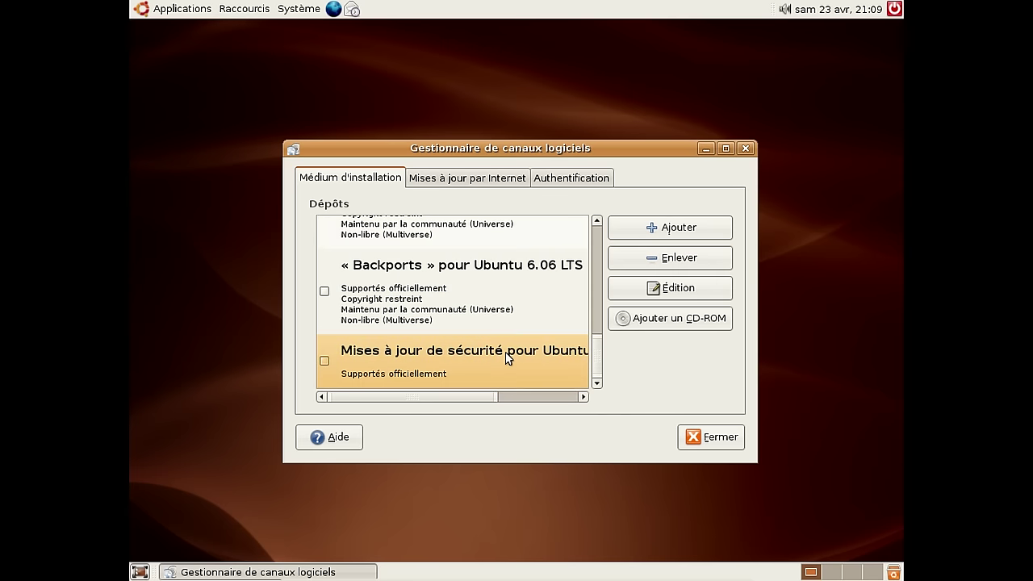
pyautogui.click(621, 267)
# - Remove both « Backports » pour Ubuntu 6.06 LTS repositories from the Dépôts list
pyautogui.click(431, 358)
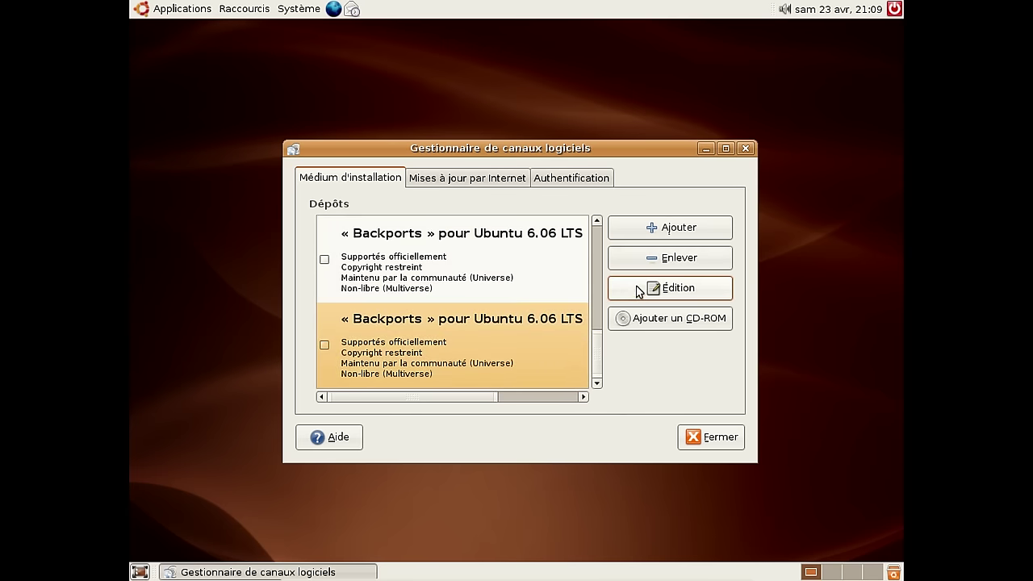
pyautogui.click(641, 258)
pyautogui.click(446, 337)
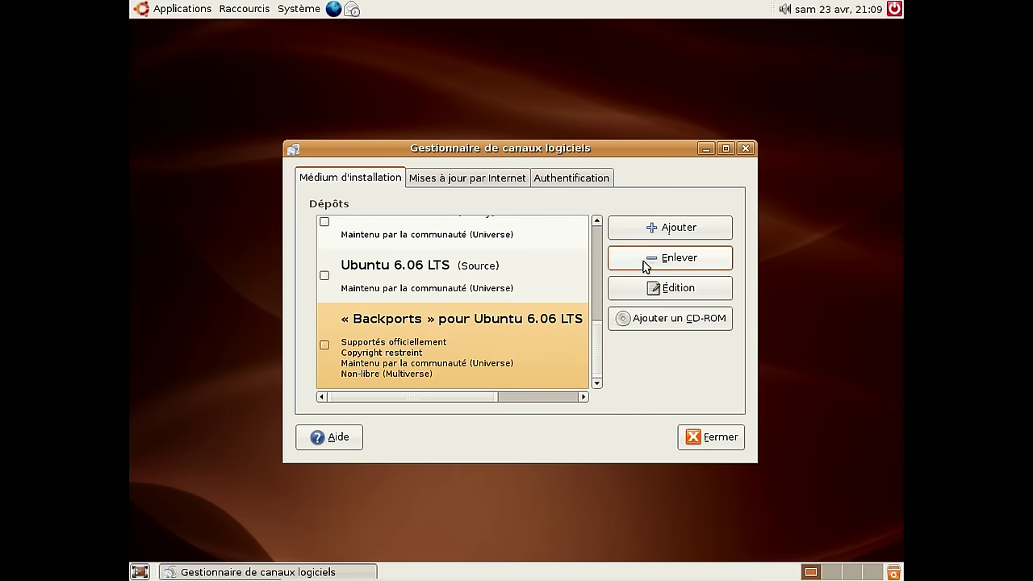
pyautogui.click(644, 263)
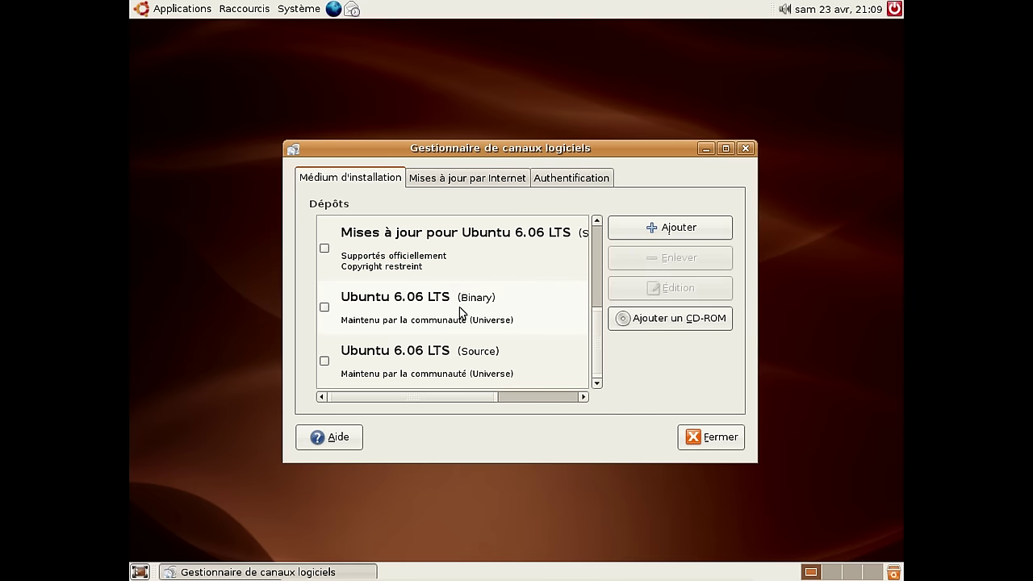
# - Remove the Binary and Source Ubuntu 6.06 LTS repositories that contain only the Universe component
pyautogui.click(464, 311)
pyautogui.click(679, 261)
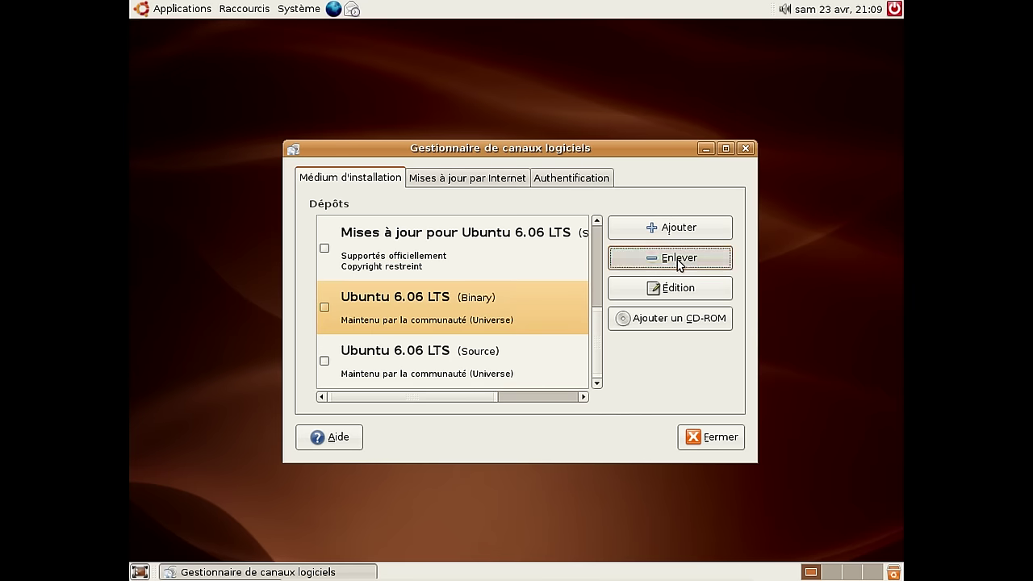
pyautogui.click(622, 266)
# - Remove the Source repositories of Ubuntu 6.06 LTS and of Mises à jour pour Ubuntu 6.06 LTS
pyautogui.scroll(4, 452, 367)
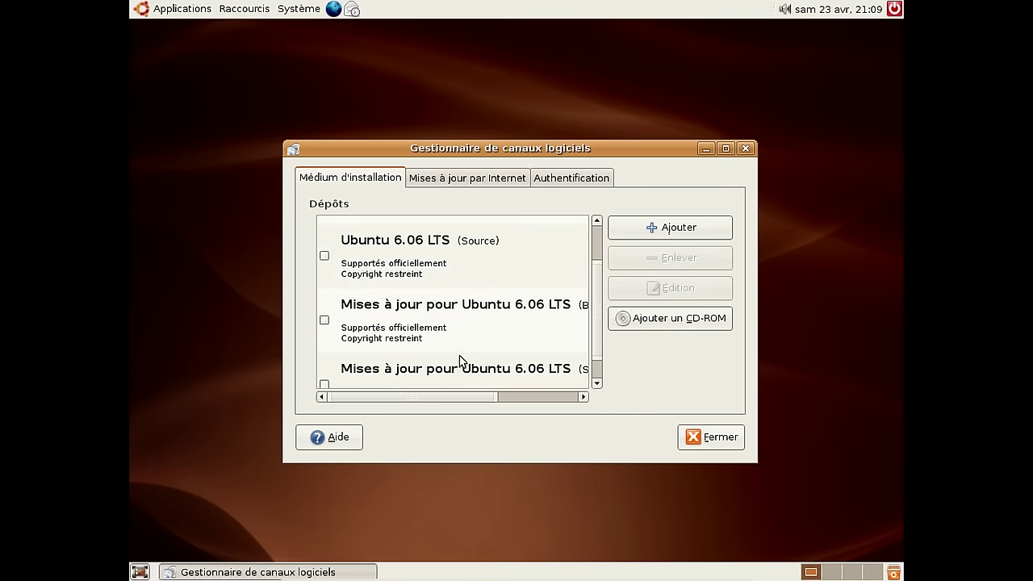
pyautogui.click(447, 302)
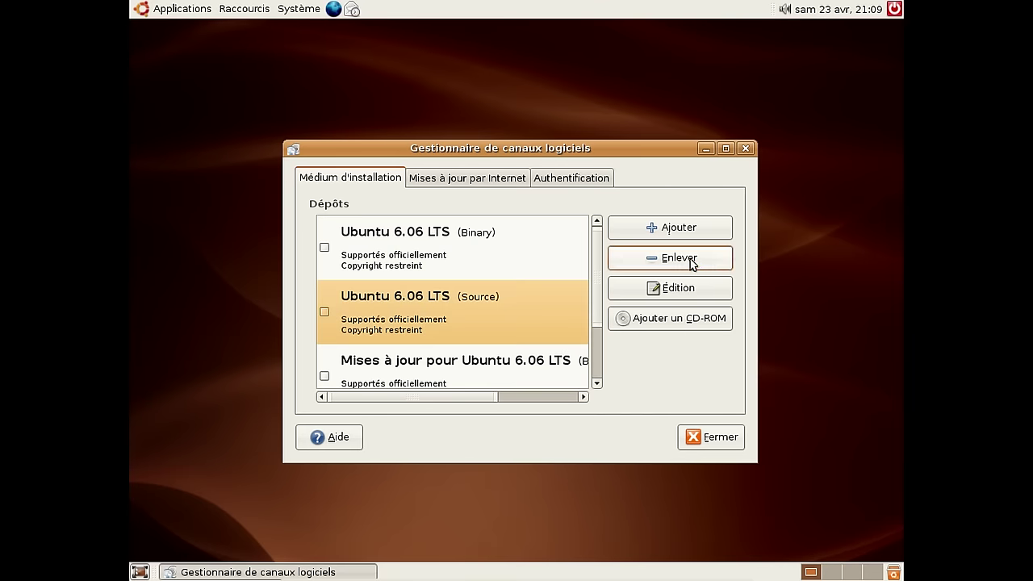
pyautogui.click(686, 260)
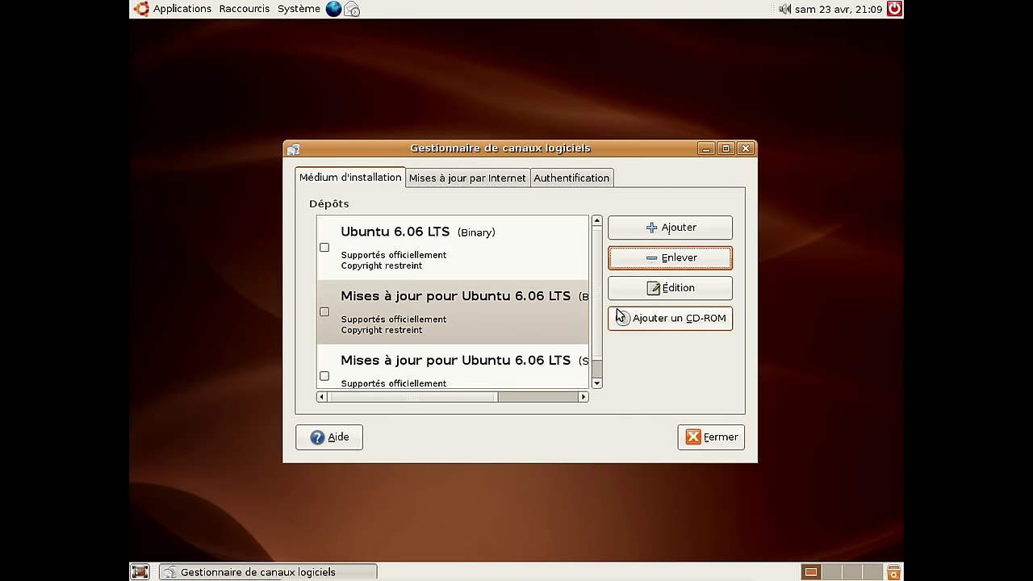
pyautogui.click(488, 378)
pyautogui.click(638, 260)
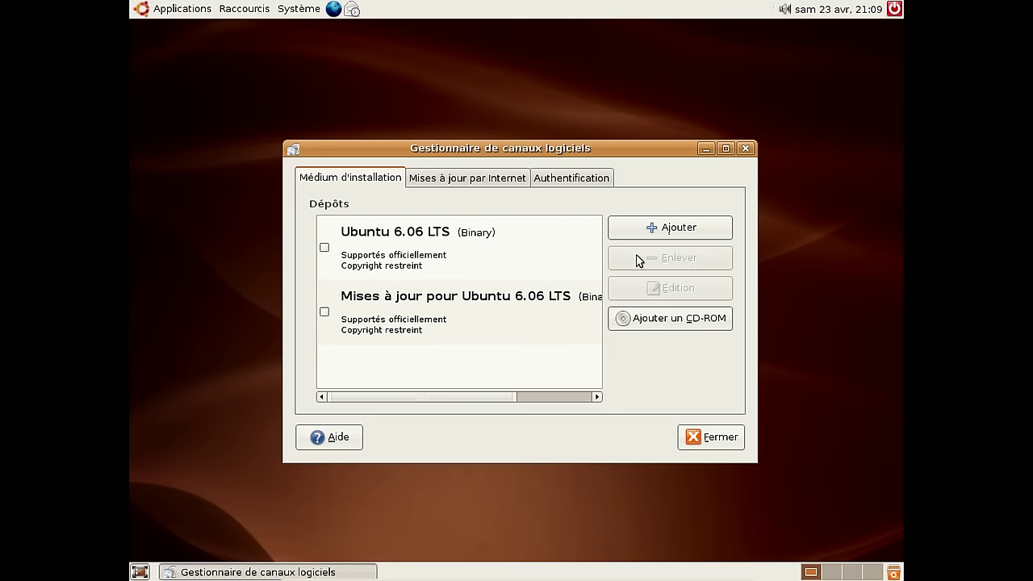
# - Add the Universe and Multiverse components to the Ubuntu 6.06 LTS (Binary) repository
pyautogui.click(436, 274)
pyautogui.click(678, 289)
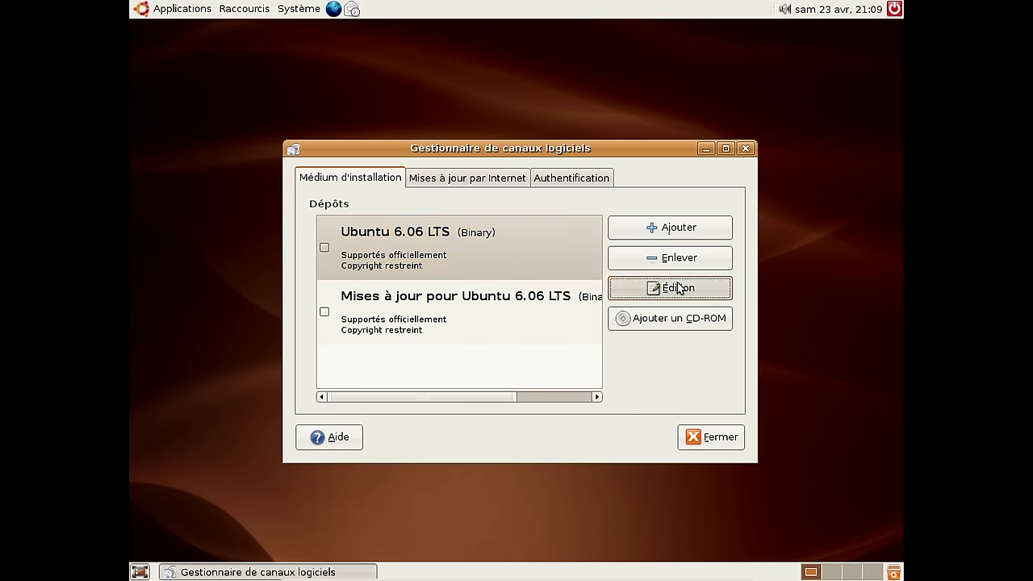
pyautogui.click(434, 336)
pyautogui.click(434, 357)
pyautogui.click(612, 395)
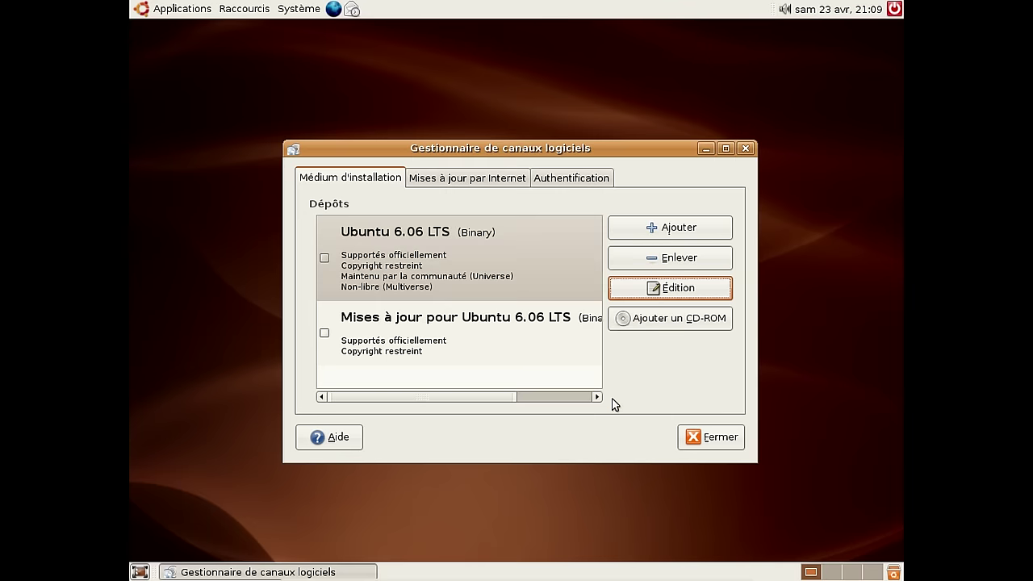
# - Add the Universe and Multiverse components to the binary Mises à jour pour Ubuntu 6.06 LTS repository
pyautogui.click(493, 327)
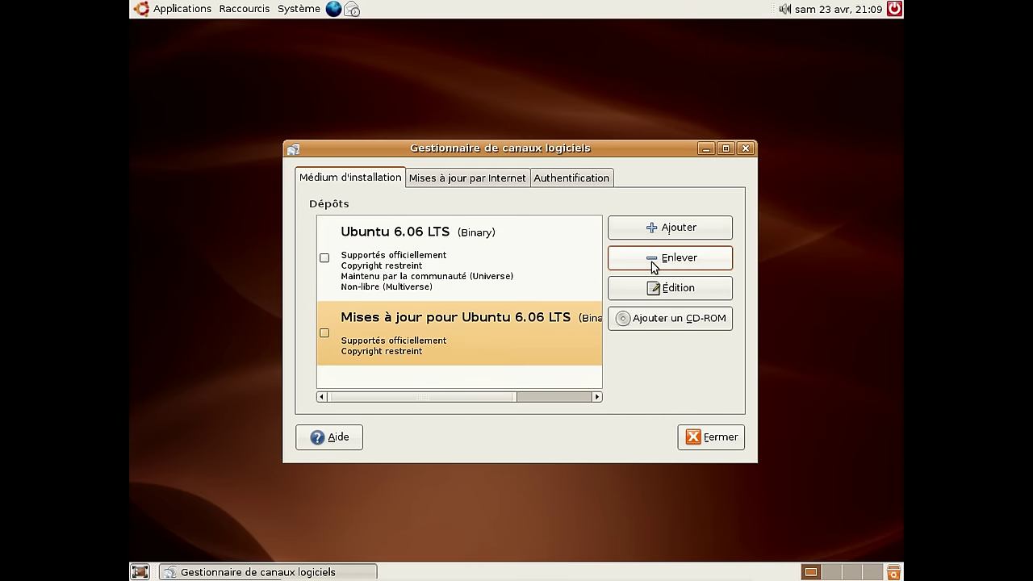
pyautogui.click(658, 287)
pyautogui.click(510, 334)
pyautogui.click(492, 356)
pyautogui.click(595, 396)
# - Customize the Ubuntu 6.06 LTS (Binary) repository, replacing fr.archive with old-releases in its URI
pyautogui.click(470, 266)
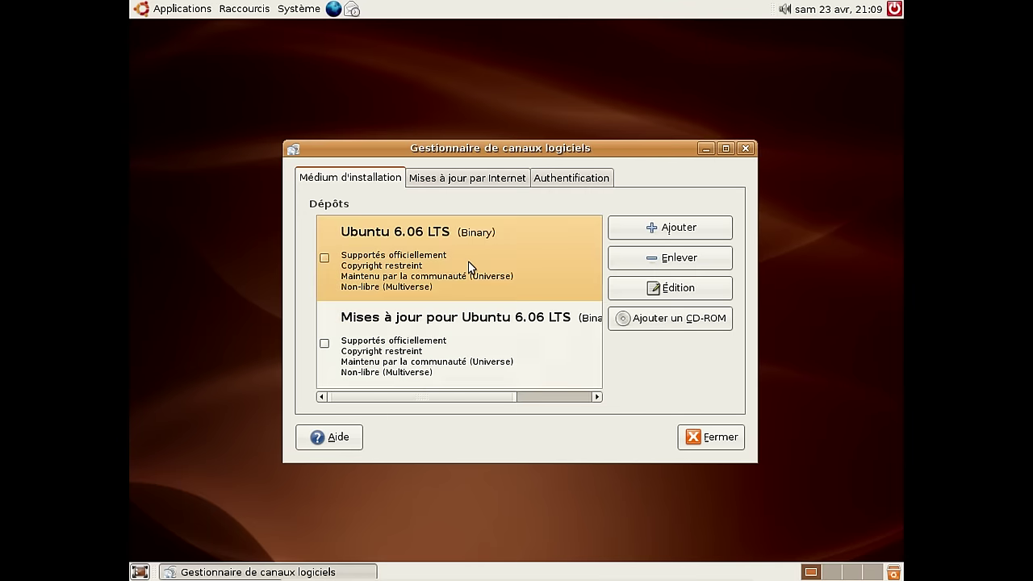
pyautogui.click(687, 288)
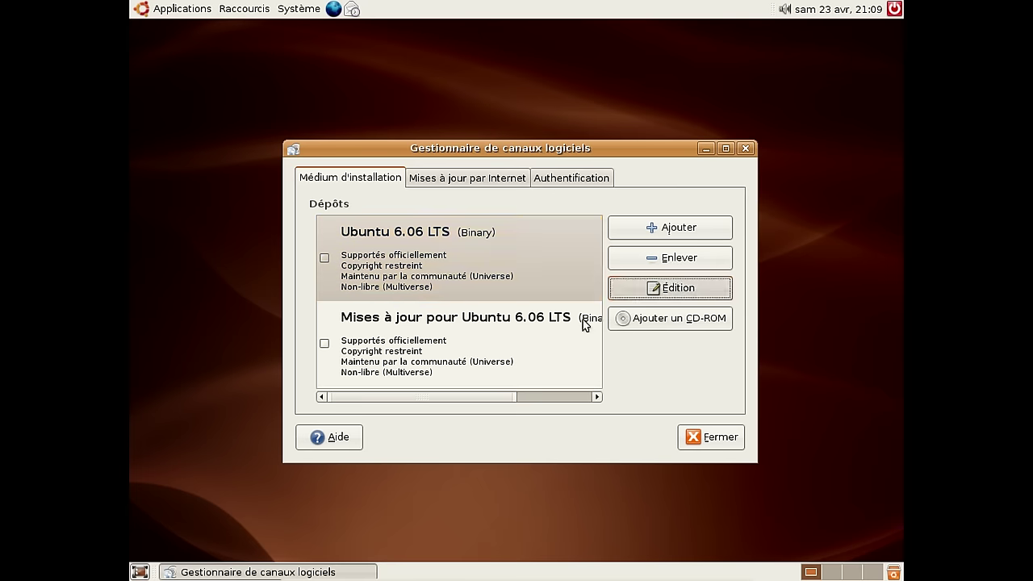
pyautogui.click(436, 394)
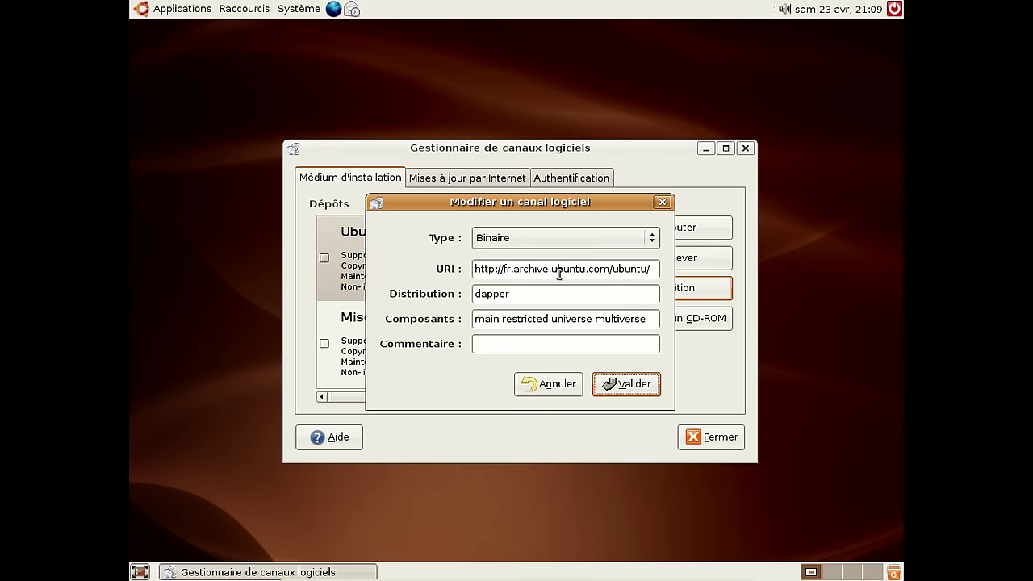
pyautogui.moveTo(548, 269); pyautogui.dragTo(508, 269)
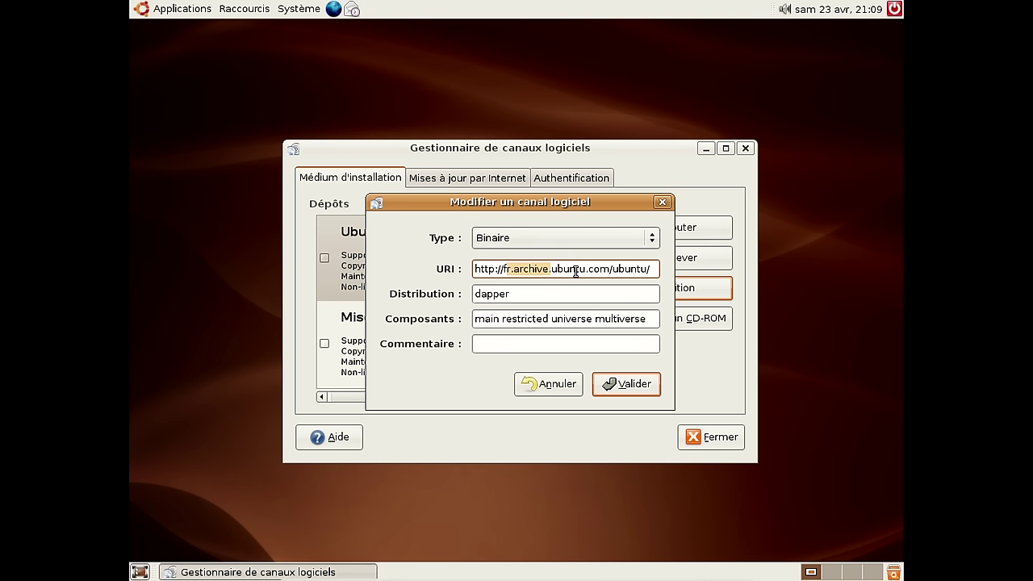
pyautogui.write('old-releases.')
pyautogui.hotkey('shift', 'Left')
pyautogui.hotkey('shift', 'Left')
pyautogui.hotkey('shift', 'Left')
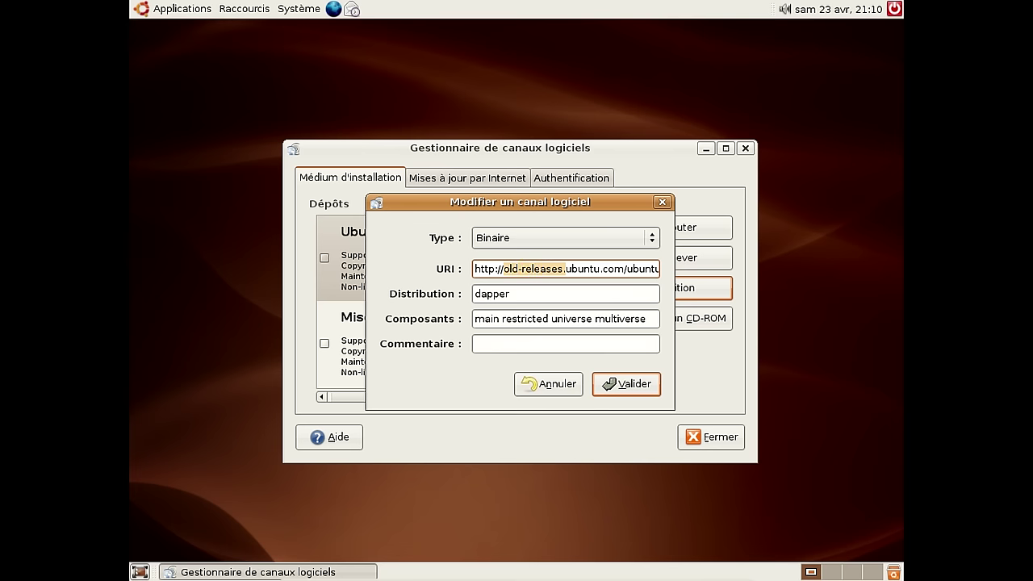
pyautogui.click(628, 375)
# - Customize the Mises à jour pour Ubuntu 6.06 LTS repository, replacing fr.archive with old-releases in its URI
pyautogui.click(406, 315)
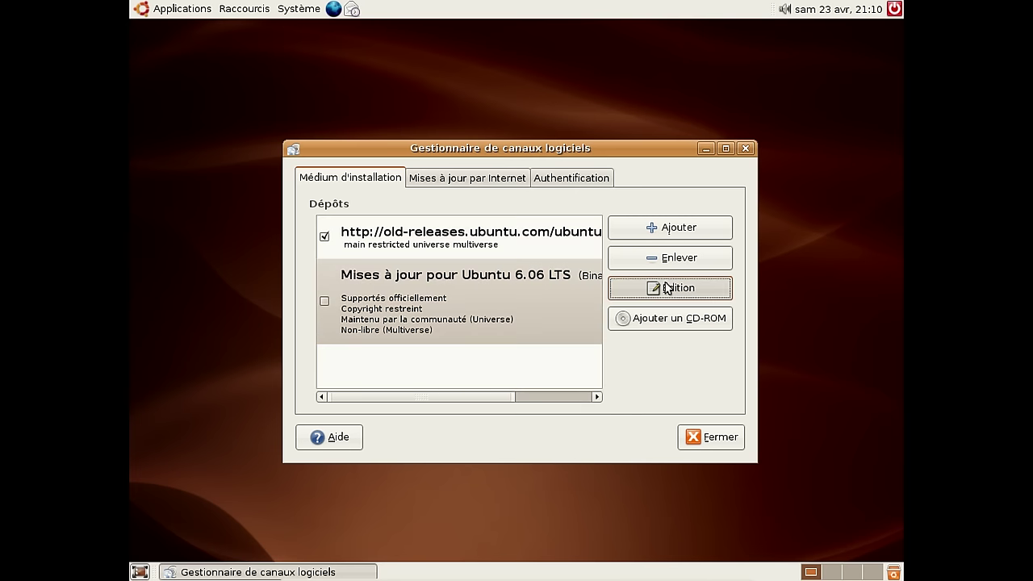
pyautogui.click(667, 288)
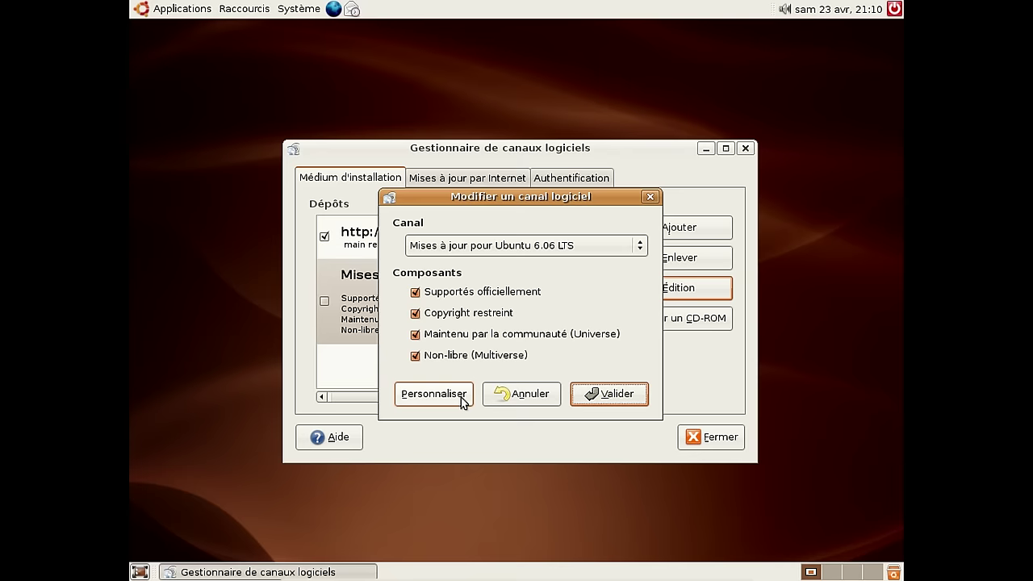
pyautogui.click(433, 394)
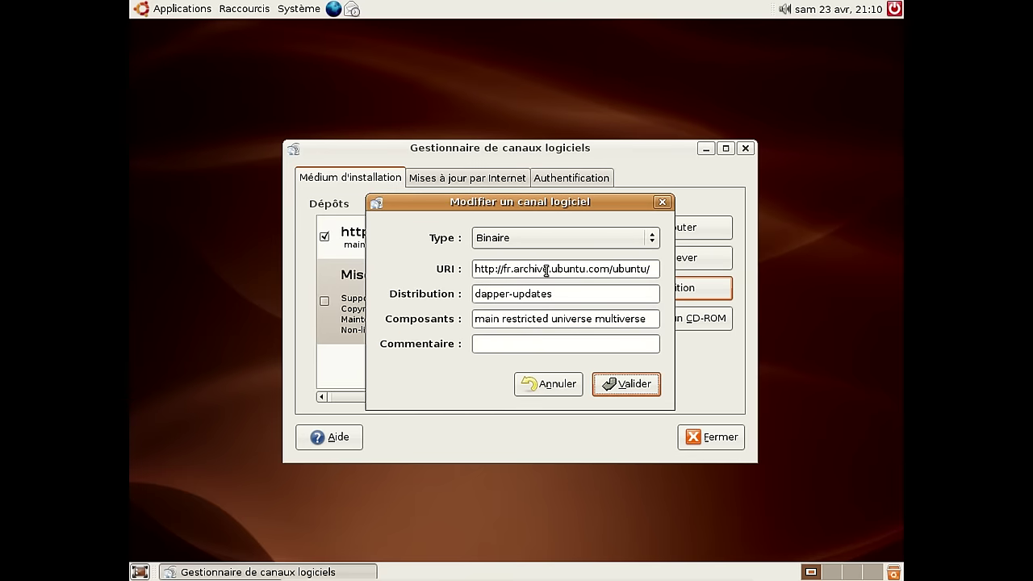
pyautogui.moveTo(550, 269); pyautogui.dragTo(508, 269)
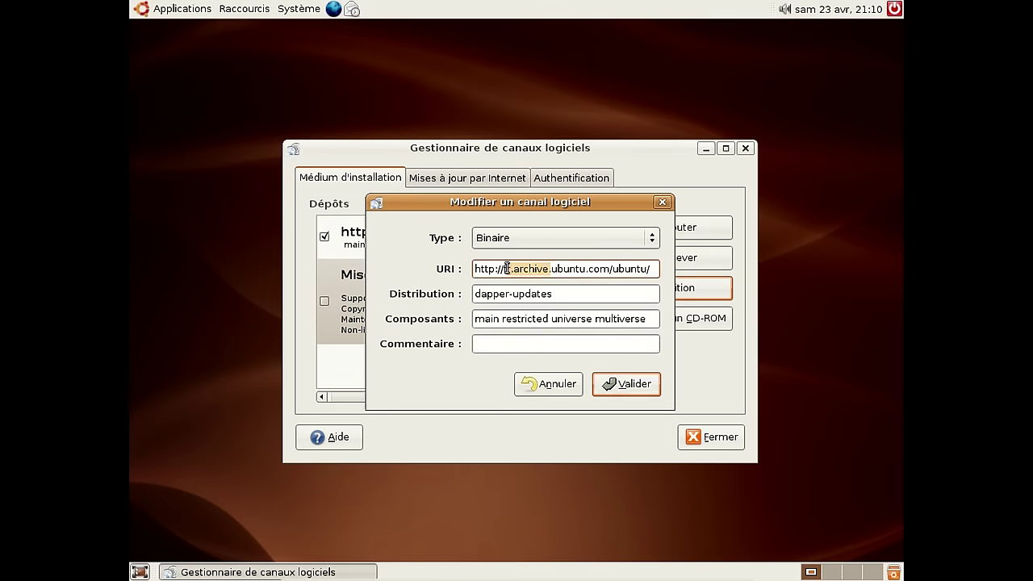
pyautogui.press('BackSpace')
pyautogui.press('BackSpace')
pyautogui.write('old-releases.')
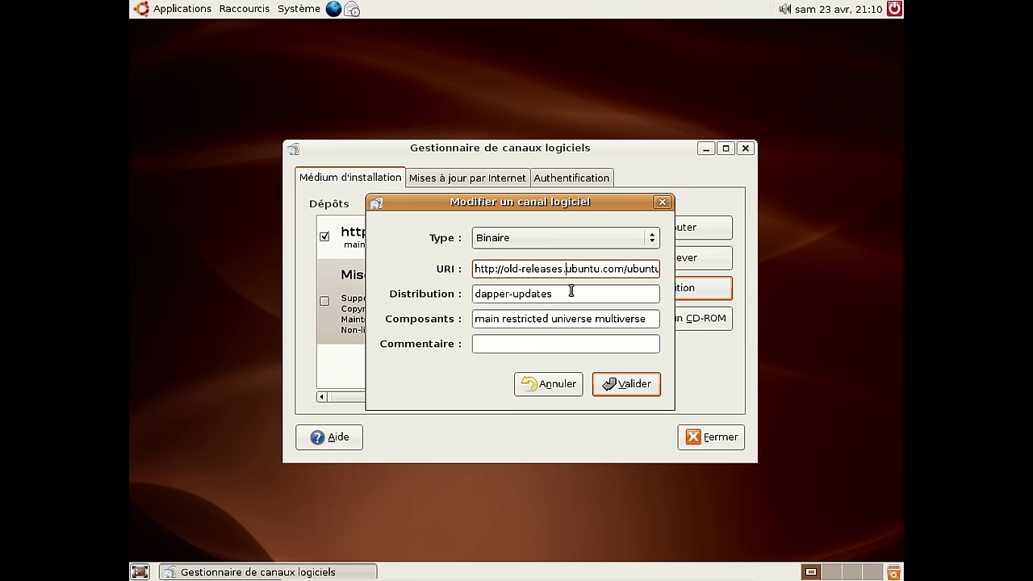
pyautogui.click(625, 388)
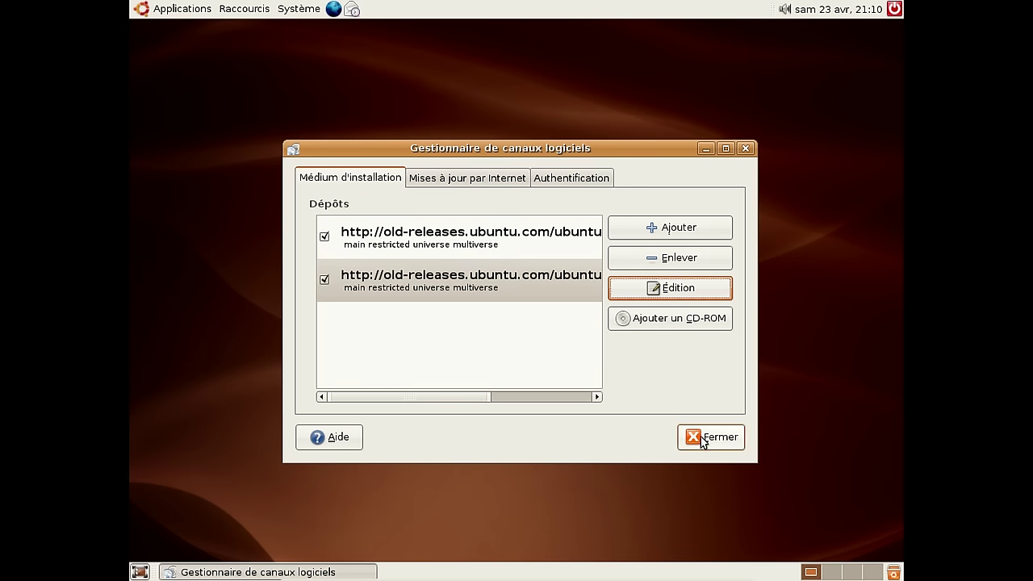
# - Review the Internet update and authentication settings, and close the software channel manager
pyautogui.click(480, 185)
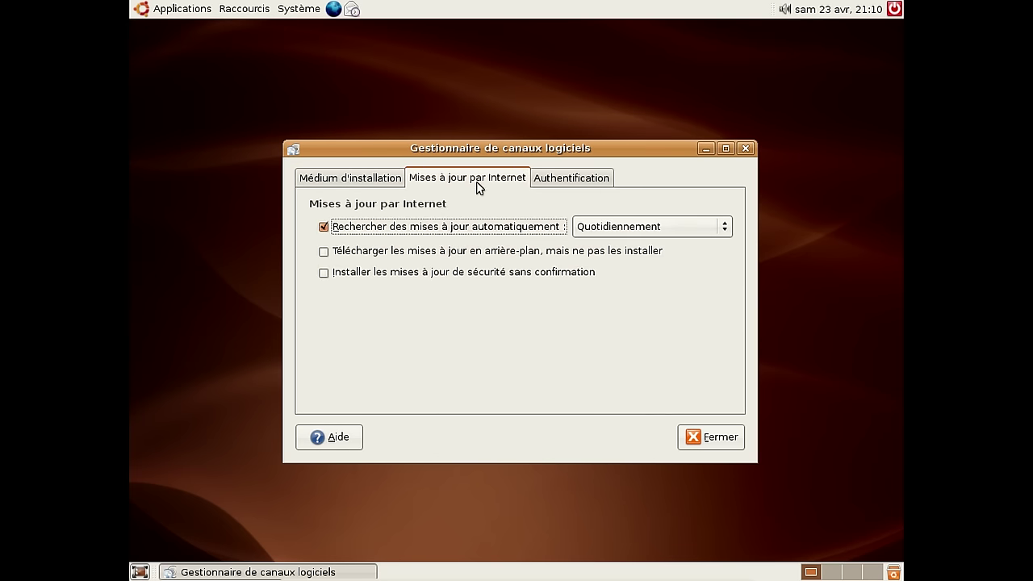
pyautogui.click(602, 178)
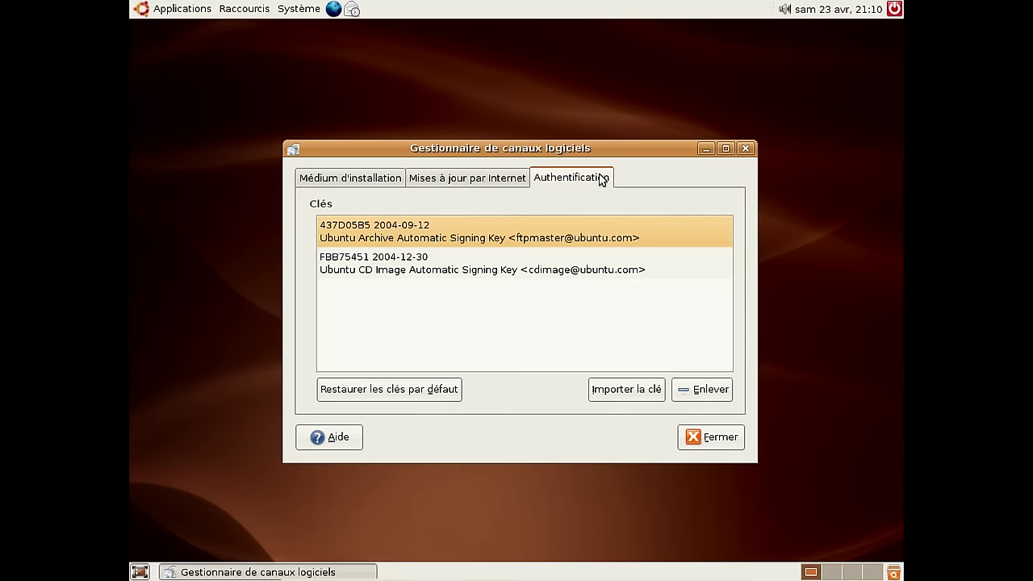
pyautogui.click(707, 436)
pyautogui.click(655, 374)
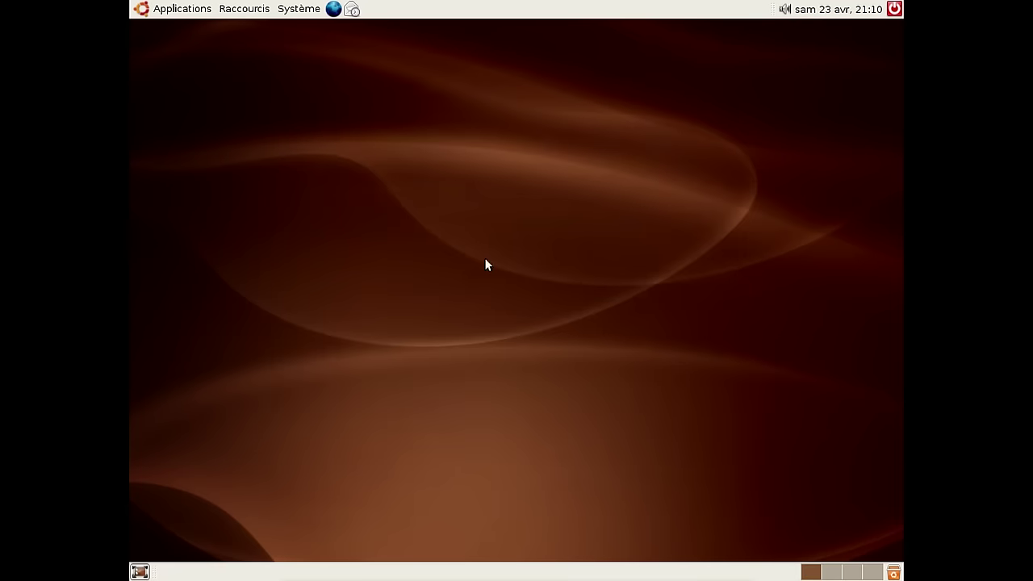
# - Open the Gestionnaire de mises à jour and check for available software updates
pyautogui.click(299, 9)
pyautogui.moveTo(327, 61)
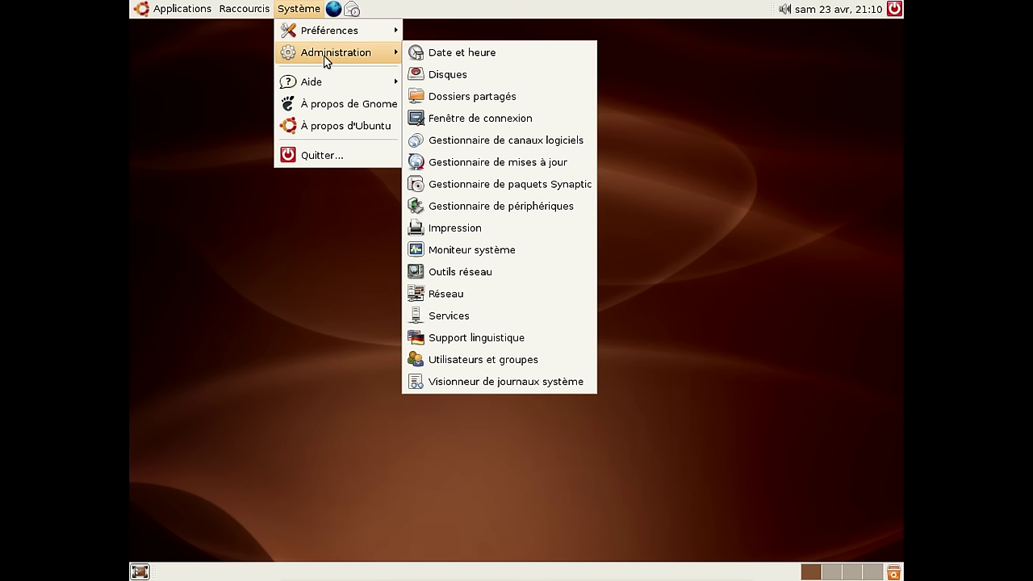
pyautogui.click(451, 164)
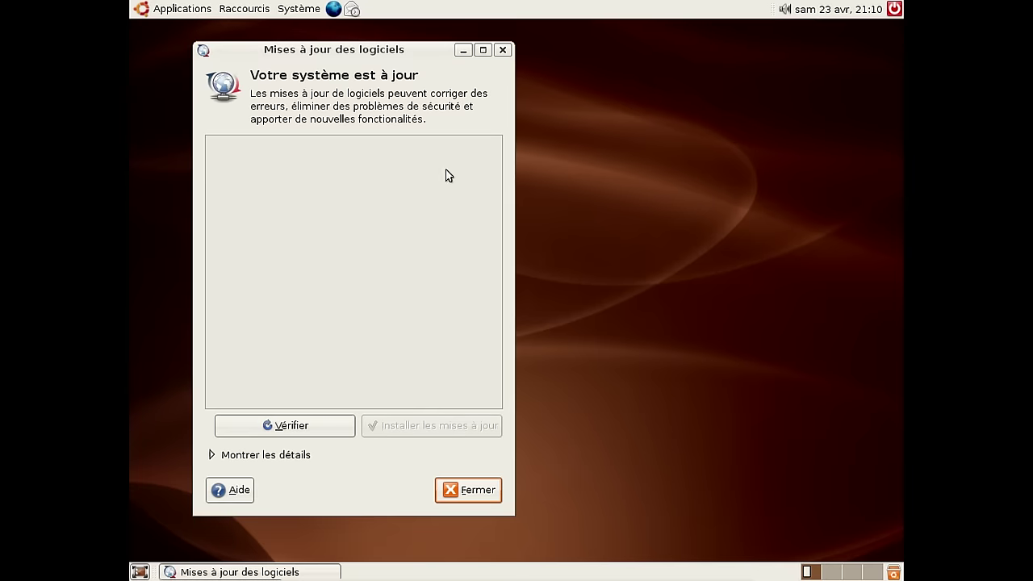
pyautogui.click(284, 436)
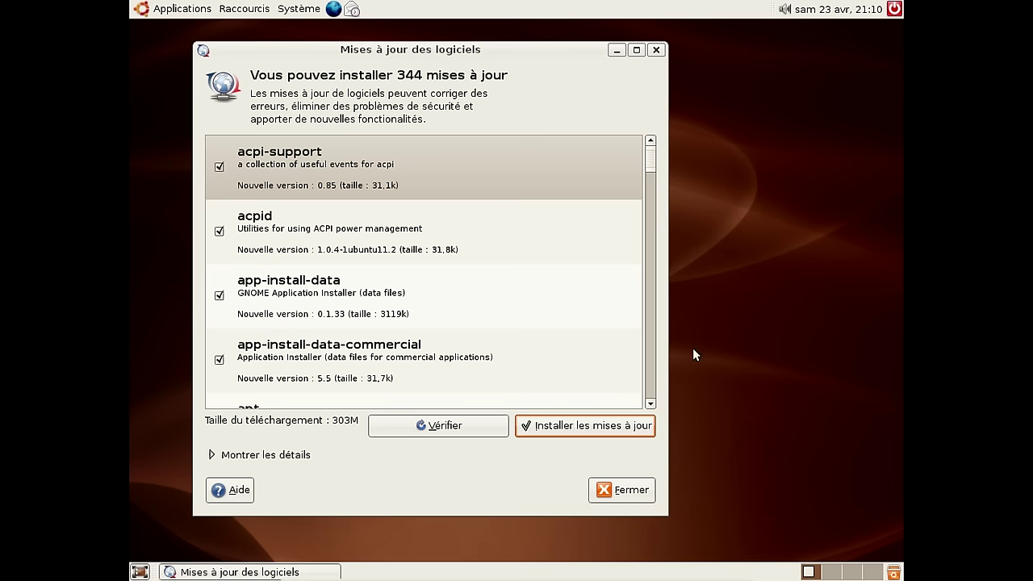
# - Start installing all the available updates and briefly view the download progress of the individual files
pyautogui.click(609, 436)
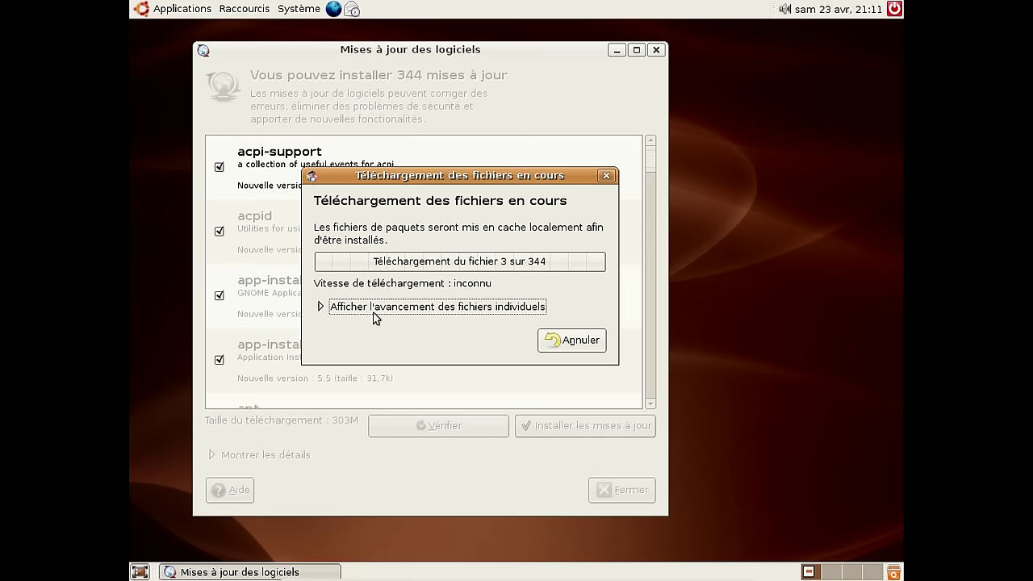
pyautogui.click(322, 308)
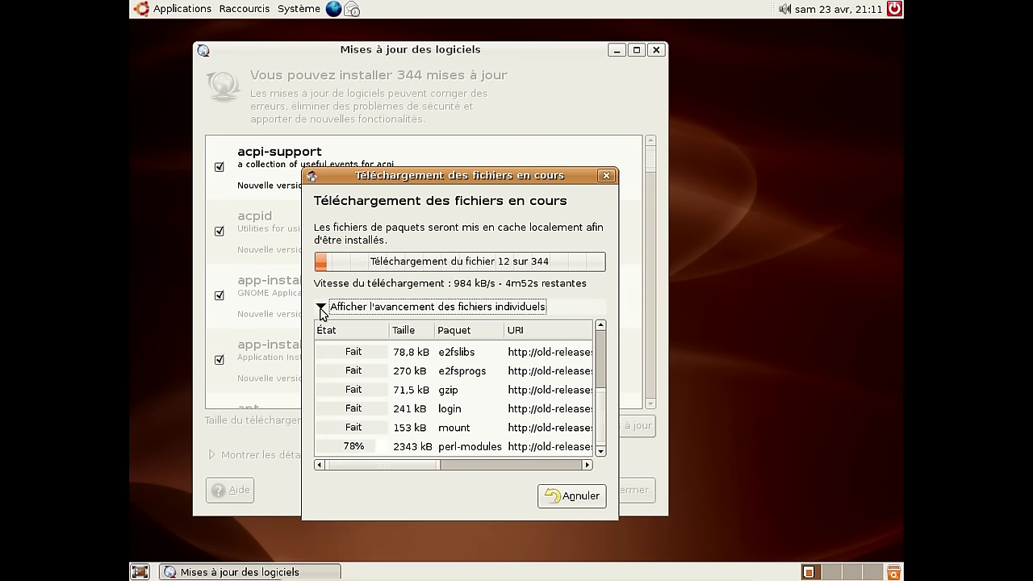
pyautogui.click(321, 307)
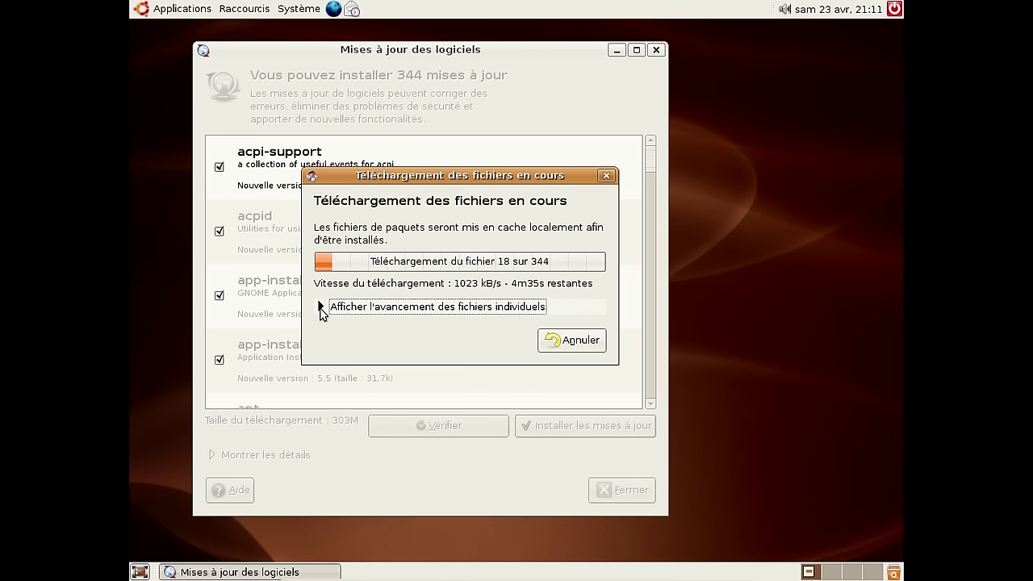
# - Open the home folder, move its window closer to the middle of the desktop, and enter the Examples folder
pyautogui.click(256, 9)
pyautogui.click(271, 35)
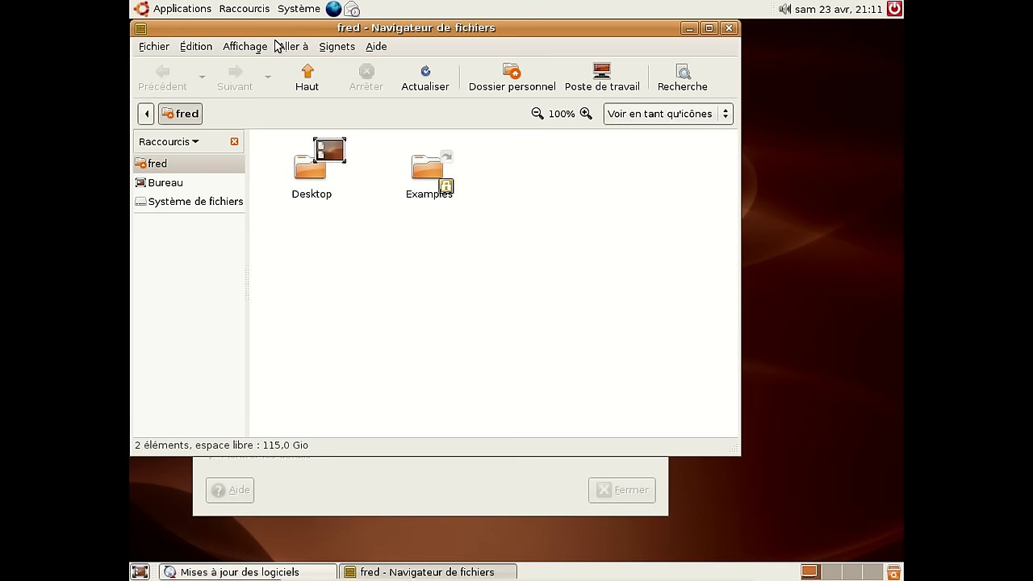
pyautogui.moveTo(396, 34); pyautogui.dragTo(547, 83)
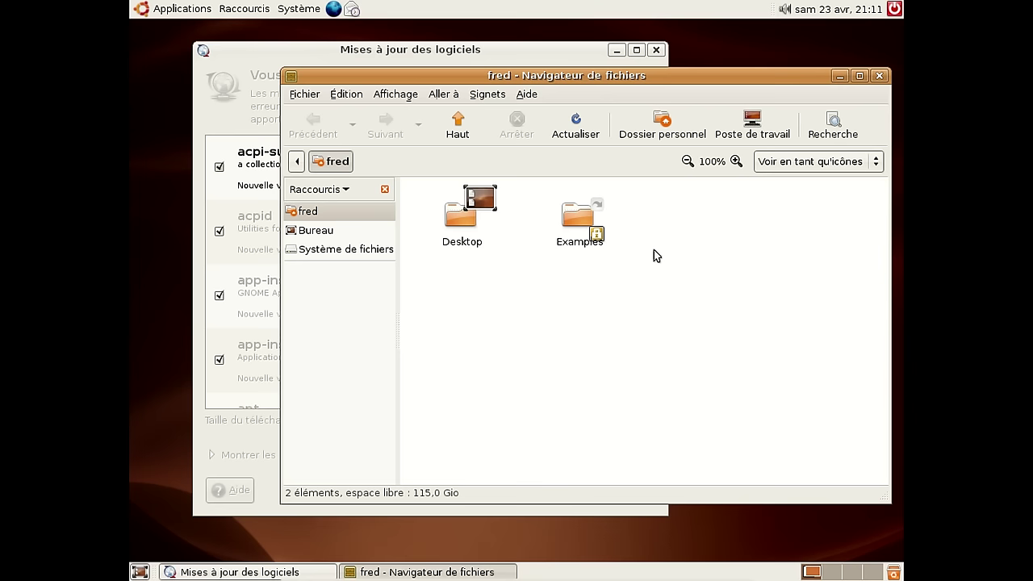
pyautogui.doubleClick(578, 219)
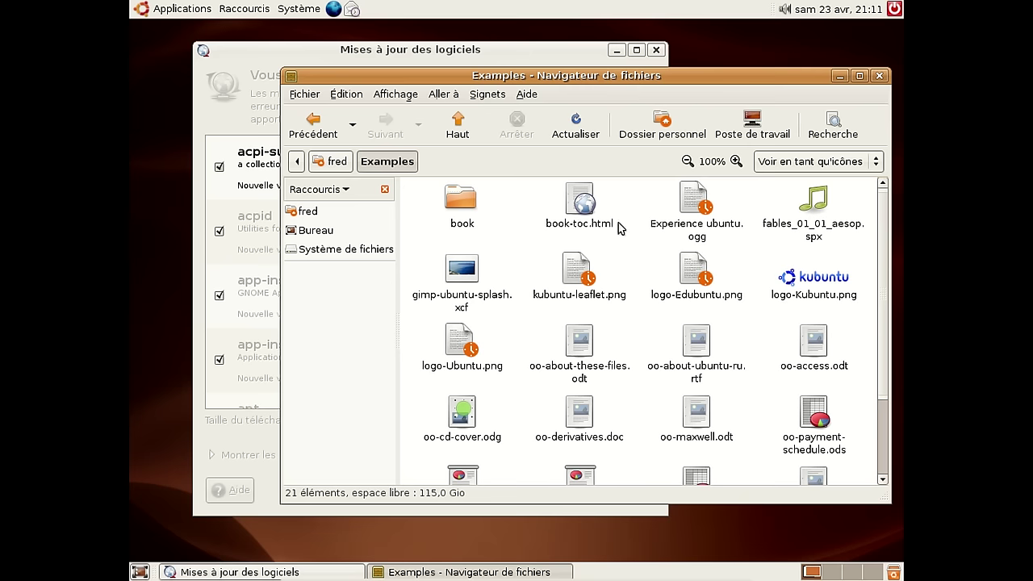
# - Play the Experience ubuntu.ogg video, skip ahead to about 0:42, and close the player
pyautogui.click(683, 223)
pyautogui.doubleClick(683, 222)
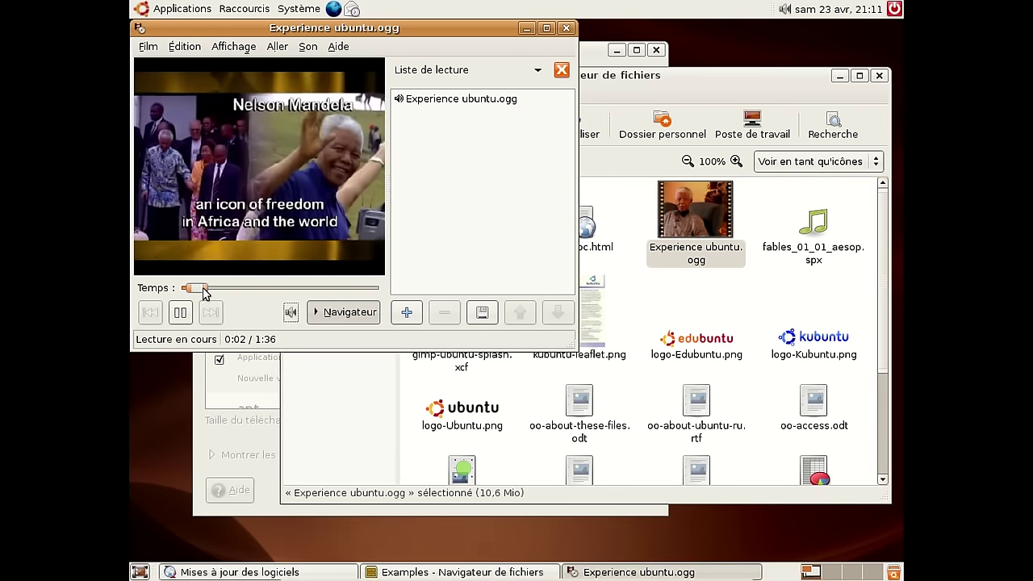
pyautogui.moveTo(195, 288); pyautogui.dragTo(270, 294)
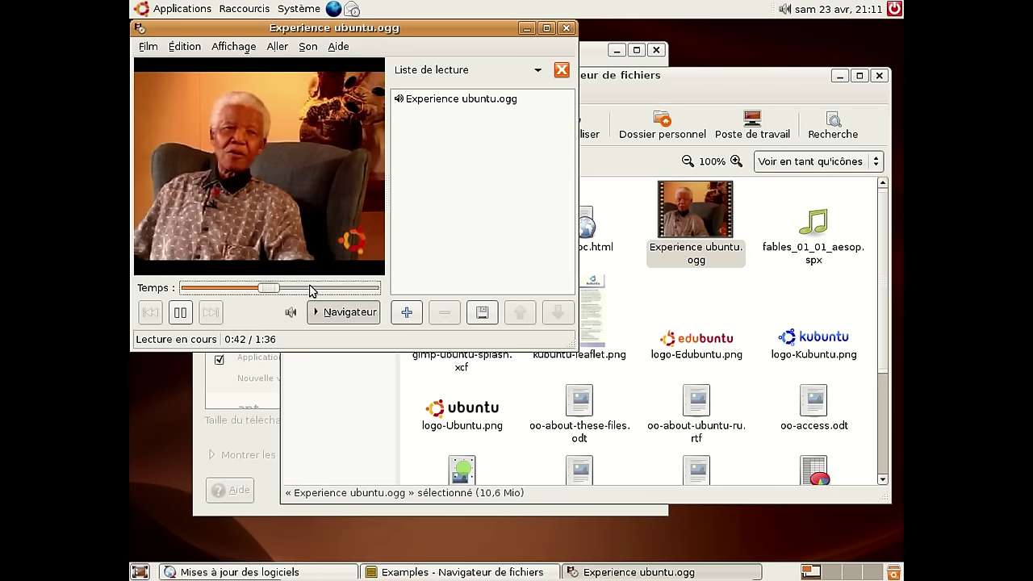
pyautogui.click(565, 27)
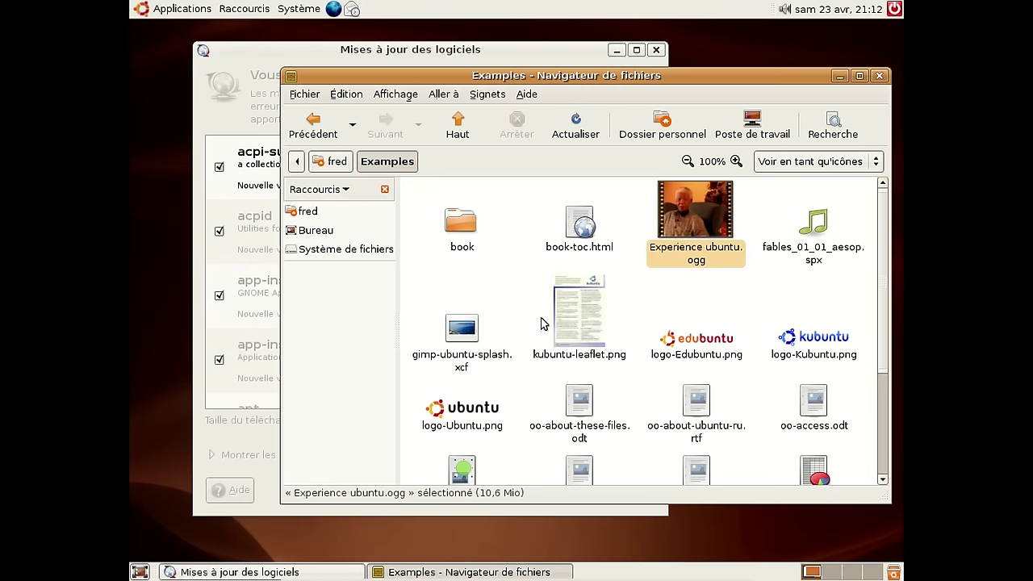
# - Play the ubuntu Sax.ogg audio file from the Examples folder briefly and close the player
pyautogui.scroll(-4, 678, 272)
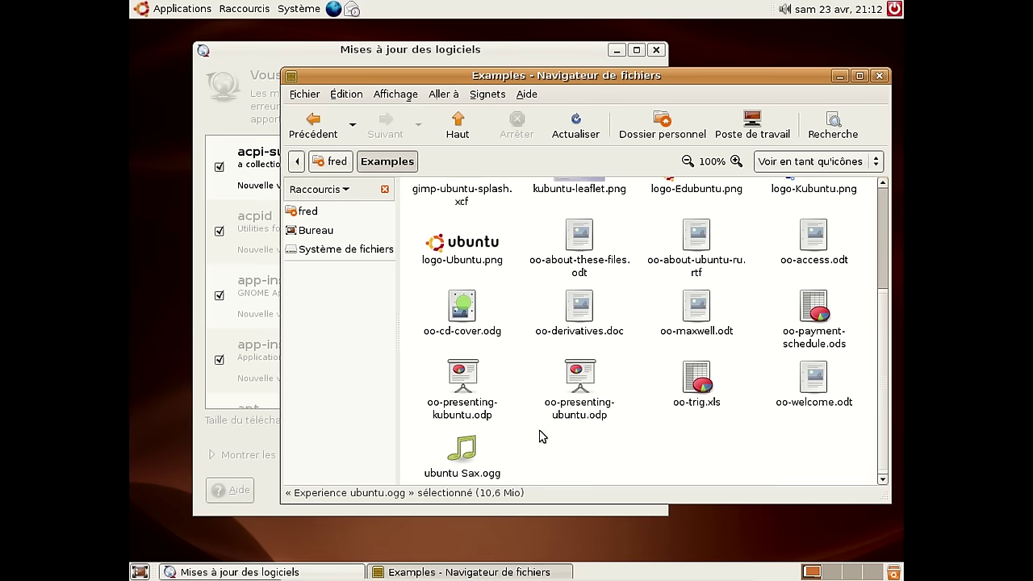
pyautogui.doubleClick(475, 446)
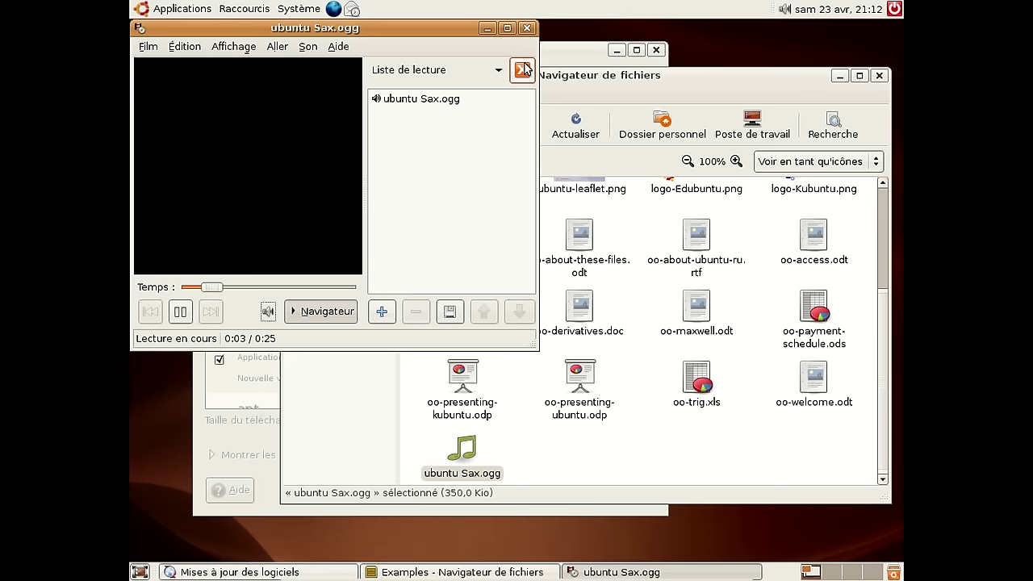
pyautogui.click(526, 28)
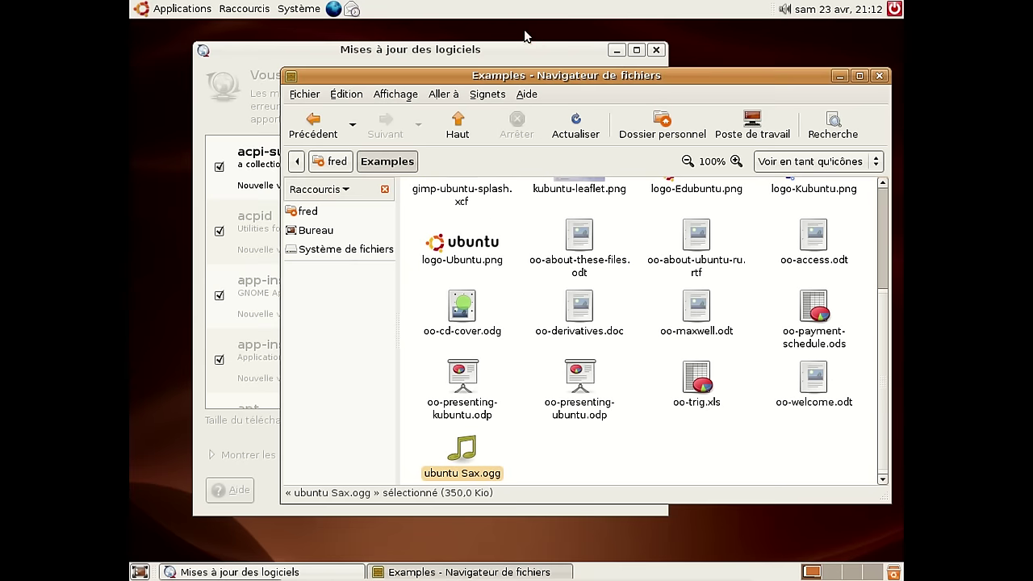
# - Open the oo-presenting-ubuntu.odp presentation, look through slides 2 to 9 one by one, and close it
pyautogui.doubleClick(581, 403)
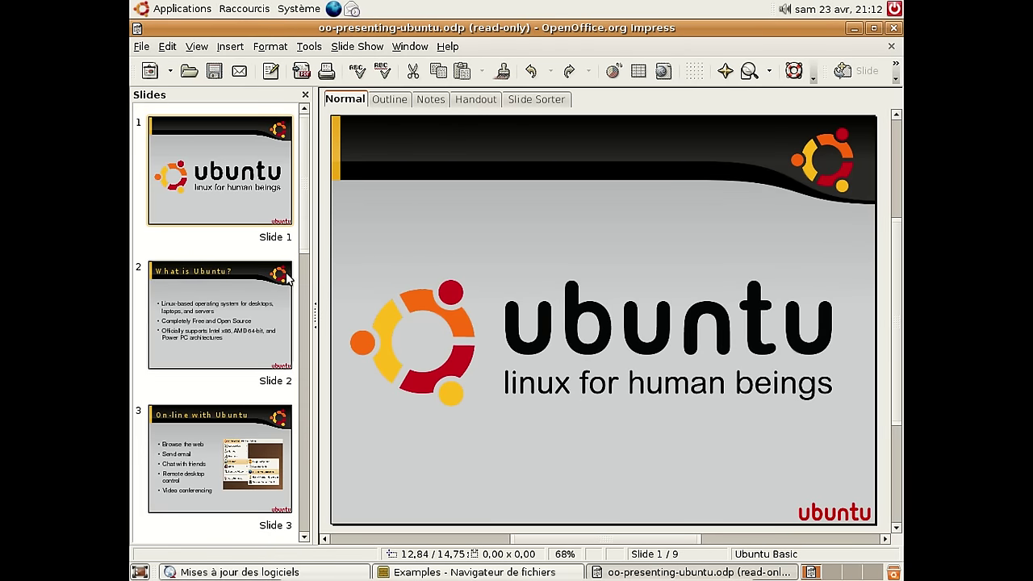
pyautogui.click(261, 296)
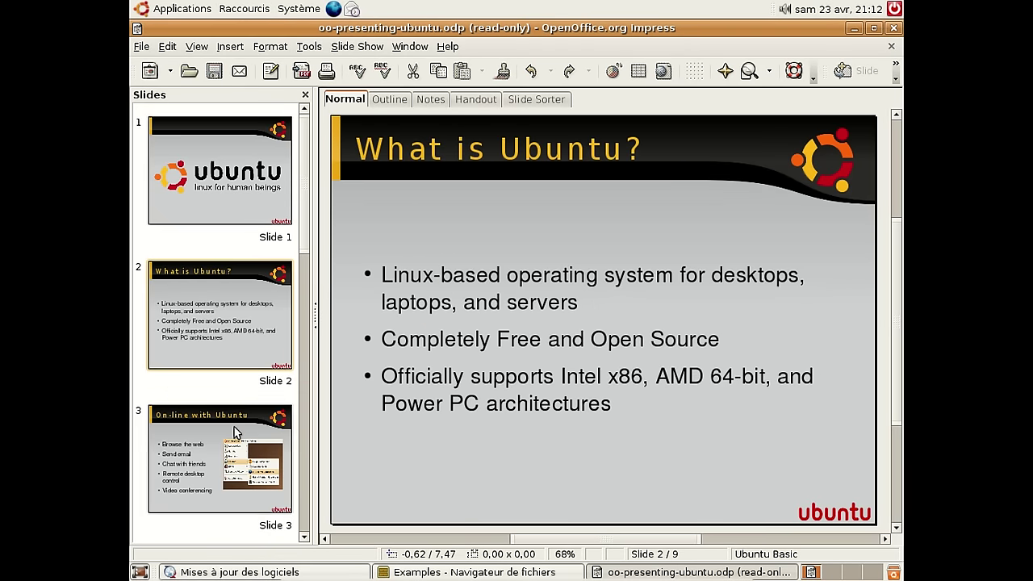
pyautogui.click(236, 422)
pyautogui.scroll(-5, 276, 276)
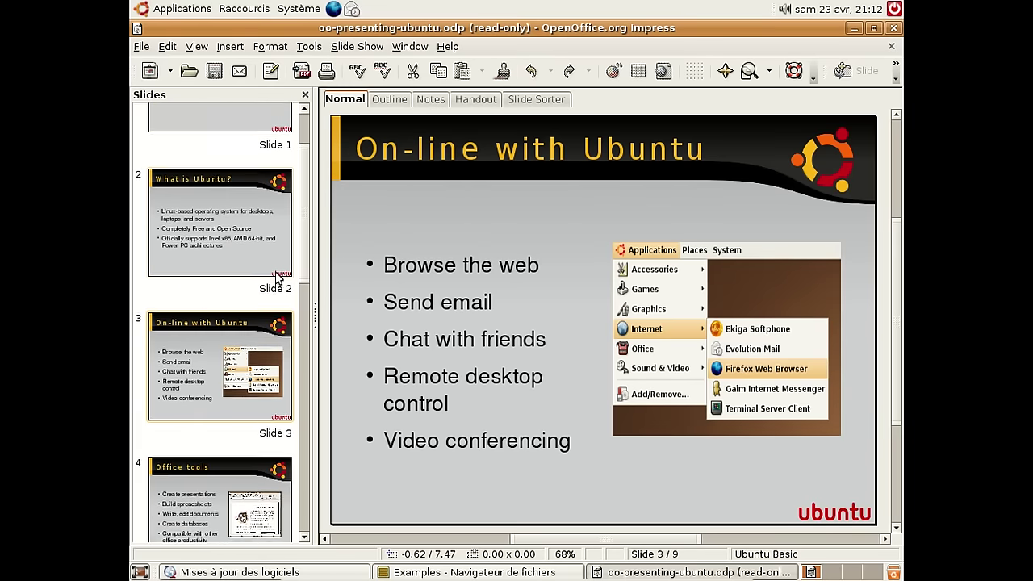
pyautogui.click(251, 430)
pyautogui.scroll(-1, 250, 426)
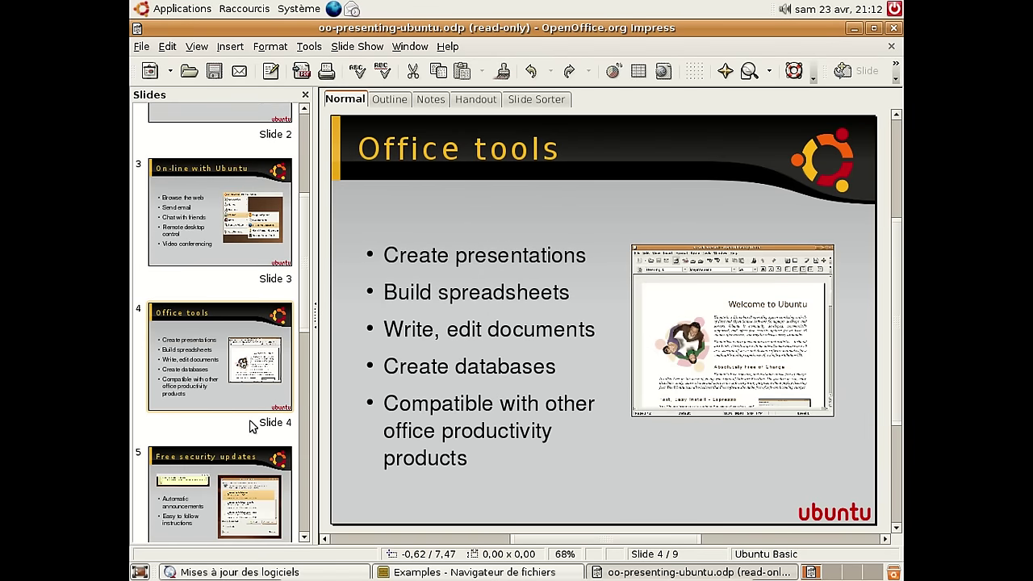
pyautogui.click(239, 500)
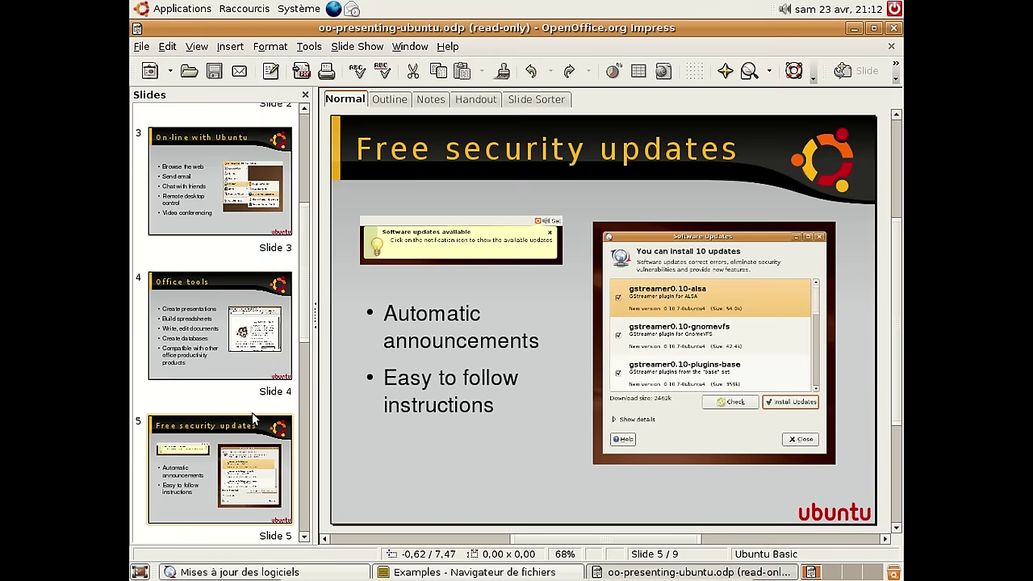
pyautogui.scroll(-1, 253, 417)
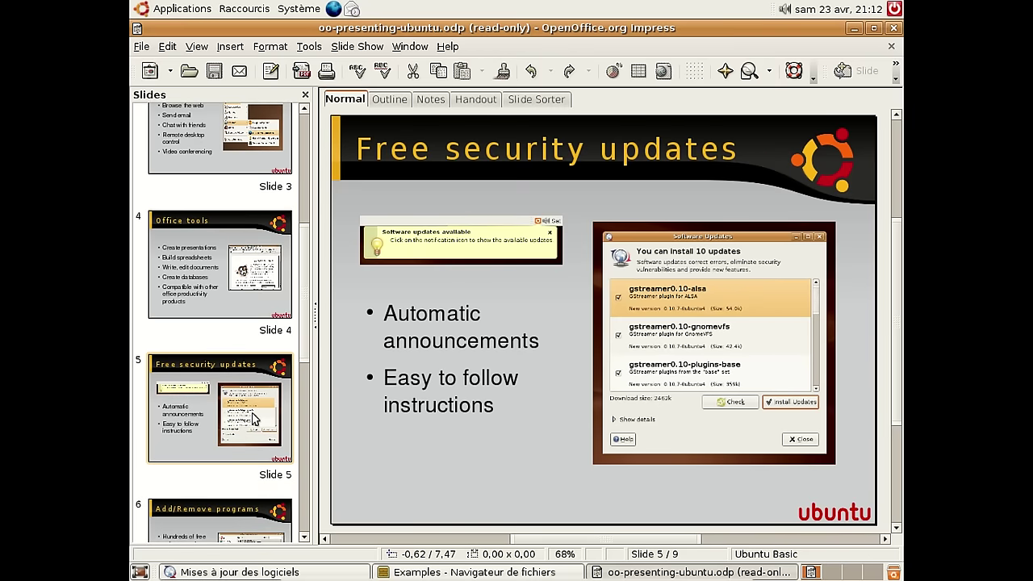
pyautogui.scroll(-2, 253, 417)
pyautogui.click(252, 417)
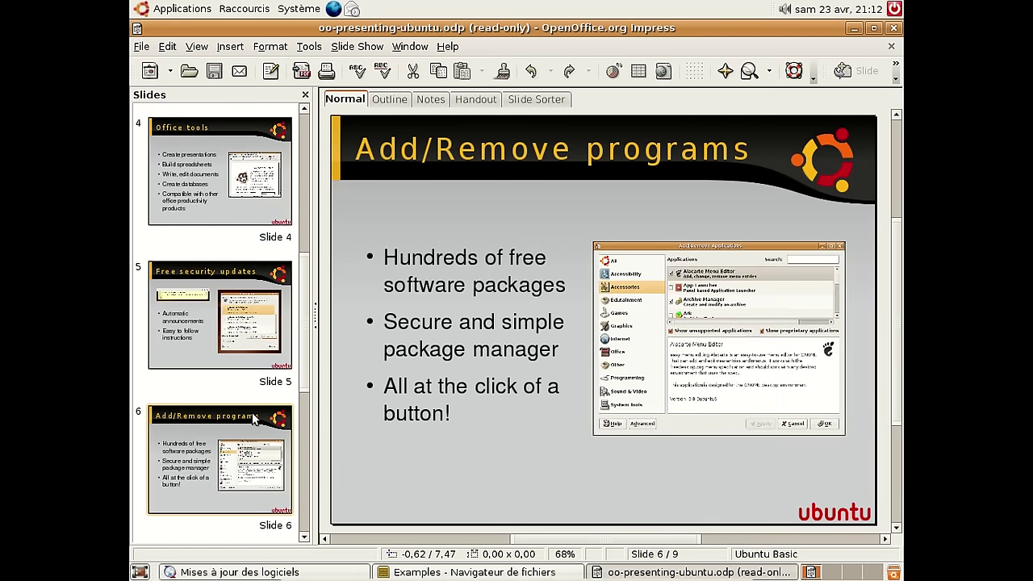
pyautogui.scroll(-3, 253, 417)
pyautogui.click(253, 464)
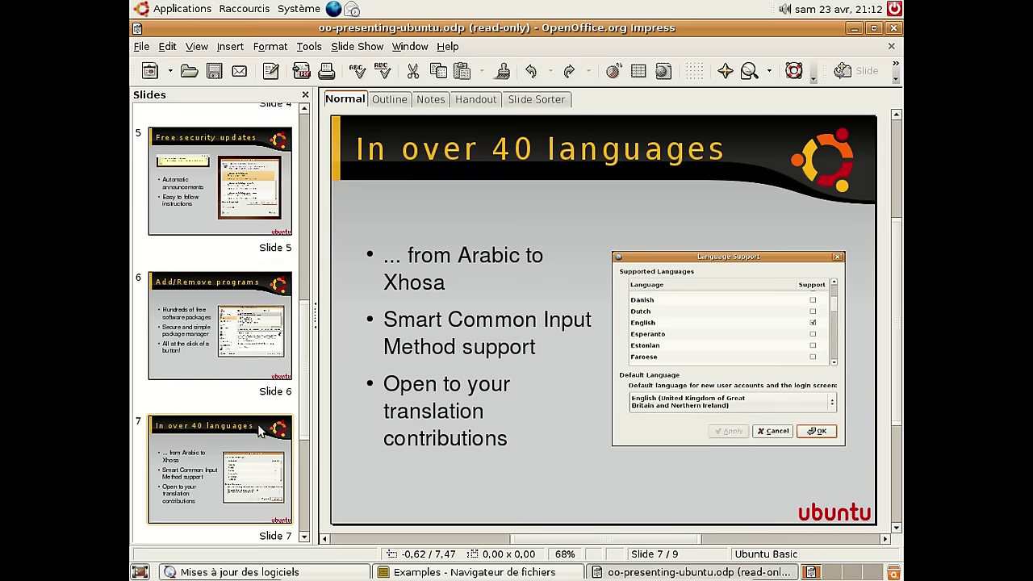
pyautogui.scroll(-3, 258, 436)
pyautogui.click(263, 458)
pyautogui.scroll(-3, 265, 419)
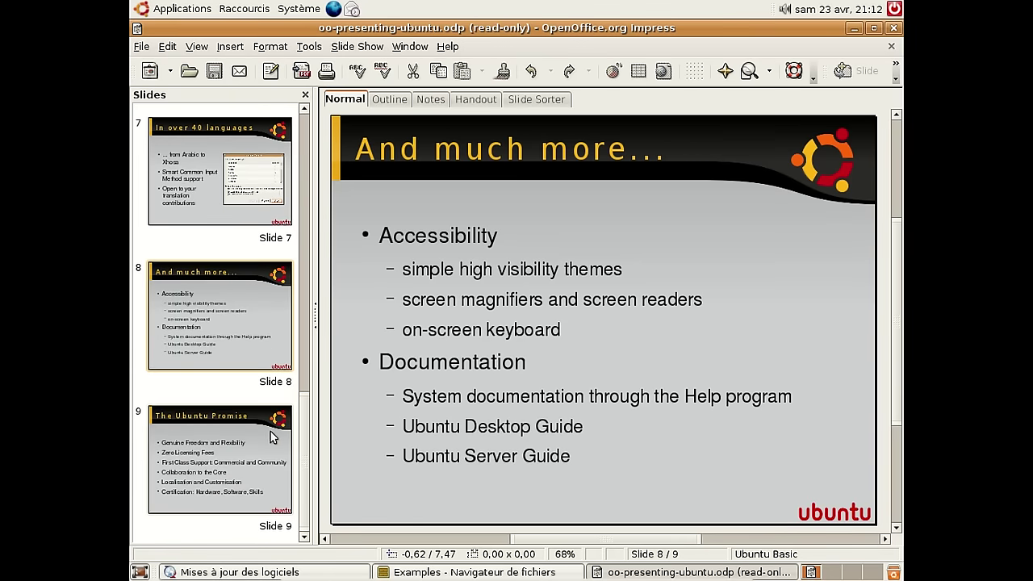
pyautogui.click(270, 434)
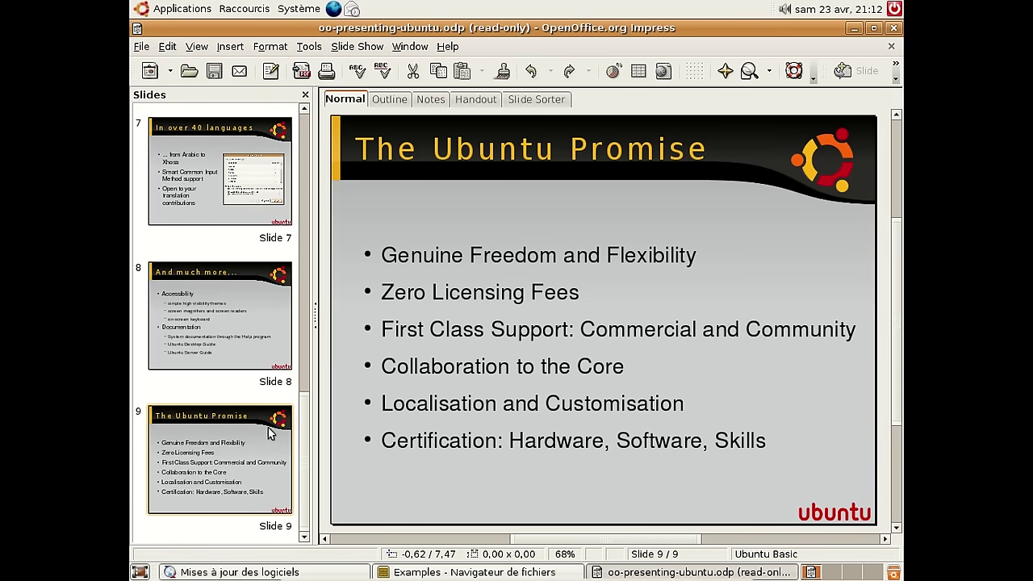
pyautogui.click(893, 29)
pyautogui.click(555, 454)
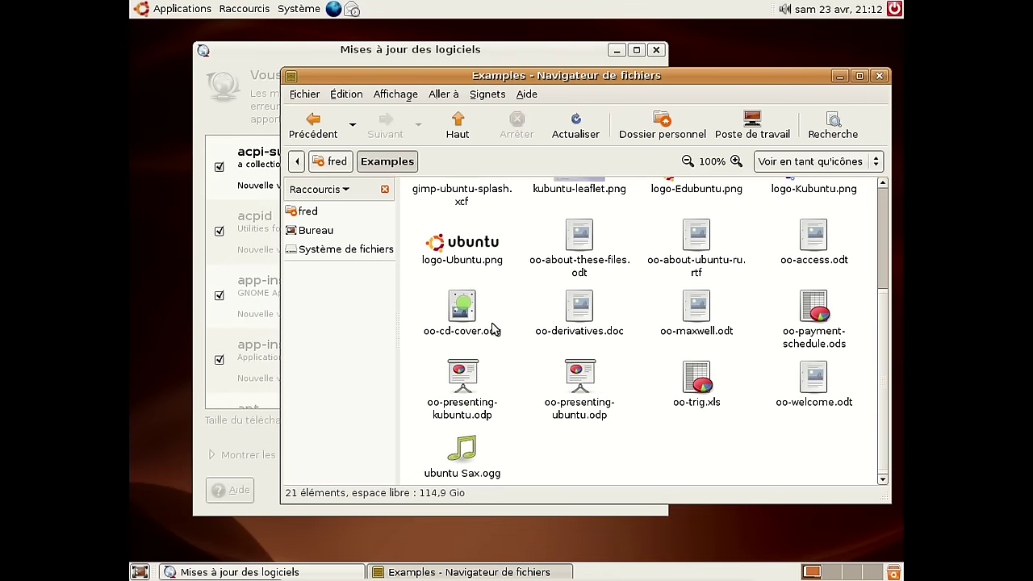
# - Open the oo-cd-cover.odg drawing, look over its page, and close it
pyautogui.doubleClick(463, 311)
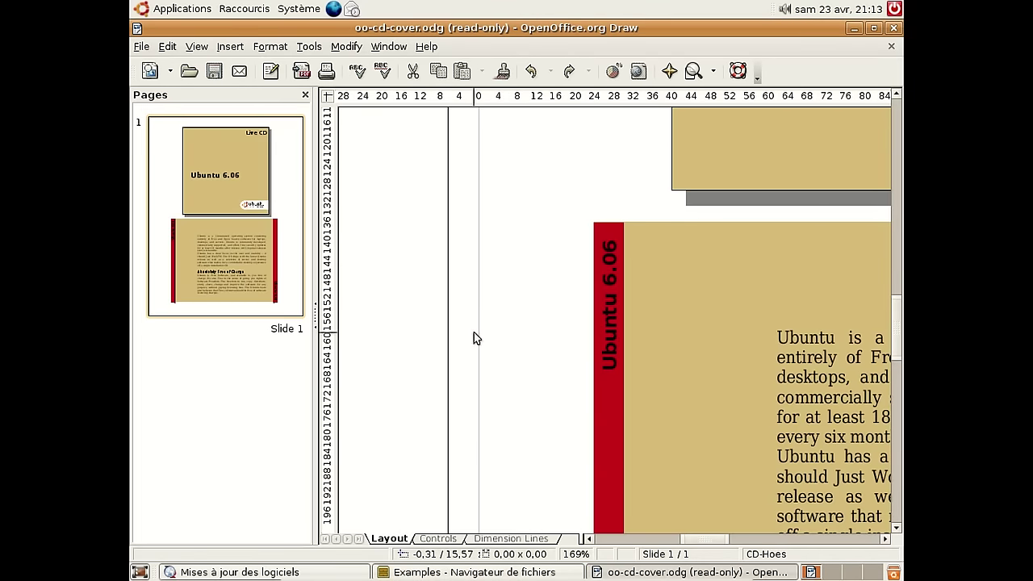
pyautogui.moveTo(700, 543); pyautogui.dragTo(723, 545)
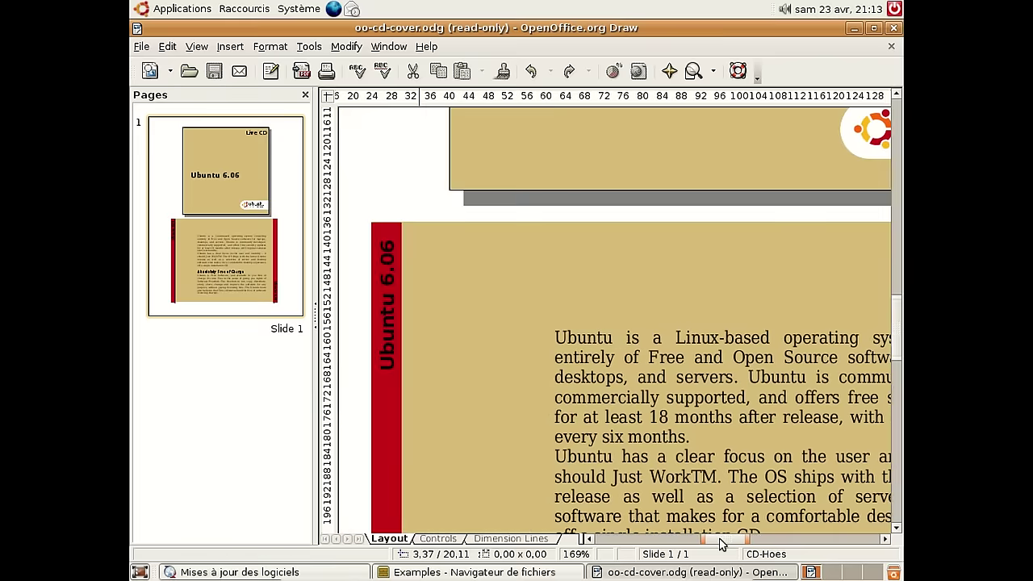
pyautogui.moveTo(898, 316); pyautogui.dragTo(896, 489)
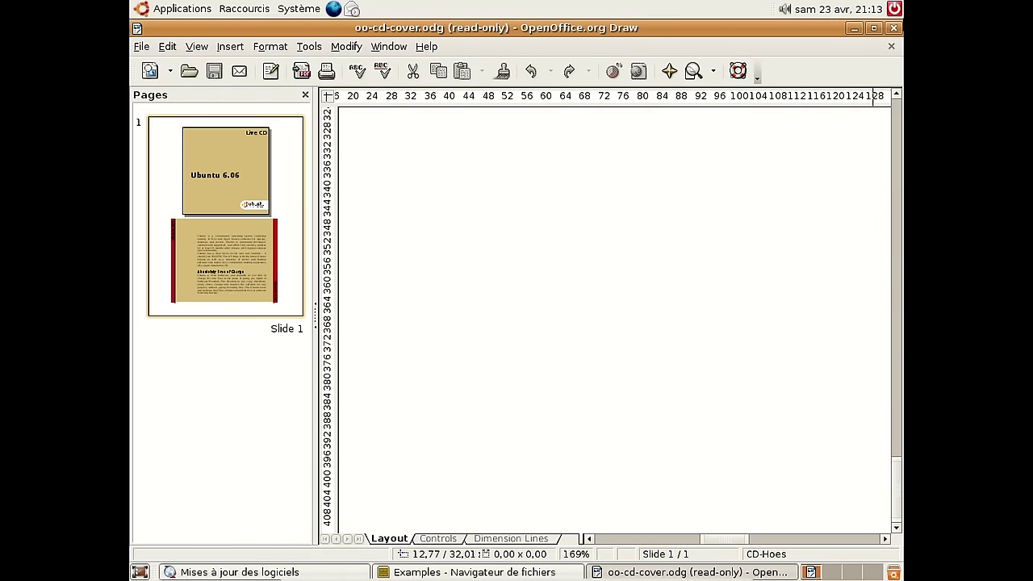
pyautogui.click(893, 27)
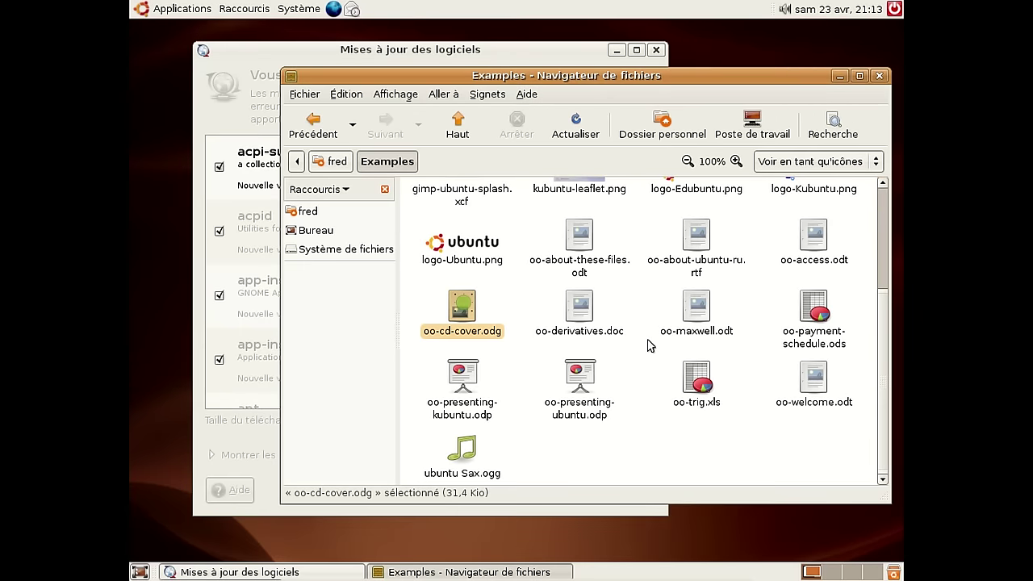
# - View the kubuntu-leaflet.png image from the Examples folder and close the viewer
pyautogui.scroll(3, 650, 347)
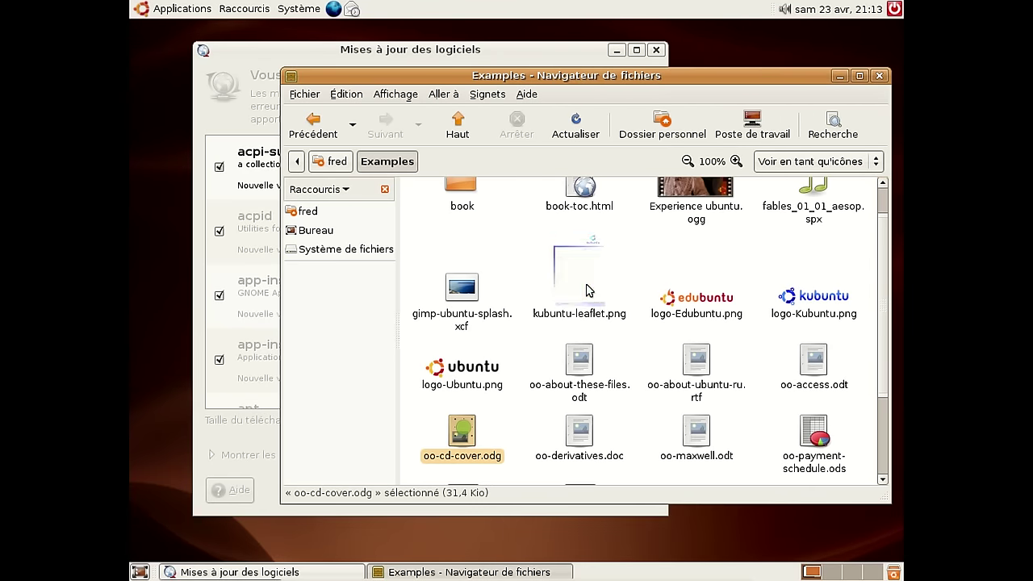
pyautogui.doubleClick(587, 285)
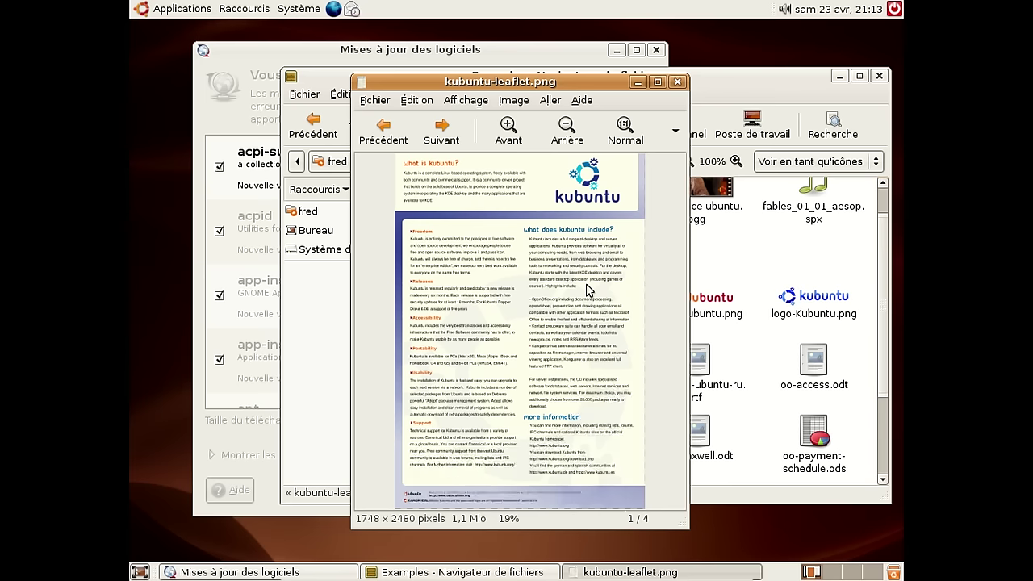
pyautogui.click(678, 81)
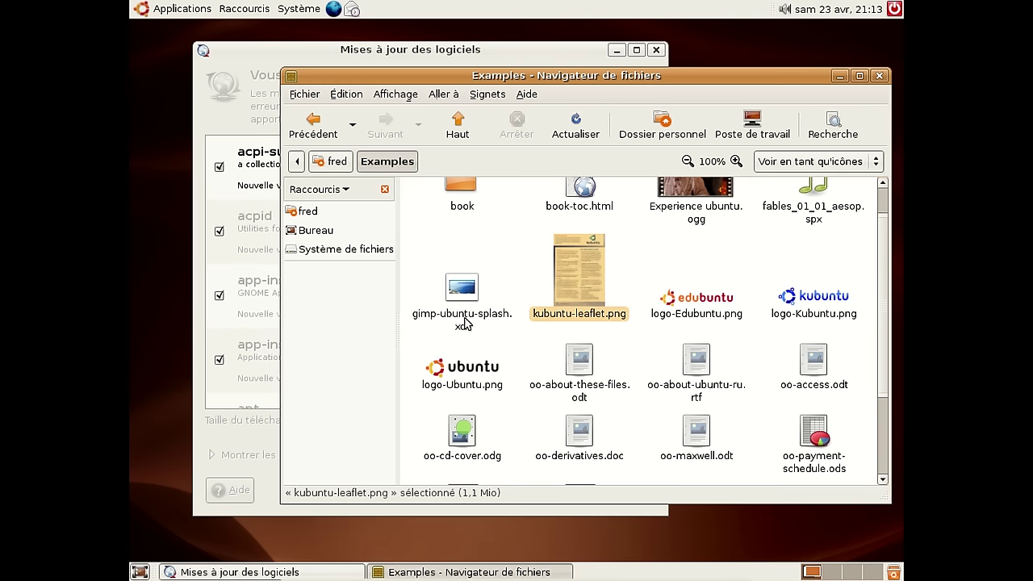
# - Open gimp-ubuntu-splash.xcf in GIMP, dismiss the tip of the day, view the image, and quit GIMP
pyautogui.doubleClick(464, 322)
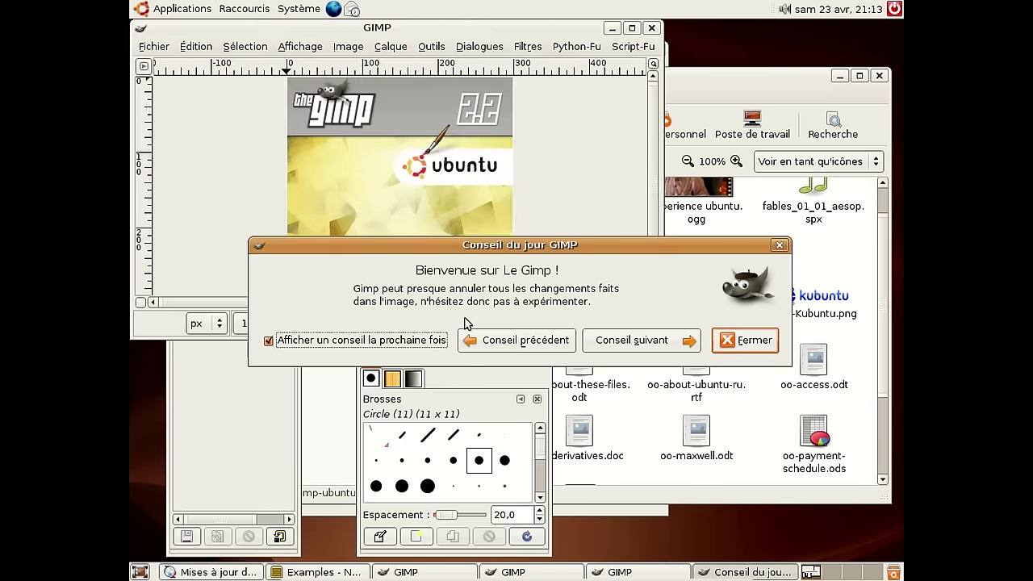
pyautogui.click(741, 345)
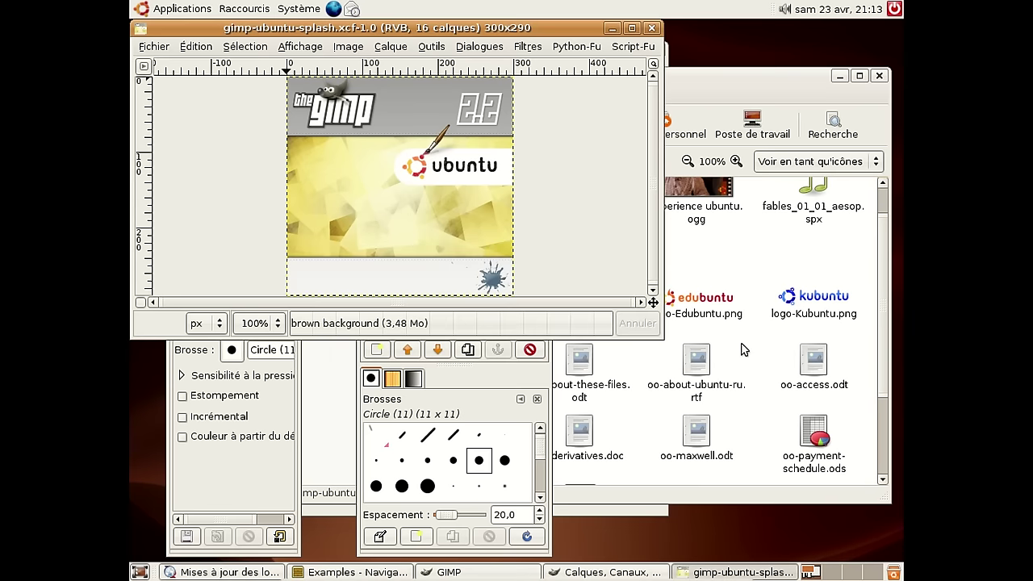
pyautogui.click(653, 29)
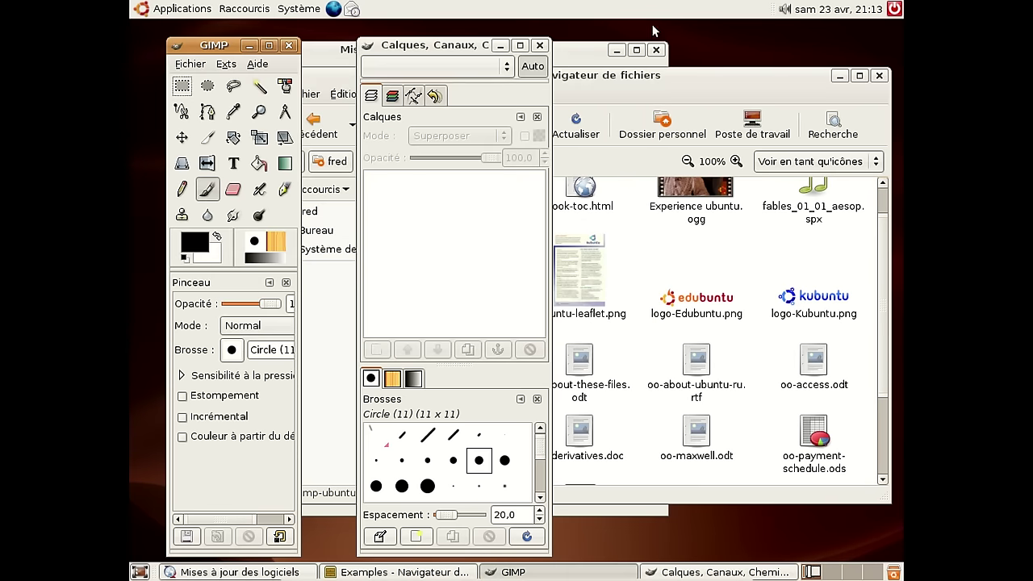
pyautogui.click(285, 46)
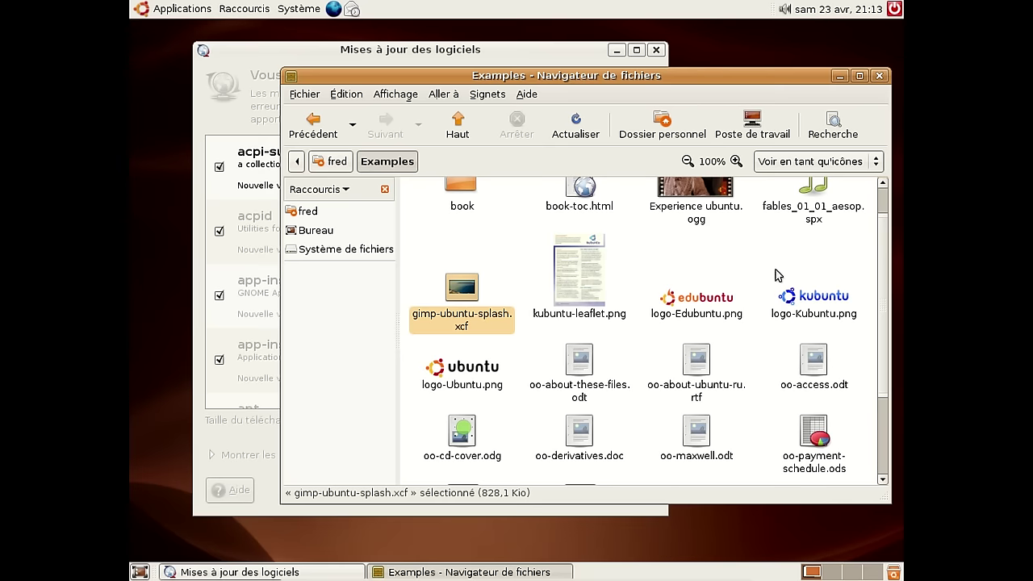
# - Close the Examples file browser and examine the download progress of the individual update files
pyautogui.scroll(-3, 770, 252)
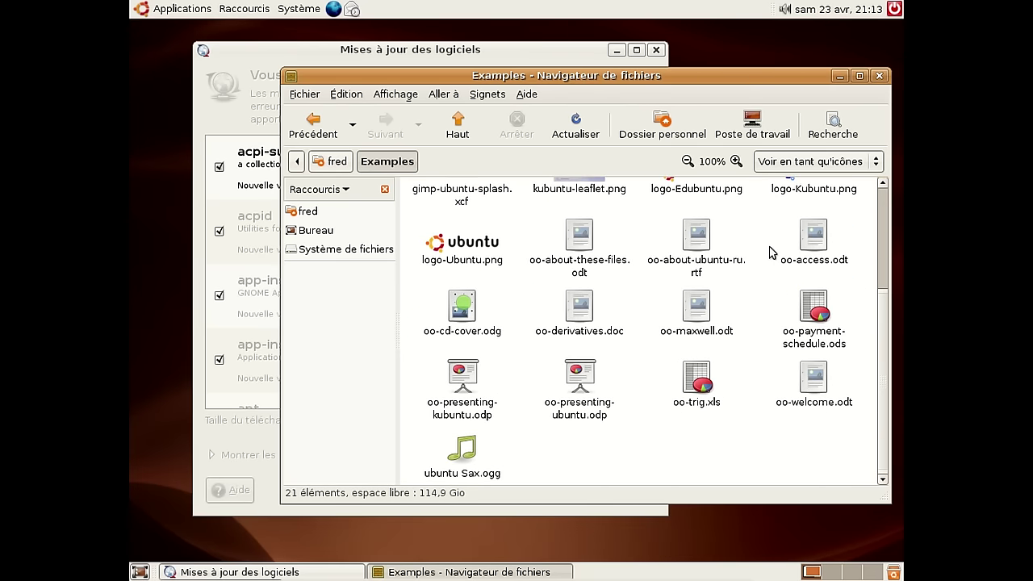
pyautogui.click(879, 75)
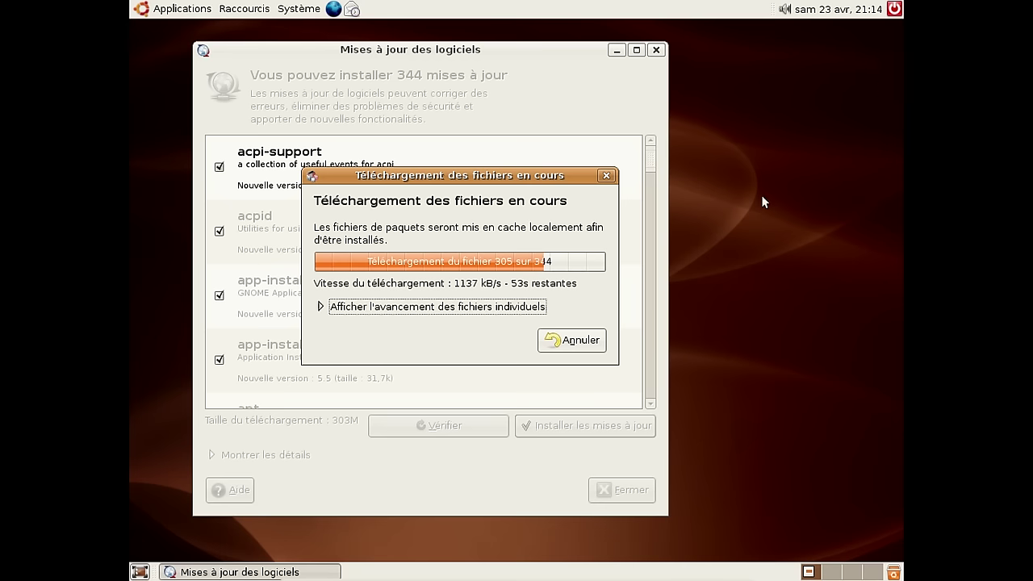
pyautogui.click(492, 308)
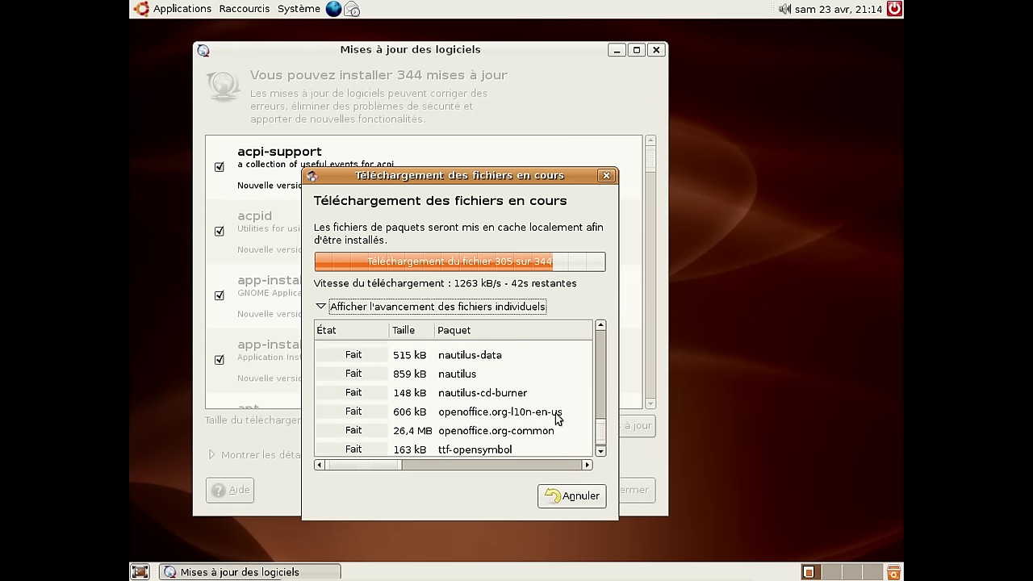
pyautogui.moveTo(603, 428); pyautogui.dragTo(606, 407)
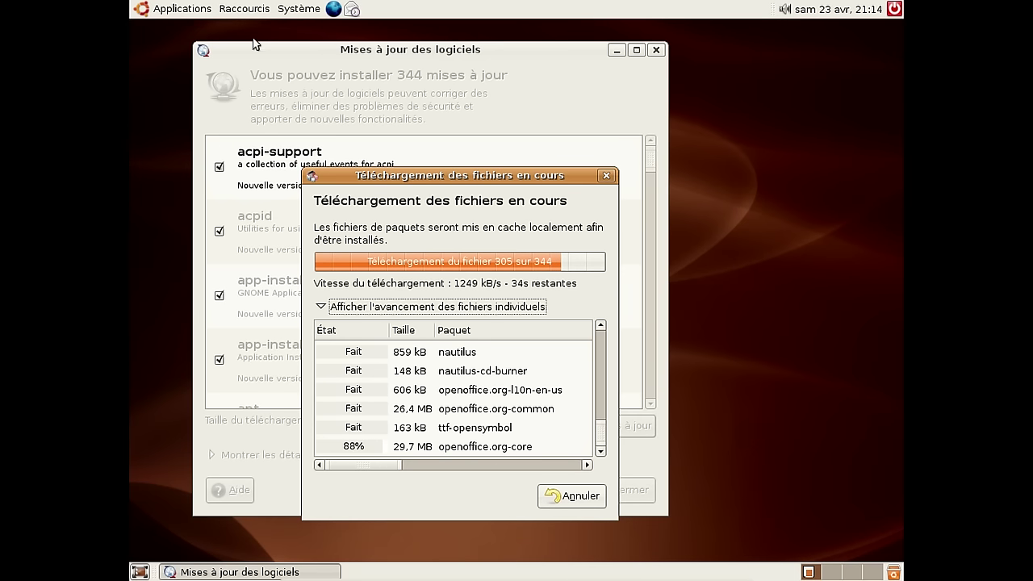
# - Collapse the per-file download progress and launch the Gaim Internet messenger
pyautogui.click(322, 307)
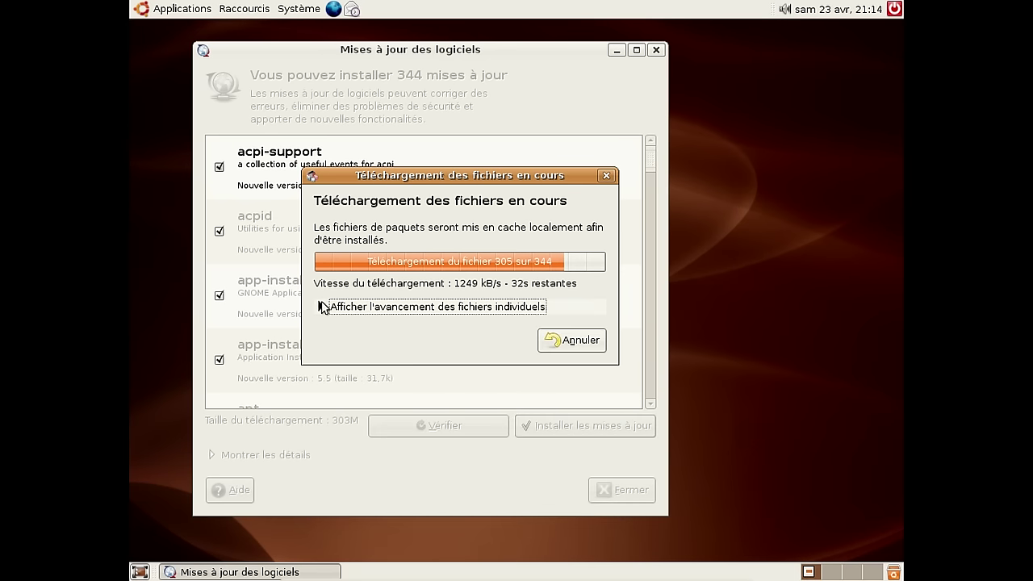
pyautogui.click(164, 14)
pyautogui.moveTo(185, 55)
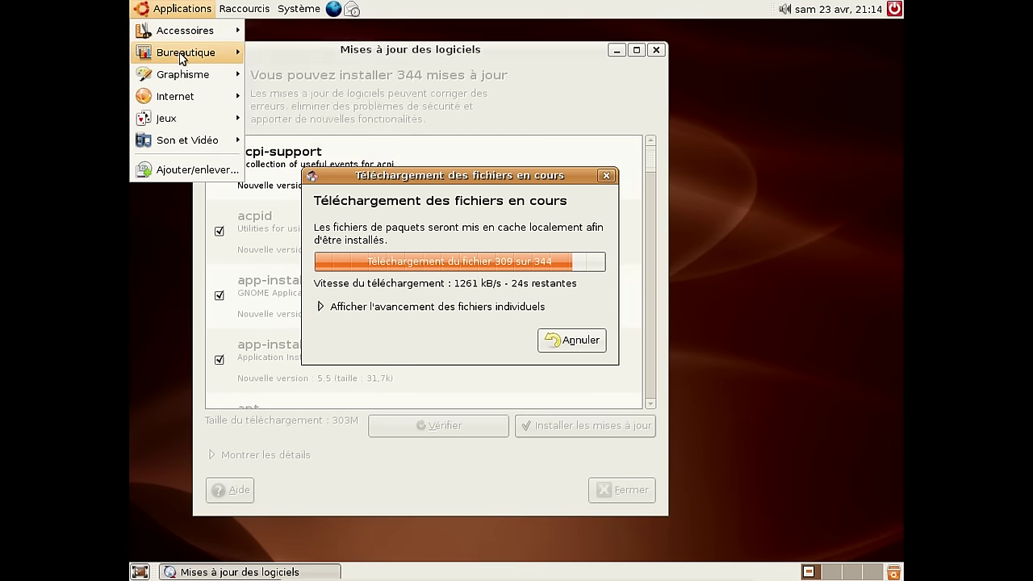
pyautogui.moveTo(184, 77)
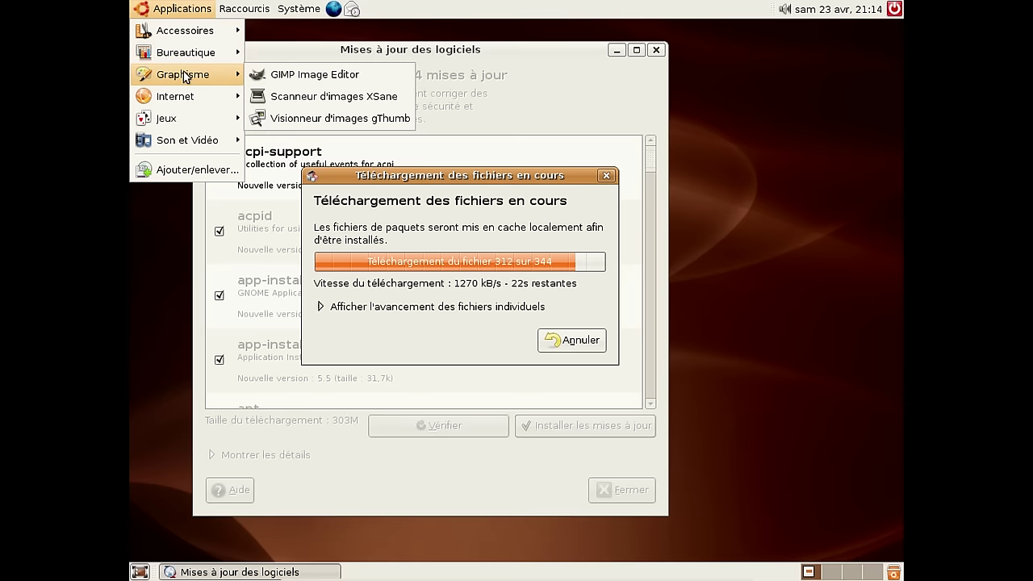
pyautogui.moveTo(189, 96)
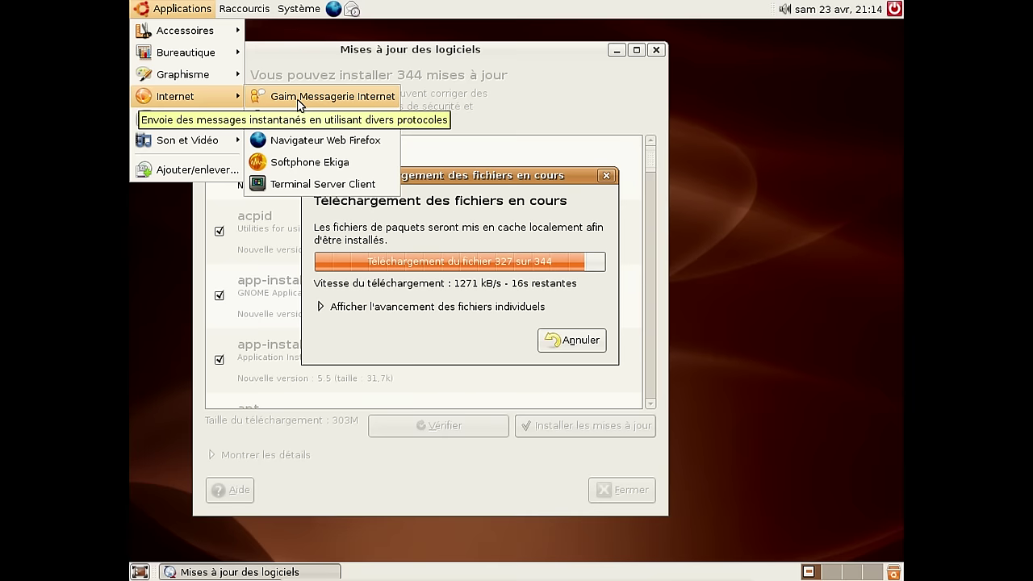
pyautogui.click(299, 100)
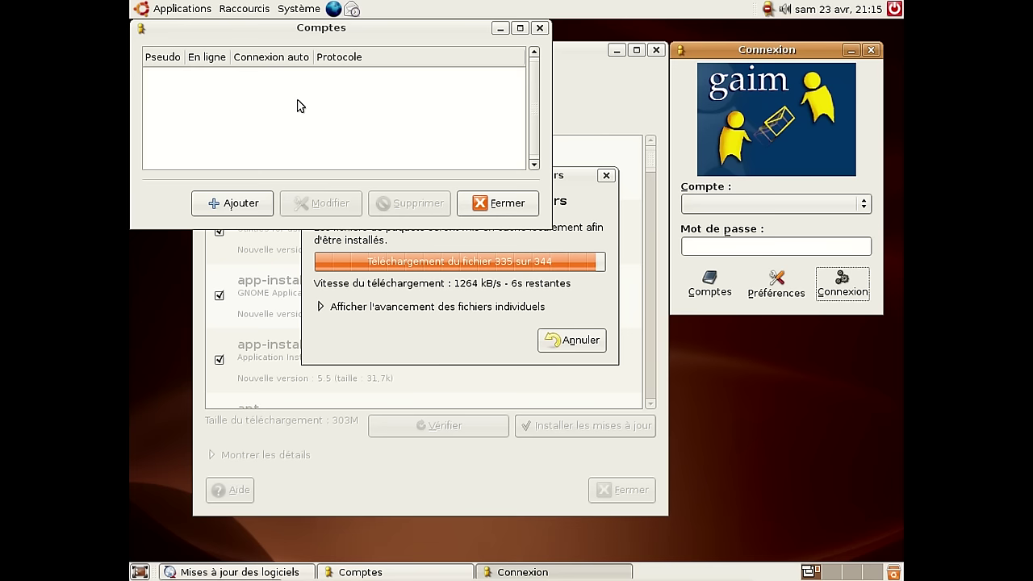
# - Look through the protocols offered for a new Gaim account and close the account form without saving
pyautogui.click(212, 211)
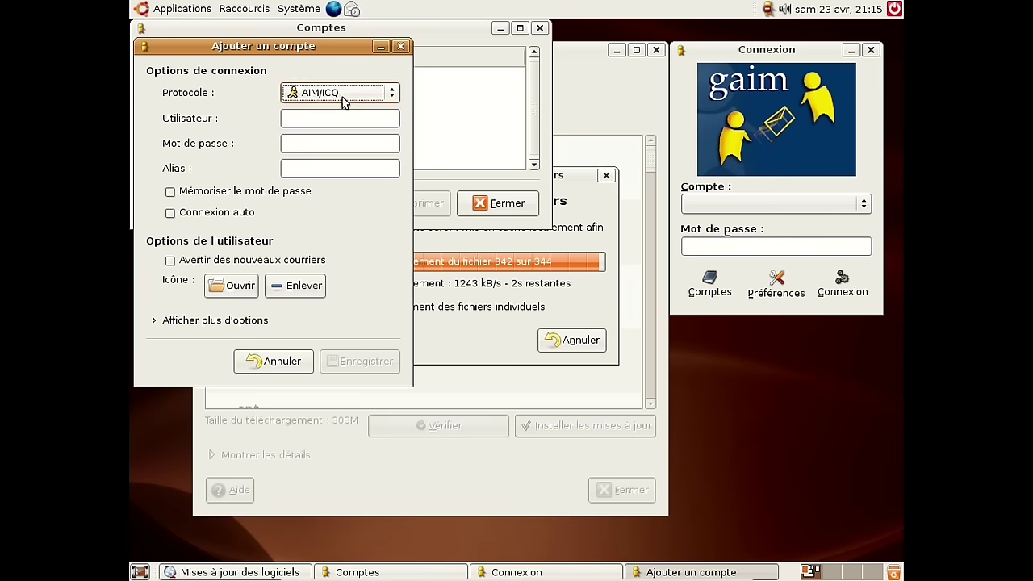
pyautogui.click(342, 95)
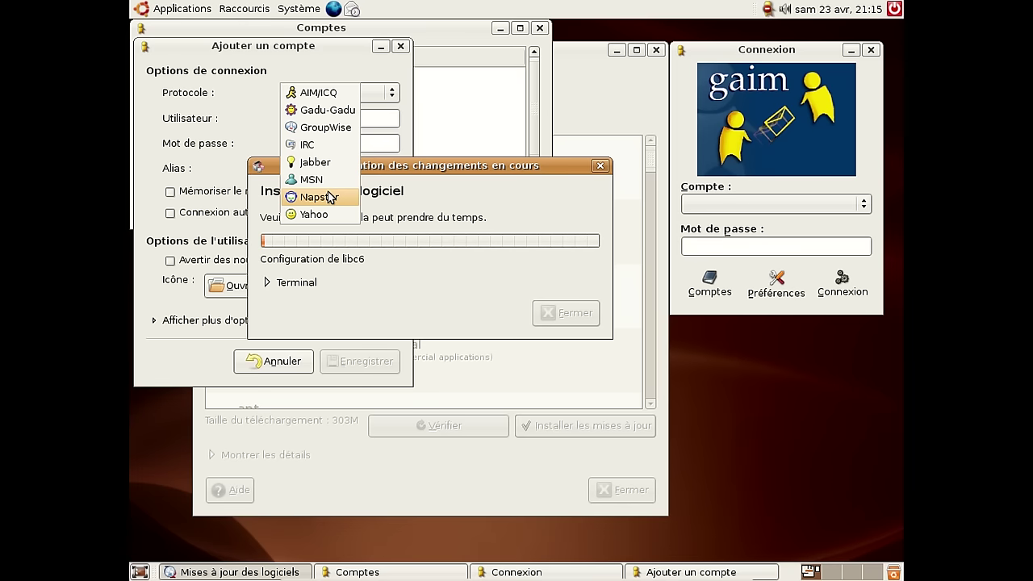
pyautogui.click(230, 107)
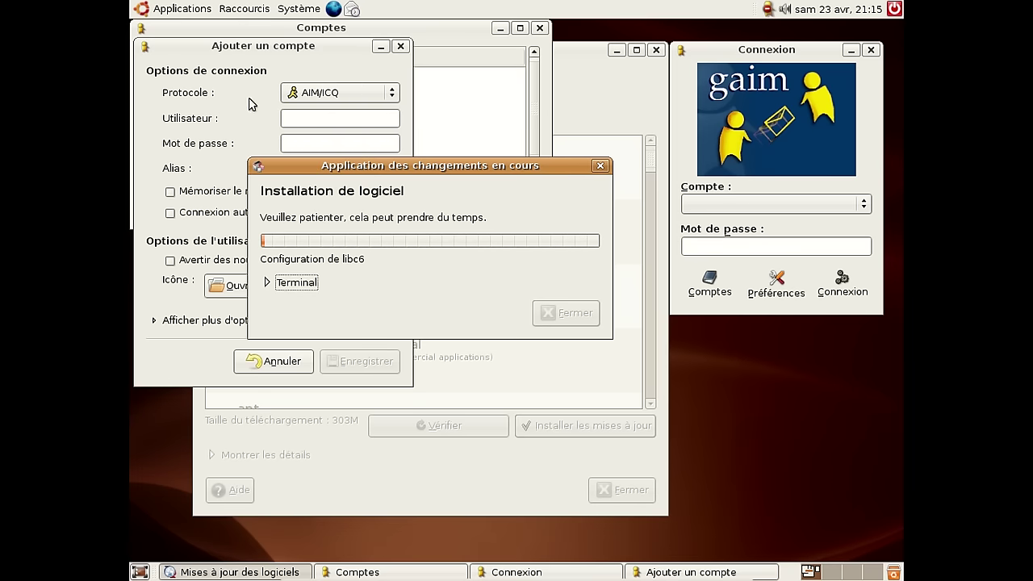
pyautogui.click(399, 46)
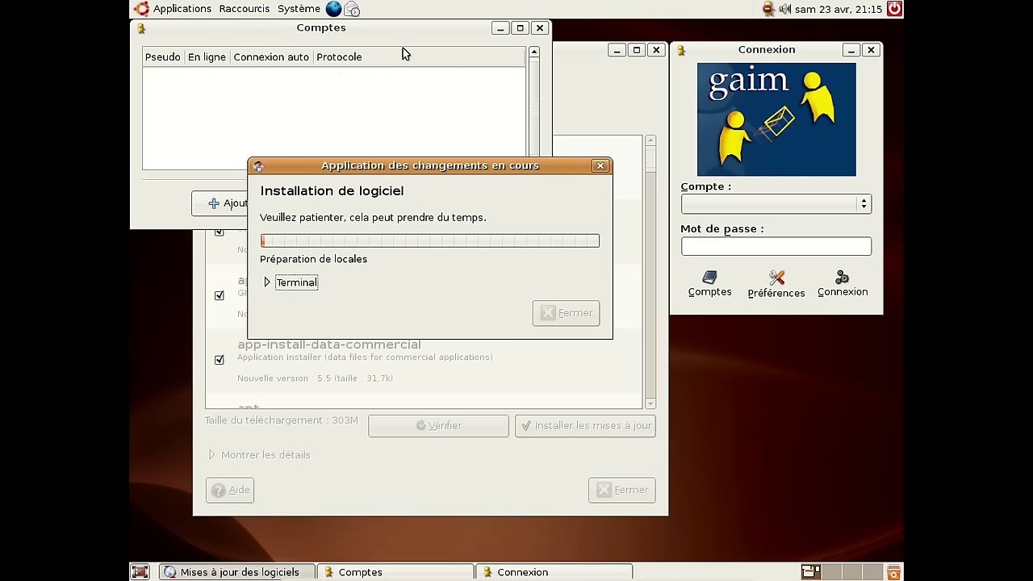
# - Close Gaim's accounts and login windows and quit the messenger completely
pyautogui.click(540, 28)
pyautogui.click(870, 49)
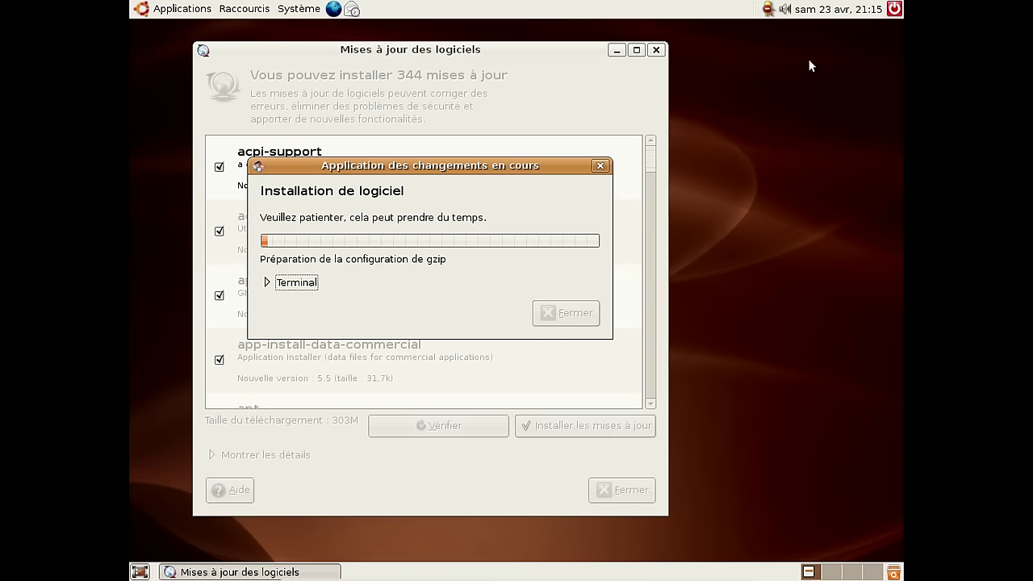
pyautogui.rightClick(770, 17)
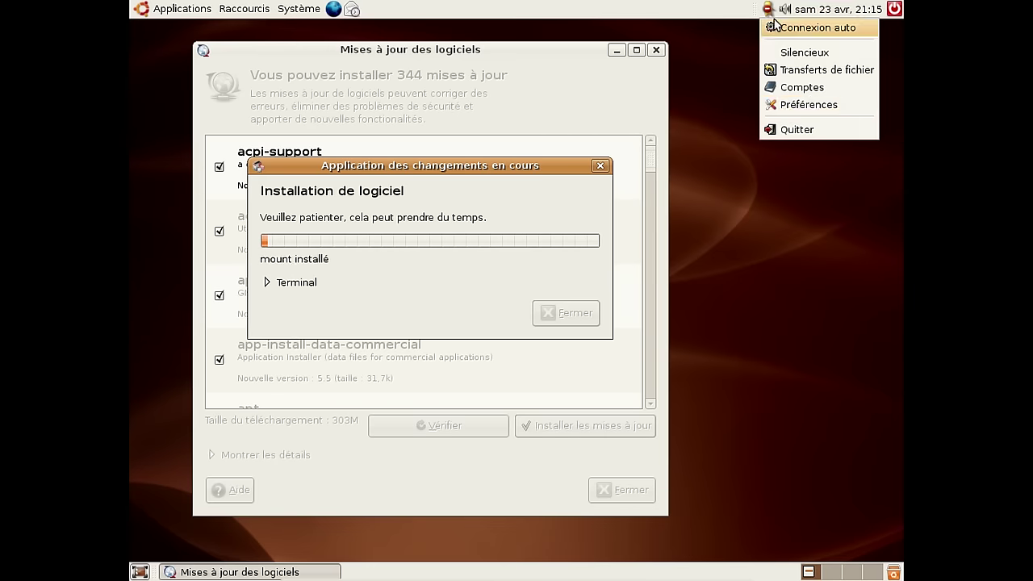
pyautogui.click(790, 127)
# - Launch the Serpentine audio CD creator and dismiss its startup warning
pyautogui.click(179, 9)
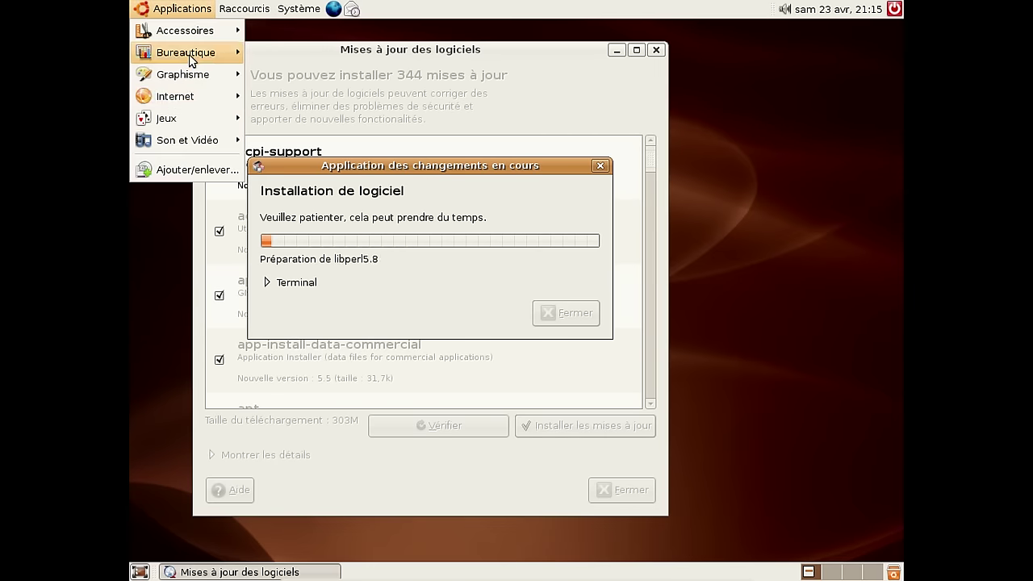
pyautogui.moveTo(221, 142)
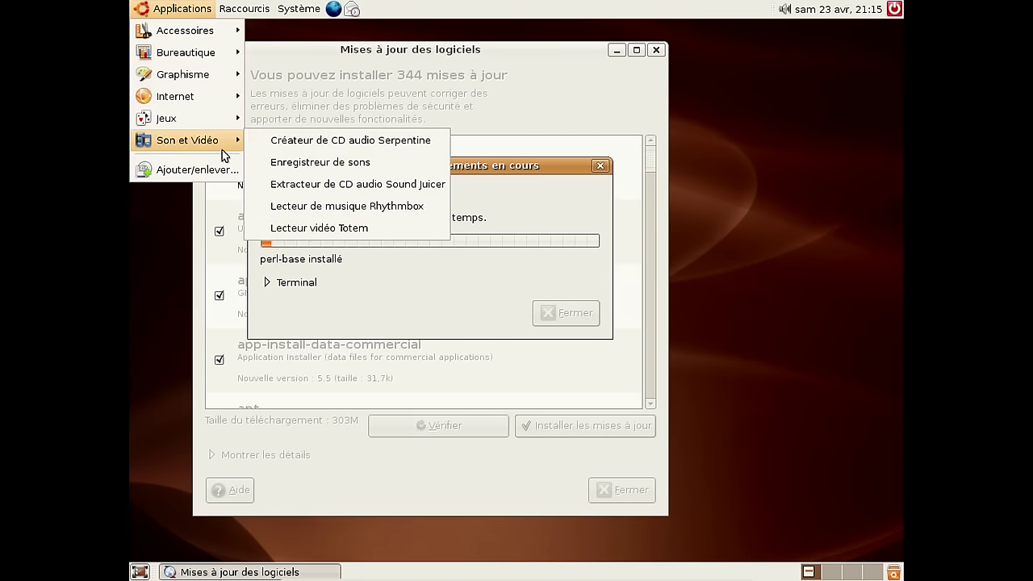
pyautogui.click(312, 145)
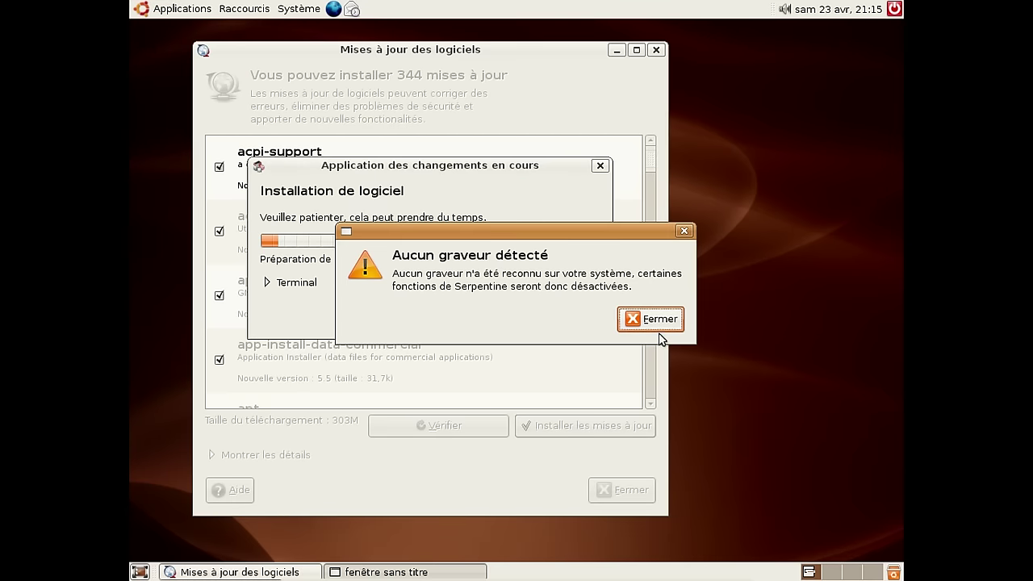
pyautogui.click(655, 325)
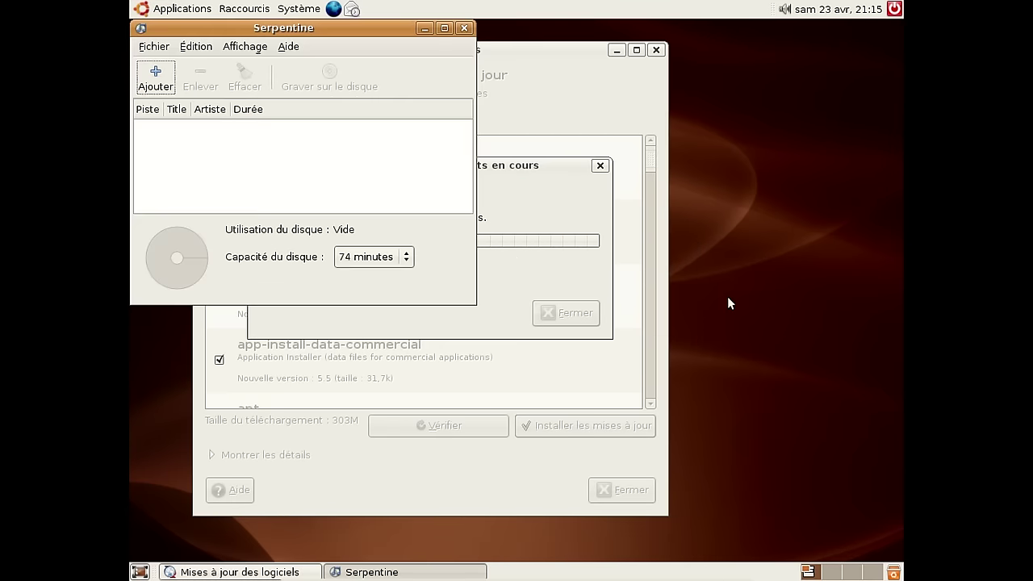
# - View Serpentine's About information and file commands, and close the program
pyautogui.click(290, 50)
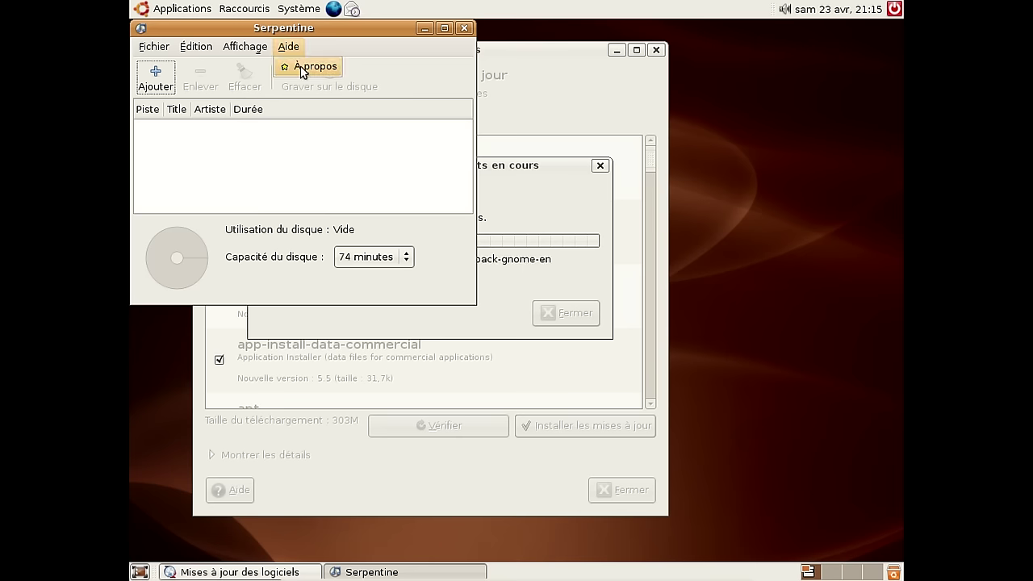
pyautogui.click(307, 66)
pyautogui.click(368, 222)
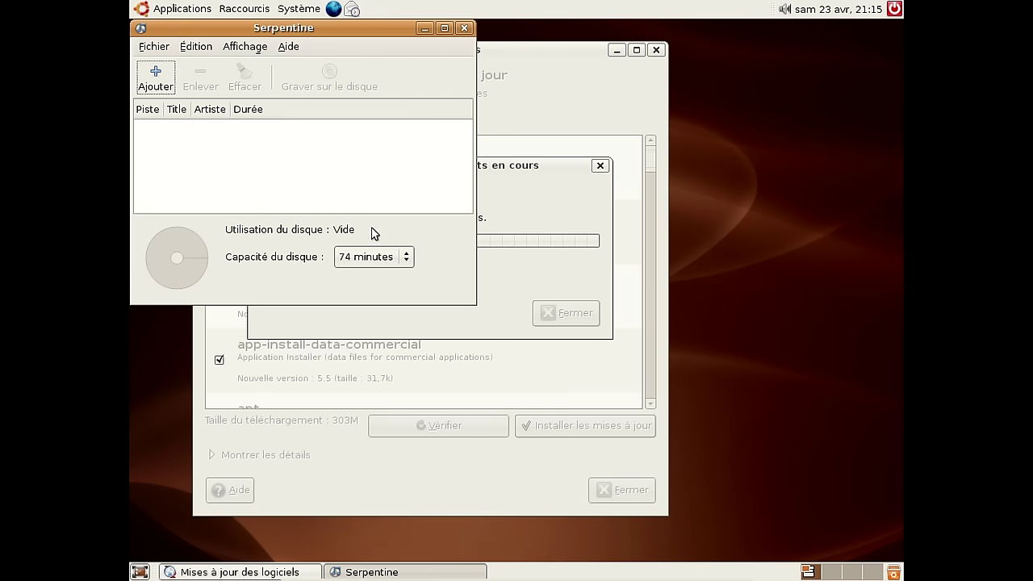
pyautogui.click(159, 48)
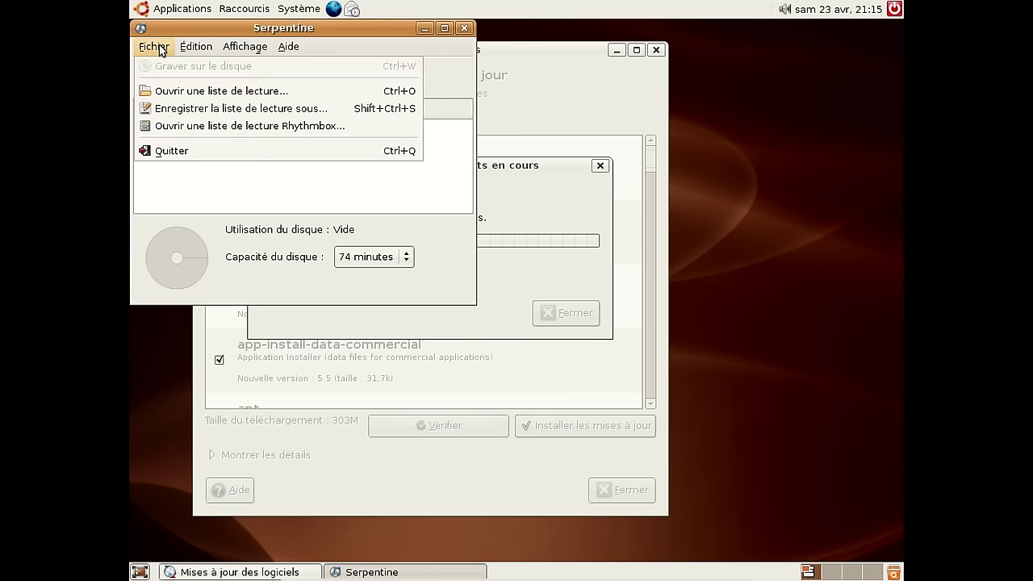
pyautogui.click(291, 47)
pyautogui.click(463, 28)
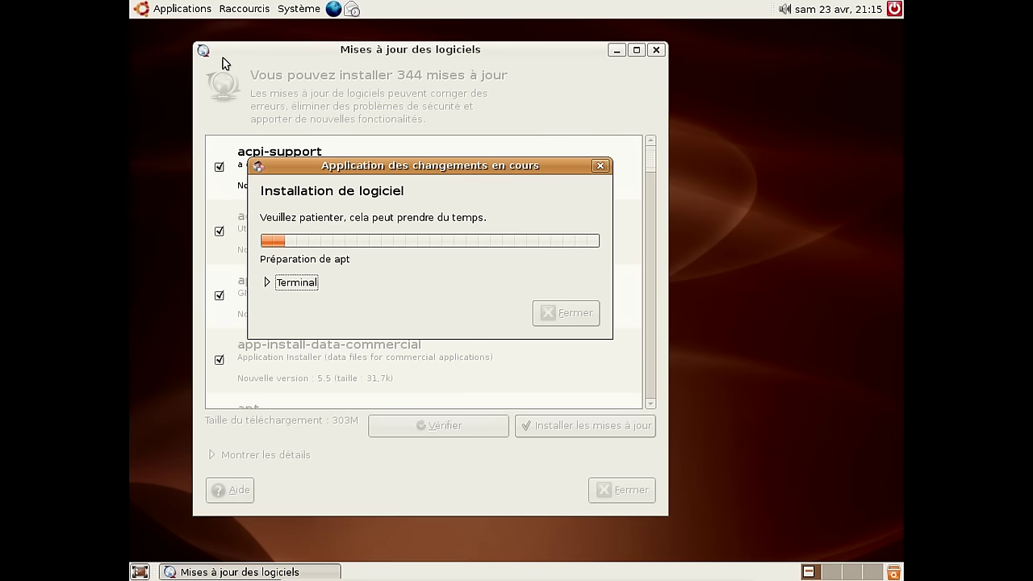
# - Launch the Gnometris game and move its window beside the update installation progress
pyautogui.click(157, 11)
pyautogui.moveTo(173, 141)
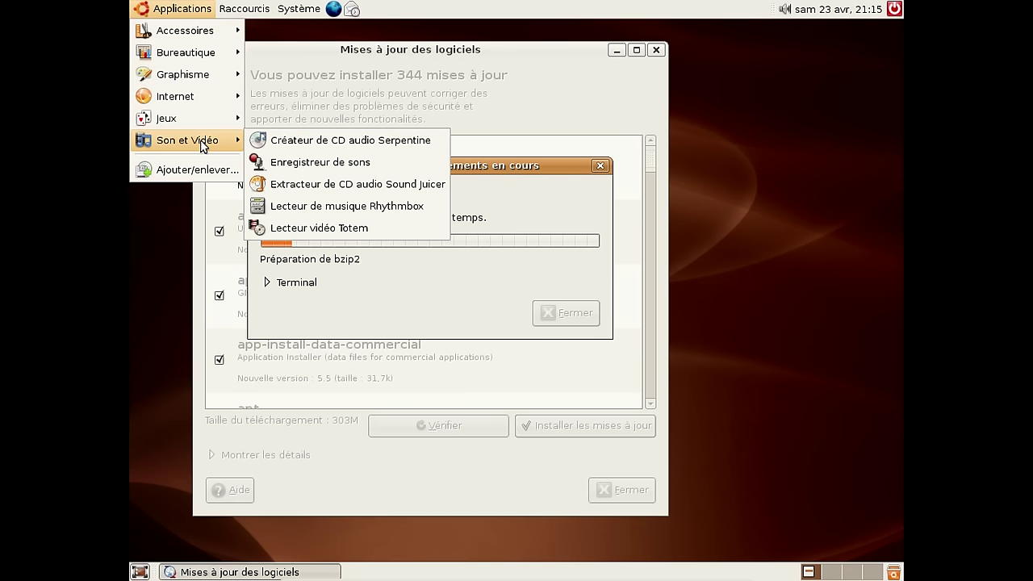
pyautogui.moveTo(198, 131)
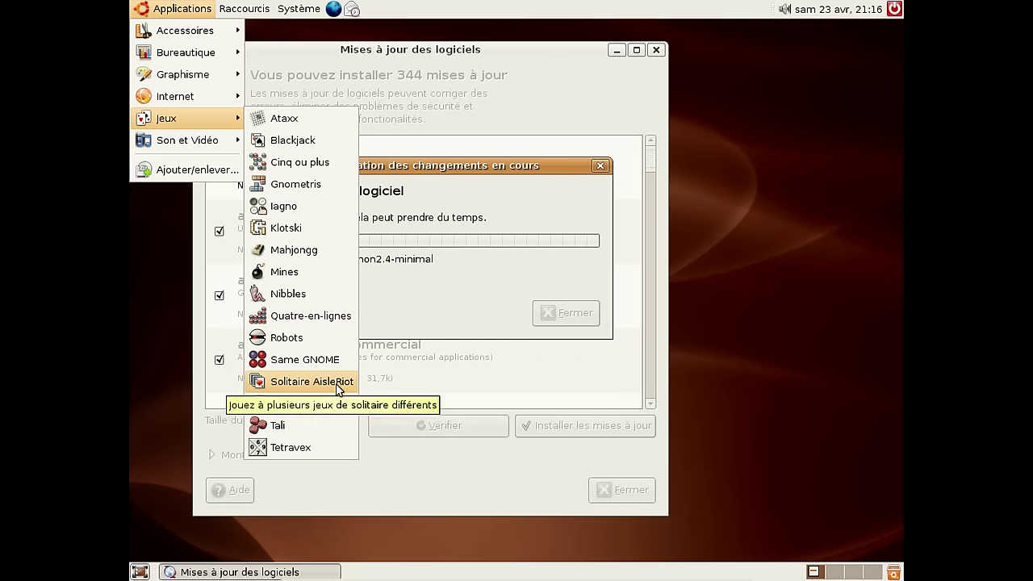
pyautogui.click(296, 184)
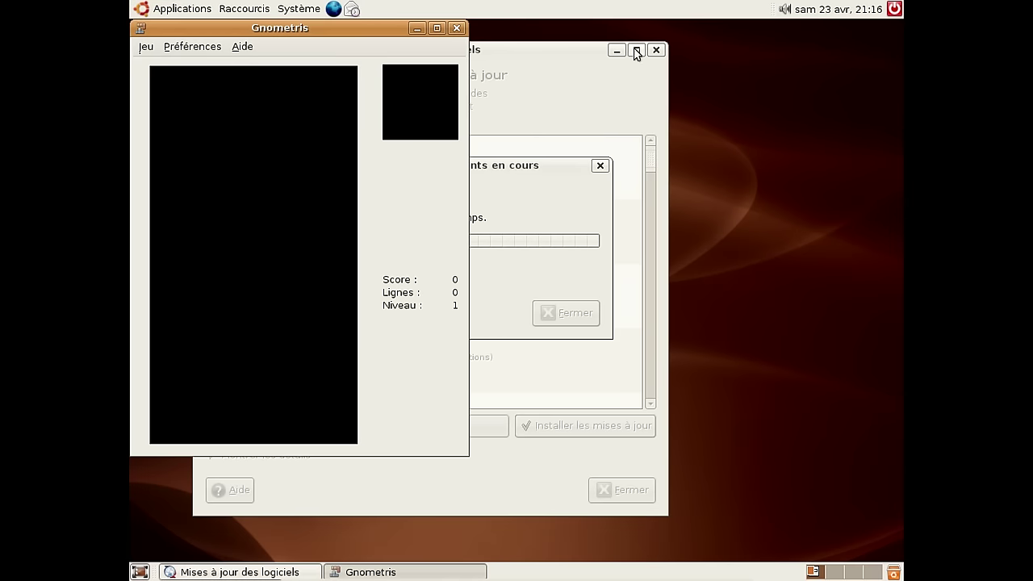
pyautogui.moveTo(329, 33); pyautogui.dragTo(692, 61)
# - View the About information of Gnometris and close it
pyautogui.click(604, 75)
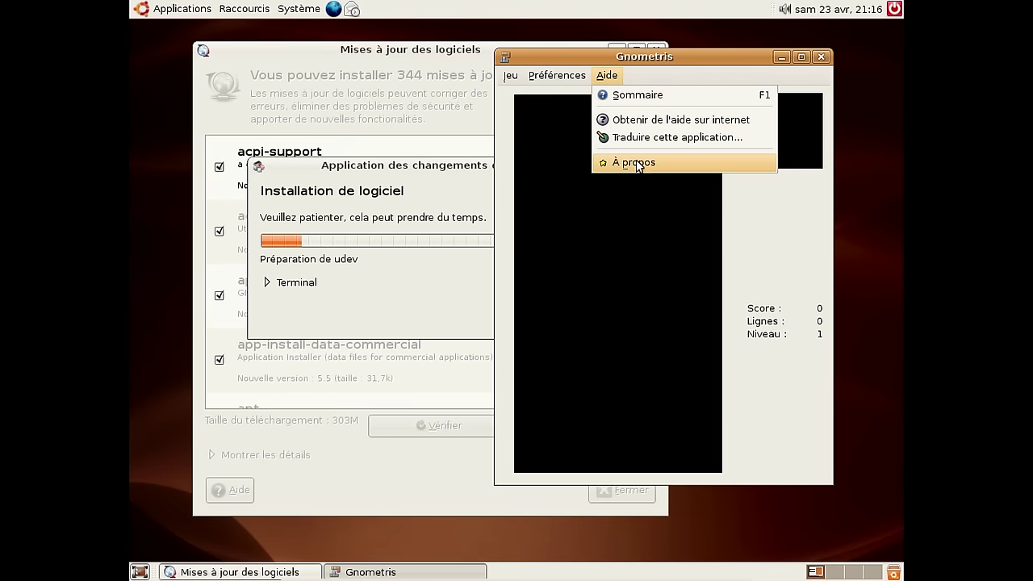
pyautogui.click(636, 159)
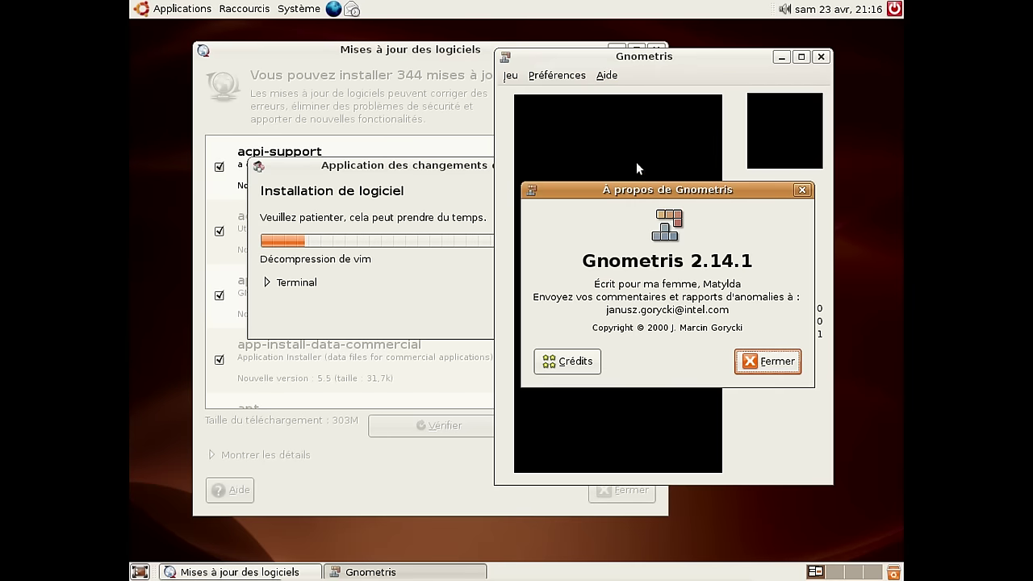
pyautogui.click(765, 362)
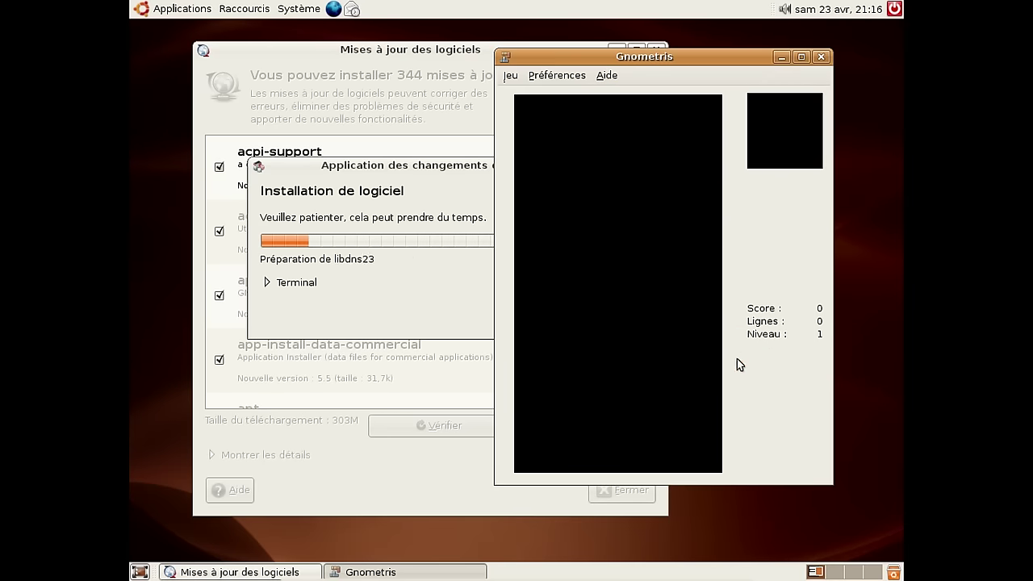
# - Preview the Joined block style in the Gnometris preferences and return to the Plain style
pyautogui.click(555, 75)
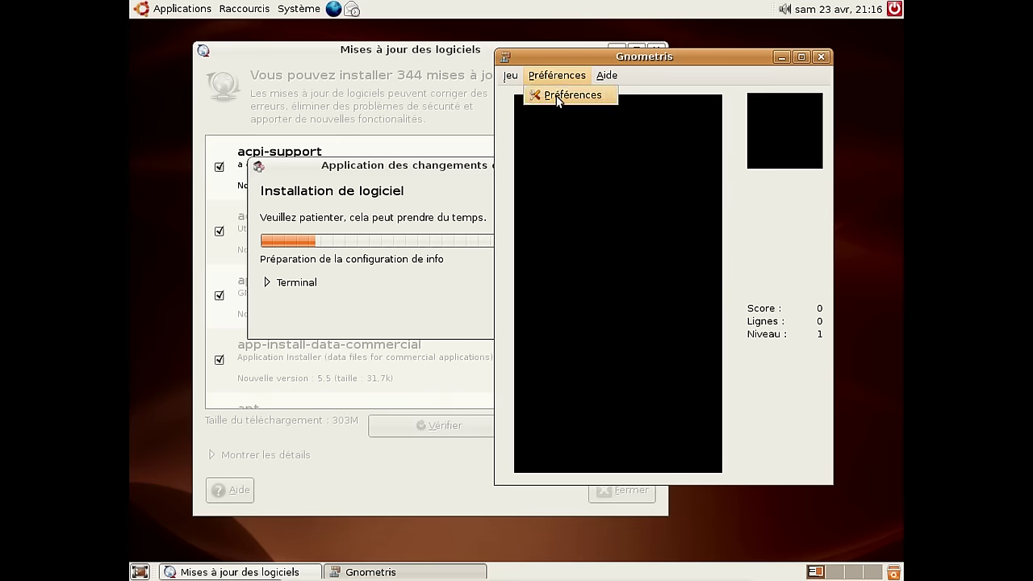
pyautogui.click(557, 96)
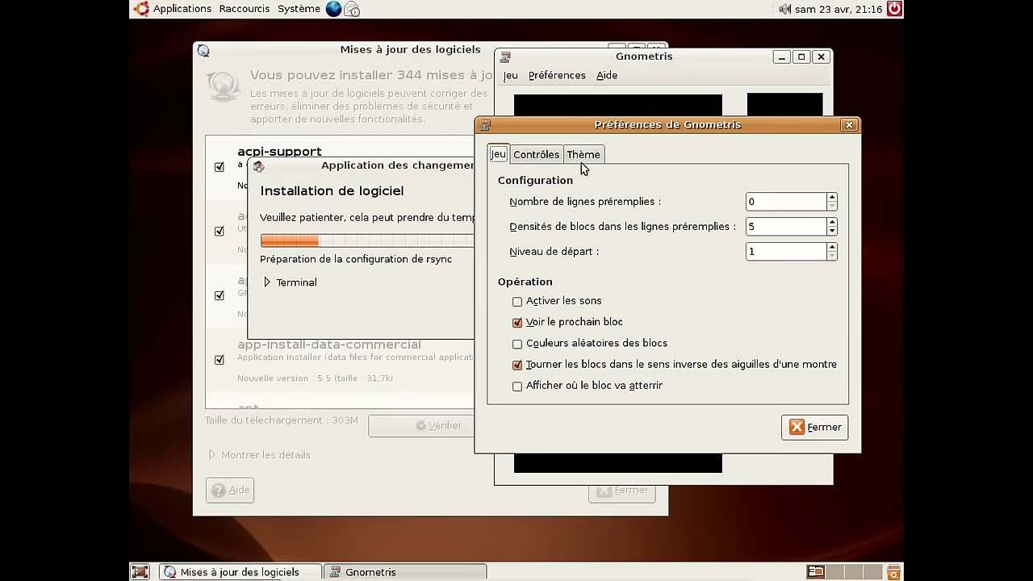
pyautogui.click(582, 157)
pyautogui.click(567, 202)
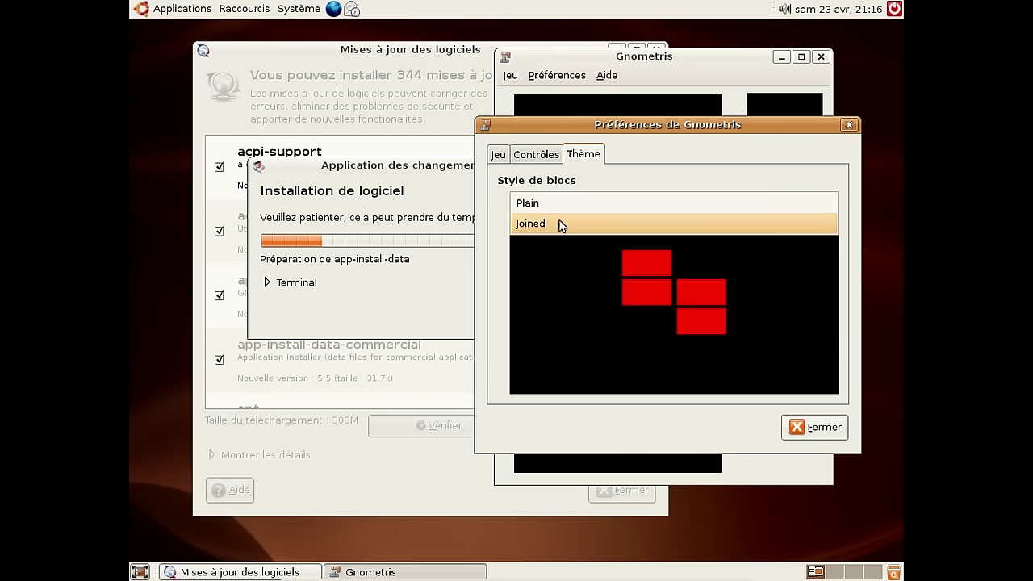
pyautogui.click(560, 222)
pyautogui.click(560, 208)
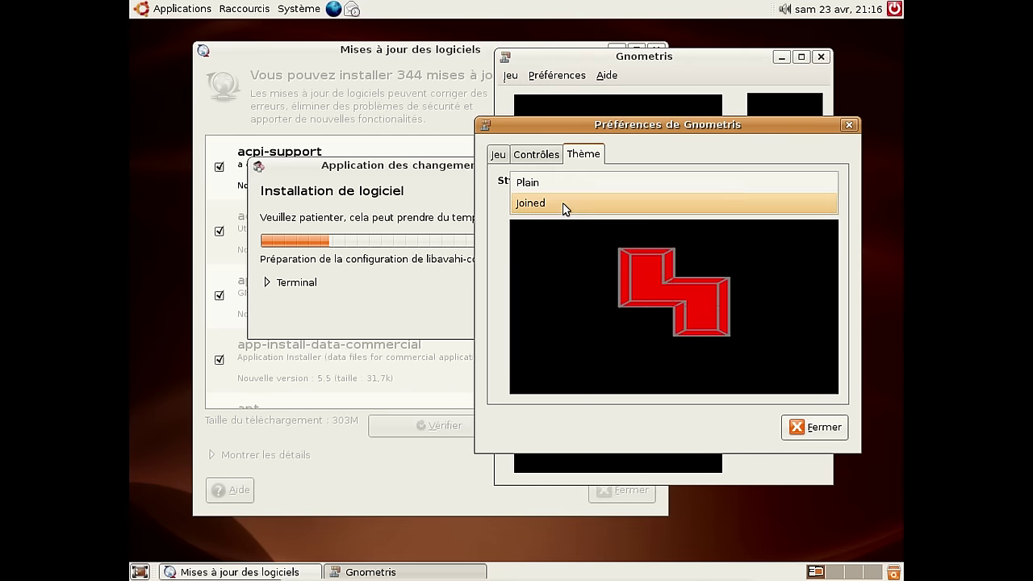
pyautogui.click(556, 183)
# - Review the game's keyboard controls, enable random block colours, and close the preferences
pyautogui.click(549, 155)
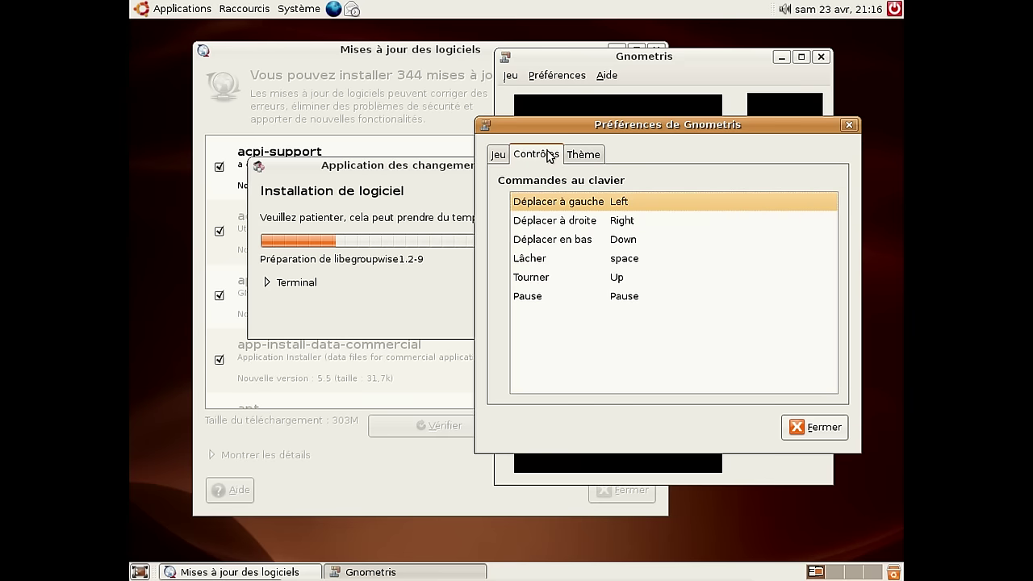
pyautogui.click(498, 156)
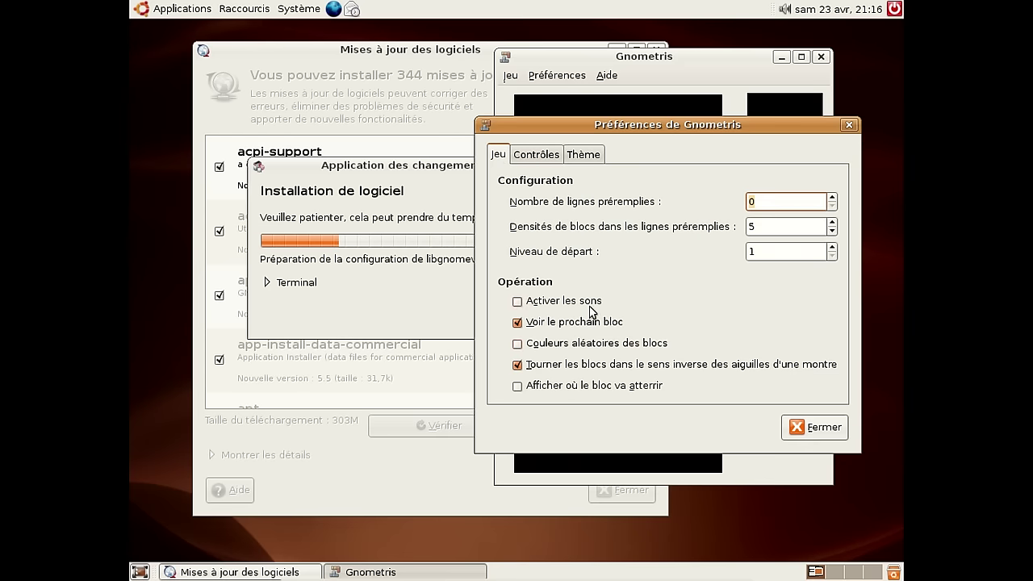
pyautogui.click(589, 342)
pyautogui.click(816, 427)
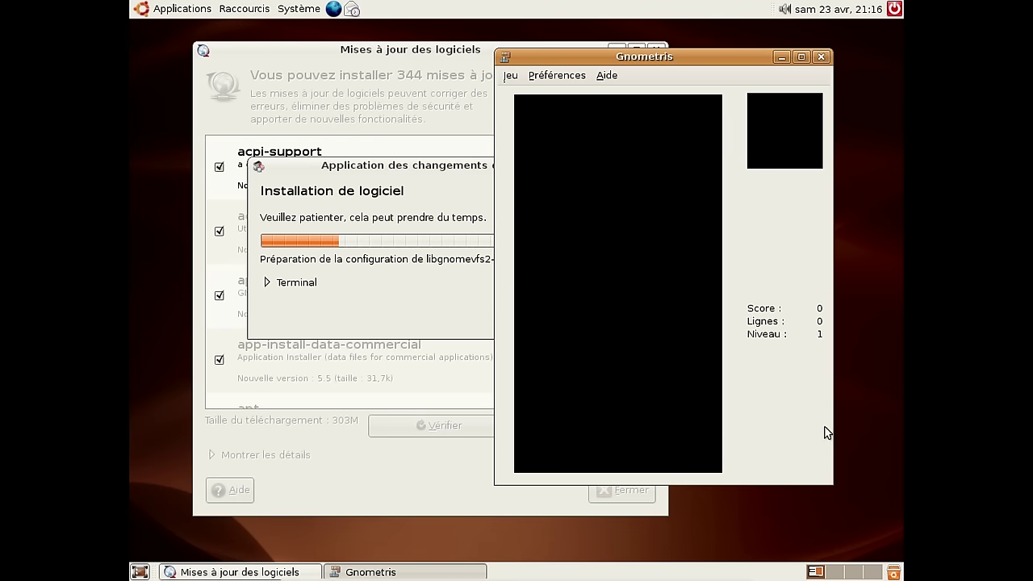
# - Start a new Gnometris game and lay the cyan bar flat on the floor against the left wall
pyautogui.click(510, 76)
pyautogui.click(516, 95)
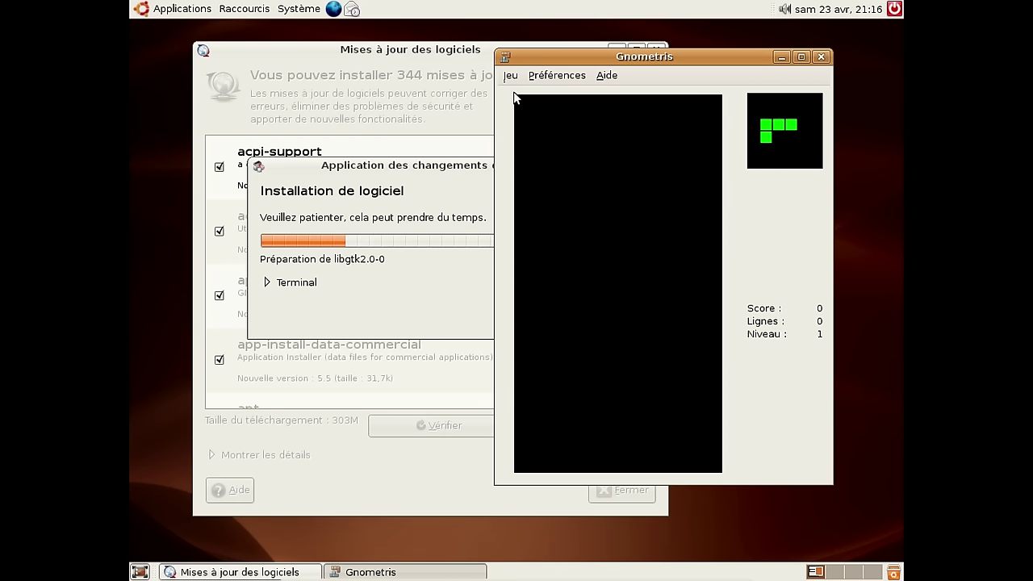
pyautogui.press('Up')
pyautogui.press('Up')
pyautogui.press('Left')
pyautogui.press('Left')
pyautogui.press('Left')
pyautogui.press('Left')
pyautogui.press('Down')
# - Rotate the green L-shaped block and lower it onto the floor against the right wall
pyautogui.press('Up')
pyautogui.press('Right')
pyautogui.press('Right')
pyautogui.press('Right')
pyautogui.press('Right')
pyautogui.press('Down')
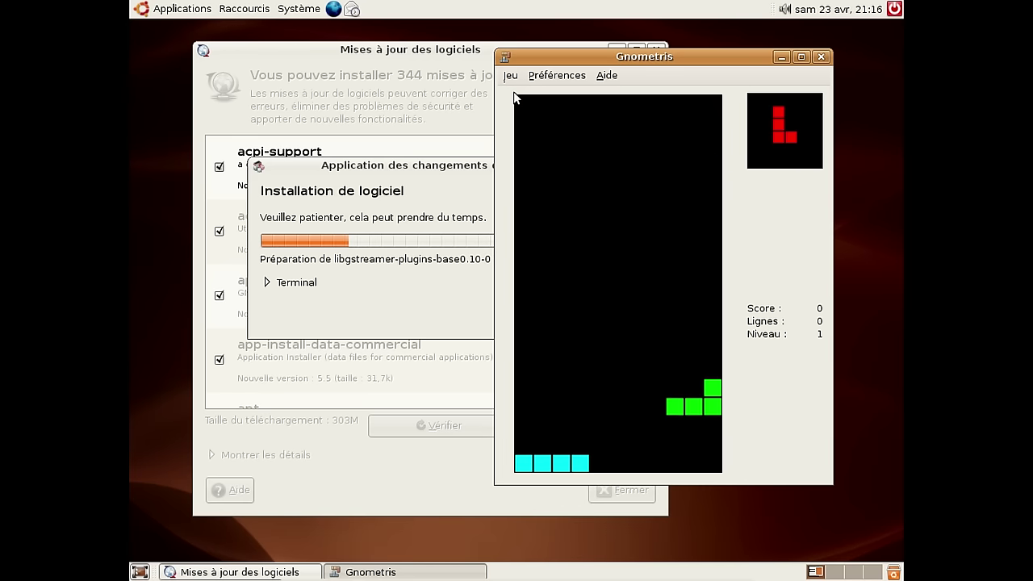
# - Rotate the red L-shaped block and drop it over the green block so it hooks down onto the floor near the right wall
pyautogui.press('Up')
pyautogui.press('Up')
pyautogui.press('Right')
pyautogui.press('Right')
pyautogui.press('Right')
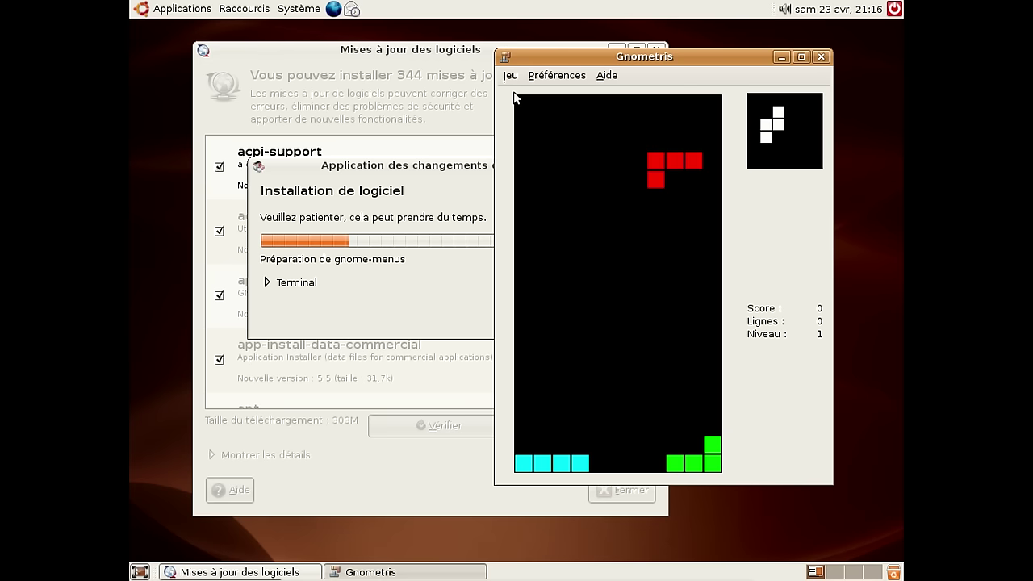
pyautogui.press('Down')
# - Lay the white Z-shaped block flat over the end of the cyan bar, keeping a one-column gap before the red block
pyautogui.press('Up')
pyautogui.press('Left')
pyautogui.press('Left')
pyautogui.press('Right')
pyautogui.press('Left')
pyautogui.press('Right')
pyautogui.press('Down')
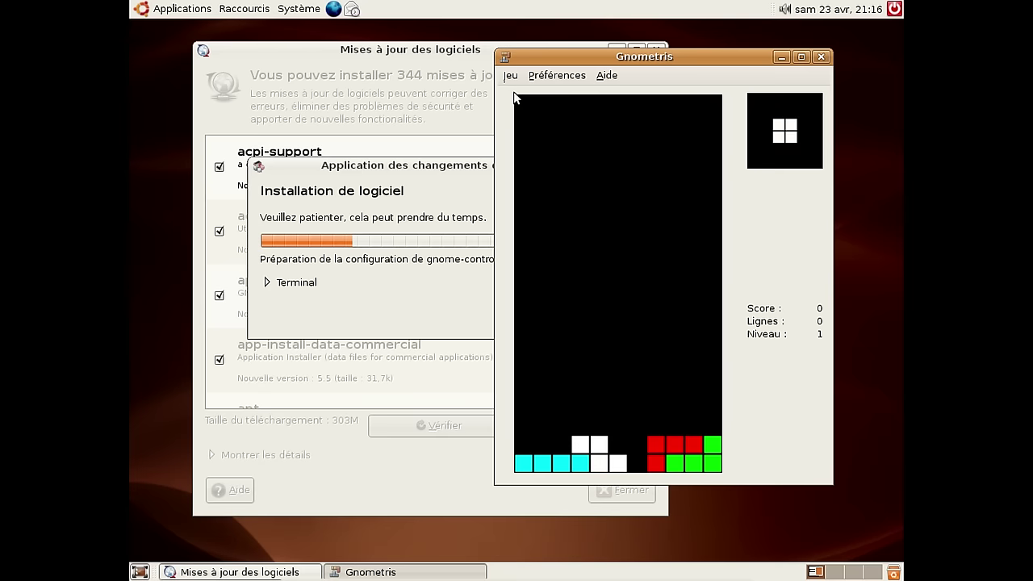
# - Rotate the green L-shaped block and lay it flat on the cyan bar against the left wall
pyautogui.press('Up')
pyautogui.press('Up')
pyautogui.press('Up')
pyautogui.press('Up')
pyautogui.press('Up')
pyautogui.press('Left')
pyautogui.press('Left')
pyautogui.press('Left')
pyautogui.press('Left')
pyautogui.press('Down')
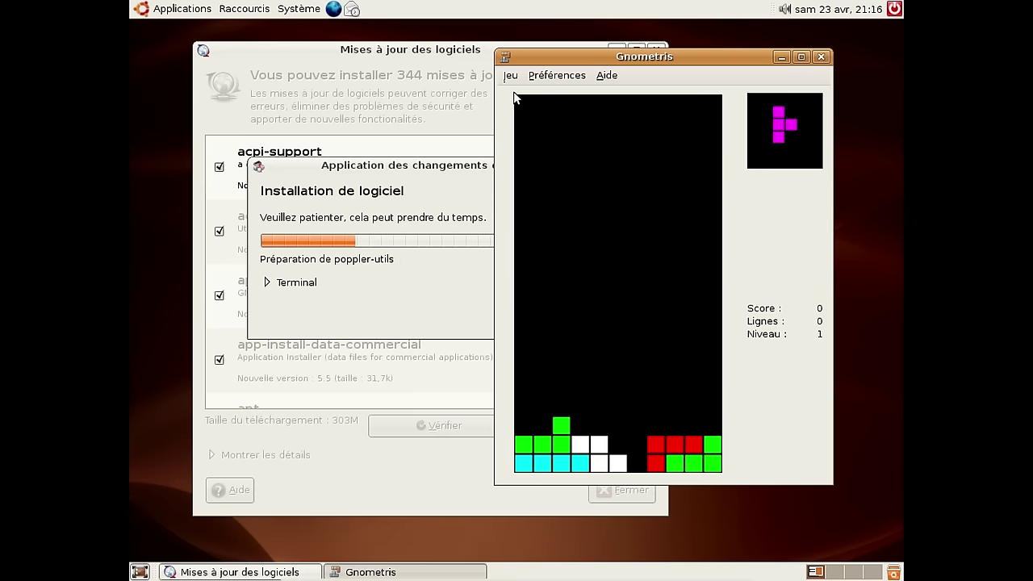
# - Drop the white square onto the green block at the left wall, and drop the upright magenta T block into the one-column gap
pyautogui.press('Right')
pyautogui.press('Right')
pyautogui.press('Right')
pyautogui.press('Right')
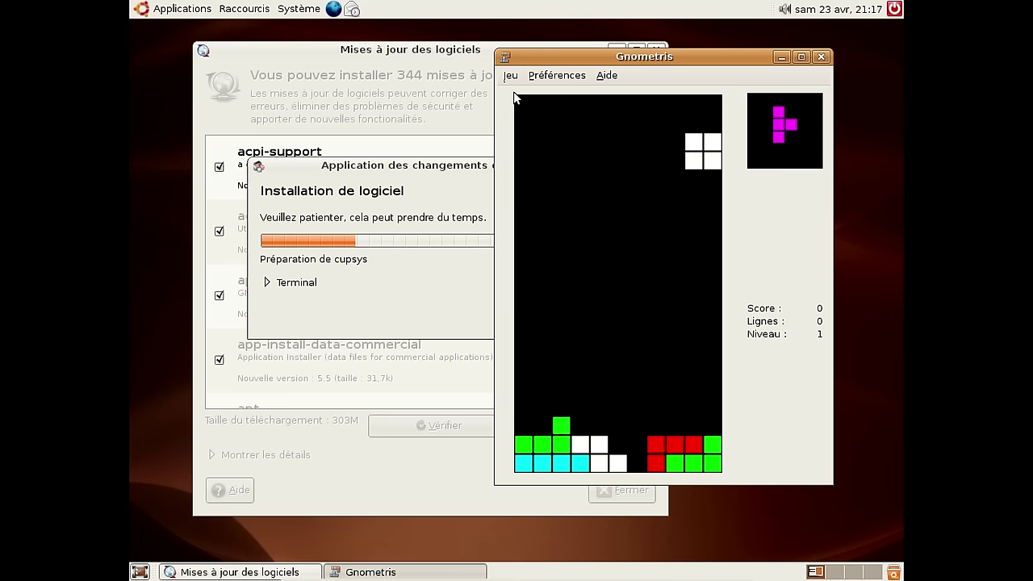
pyautogui.press('Left')
pyautogui.press('Left')
pyautogui.press('Left')
pyautogui.press('Left')
pyautogui.press('Left')
pyautogui.press('Left')
pyautogui.press('Left')
pyautogui.press('Left')
pyautogui.press('Left')
pyautogui.press('space')
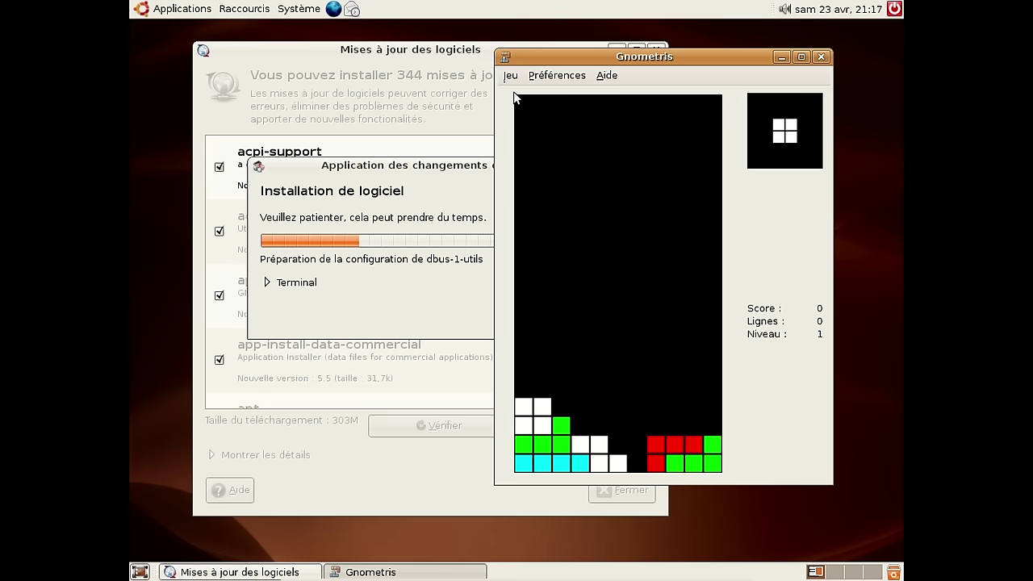
pyautogui.press('Right')
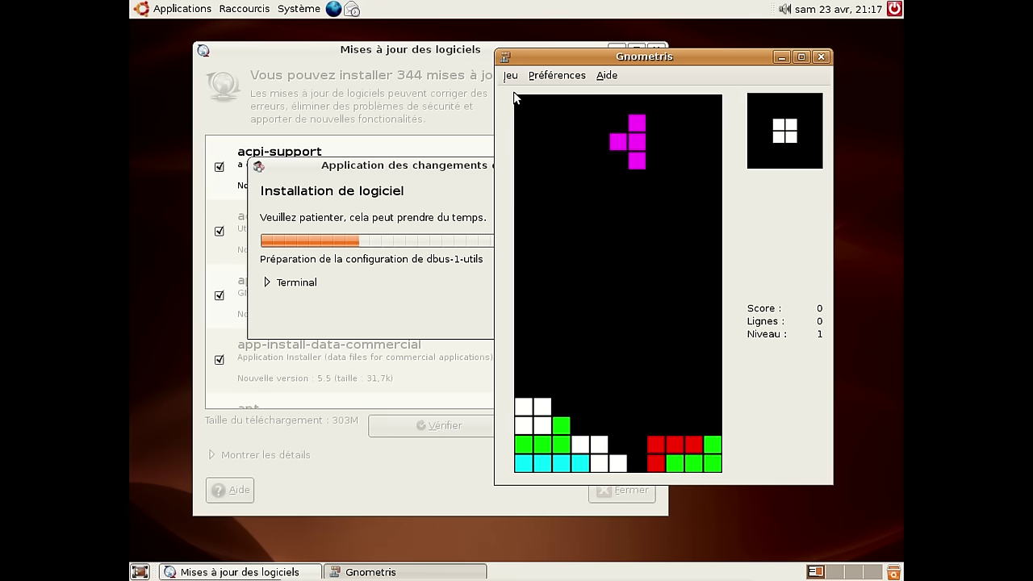
pyautogui.press('space')
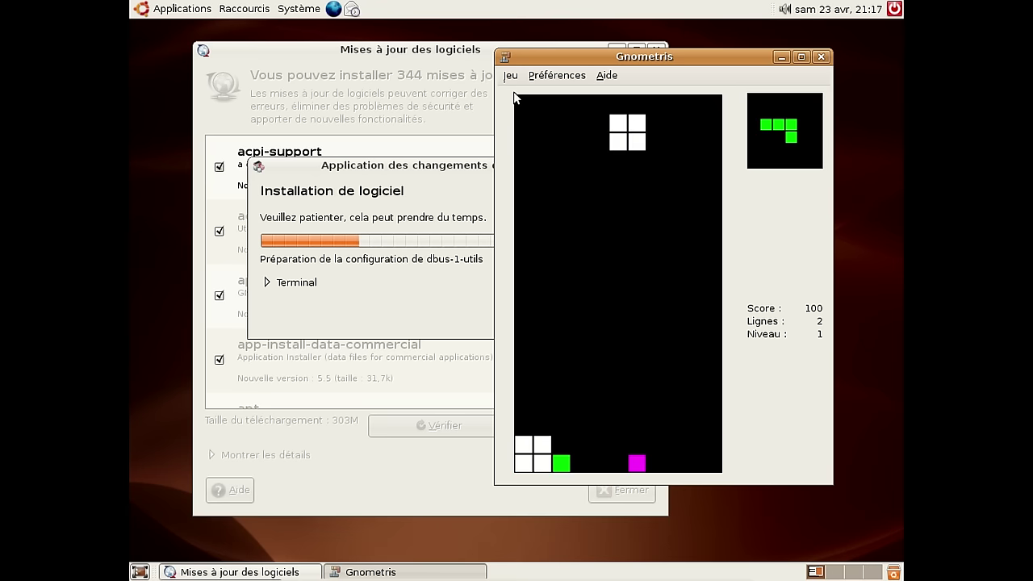
# - Move the white square against the right wall and lower it to the floor
pyautogui.press('Right')
pyautogui.press('Right')
pyautogui.press('Right')
pyautogui.press('Right')
pyautogui.press('Down')
pyautogui.press('Down')
pyautogui.press('Down')
pyautogui.press('Down')
pyautogui.press('Down')
pyautogui.press('Down')
pyautogui.press('Down')
pyautogui.press('Down')
pyautogui.press('Down')
pyautogui.press('Down')
pyautogui.press('Down')
pyautogui.press('Down')
pyautogui.press('Down')
pyautogui.press('Down')
pyautogui.press('Down')
pyautogui.press('Down')
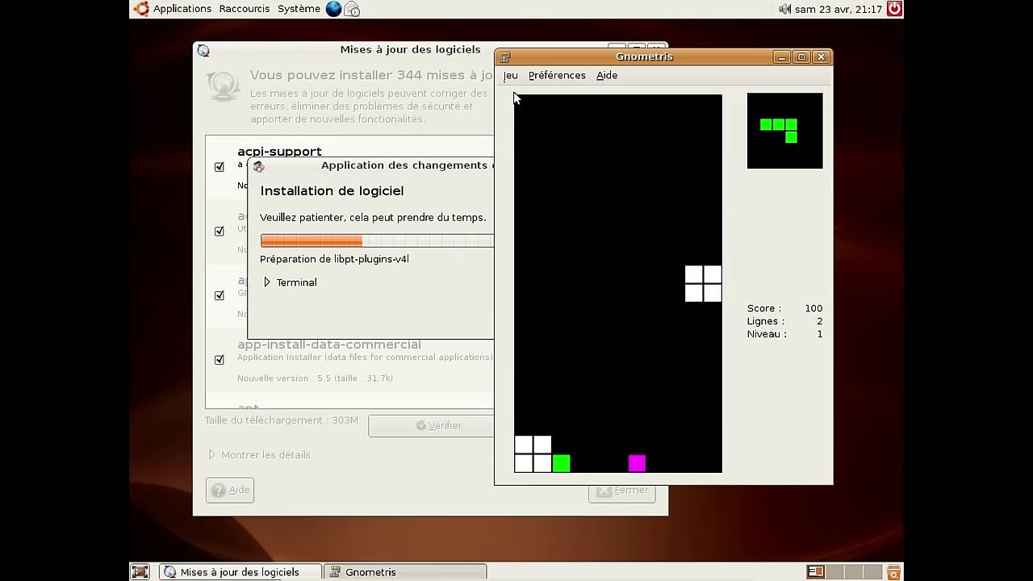
# - Rotate the green L-shaped block and lower it flat into the floor gap between the single green and magenta cells
pyautogui.press('Up')
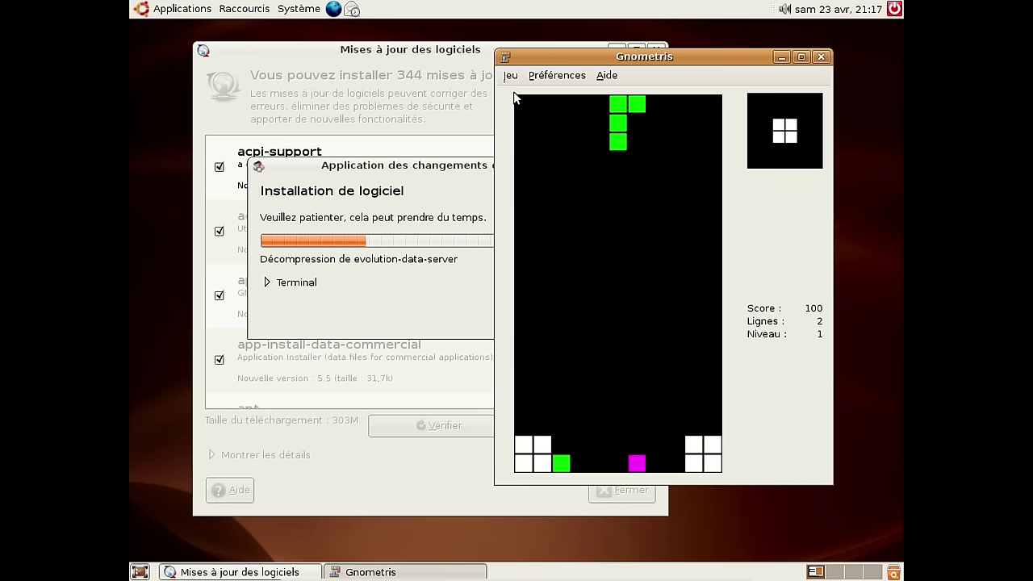
pyautogui.press('Up')
pyautogui.press('Left')
pyautogui.press('Down')
pyautogui.press('Down')
pyautogui.press('Down')
pyautogui.press('Down')
pyautogui.press('Down')
pyautogui.press('Down')
pyautogui.press('Down')
pyautogui.press('Down')
pyautogui.press('Down')
pyautogui.press('Down')
pyautogui.press('Down')
pyautogui.press('Down')
pyautogui.press('Down')
pyautogui.press('Down')
pyautogui.press('Down')
pyautogui.press('Down')
pyautogui.press('Down')
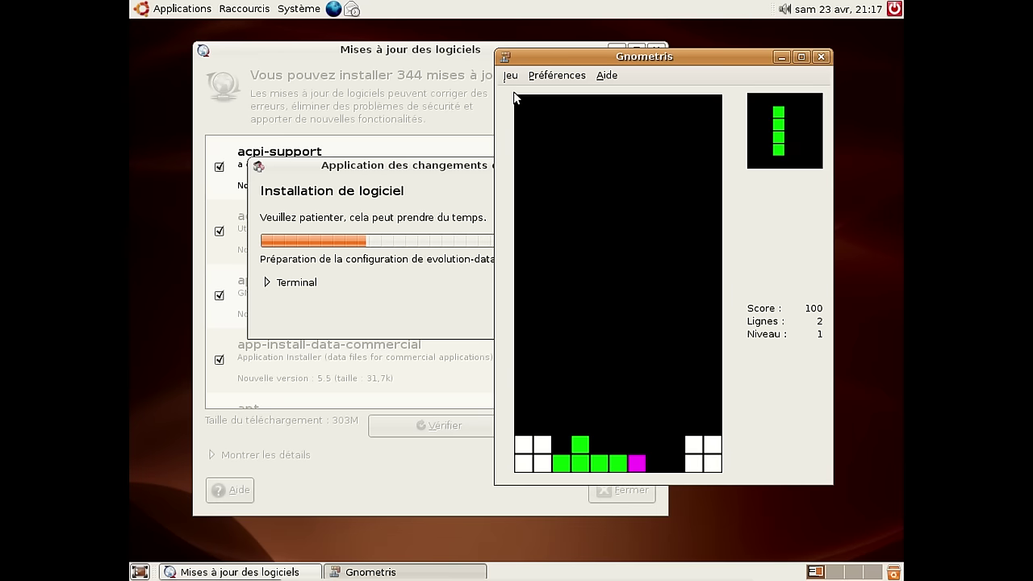
# - Lower the white square into the two-column gap between the magenta cell and the other white square
pyautogui.press('Right')
pyautogui.press('Right')
pyautogui.press('Down')
pyautogui.press('Down')
pyautogui.press('Down')
pyautogui.press('Down')
pyautogui.press('Down')
pyautogui.press('Down')
pyautogui.press('Down')
pyautogui.press('Down')
pyautogui.press('Down')
pyautogui.press('Down')
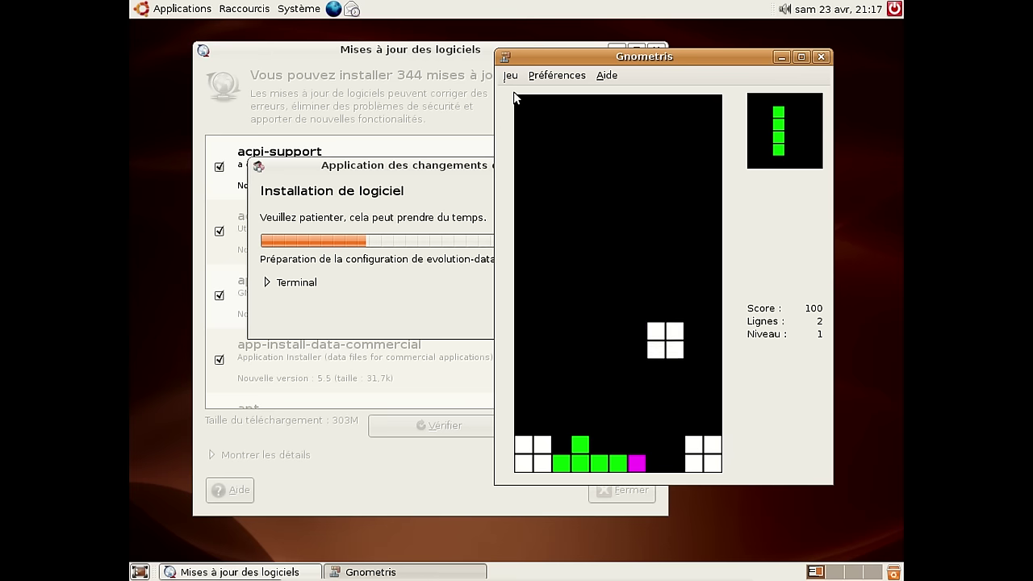
pyautogui.press('Down')
pyautogui.press('Down')
pyautogui.press('Down')
pyautogui.press('Down')
pyautogui.press('Down')
pyautogui.press('Down')
# - Turn the green bar horizontal and drop it on the white row against the right wall
pyautogui.press('Up')
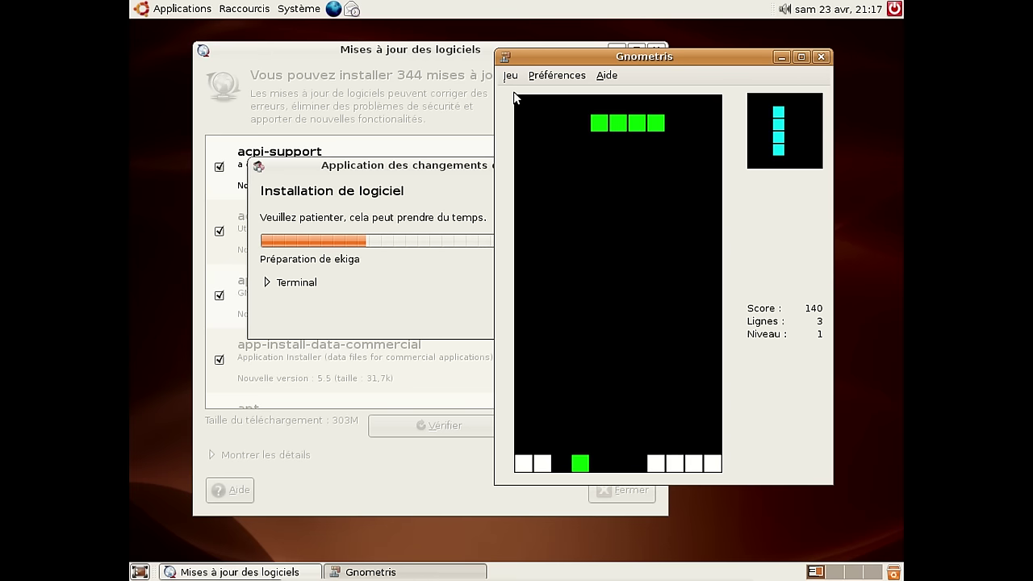
pyautogui.press('Right')
pyautogui.press('Right')
pyautogui.press('Right')
pyautogui.press('space')
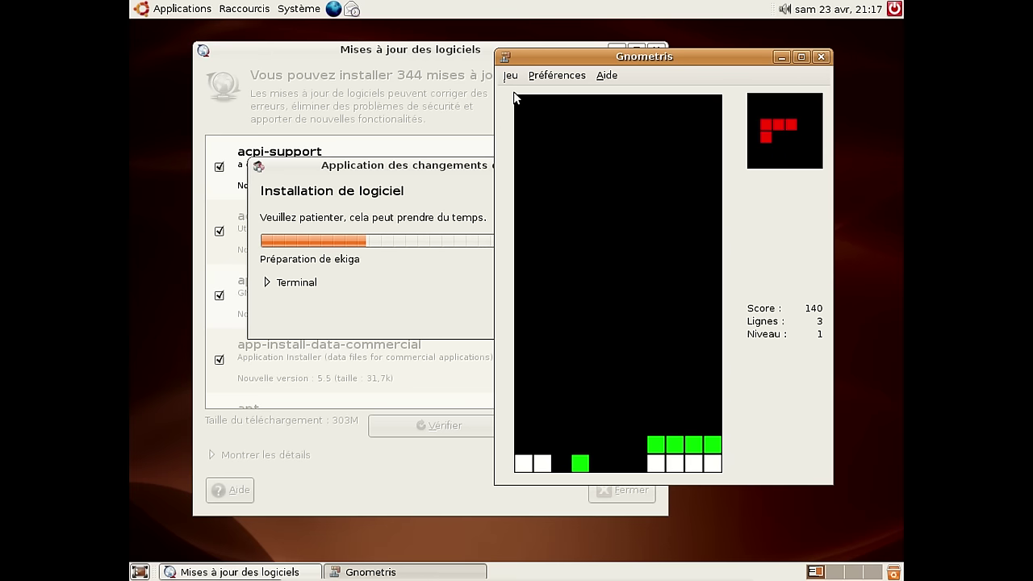
# - Turn the cyan bar horizontal and stack it on the green bar against the right wall
pyautogui.press('Up')
pyautogui.press('Right')
pyautogui.press('Right')
pyautogui.press('Right')
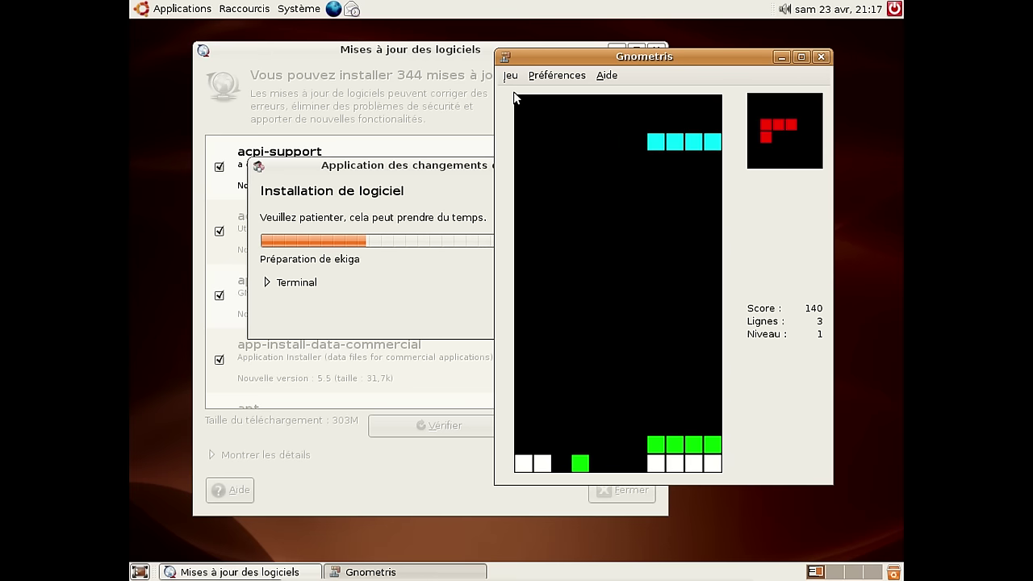
pyautogui.press('space')
# - Lay the red L-shaped block flat beside the right-hand stack, and drop the upright cyan Z block into the one-column gap
pyautogui.press('Up')
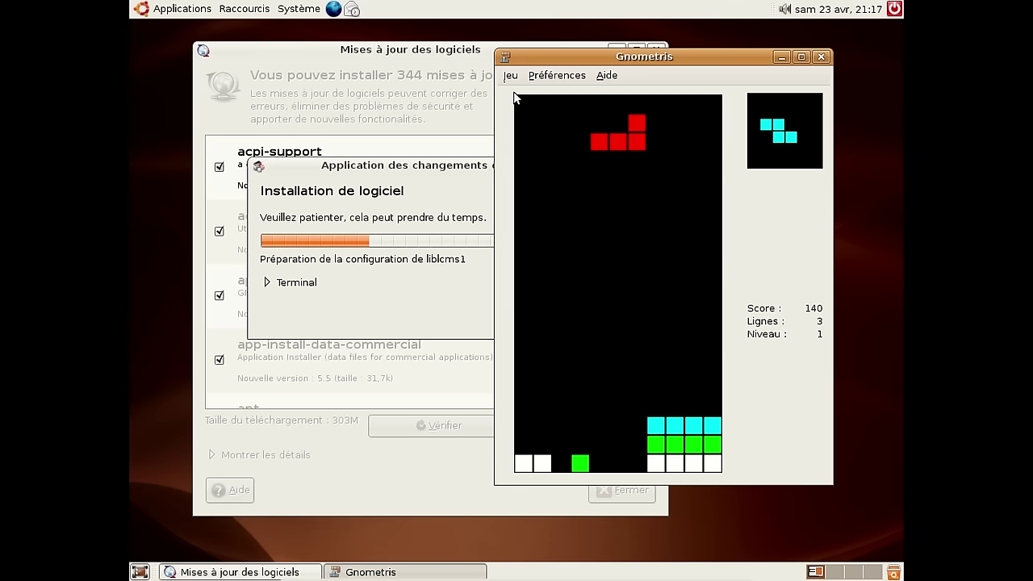
pyautogui.press('Down')
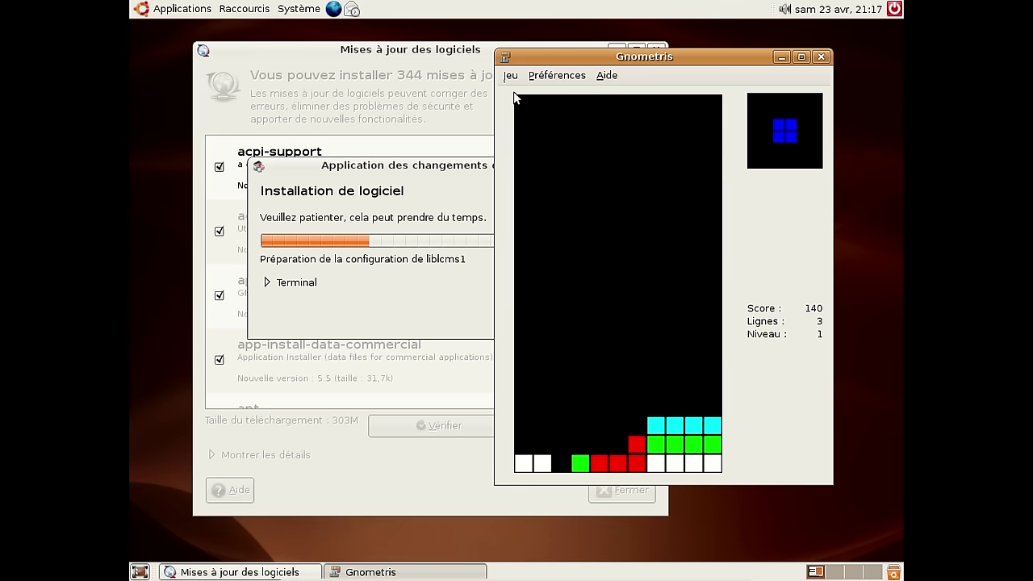
pyautogui.press('Up')
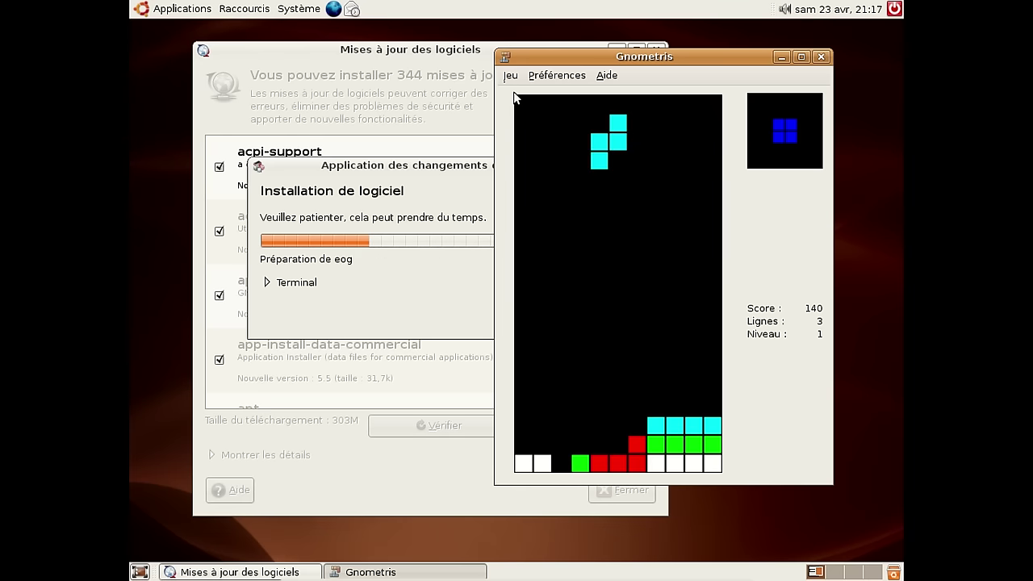
pyautogui.press('Left')
pyautogui.press('Left')
pyautogui.press('Down')
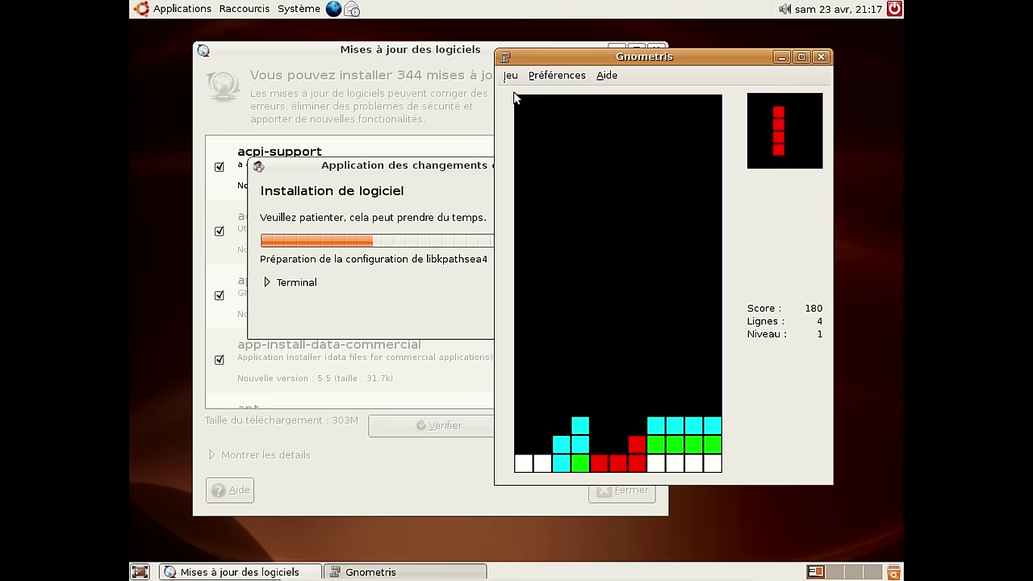
# - Drop the blue square on the floor against the left wall
pyautogui.press('Left')
pyautogui.press('Left')
pyautogui.press('Left')
pyautogui.press('Left')
pyautogui.press('Left')
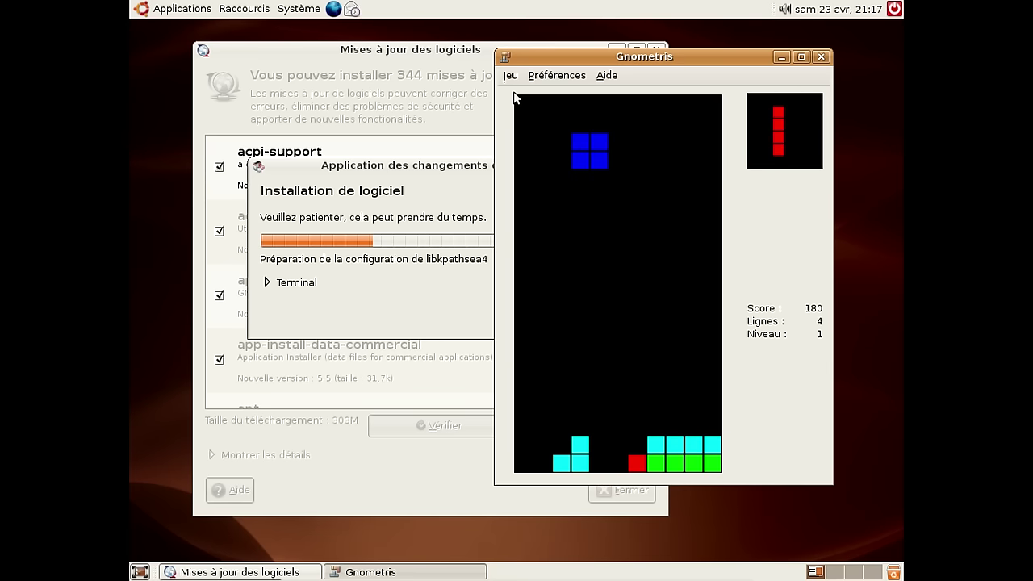
pyautogui.press('Down')
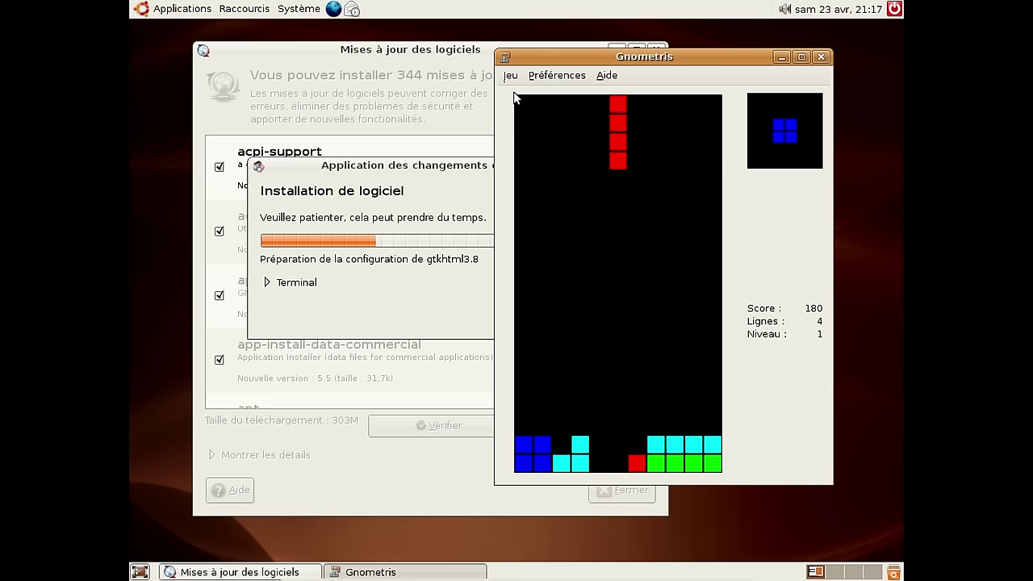
# - Rotate the red bar horizontal and drop it on the cyan bar against the right wall
pyautogui.press('Left')
pyautogui.press('Up')
pyautogui.press('Up')
pyautogui.press('Up')
pyautogui.press('Right')
pyautogui.press('Right')
pyautogui.press('Right')
pyautogui.press('Down')
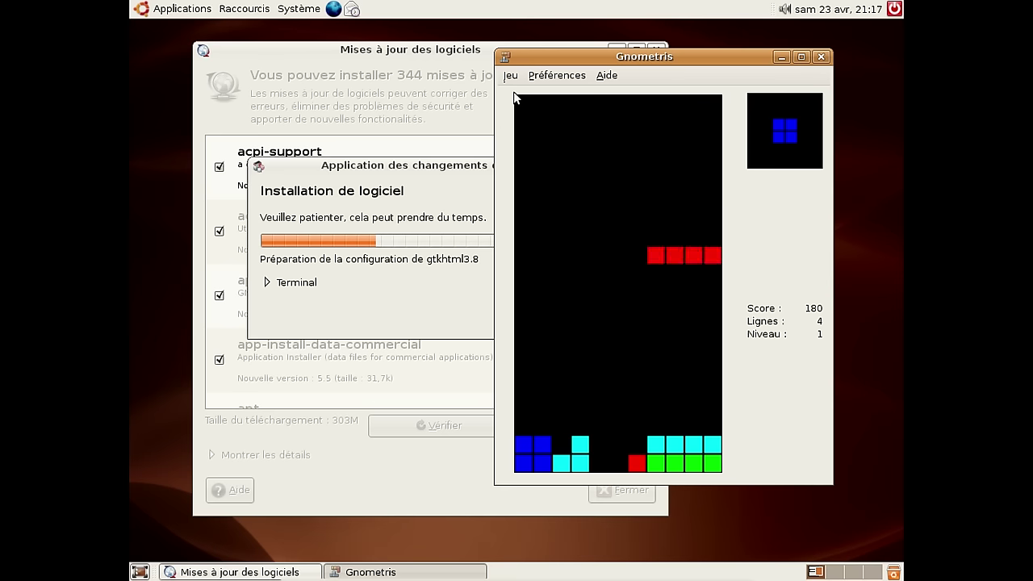
# - Drop the second blue square into the two-column gap between the cyan block and the red cell
pyautogui.press('Left')
pyautogui.press('Left')
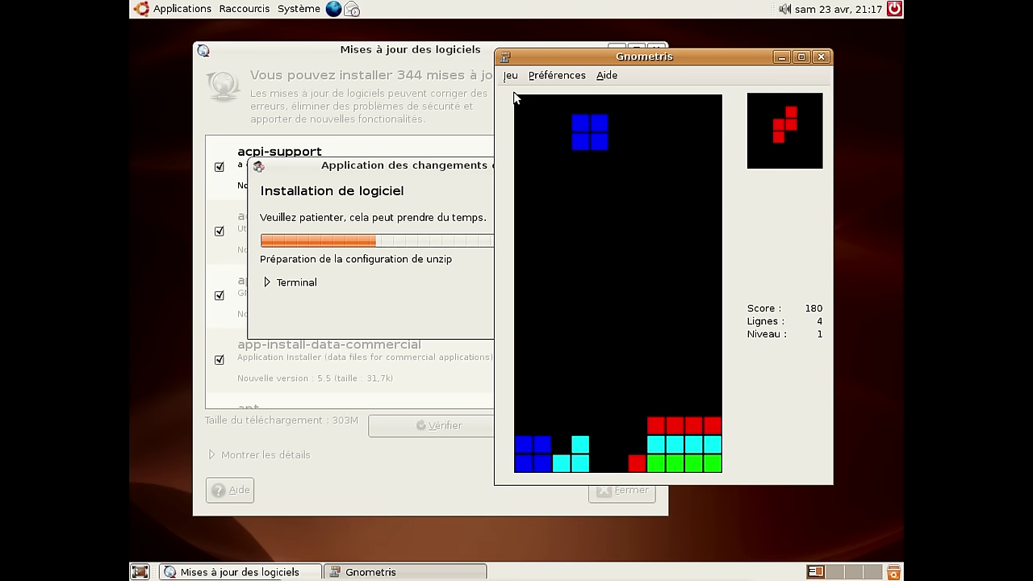
pyautogui.press('Right')
pyautogui.press('Left')
pyautogui.press('Right')
pyautogui.press('Down')
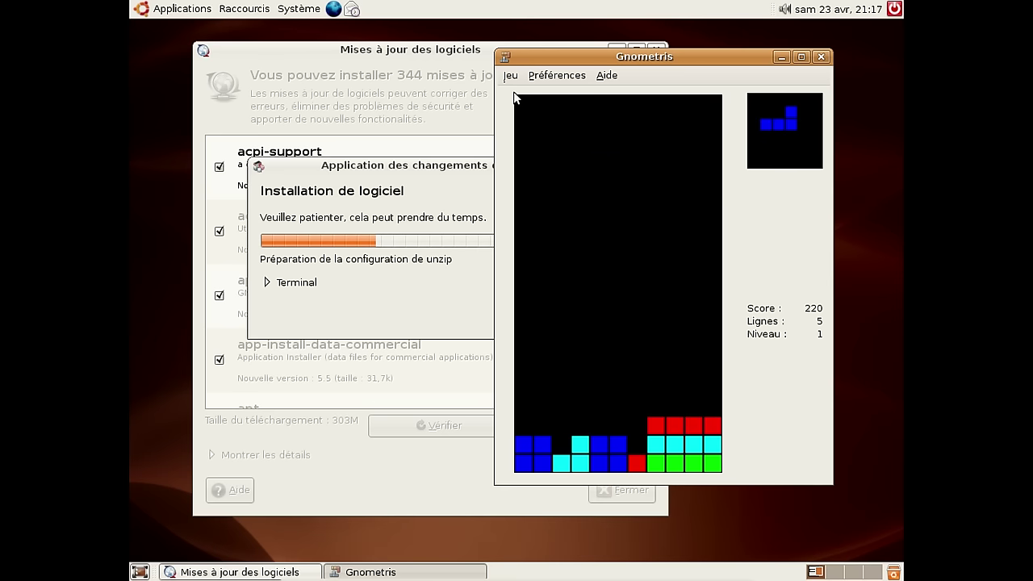
# - Drop the upright red Z-shaped block into the one-column notch between the blue square and the cyan cell
pyautogui.press('Left')
pyautogui.press('Left')
pyautogui.press('Left')
pyautogui.press('Left')
pyautogui.press('Right')
pyautogui.press('Down')
pyautogui.press('space')
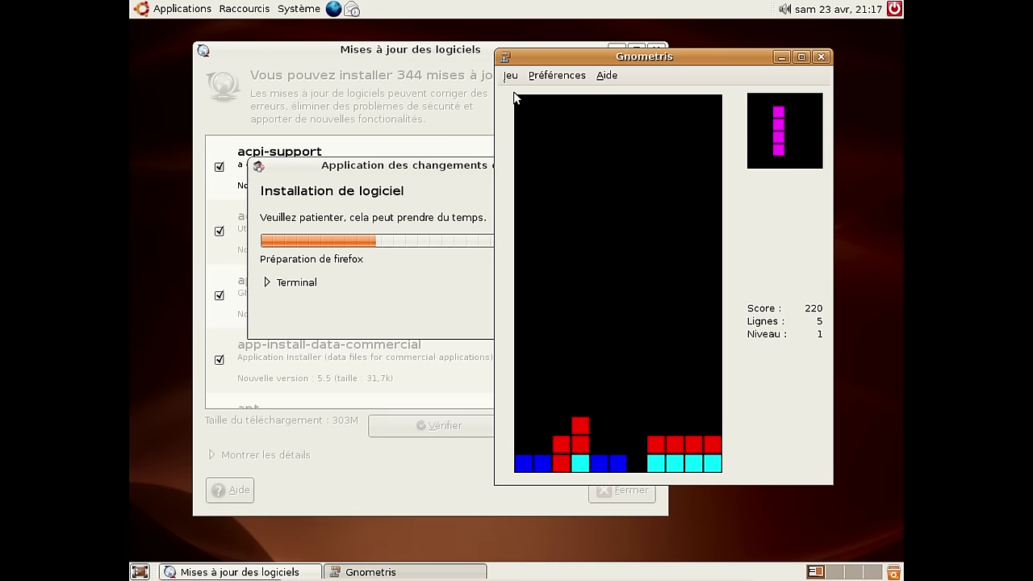
# - Rotate the blue L-shaped block upright and drop it against the left wall
pyautogui.press('Up')
pyautogui.press('Up')
pyautogui.press('Up')
pyautogui.press('Left')
pyautogui.press('Left')
pyautogui.press('Left')
pyautogui.press('space')
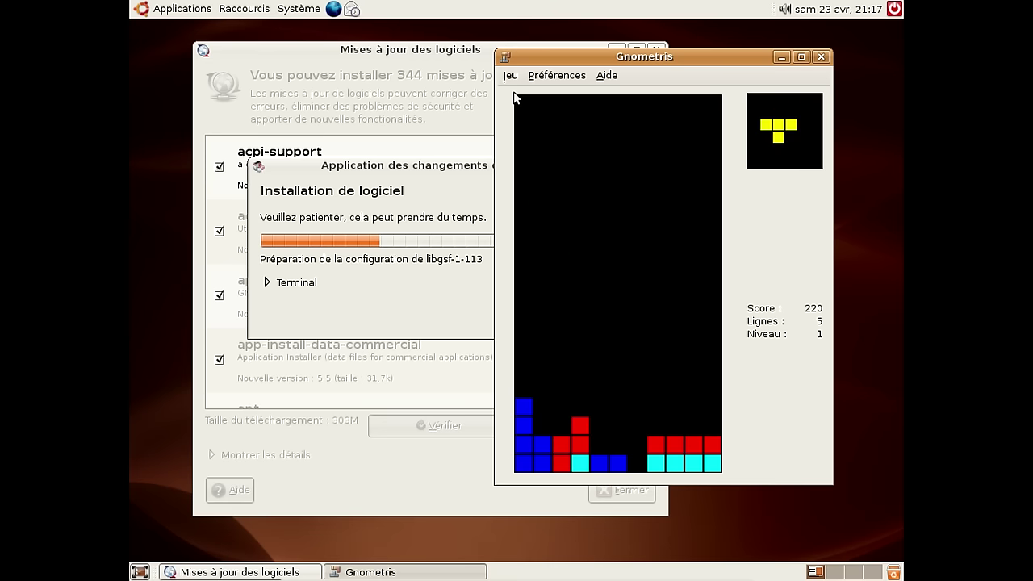
# - Turn the magenta bar horizontal and drop it on the red bar against the right wall
pyautogui.press('Up')
pyautogui.press('Right')
pyautogui.press('Right')
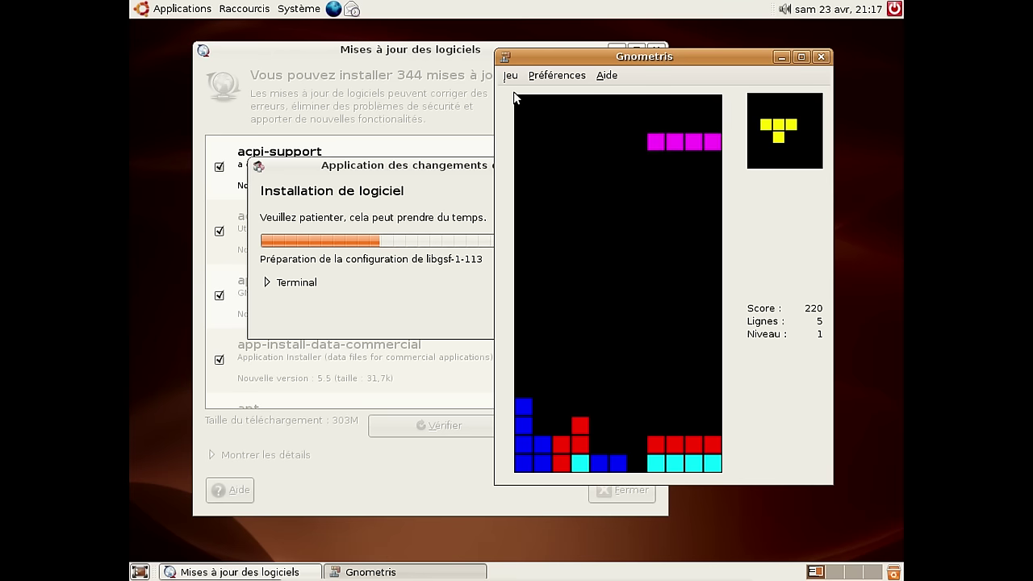
pyautogui.press('space')
# - Rotate the yellow T-shaped block upright and drop it into the one-column gap beside the right-hand stack
pyautogui.press('Up')
pyautogui.press('Up')
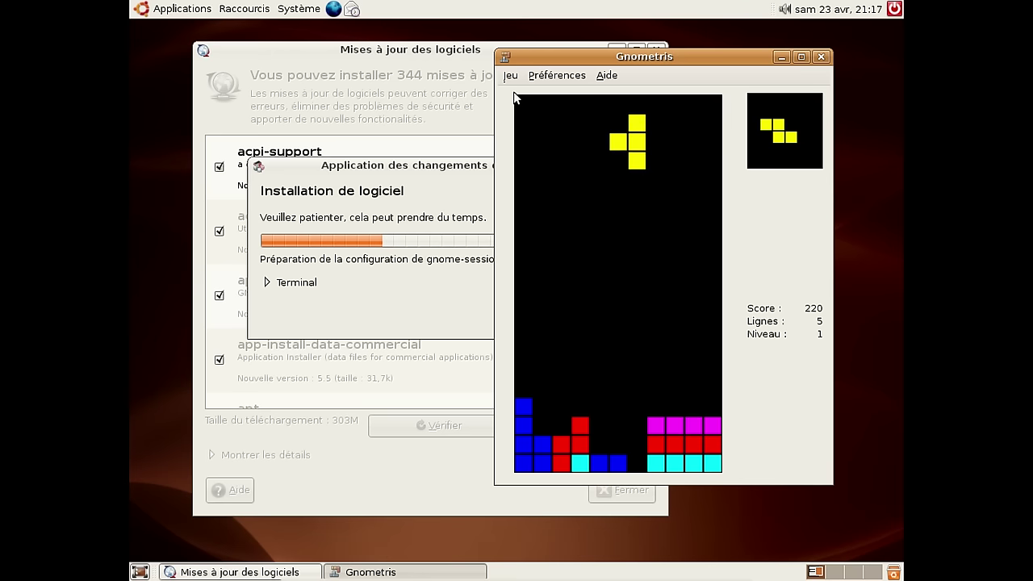
pyautogui.press('space')
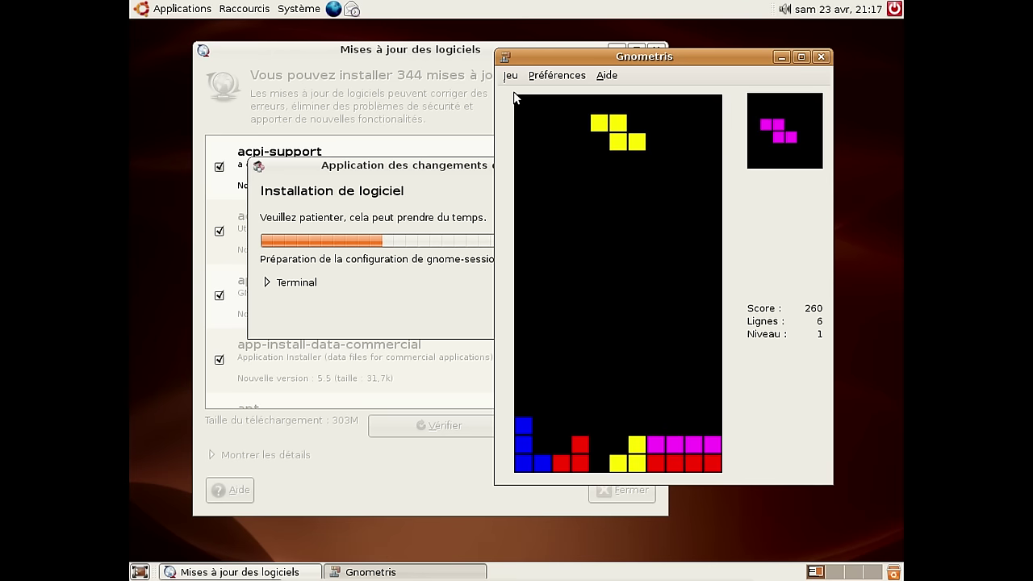
# - Turn the yellow Z-shaped block upright and drop it into the one-column gap between the red and yellow cells
pyautogui.press('Up')
pyautogui.press('Left')
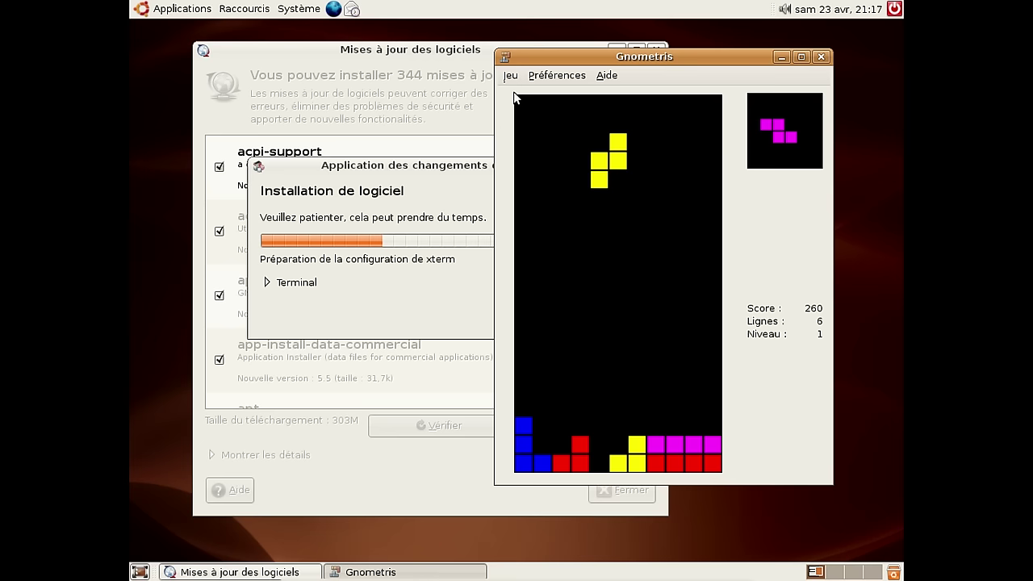
pyautogui.press('space')
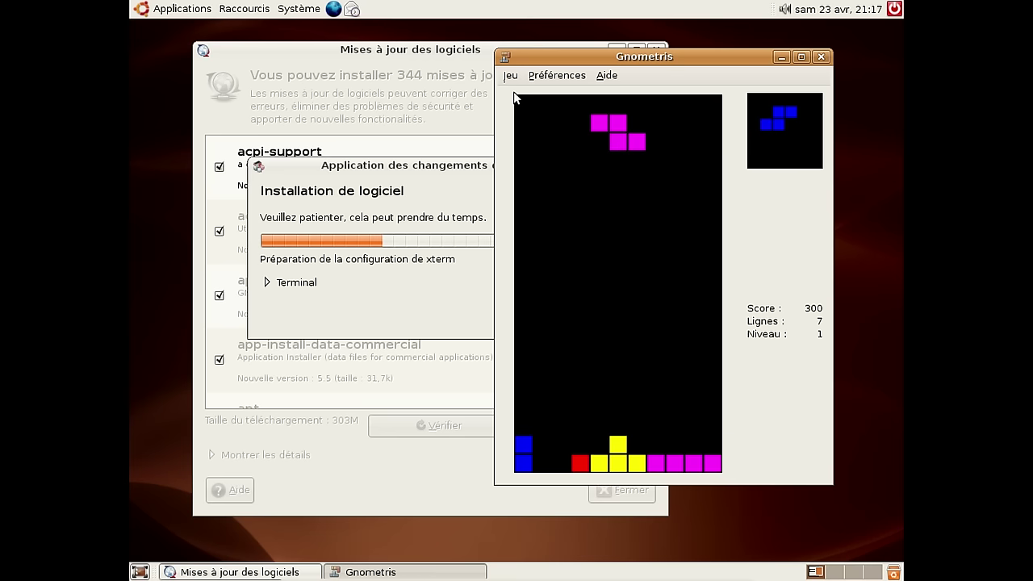
# - Stand the magenta Z-shaped block upright on the red cell, then drop the blue S-shaped block upright beside it over the yellow T
pyautogui.press('Up')
pyautogui.press('Left')
pyautogui.press('Left')
pyautogui.press('space')
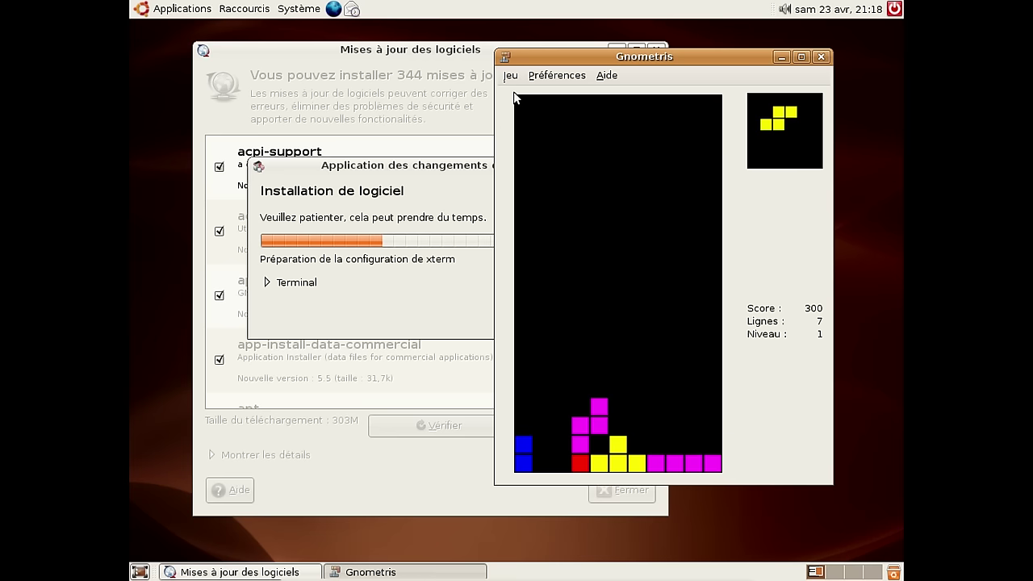
pyautogui.press('Up')
pyautogui.press('space')
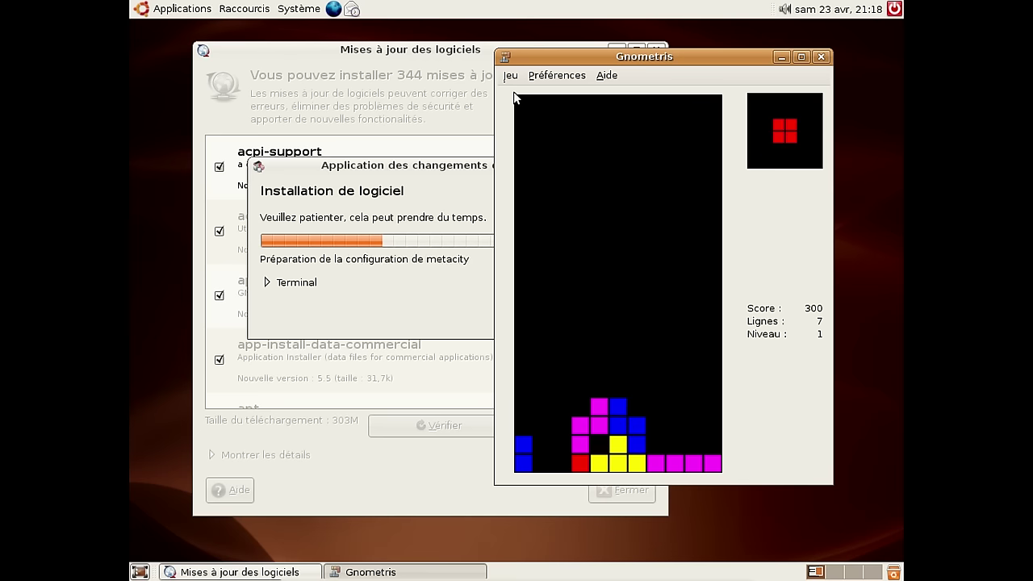
# - Rotate the yellow S-shaped block upright and drop it onto the upright blue block in the central stack
pyautogui.press('Right')
pyautogui.press('Up')
pyautogui.press('Right')
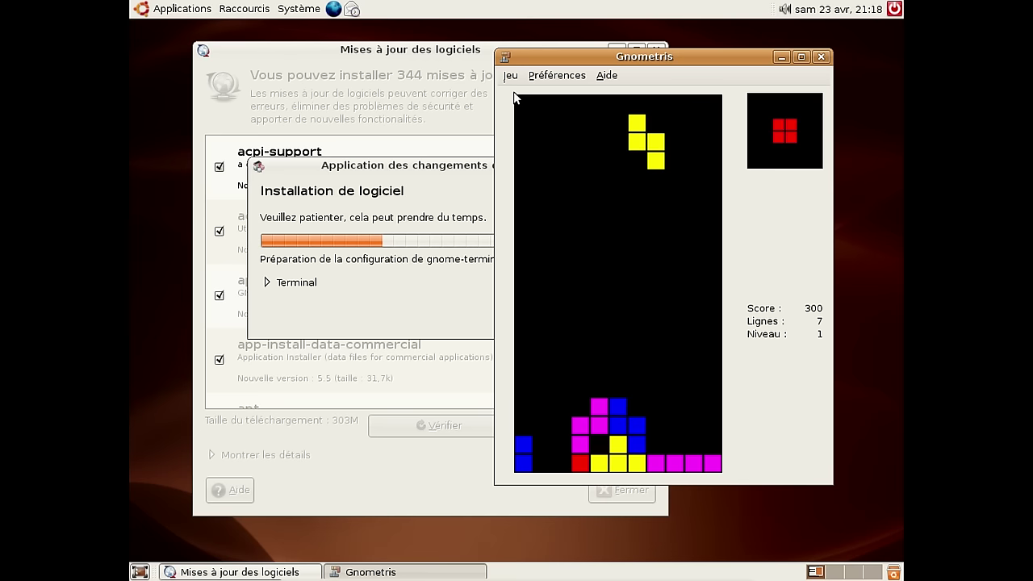
pyautogui.press('Left')
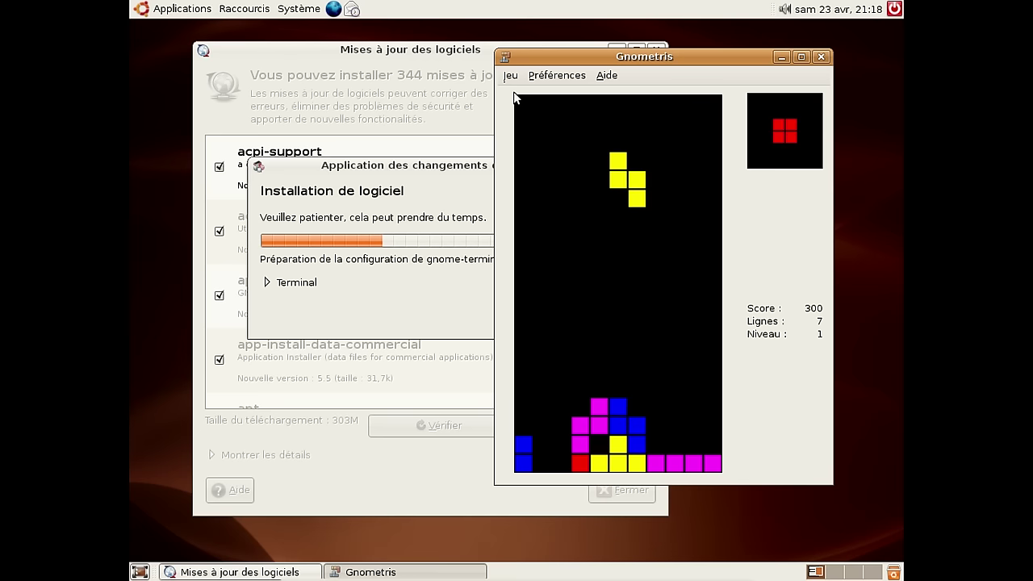
pyautogui.press('space')
# - Drop the red square block into the two-column gap between the blue cells at the left wall and the magenta block
pyautogui.press('Right')
pyautogui.press('Right')
pyautogui.press('Right')
pyautogui.press('Right')
pyautogui.press('Left')
pyautogui.press('Left')
pyautogui.press('Left')
pyautogui.press('Left')
pyautogui.press('Left')
pyautogui.press('Left')
pyautogui.press('Left')
pyautogui.press('Left')
pyautogui.press('Left')
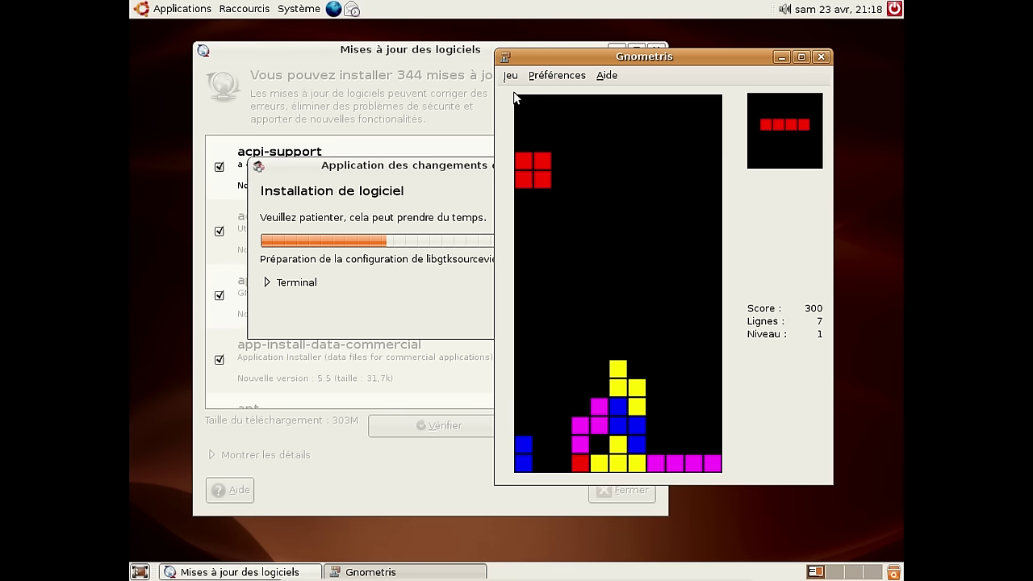
pyautogui.press('Right')
pyautogui.press('space')
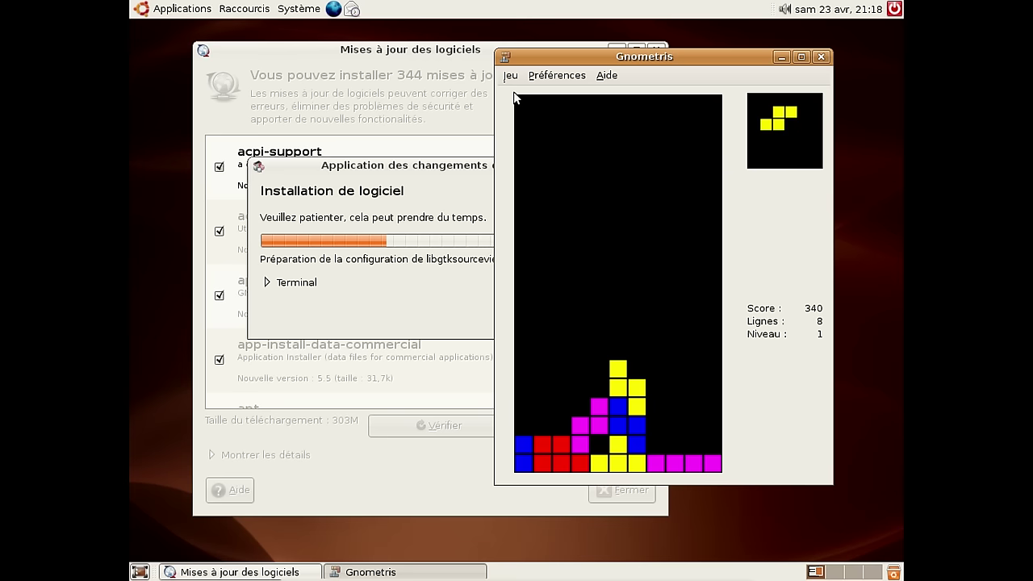
# - Keep the red bar horizontal and drop it into the four empty columns between the central stack and the right wall
pyautogui.press('Left')
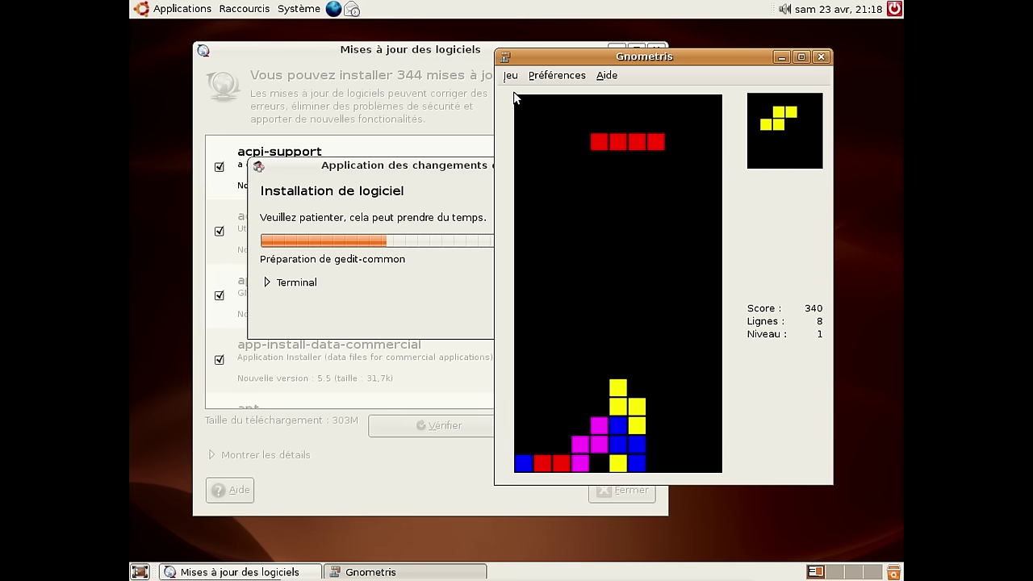
pyautogui.press('Left')
pyautogui.press('Right')
pyautogui.press('Right')
pyautogui.press('Right')
pyautogui.press('Down')
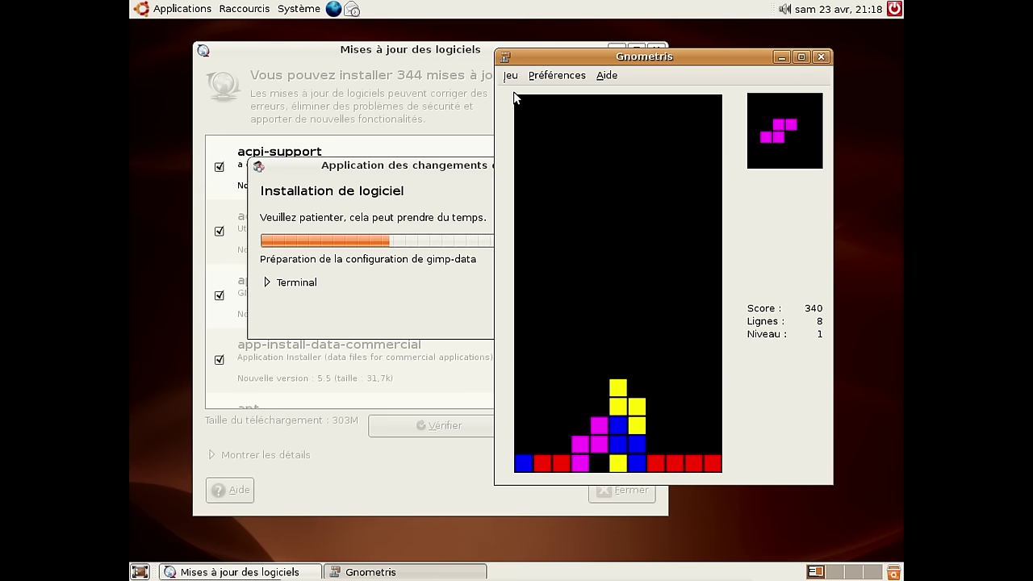
# - Lay the yellow S-shaped block flat and drop it on the red and magenta cells one column from the left wall
pyautogui.press('Up')
pyautogui.press('Right')
pyautogui.press('Right')
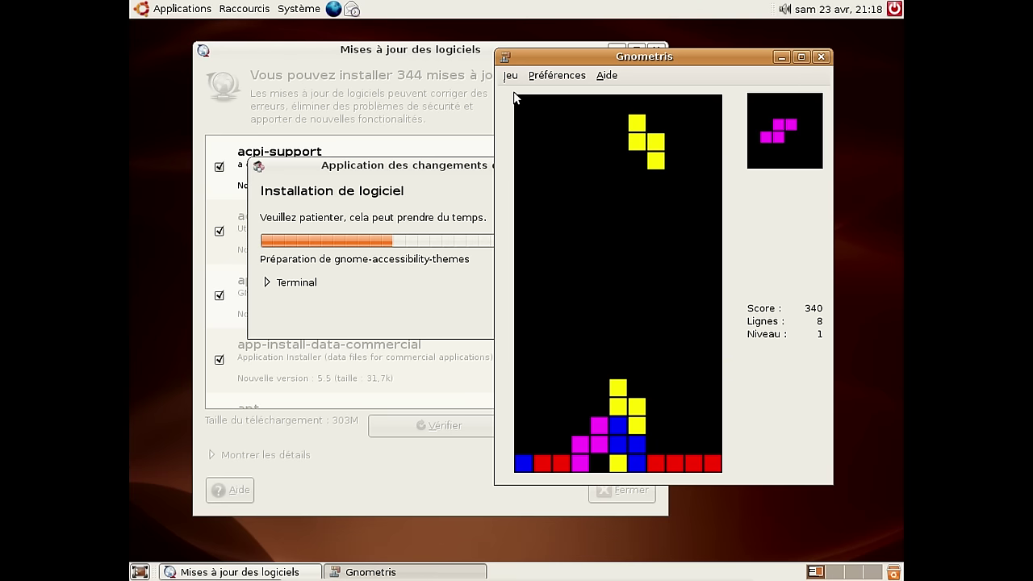
pyautogui.press('Up')
pyautogui.press('Left')
pyautogui.press('Left')
pyautogui.press('Left')
pyautogui.press('Left')
pyautogui.press('Left')
pyautogui.press('Down')
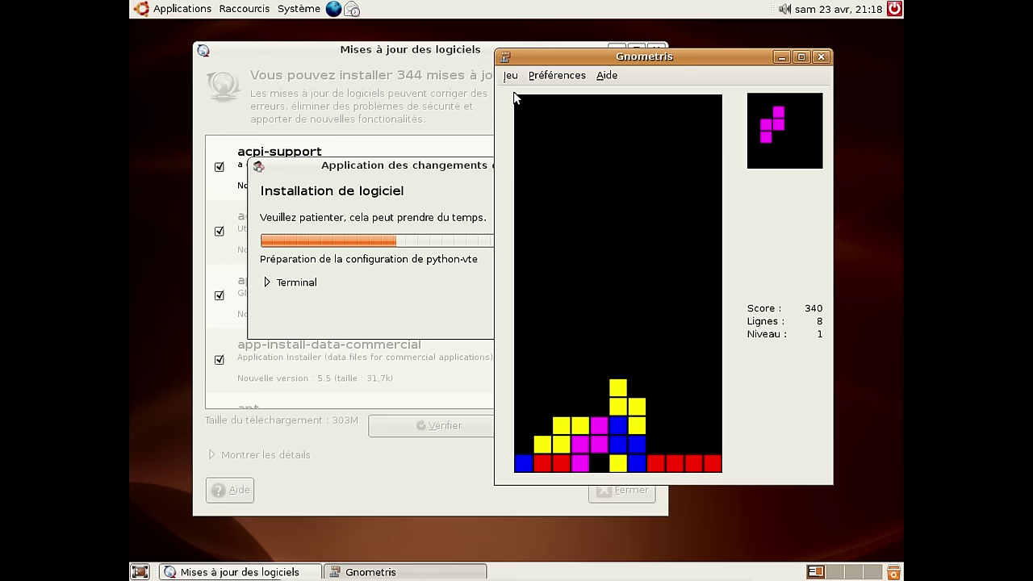
# - Rotate the flat magenta block upright and drop it onto the yellow block topping the central stack
pyautogui.press('Up')
pyautogui.press('Up')
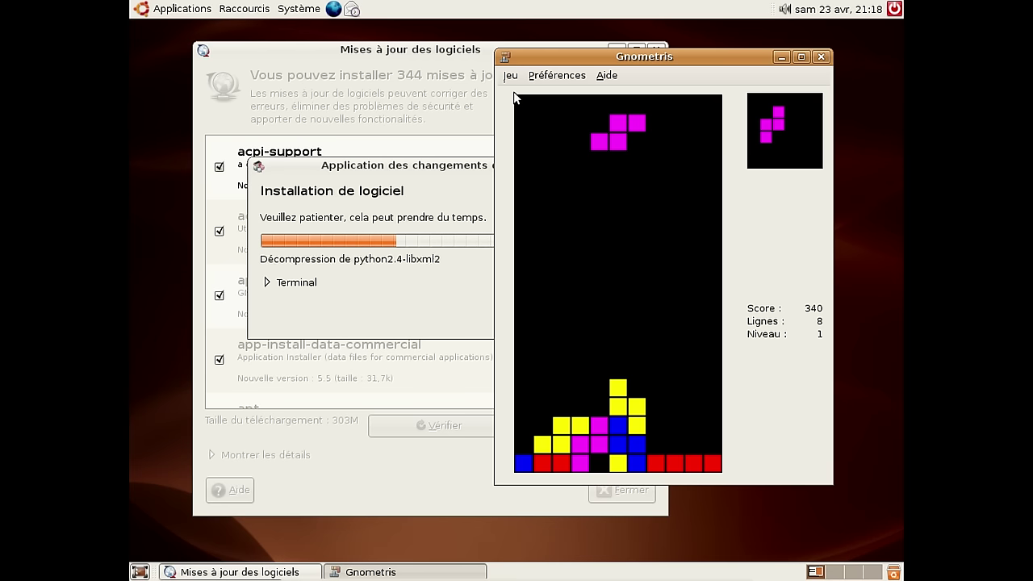
pyautogui.press('Up')
pyautogui.press('Right')
pyautogui.press('Down')
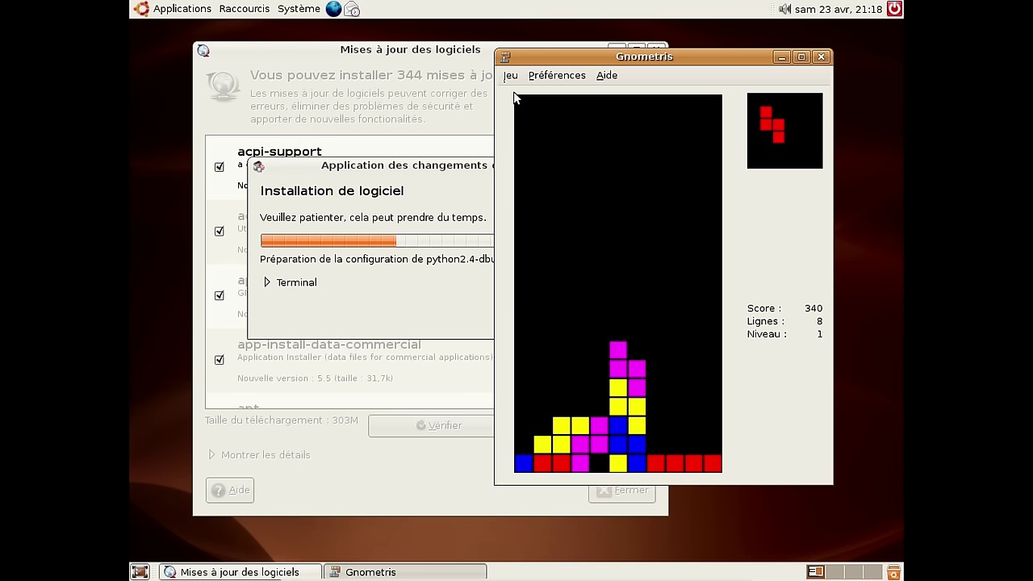
# - Drop the upright magenta block against the left wall and the upright red block on top of the tall central stack
pyautogui.press('Left')
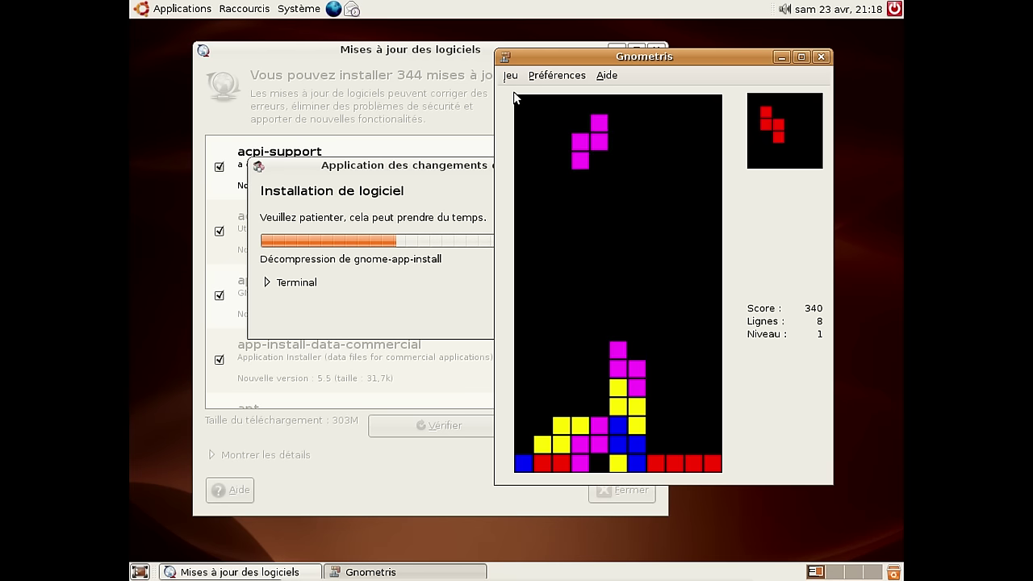
pyautogui.press('Left')
pyautogui.press('Left')
pyautogui.press('Left')
pyautogui.press('Down')
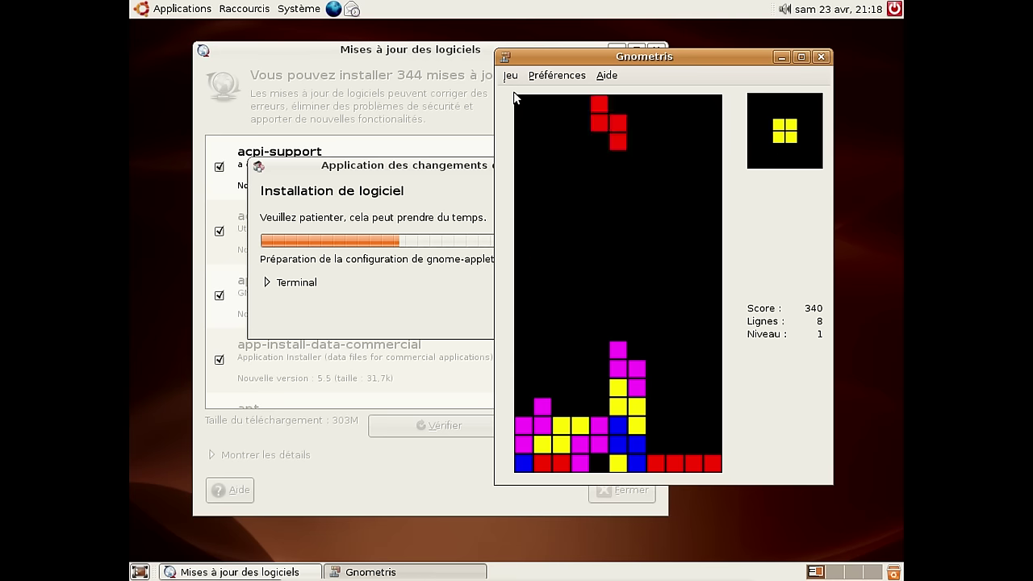
pyautogui.press('Right')
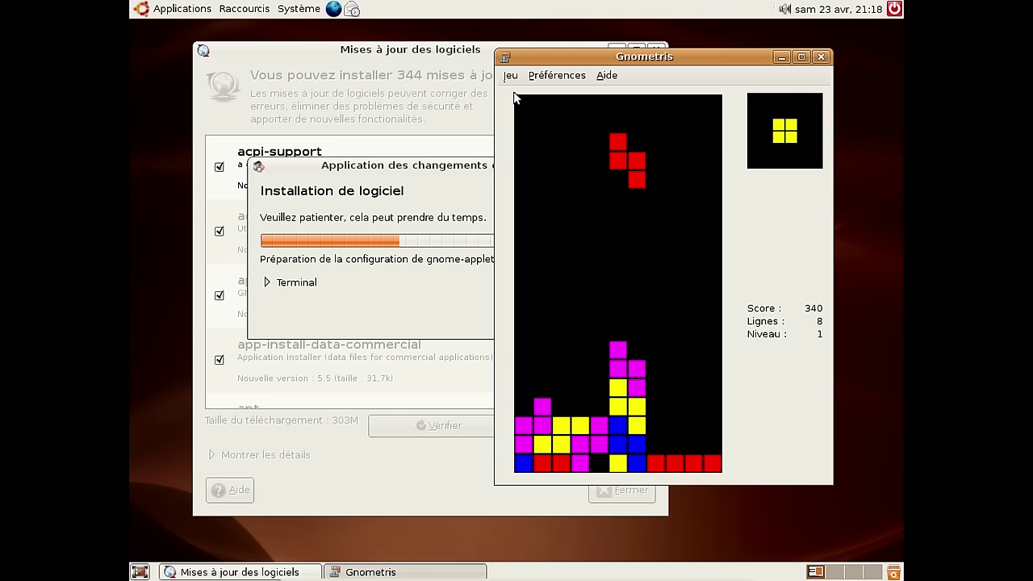
pyautogui.press('Down')
# - Drop the yellow square block onto the red bar directly to the right of the tall central stack
pyautogui.press('Right')
pyautogui.press('Right')
pyautogui.press('Right')
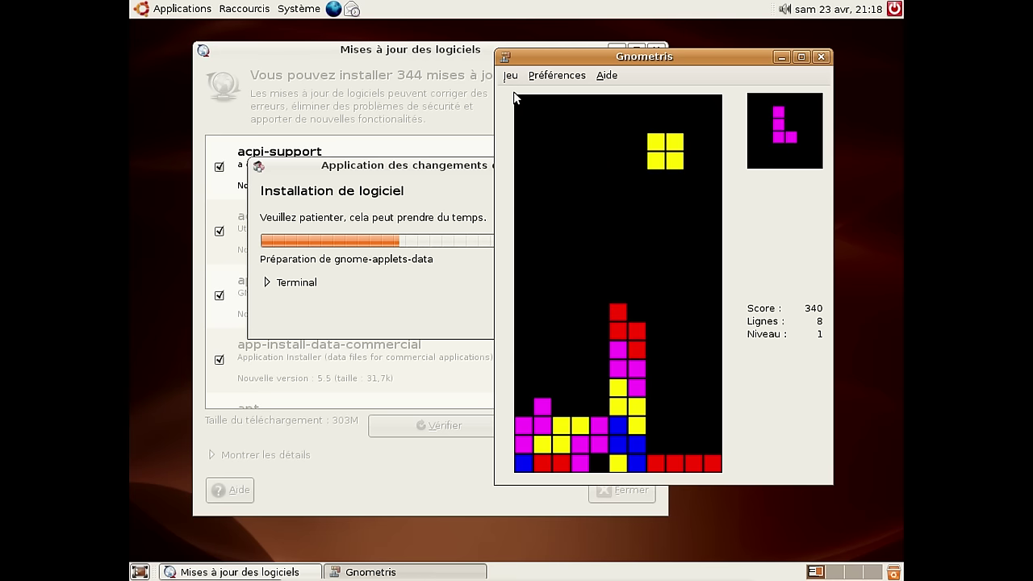
pyautogui.press('Left')
pyautogui.press('Left')
pyautogui.press('Right')
pyautogui.press('Right')
pyautogui.press('Left')
pyautogui.press('Left')
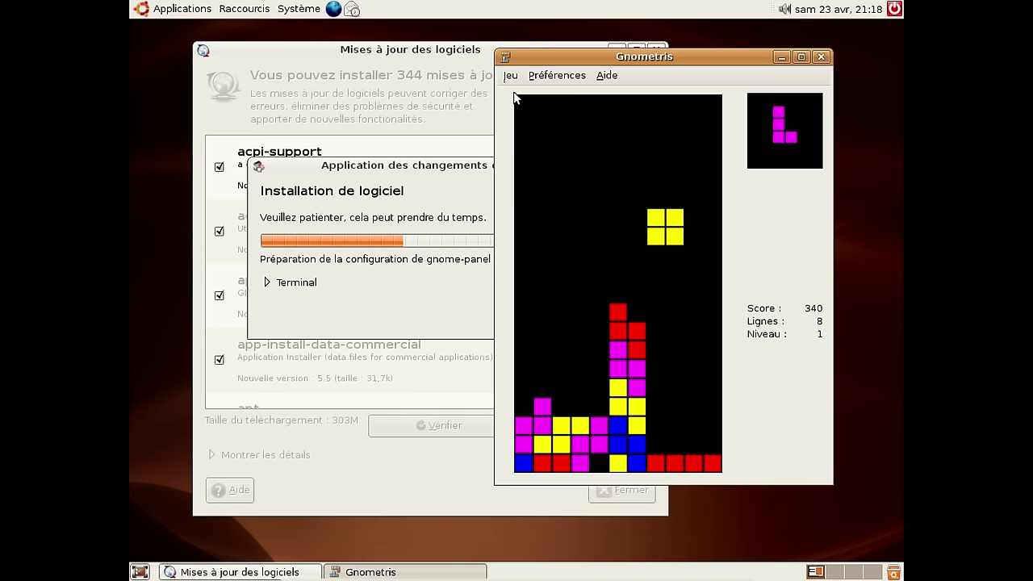
pyautogui.press('Down')
# - Stand the magenta L-shaped block upright with its foot against the right wall and drop it beside the yellow square
pyautogui.press('Right')
pyautogui.press('Up')
pyautogui.press('Up')
pyautogui.press('Right')
pyautogui.press('Up')
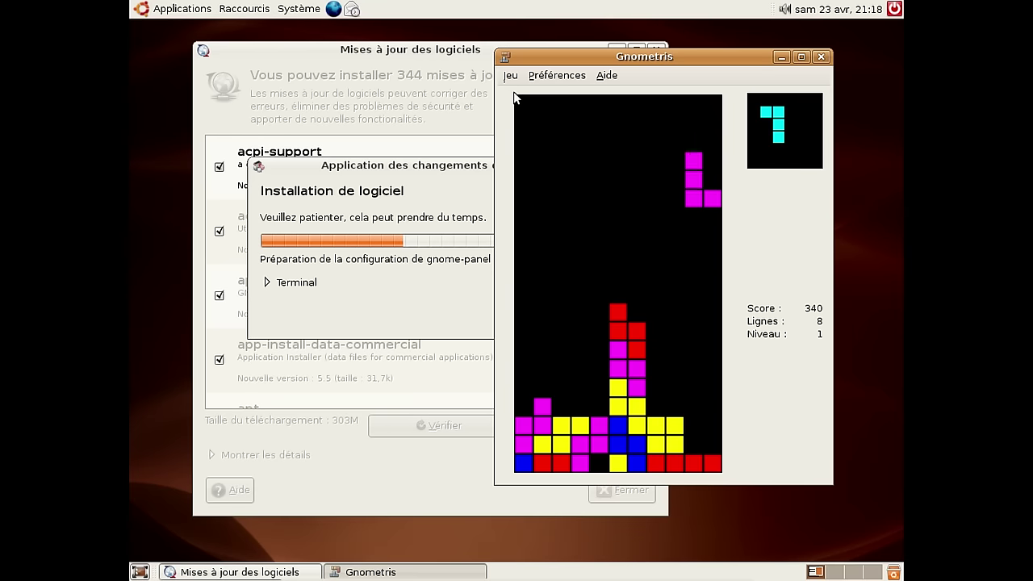
pyautogui.press('Down')
# - Drop the cyan hook-shaped block along the right wall so that it hooks over the upright magenta L
pyautogui.press('Right')
pyautogui.press('Right')
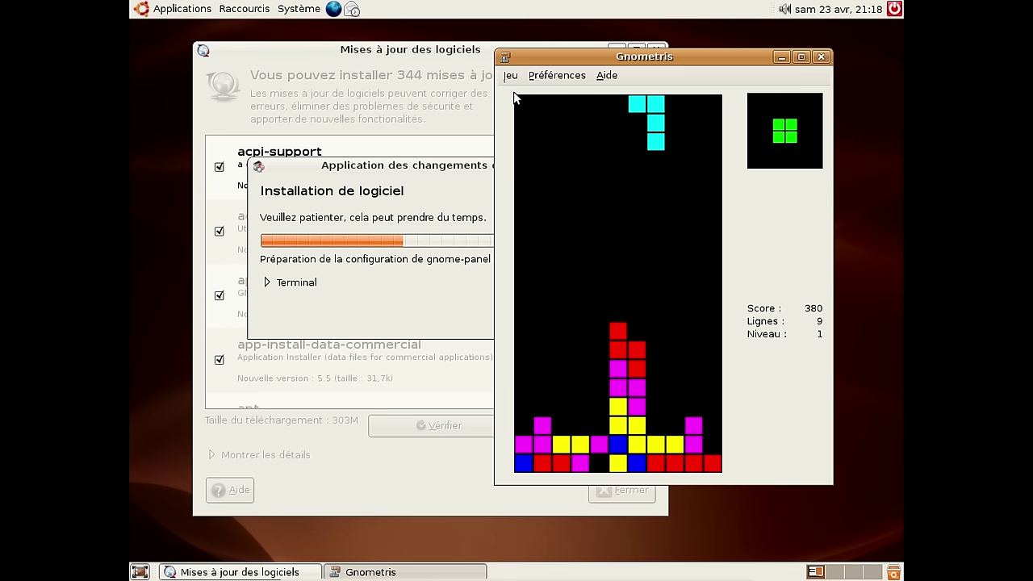
pyautogui.press('Right')
pyautogui.press('Right')
pyautogui.press('Right')
pyautogui.press('Down')
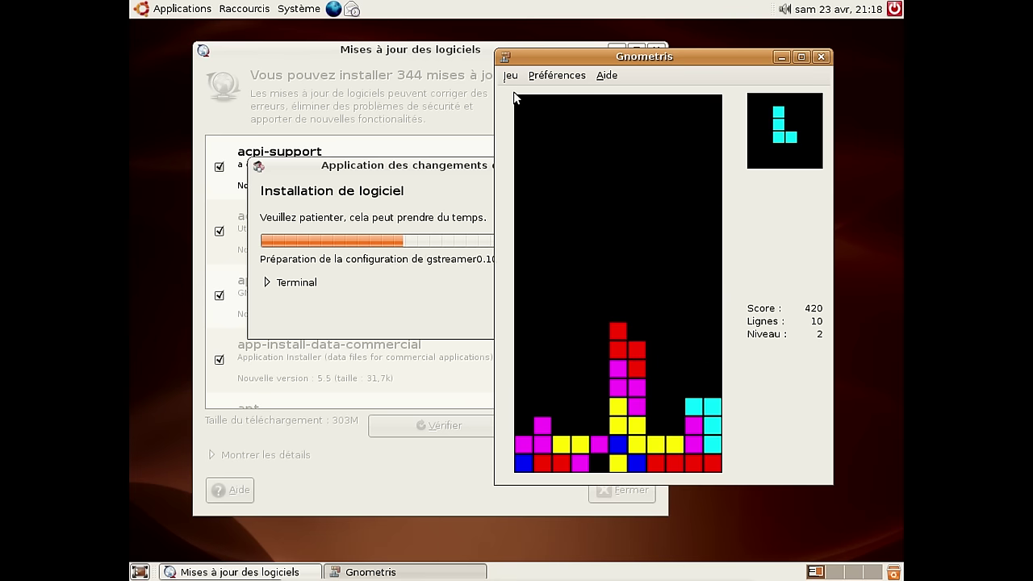
# - Drop the green square block into the two-column gap between the tall central stack and the magenta and cyan cells
pyautogui.press('Right')
pyautogui.press('Right')
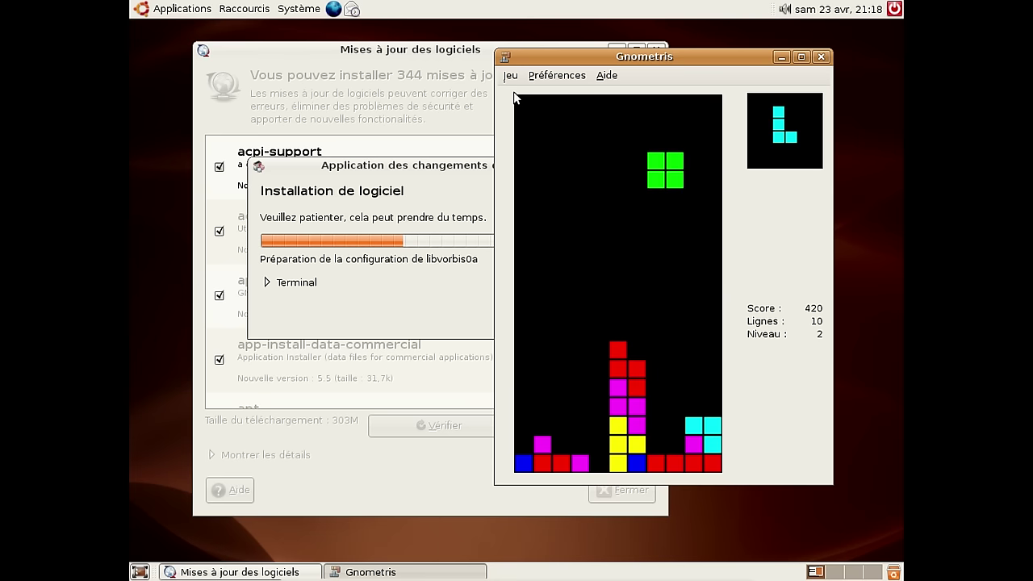
pyautogui.press('Down')
# - Drop the cyan L-shaped block upright beside the single magenta cell and the white hook-shaped block into the one-column gap left of the stack
pyautogui.press('Up')
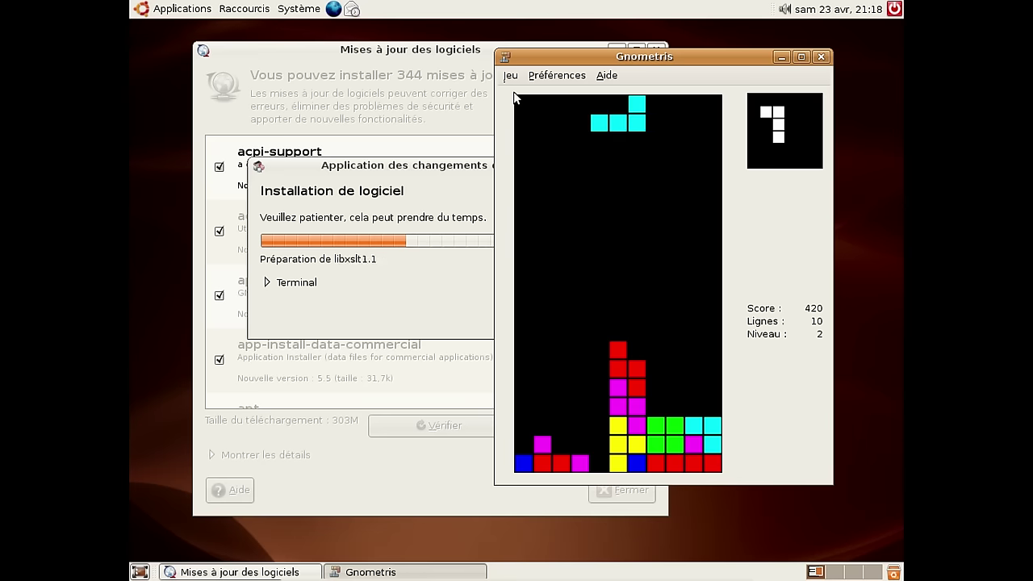
pyautogui.press('Up')
pyautogui.press('Up')
pyautogui.press('Up')
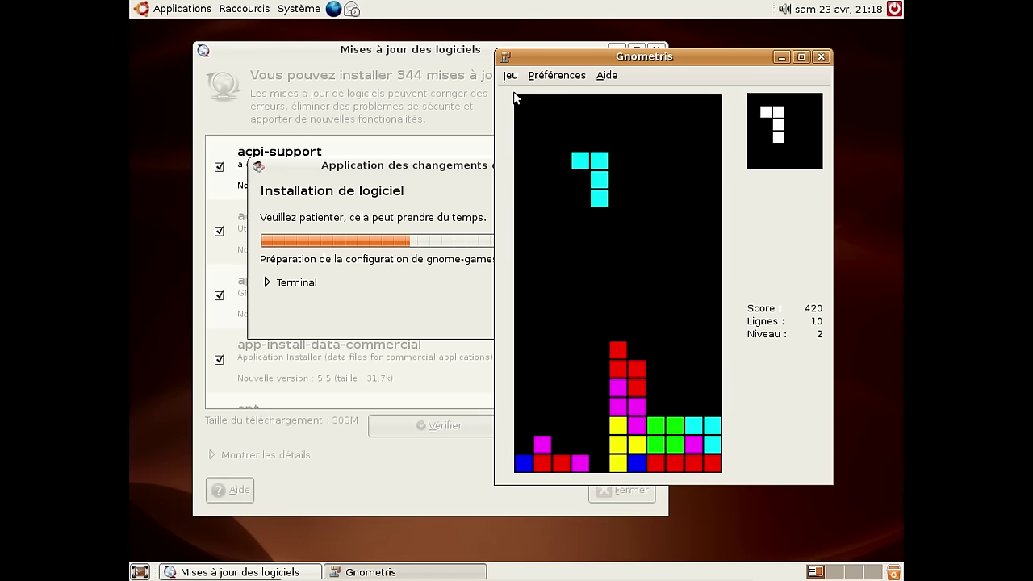
pyautogui.press('Left')
pyautogui.press('Left')
pyautogui.press('Down')
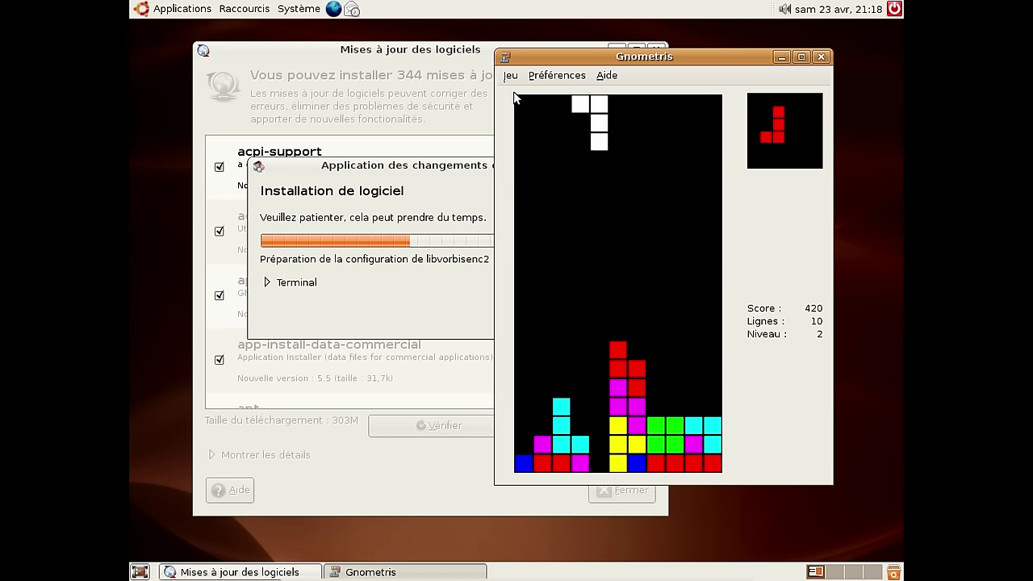
pyautogui.press('Down')
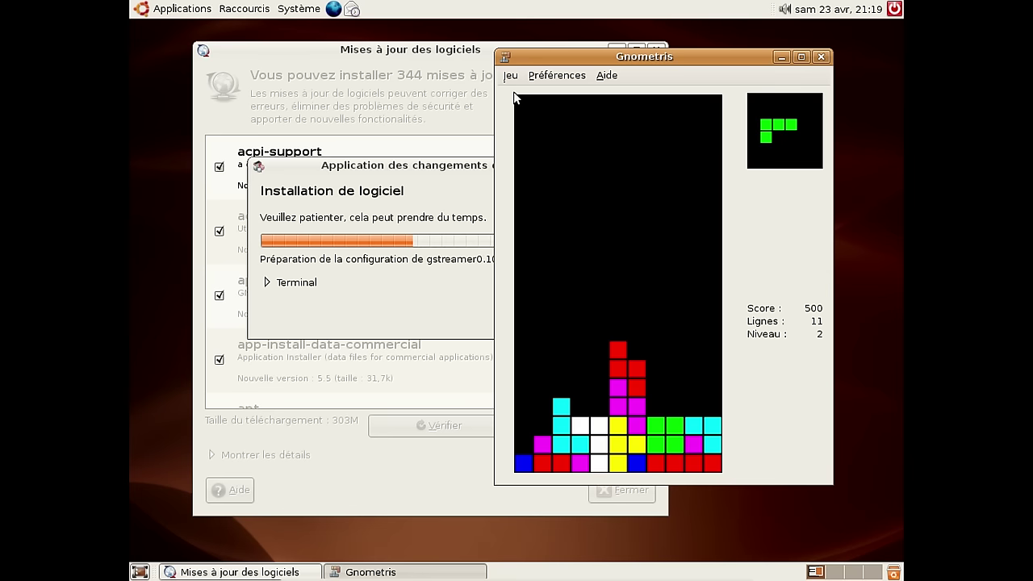
# - Lay the red J-shaped block flat with its raised end against the central stack and drop it on the green and cyan cells
pyautogui.press('Up')
pyautogui.press('Up')
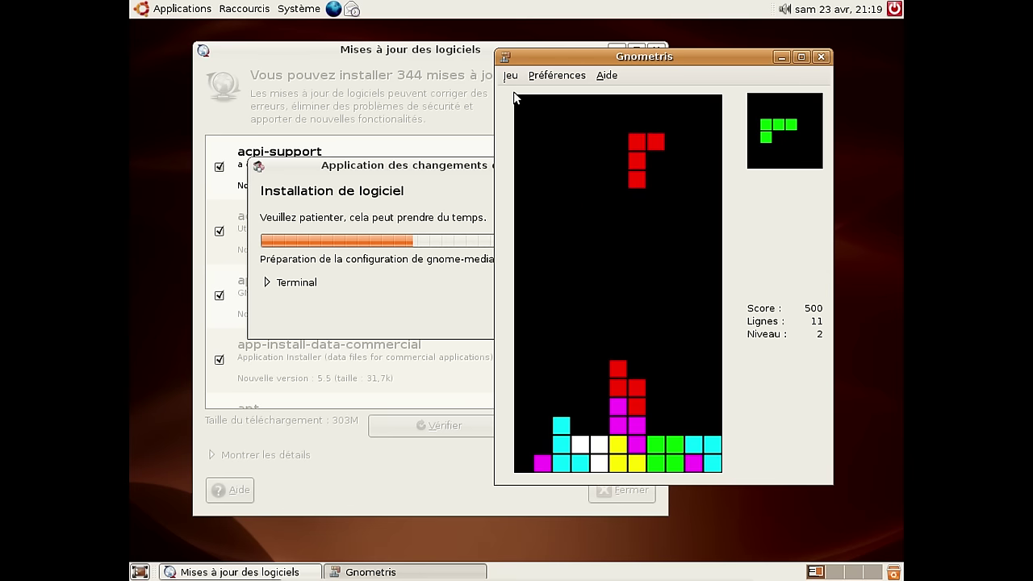
pyautogui.press('Right')
pyautogui.press('Up')
pyautogui.press('Right')
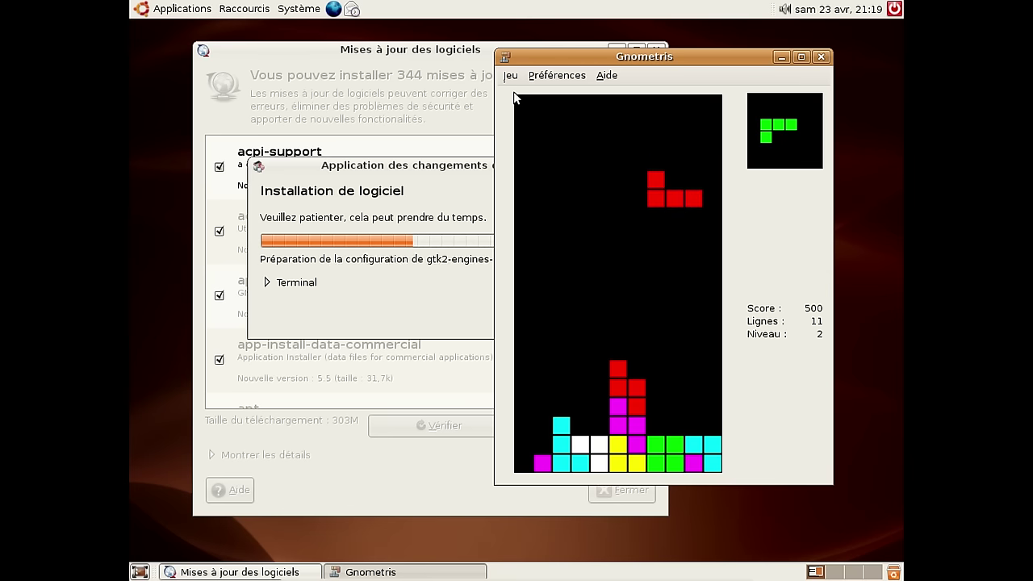
pyautogui.press('Left')
pyautogui.press('Right')
pyautogui.press('Down')
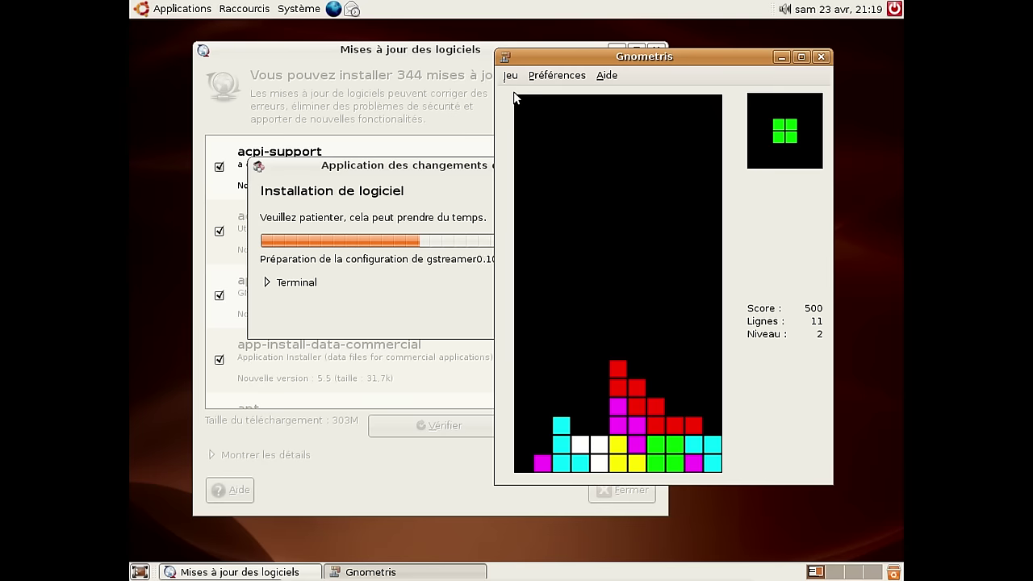
# - Rotate the green L-shaped block upright and drop it on the white cells between the cyan column and the central stack
pyautogui.press('Up')
pyautogui.press('Up')
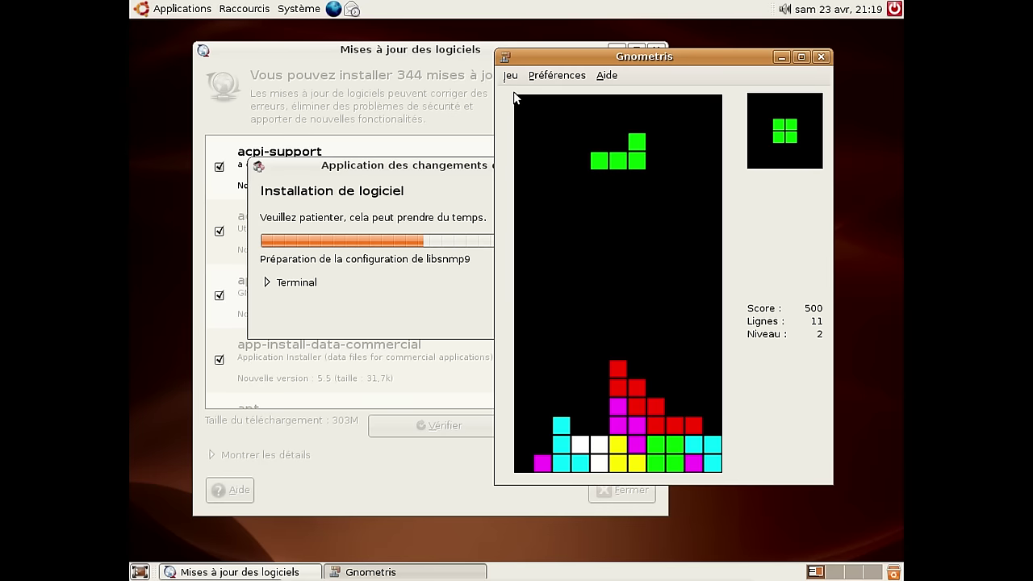
pyautogui.press('Right')
pyautogui.press('Up')
pyautogui.press('Up')
pyautogui.press('Up')
pyautogui.press('Left')
pyautogui.press('Left')
pyautogui.press('Left')
pyautogui.press('Down')
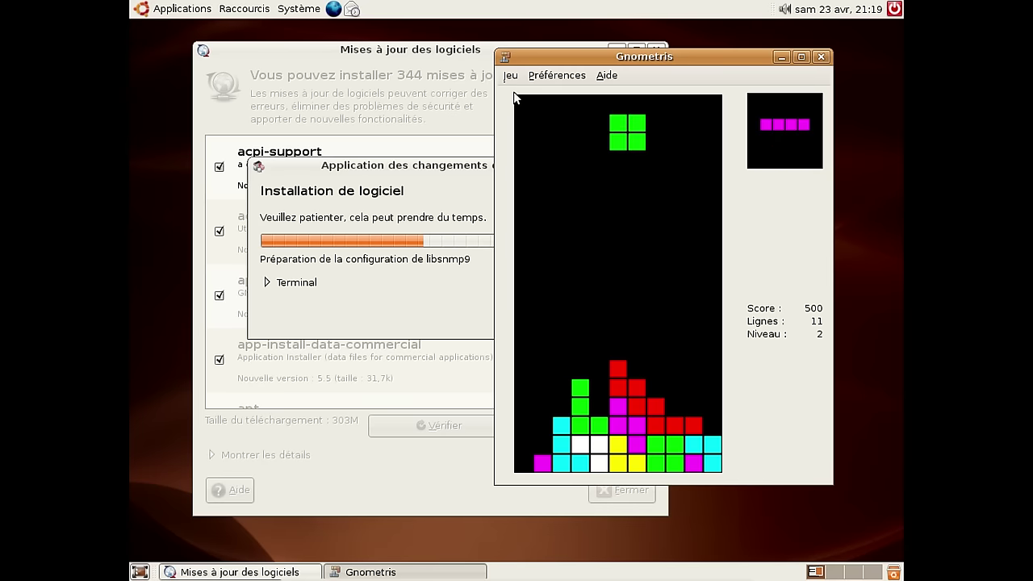
# - Drop the green square block onto the flat end of the red J-shaped block, one column from the right wall
pyautogui.press('Right')
pyautogui.press('Right')
pyautogui.press('Right')
pyautogui.press('Down')
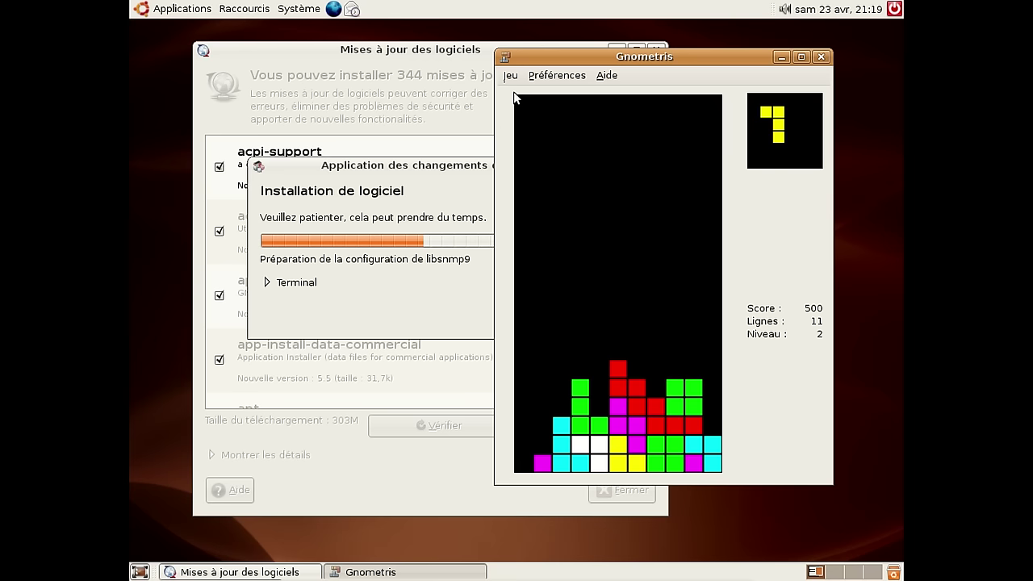
# - Turn the magenta bar vertical and drop it into the empty column against the left wall
pyautogui.press('Up')
pyautogui.press('Left')
pyautogui.press('Left')
pyautogui.press('Left')
pyautogui.press('Left')
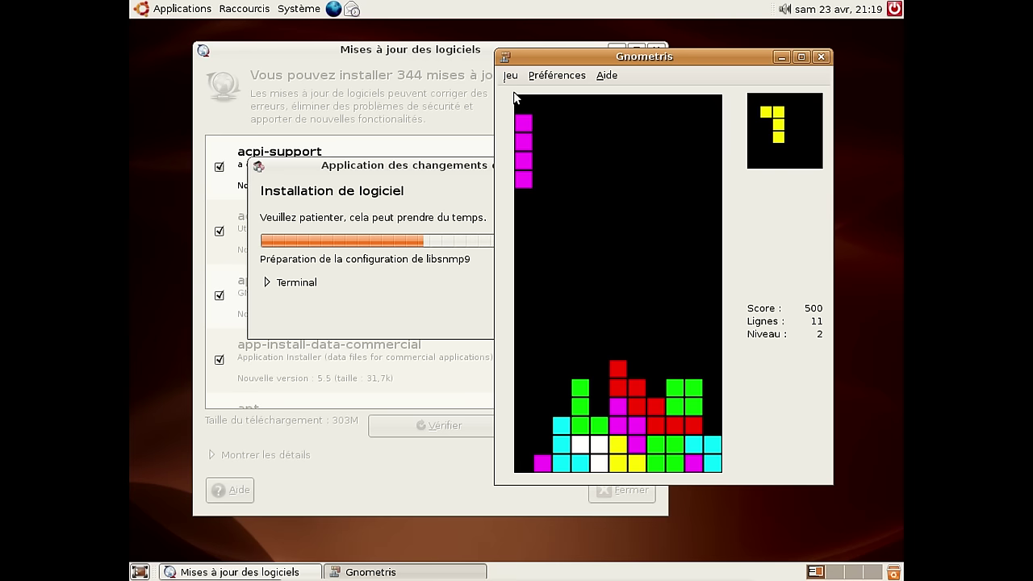
pyautogui.press('space')
# - Hook the yellow block over the upright green L, then drop the magenta block upright on the red steps beside the stack's peak
pyautogui.press('Left')
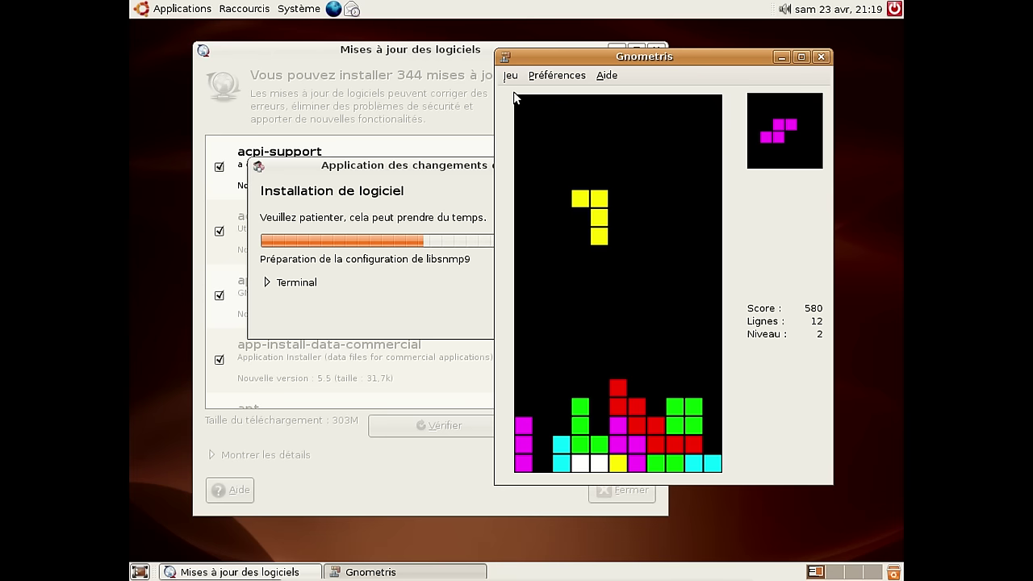
pyautogui.press('space')
pyautogui.press('Up')
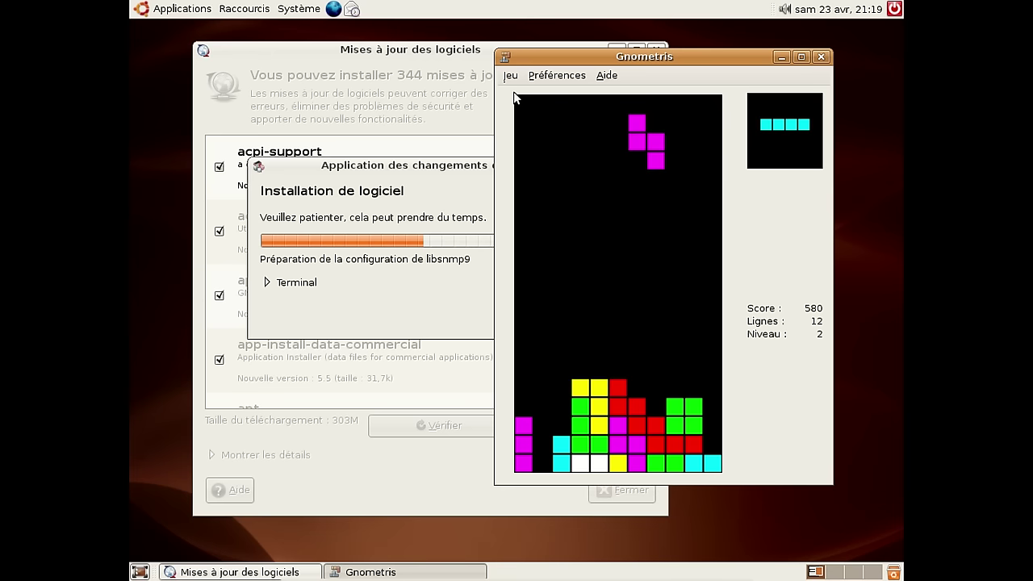
pyautogui.press('space')
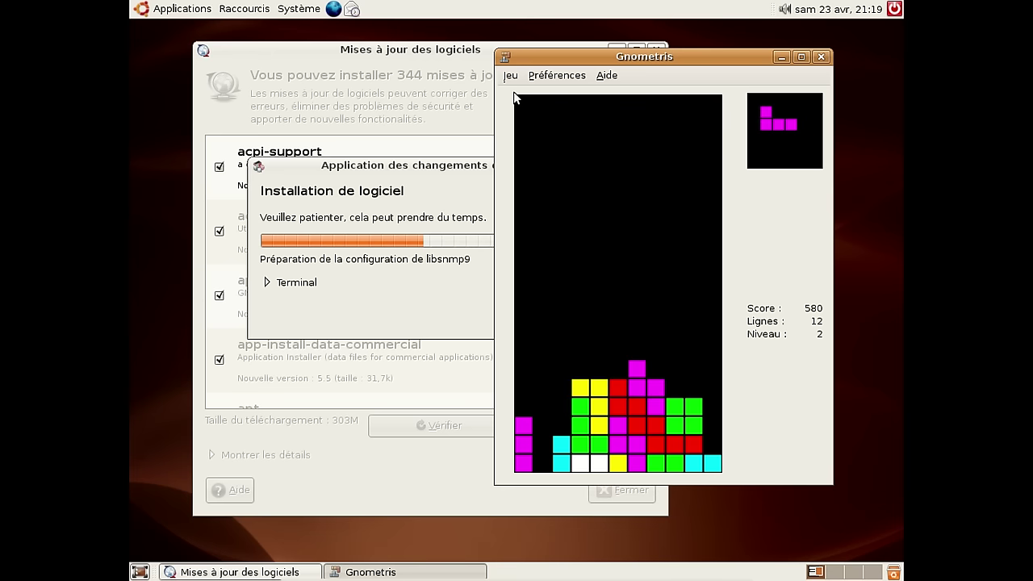
# - Turn the cyan bar vertical and drop it into the gap beside the magenta column at the left wall
pyautogui.press('Up')
pyautogui.press('Left')
pyautogui.press('Left')
pyautogui.press('Left')
pyautogui.press('Left')
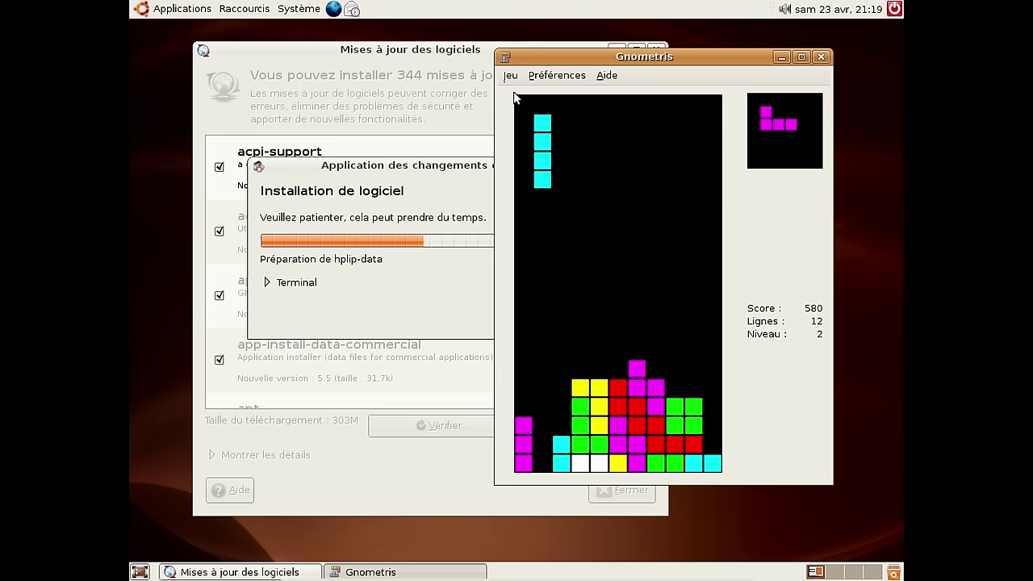
pyautogui.press('space')
# - Rotate the magenta J-shaped block upright and drop it on the green square, with its long side nearest the right wall
pyautogui.press('Up')
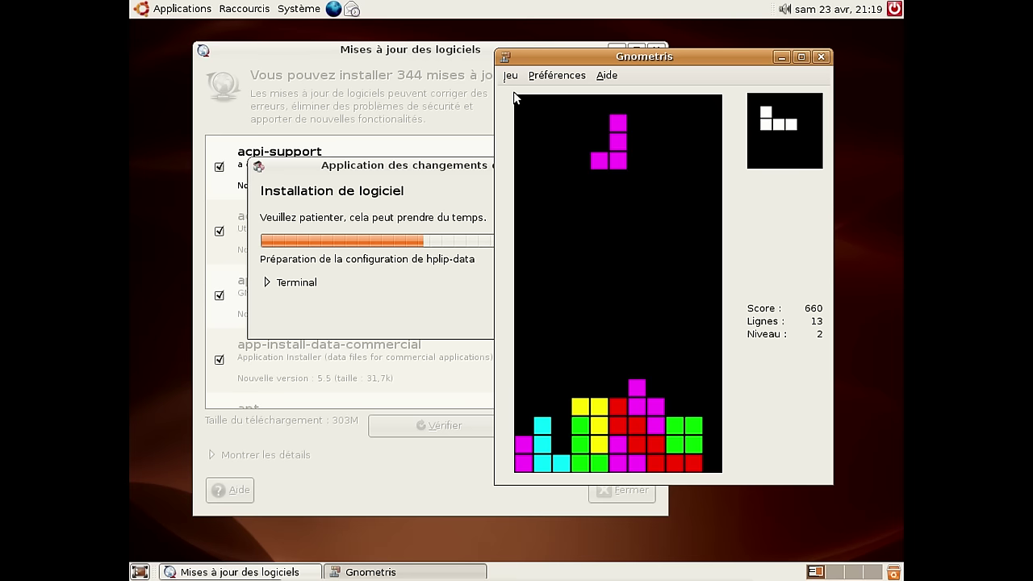
pyautogui.press('Up')
pyautogui.press('Right')
pyautogui.press('Up')
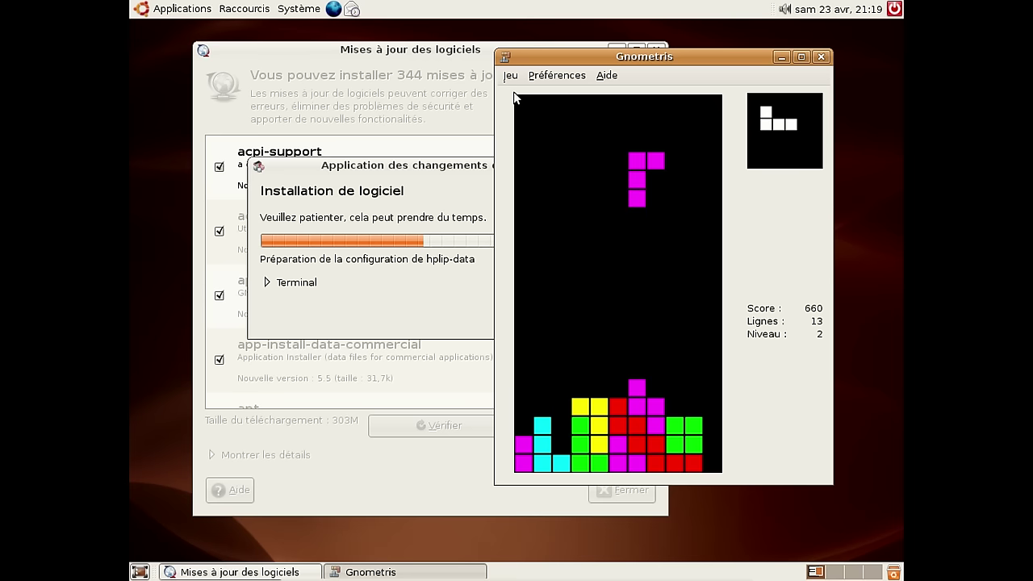
pyautogui.press('Right')
pyautogui.press('Up')
pyautogui.press('Up')
pyautogui.press('Up')
pyautogui.press('Up')
pyautogui.press('Up')
pyautogui.press('Up')
pyautogui.press('Up')
pyautogui.press('Up')
pyautogui.press('Right')
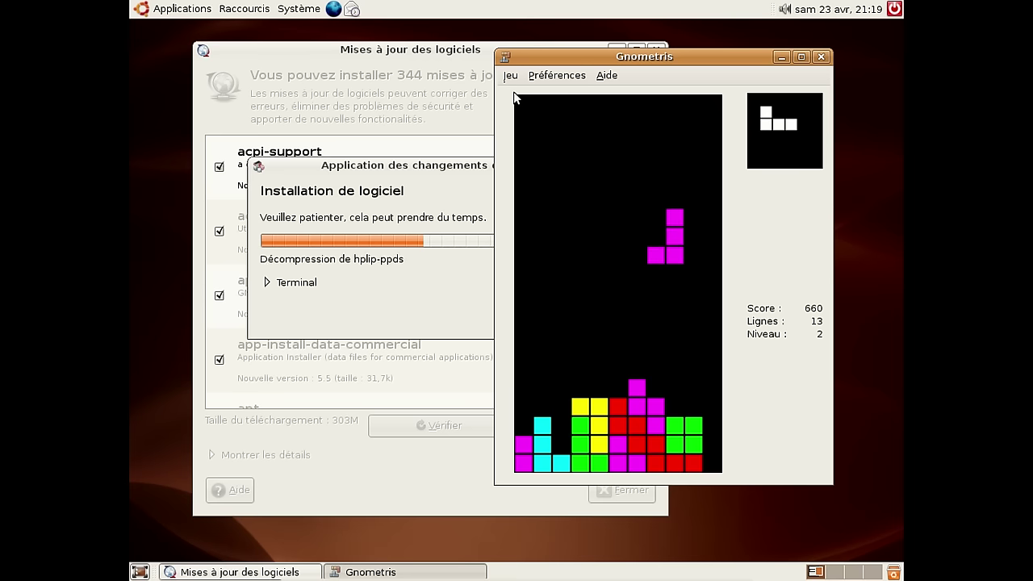
pyautogui.press('Right')
pyautogui.press('space')
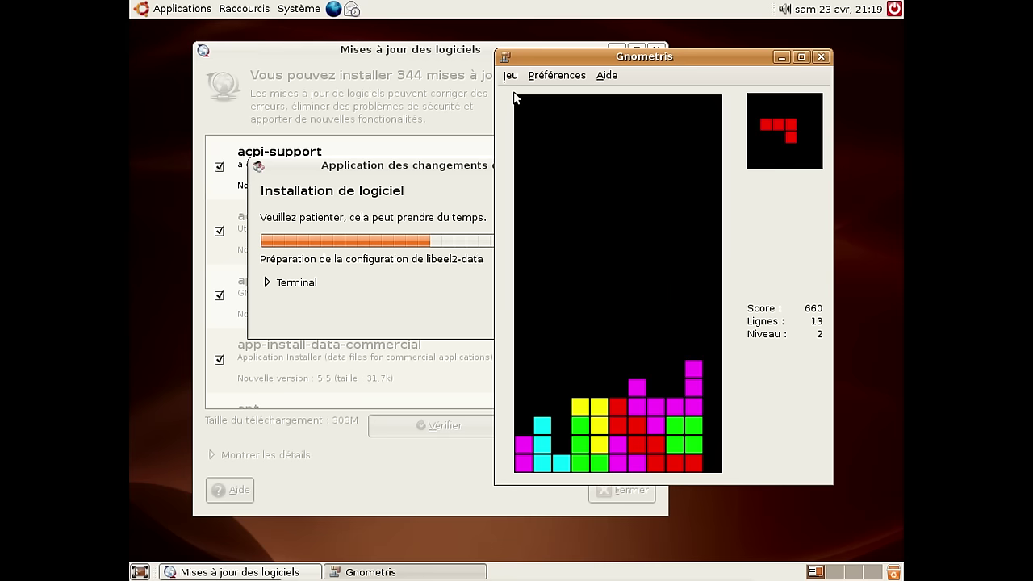
# - Stand the white J-shaped block upright and drop it directly beside the magenta upright on the stack
pyautogui.press('Up')
pyautogui.press('Right')
pyautogui.press('Left')
pyautogui.press('Right')
pyautogui.press('Right')
pyautogui.press('Right')
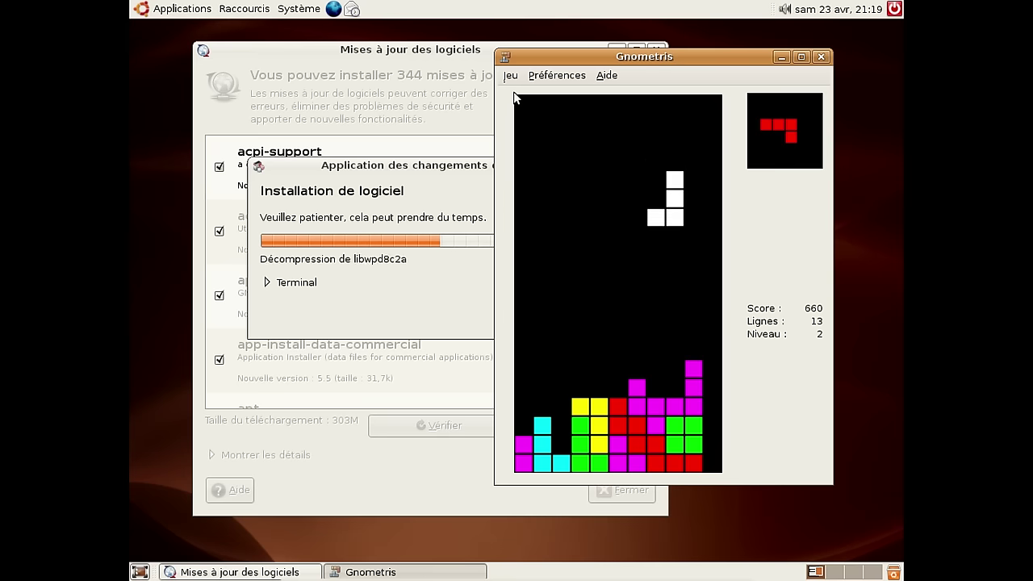
pyautogui.press('space')
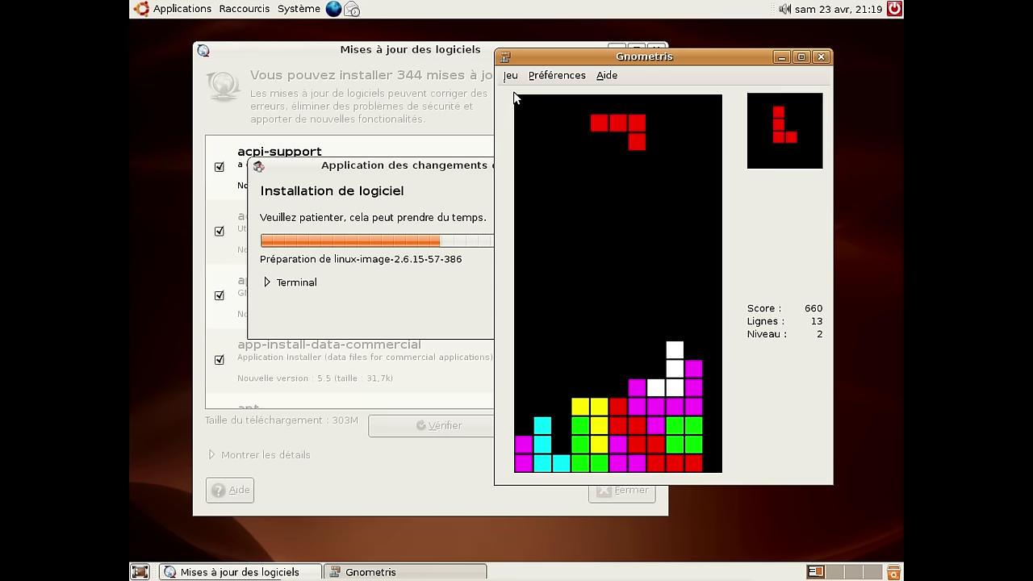
# - Lay the red J-shaped block flat on the yellow cells with its tip pointing up at the stack's left edge
pyautogui.press('Up')
pyautogui.press('Up')
pyautogui.press('Left')
pyautogui.press('space')
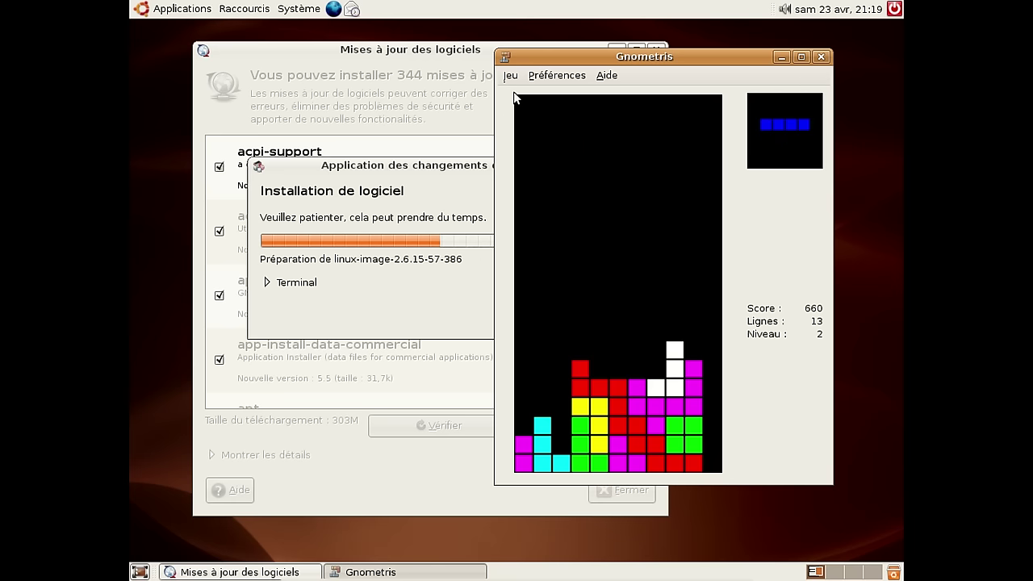
# - Turn the red L-shaped block upside down and drop it hooked over the cyan column into the gap beside the stack
pyautogui.press('Up')
pyautogui.press('Up')
pyautogui.press('Left')
pyautogui.press('Left')
pyautogui.press('Left')
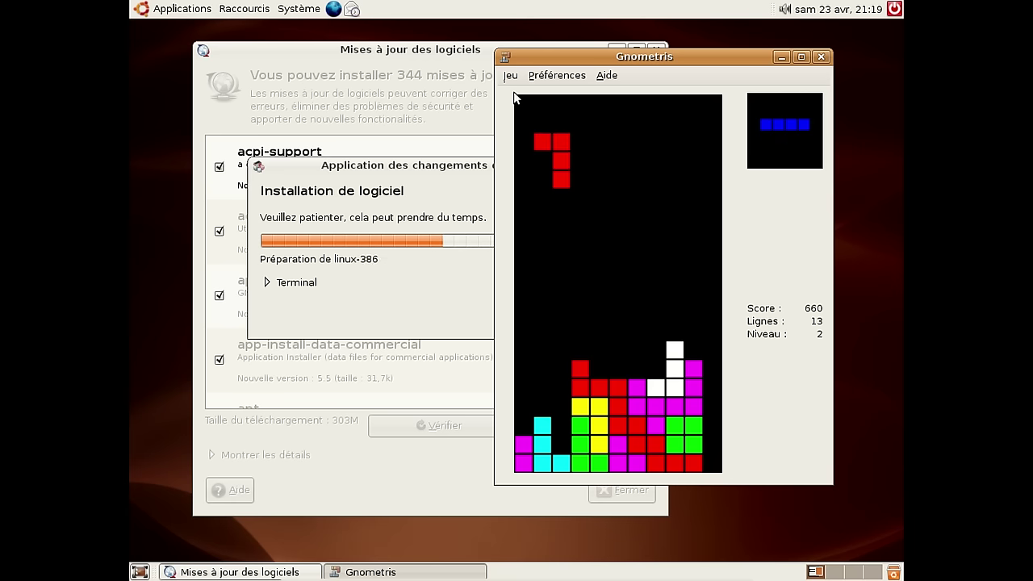
pyautogui.press('Down')
pyautogui.press('Down')
pyautogui.press('Down')
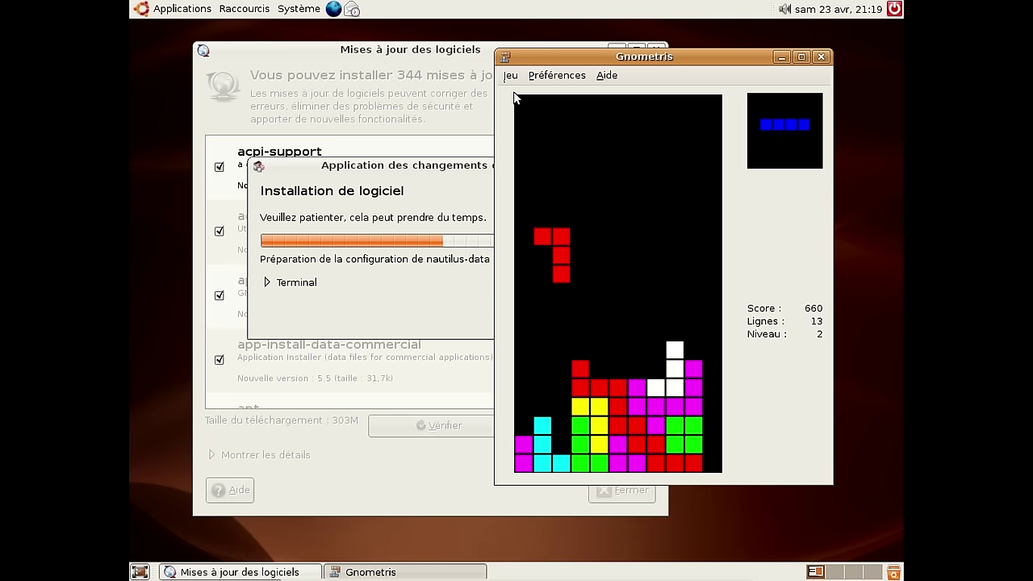
pyautogui.press('space')
# - Drop the blue bar vertically into the empty column at the right wall, then drop the green square beside the white upright
pyautogui.press('Up')
pyautogui.press('Right')
pyautogui.press('Right')
pyautogui.press('Right')
pyautogui.press('Right')
pyautogui.press('space')
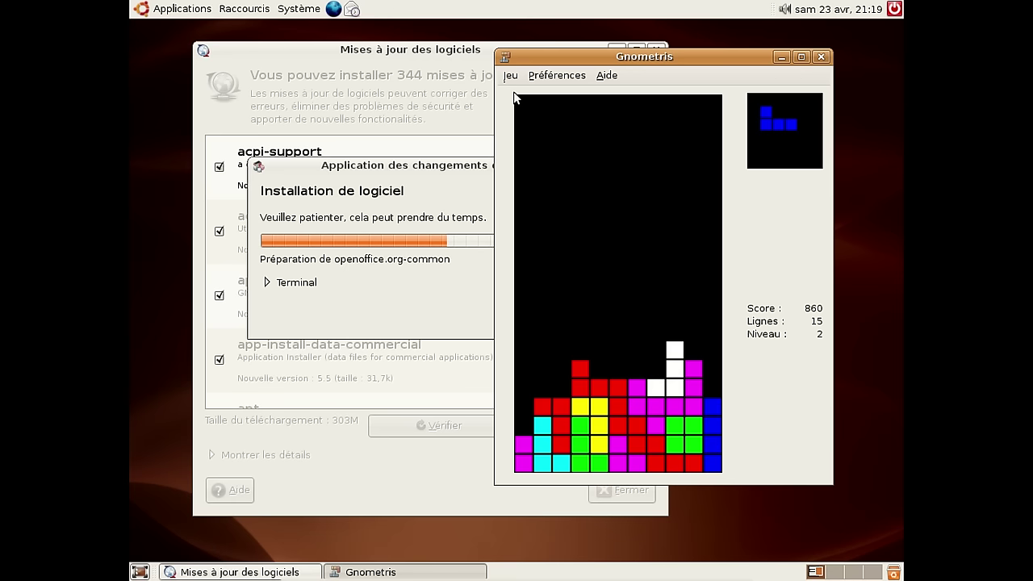
pyautogui.press('Right')
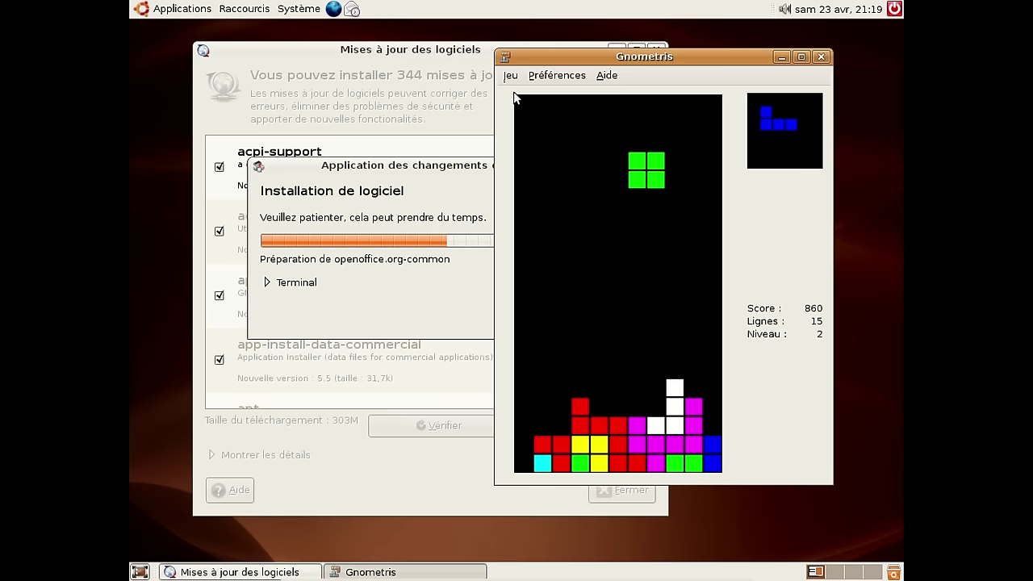
pyautogui.press('space')
# - Turn the blue J-shaped block upside down and drop it into the empty column against the left wall
pyautogui.press('Up')
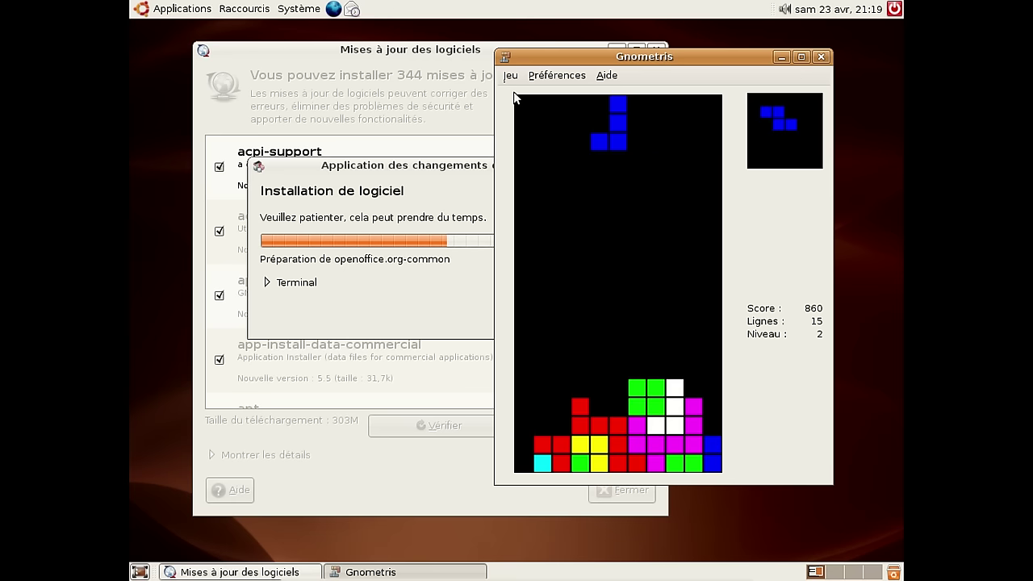
pyautogui.press('Up')
pyautogui.press('Up')
pyautogui.press('Left')
pyautogui.press('Left')
pyautogui.press('Left')
pyautogui.press('Left')
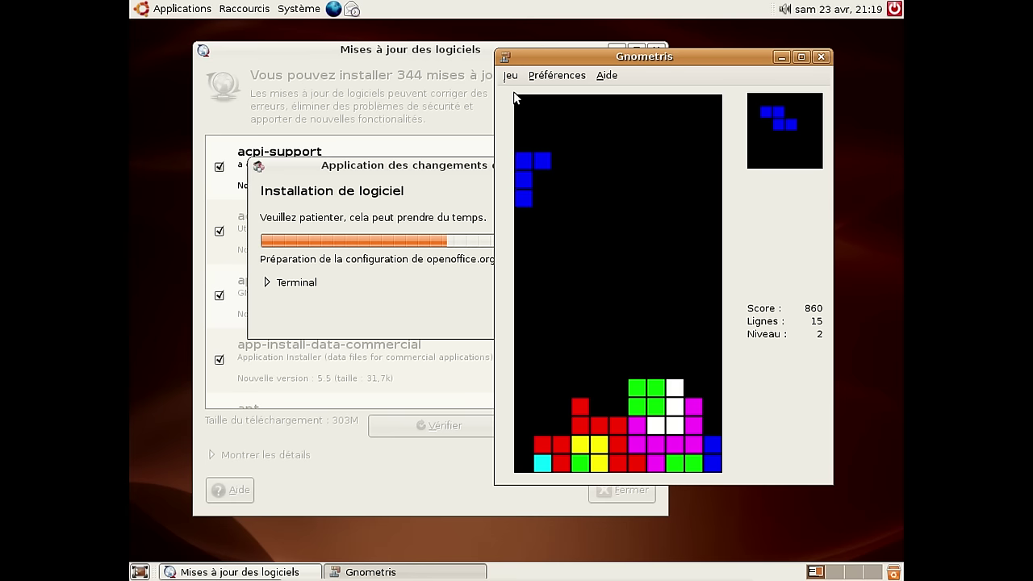
pyautogui.press('space')
# - Lay the blue Z-shaped block flat and lower it onto the red J-shaped block beside the green square
pyautogui.press('Up')
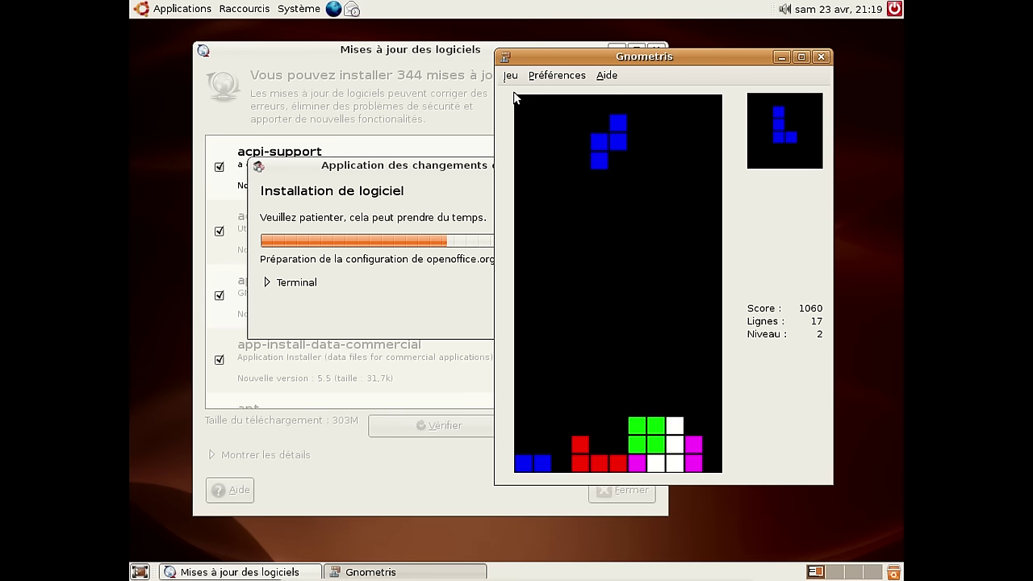
pyautogui.press('Up')
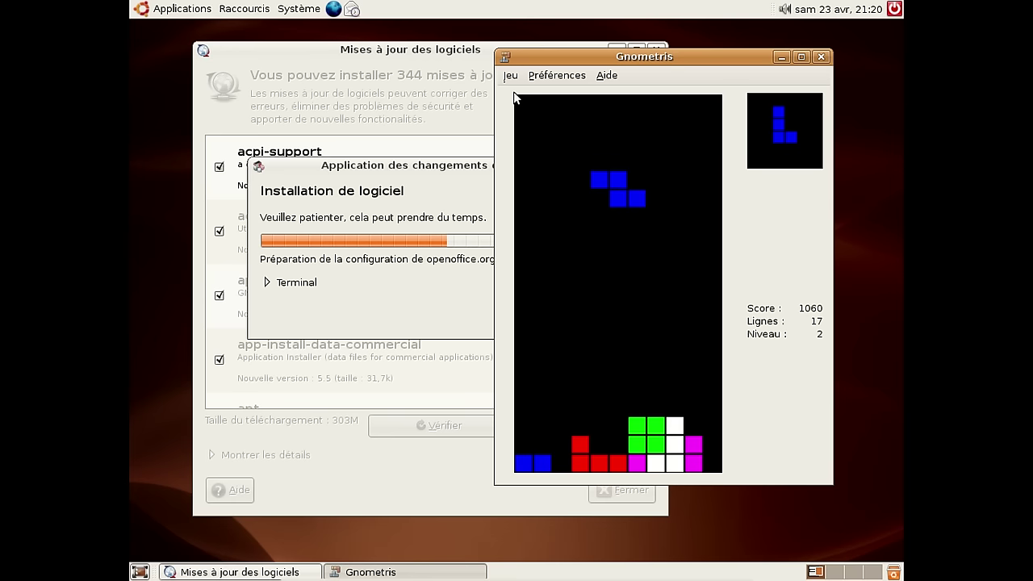
pyautogui.press('Left')
pyautogui.press('Down')
pyautogui.press('Down')
pyautogui.press('Down')
pyautogui.press('Down')
pyautogui.press('Down')
pyautogui.press('Down')
pyautogui.press('Down')
pyautogui.press('Down')
pyautogui.press('Down')
pyautogui.press('Down')
pyautogui.press('Down')
pyautogui.press('Down')
# - Turn the blue L-shaped block upside down and lower its long side into the empty column at the right wall
pyautogui.press('Up')
pyautogui.press('Up')
pyautogui.press('Right')
pyautogui.press('Right')
pyautogui.press('Right')
pyautogui.press('Right')
pyautogui.press('Down')
pyautogui.press('Down')
pyautogui.press('Down')
pyautogui.press('Down')
pyautogui.press('Down')
pyautogui.press('Down')
pyautogui.press('Down')
pyautogui.press('Down')
pyautogui.press('Down')
pyautogui.press('Down')
pyautogui.press('Down')
pyautogui.press('Down')
pyautogui.press('Down')
pyautogui.press('Down')
# - Rotate the red L-shaped block flat with its tip down and drop it into the one-cell notch beside the green square
pyautogui.press('Up')
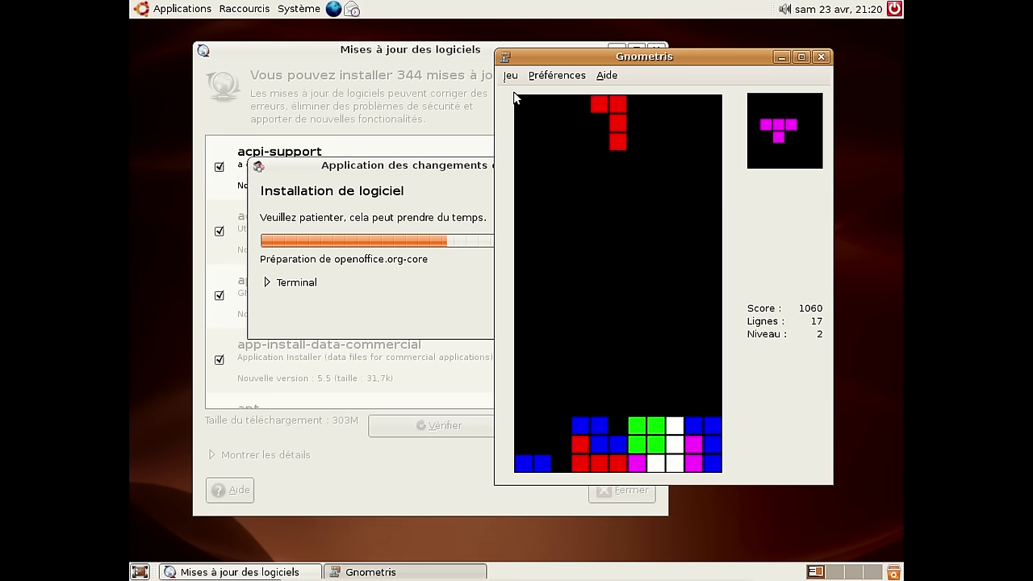
pyautogui.press('Up')
pyautogui.press('Up')
pyautogui.press('Up')
pyautogui.press('Up')
pyautogui.press('Up')
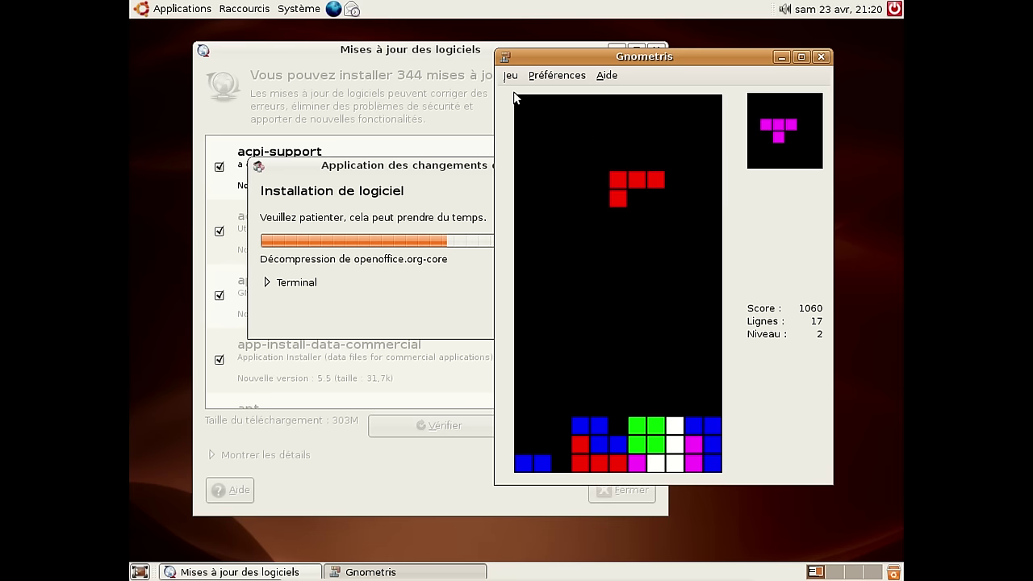
pyautogui.press('space')
# - Rotate the magenta T-shaped block to point left and drop it into the gap beside the two blue cells
pyautogui.press('Up')
pyautogui.press('Up')
pyautogui.press('Up')
pyautogui.press('Left')
pyautogui.press('Left')
pyautogui.press('Left')
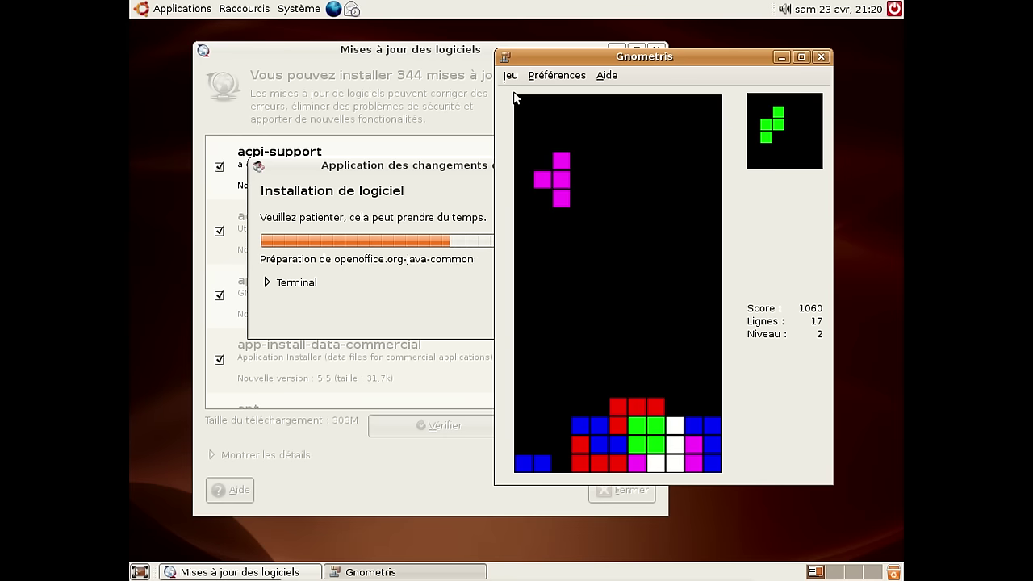
pyautogui.press('space')
# - Drop the upright green Z-shaped block against the left wall, then close Gnometris
pyautogui.press('Left')
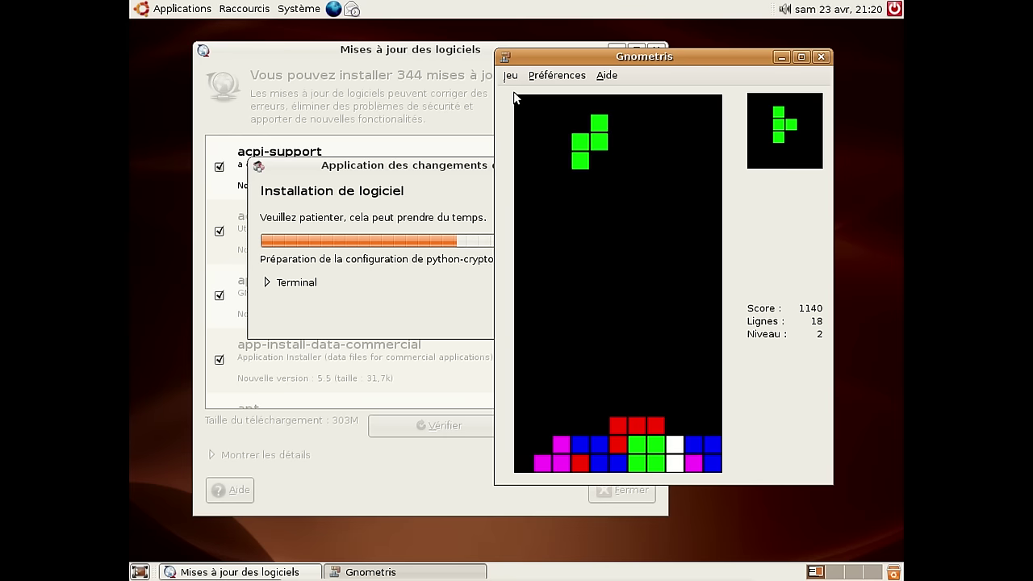
pyautogui.press('Left')
pyautogui.press('Left')
pyautogui.press('Left')
pyautogui.press('space')
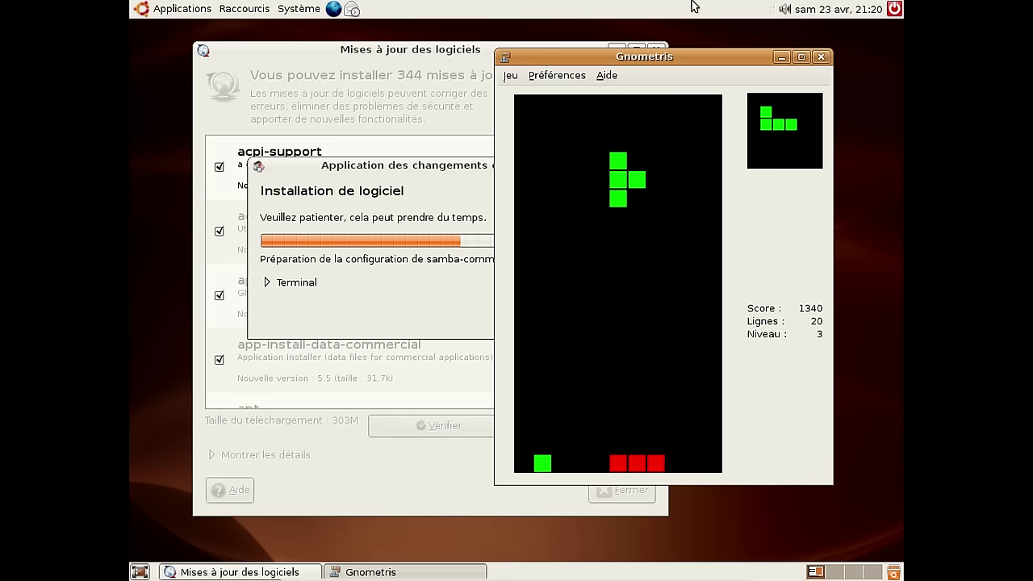
pyautogui.click(820, 58)
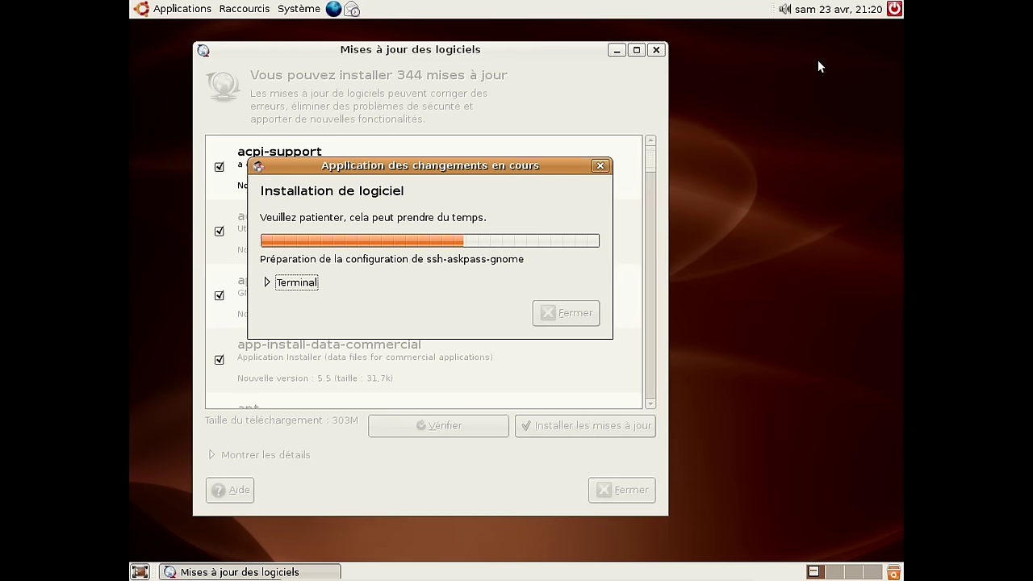
# - Look through the list of installed games without launching one, then show and hide the calendar
pyautogui.click(165, 10)
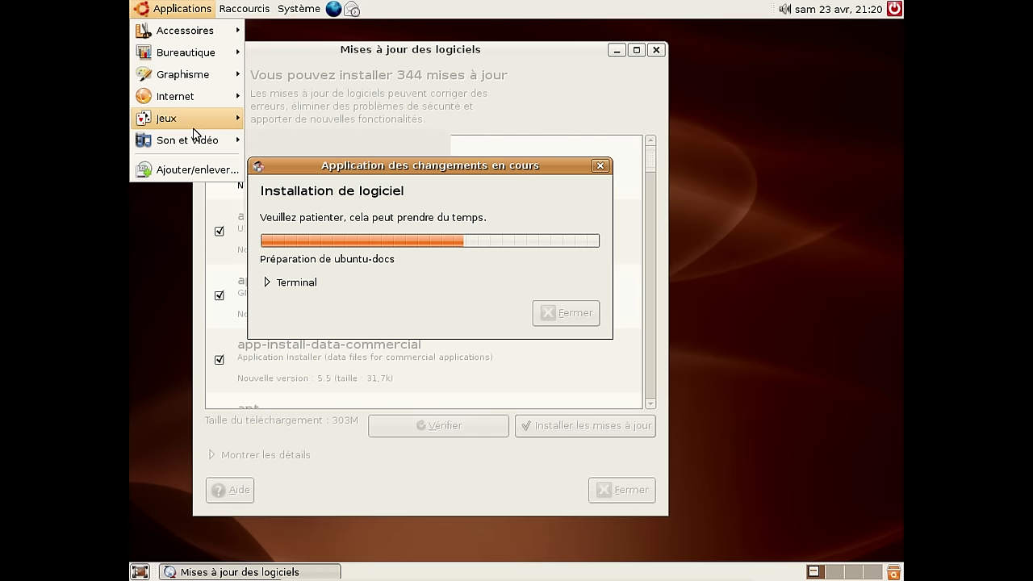
pyautogui.moveTo(192, 127)
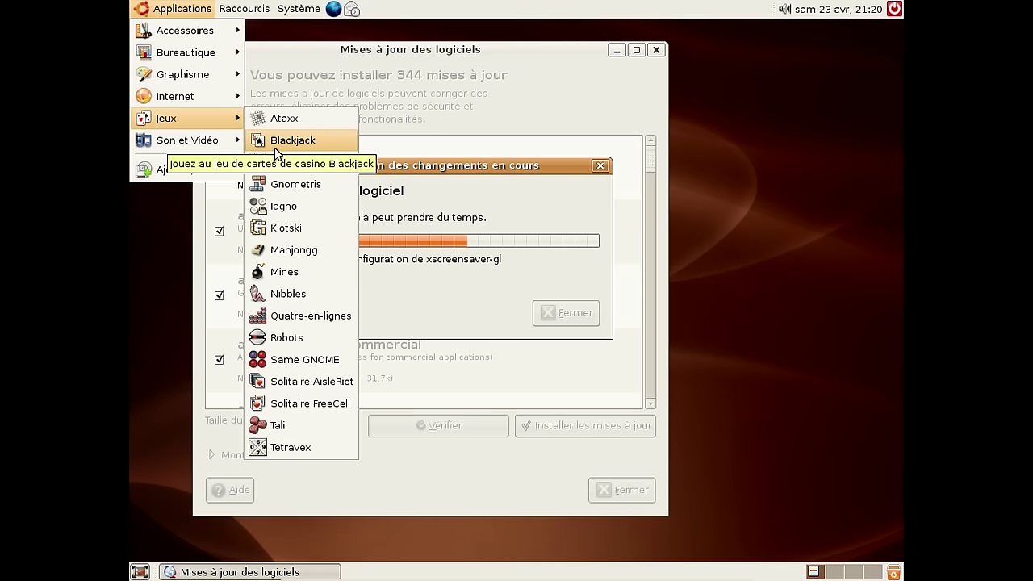
pyautogui.press('Escape')
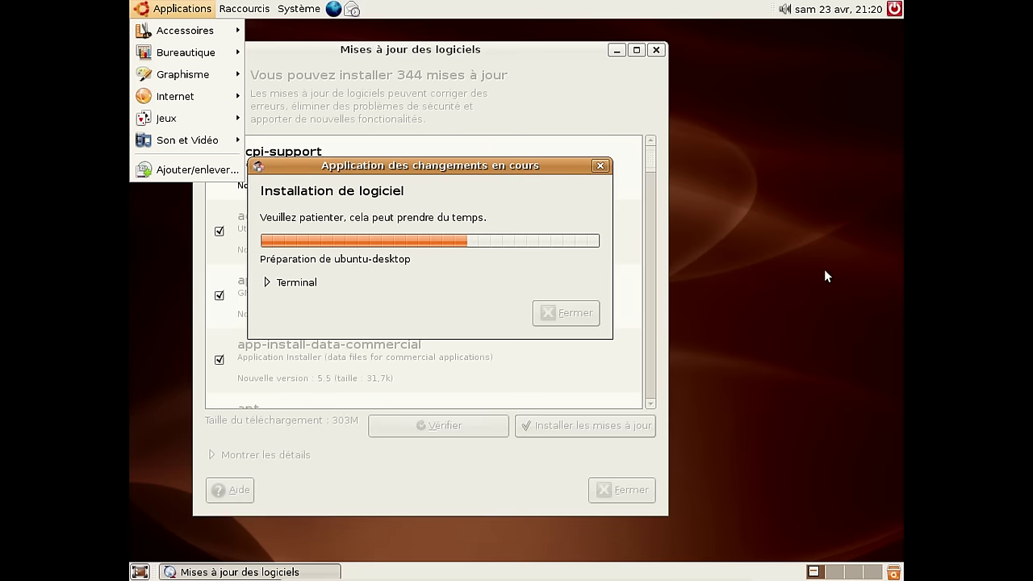
pyautogui.press('Escape')
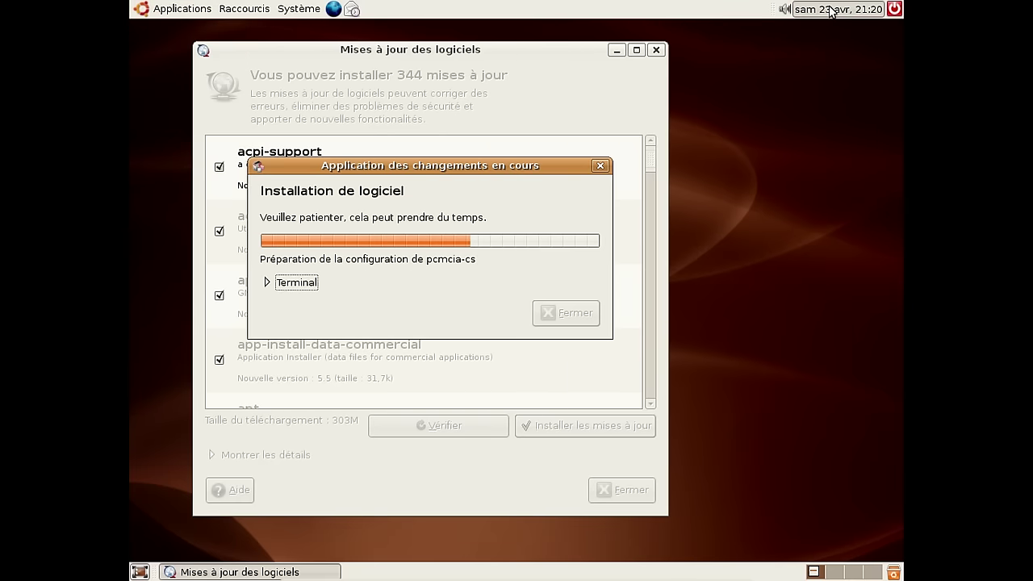
pyautogui.click(831, 11)
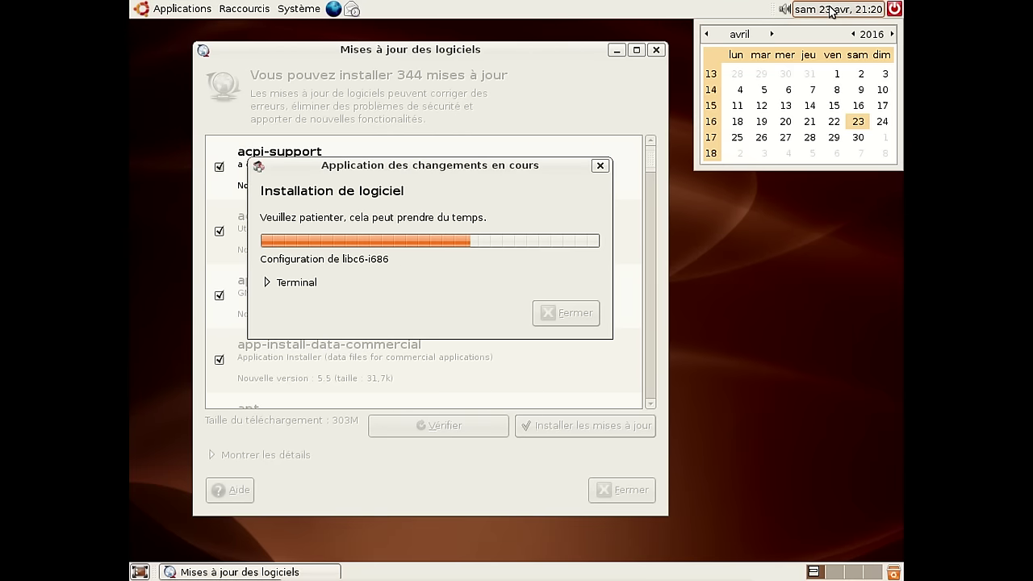
pyautogui.click(831, 11)
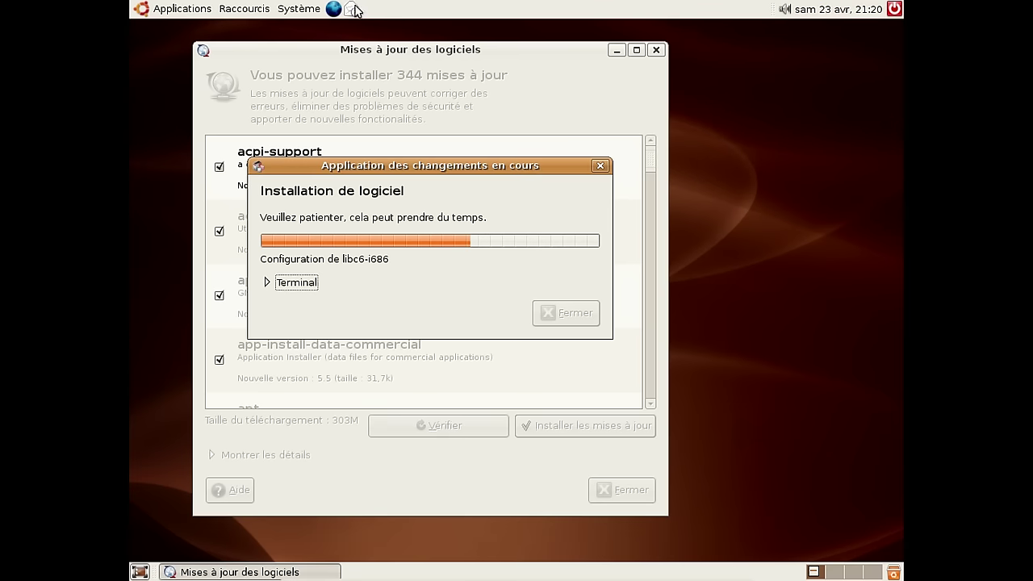
# - Open and close the information about Ubuntu, then view and close the information about the GNOME desktop
pyautogui.click(312, 9)
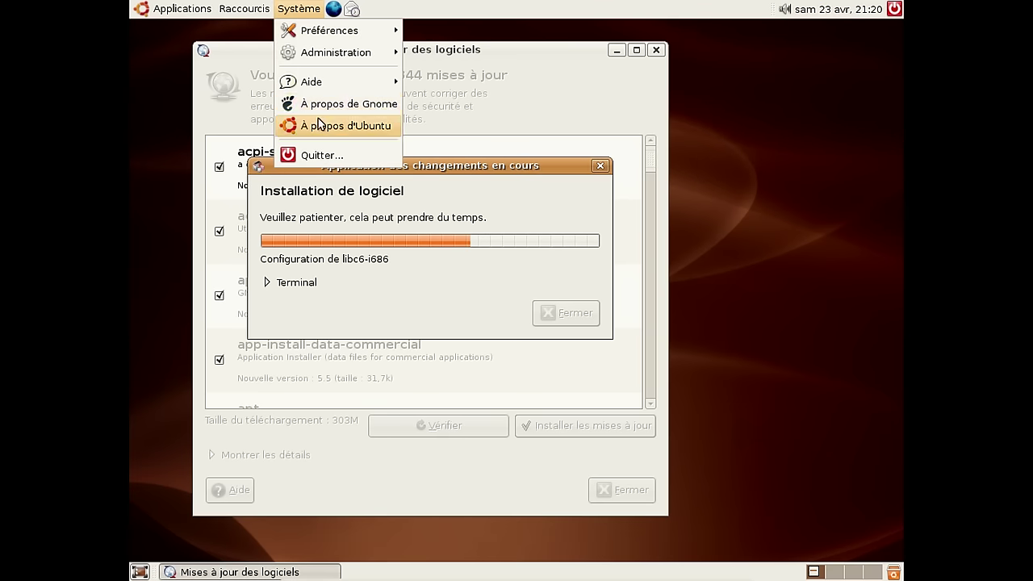
pyautogui.click(342, 126)
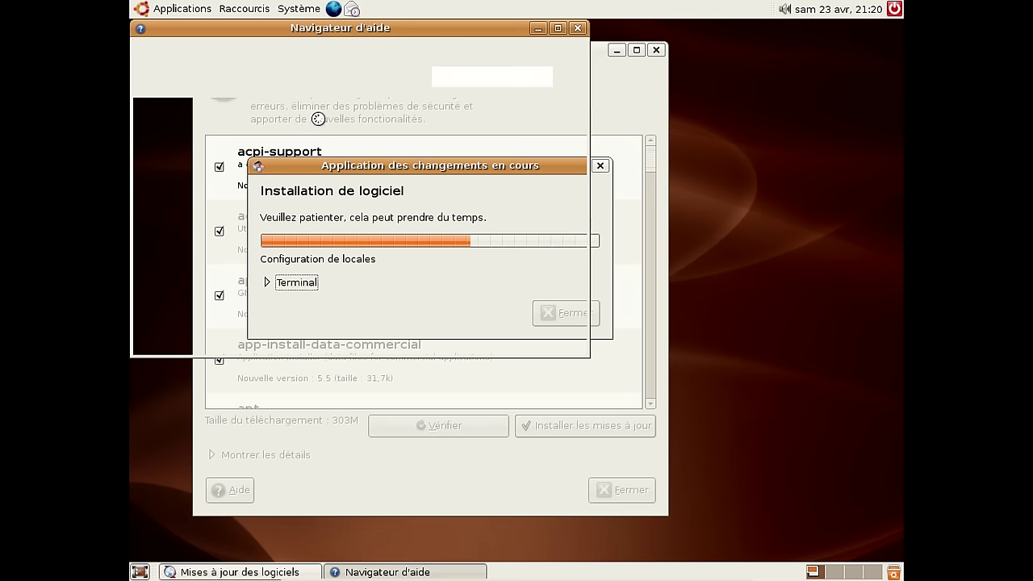
pyautogui.click(577, 29)
pyautogui.click(299, 9)
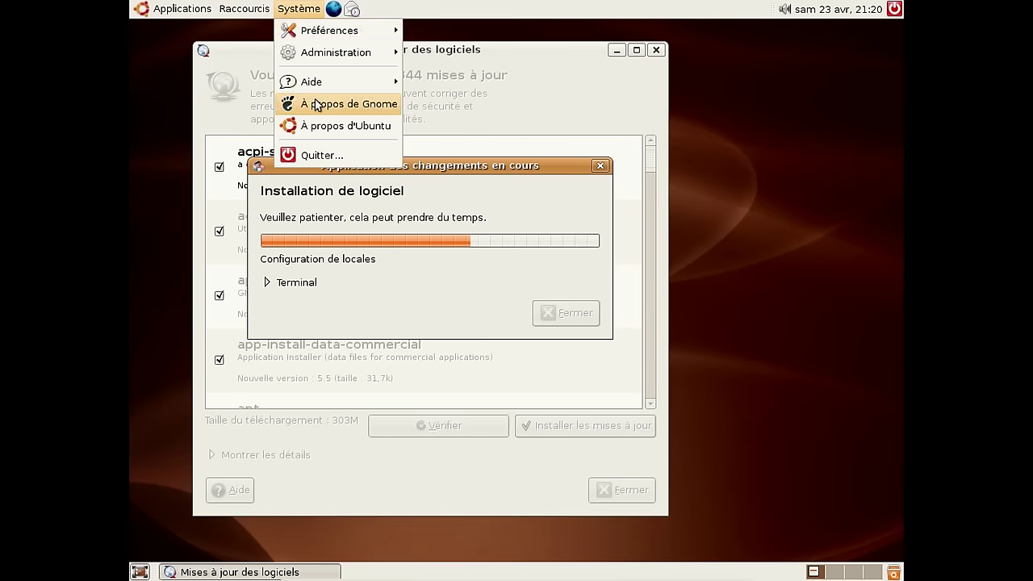
pyautogui.click(316, 105)
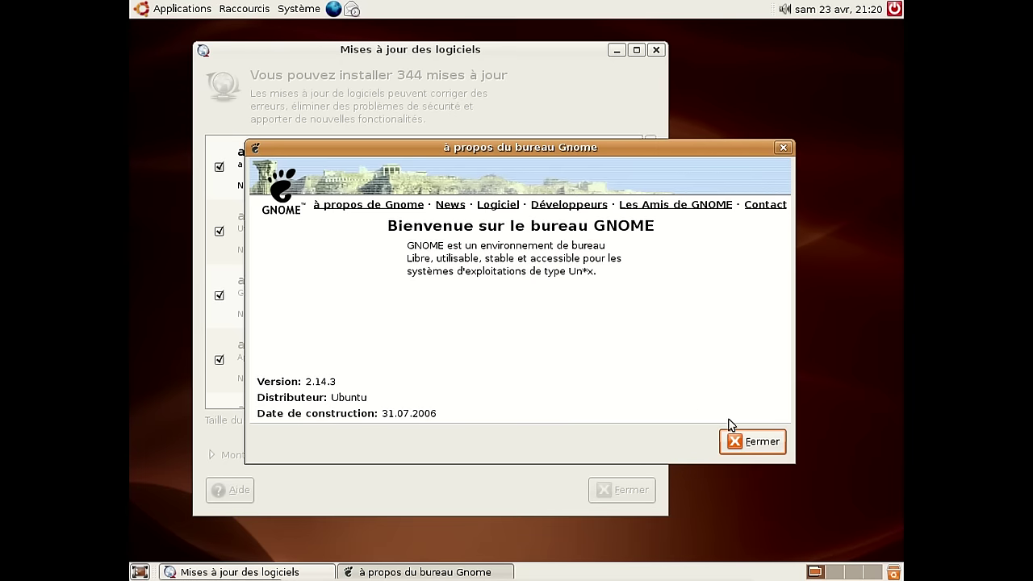
pyautogui.click(763, 442)
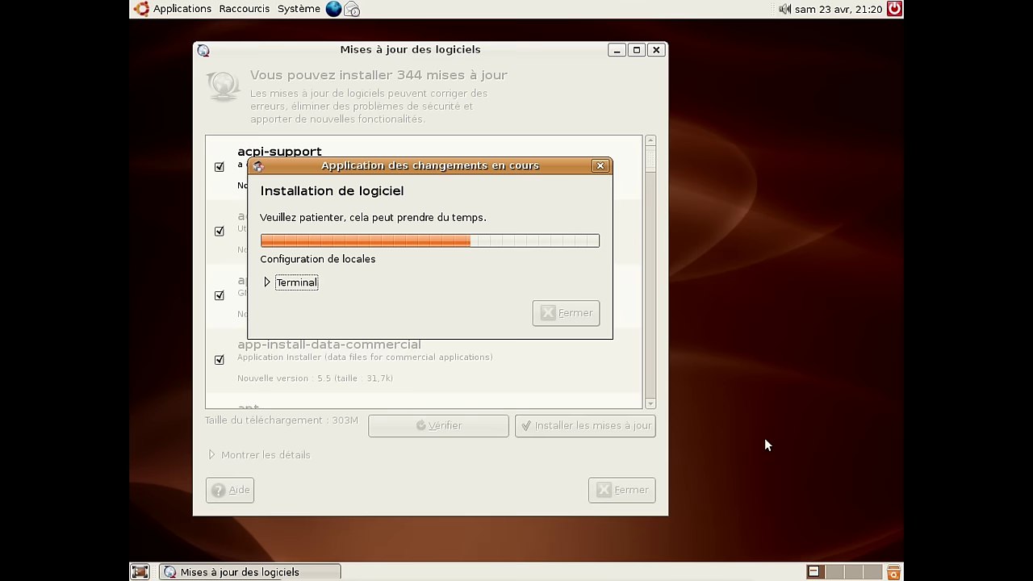
# - Show the terminal output of the update installation and collapse it again
pyautogui.click(306, 283)
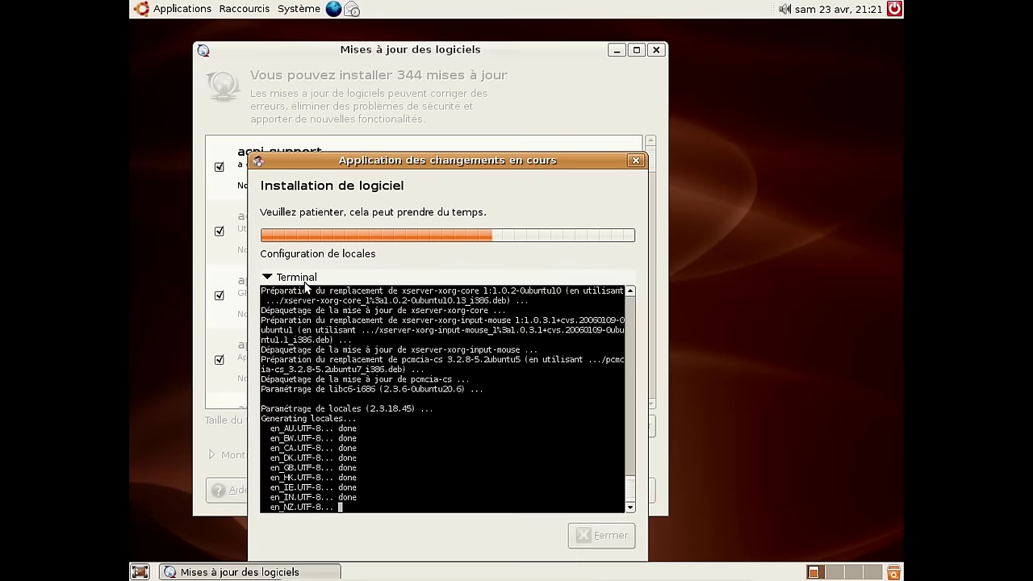
pyautogui.click(305, 284)
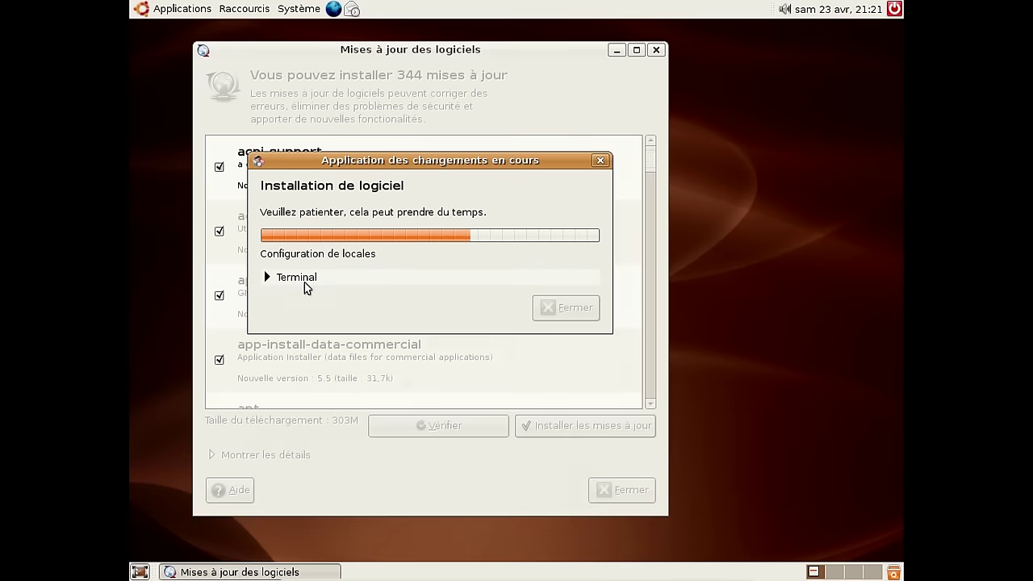
# - Clear the list of recent documents
pyautogui.click(269, 8)
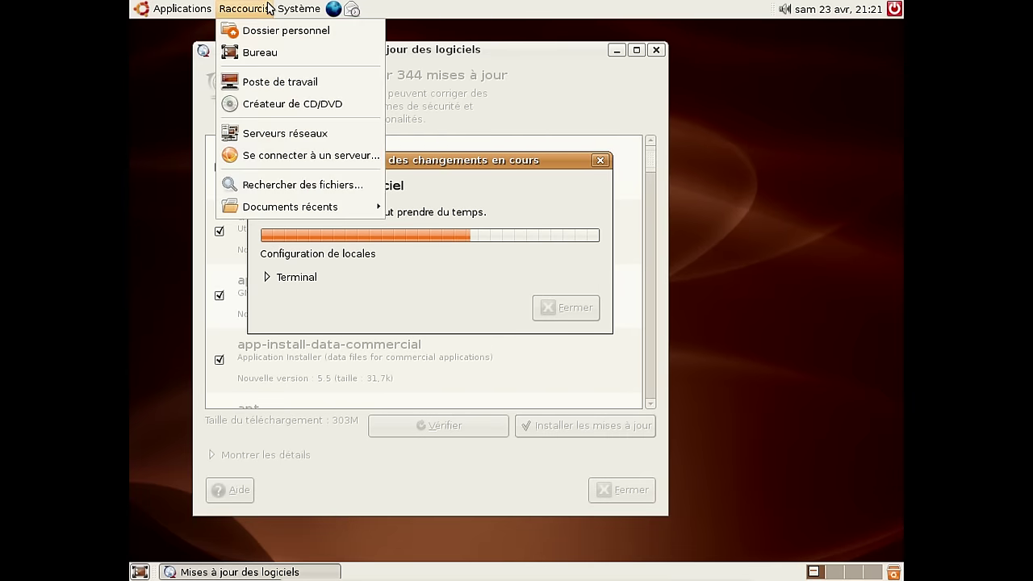
pyautogui.moveTo(329, 208)
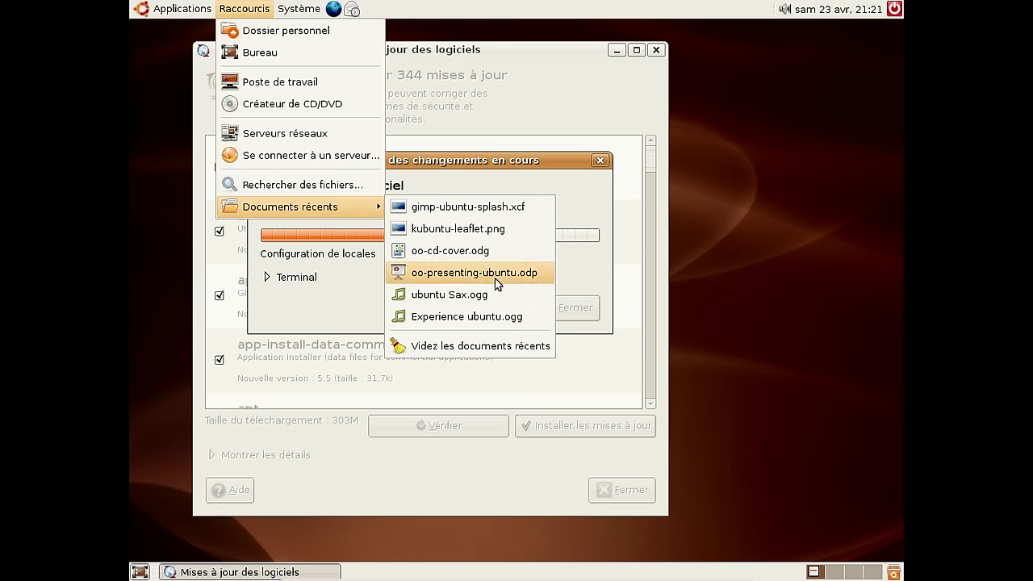
pyautogui.click(497, 343)
pyautogui.click(658, 351)
# - Open the CD/DVD creator folder to view it, then close its window
pyautogui.click(244, 8)
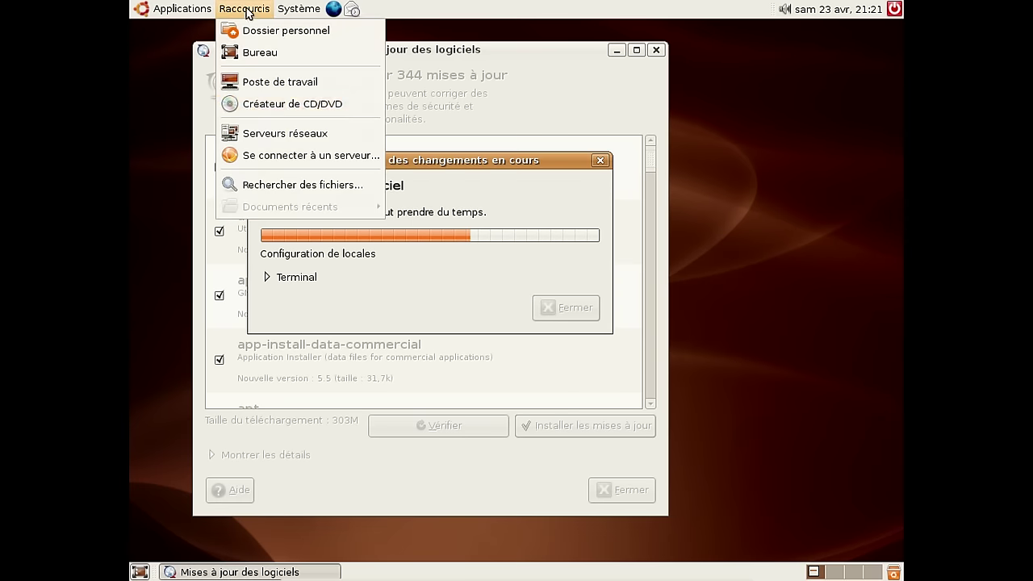
pyautogui.click(287, 102)
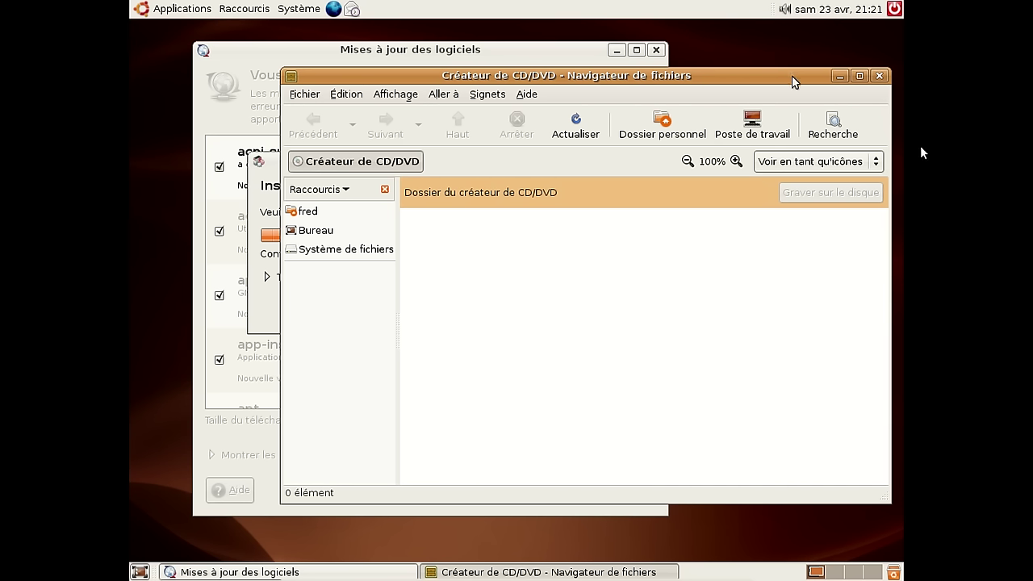
pyautogui.hotkey('ctrl', 'w')
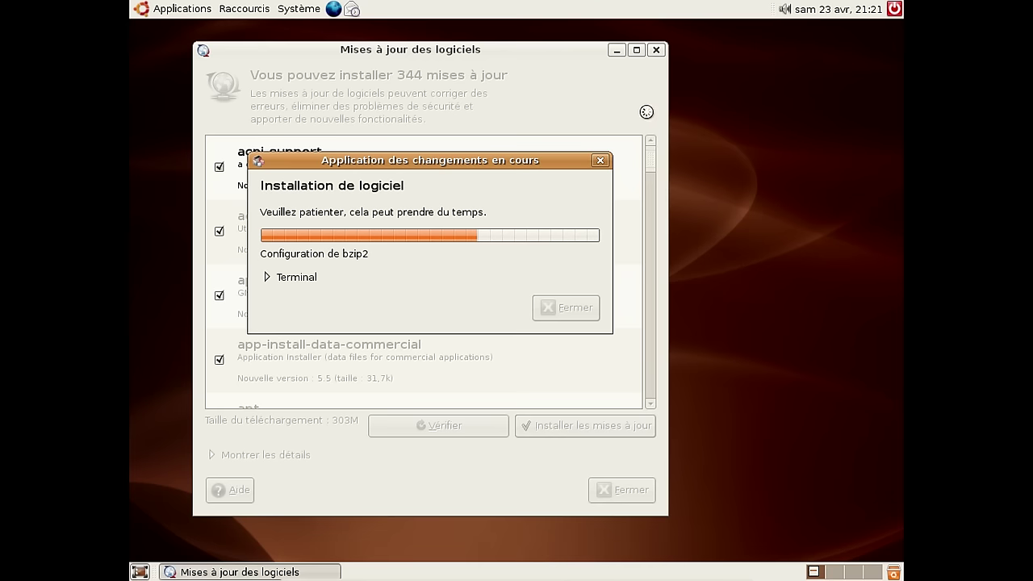
# - Leave full-screen mode, disable mouse pointer integration for the virtual machine, and return to full screen
pyautogui.hotkey('ctrl', 'f')
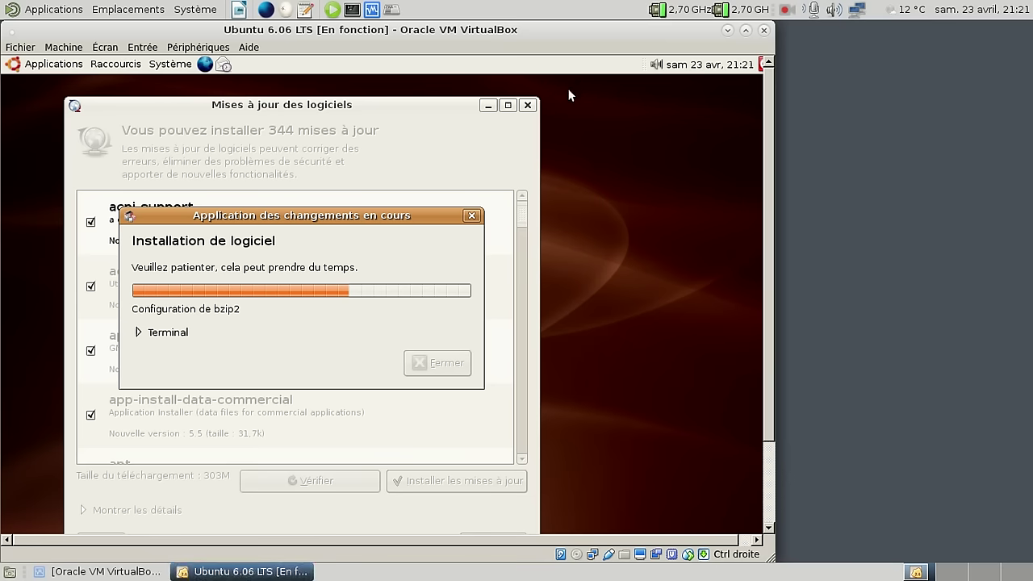
pyautogui.click(215, 45)
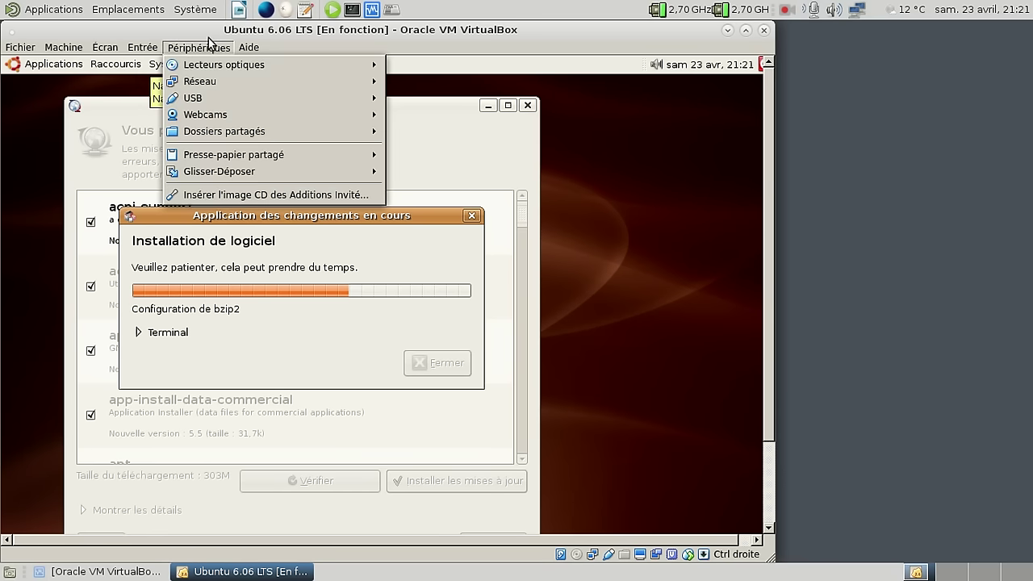
pyautogui.moveTo(145, 47)
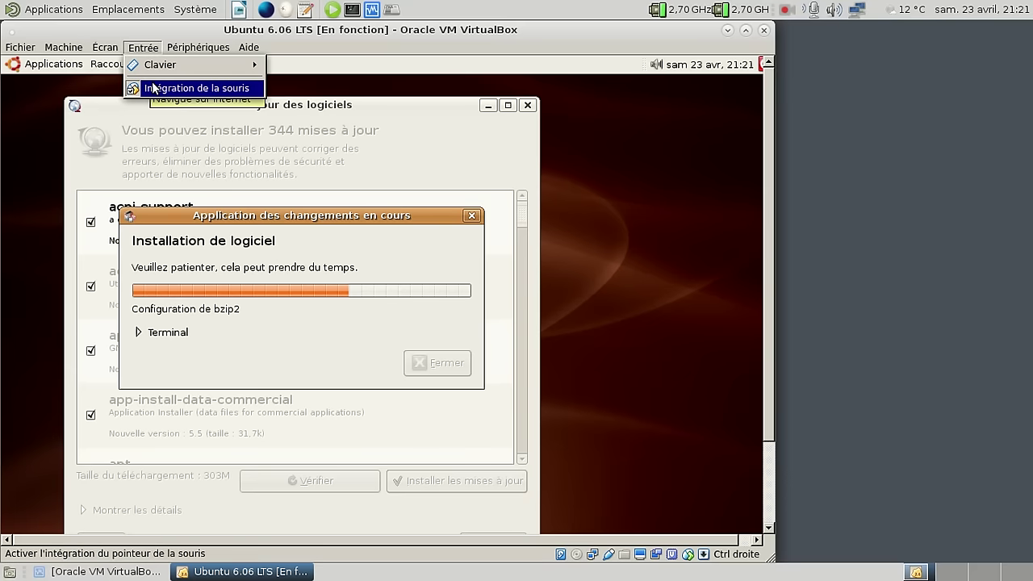
pyautogui.click(153, 88)
pyautogui.click(145, 48)
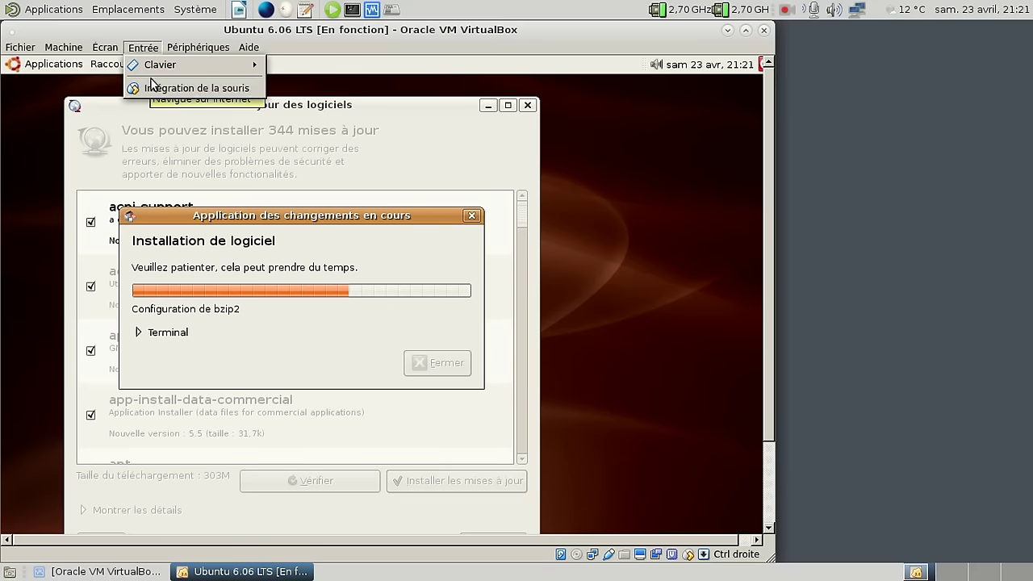
pyautogui.click(561, 137)
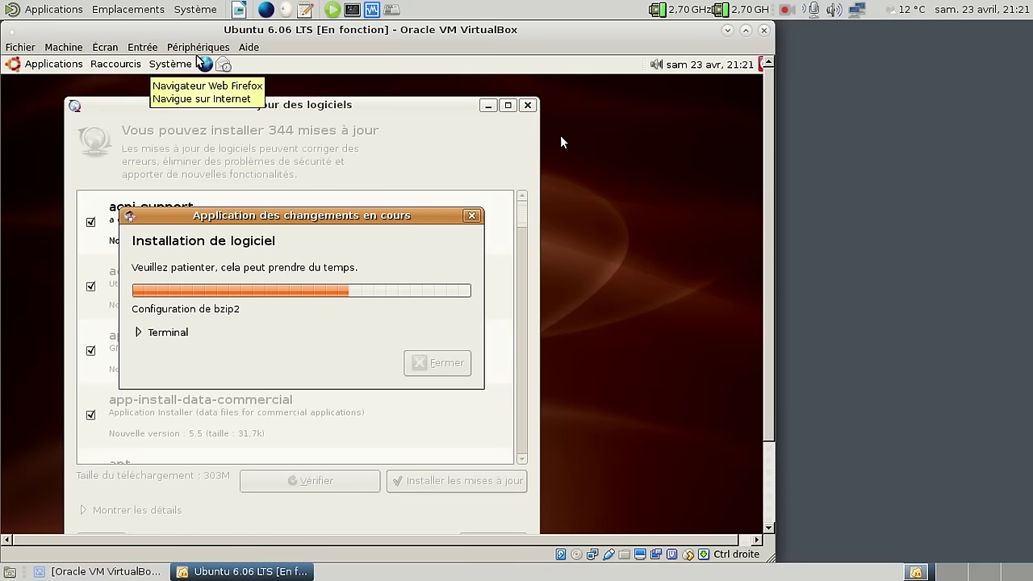
pyautogui.press('Control_R+f')
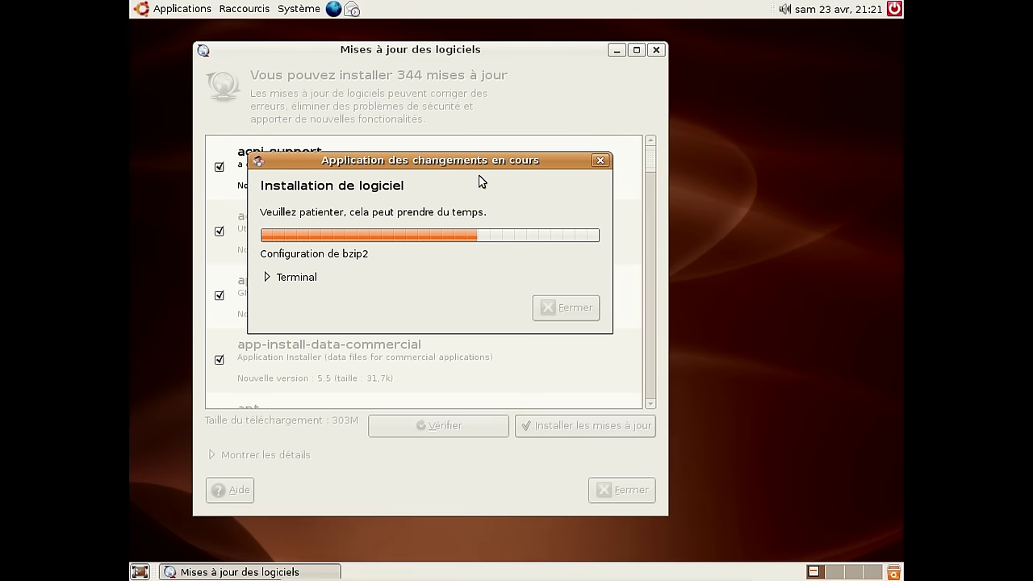
# - Show the terminal output of the update installation and collapse it again
pyautogui.click(284, 279)
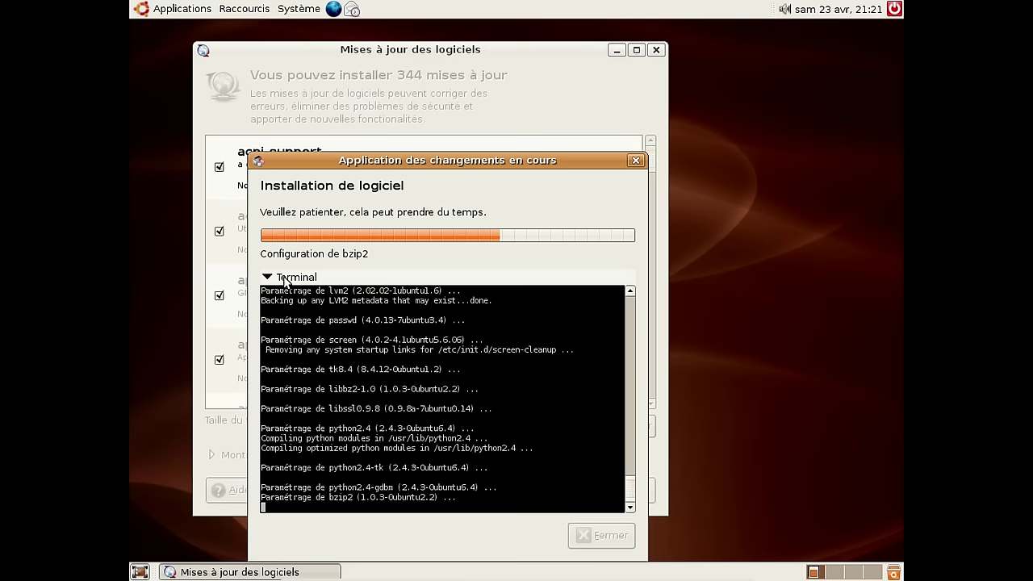
pyautogui.click(284, 278)
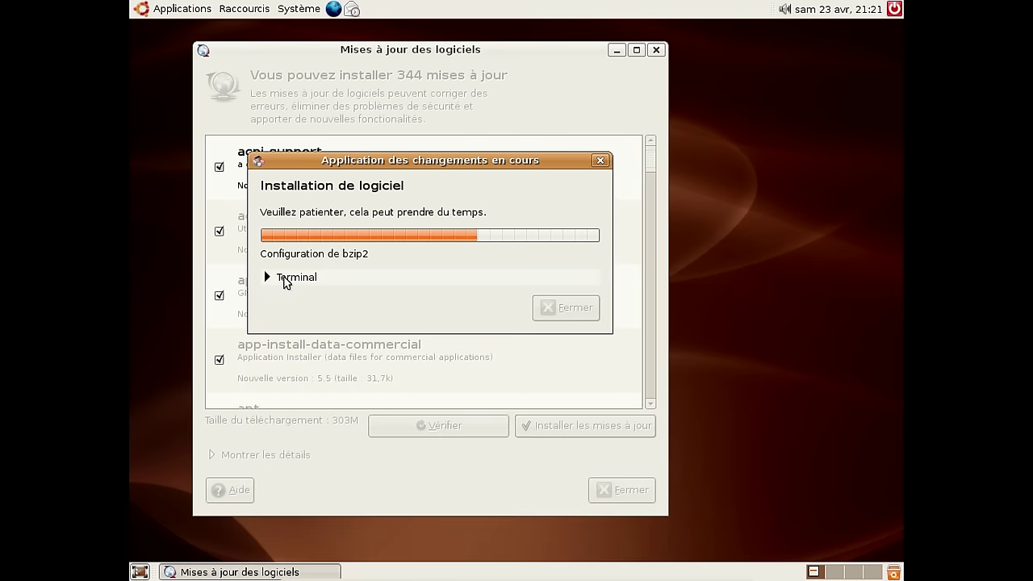
pyautogui.click(297, 9)
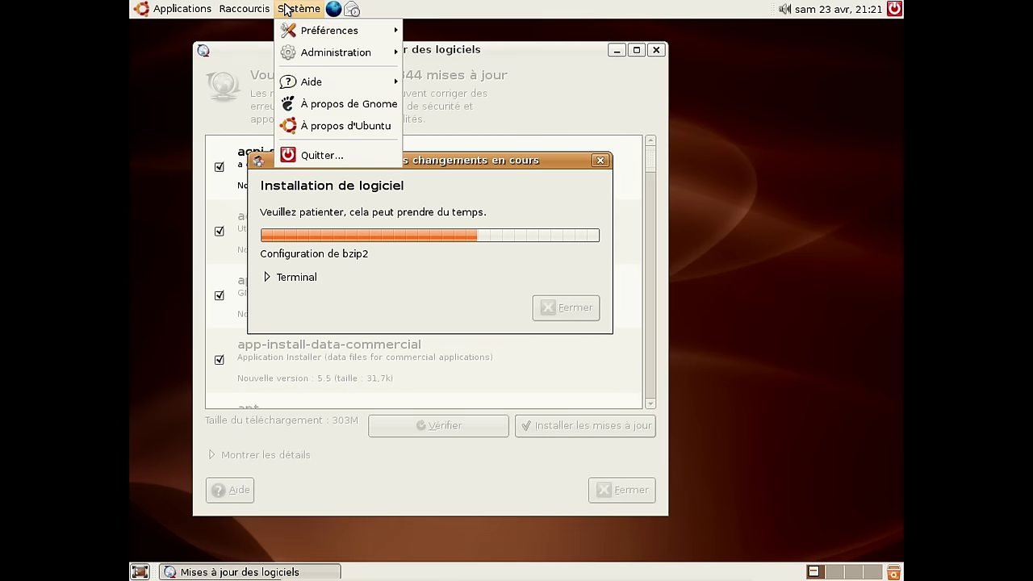
pyautogui.moveTo(192, 9)
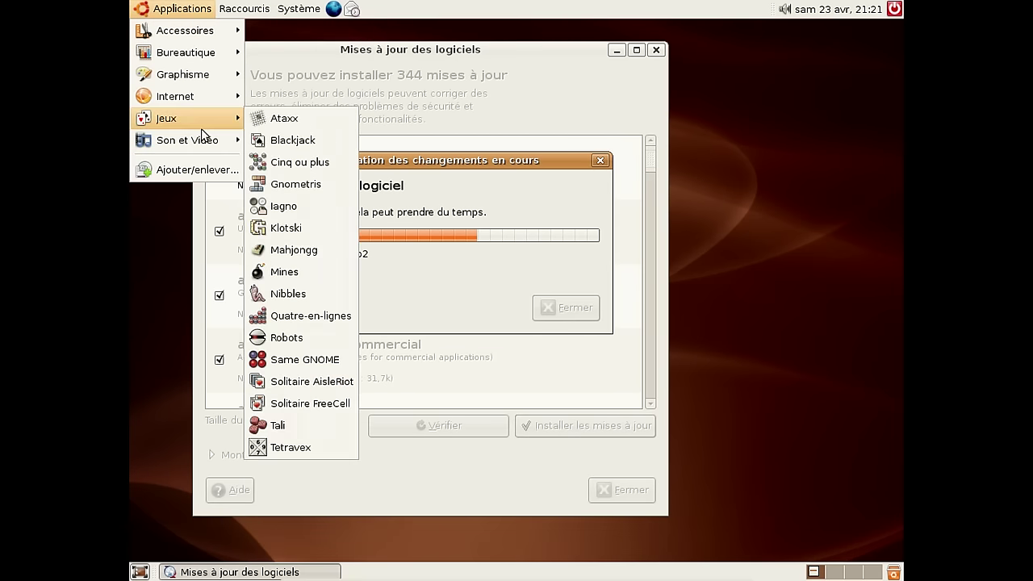
pyautogui.moveTo(203, 138)
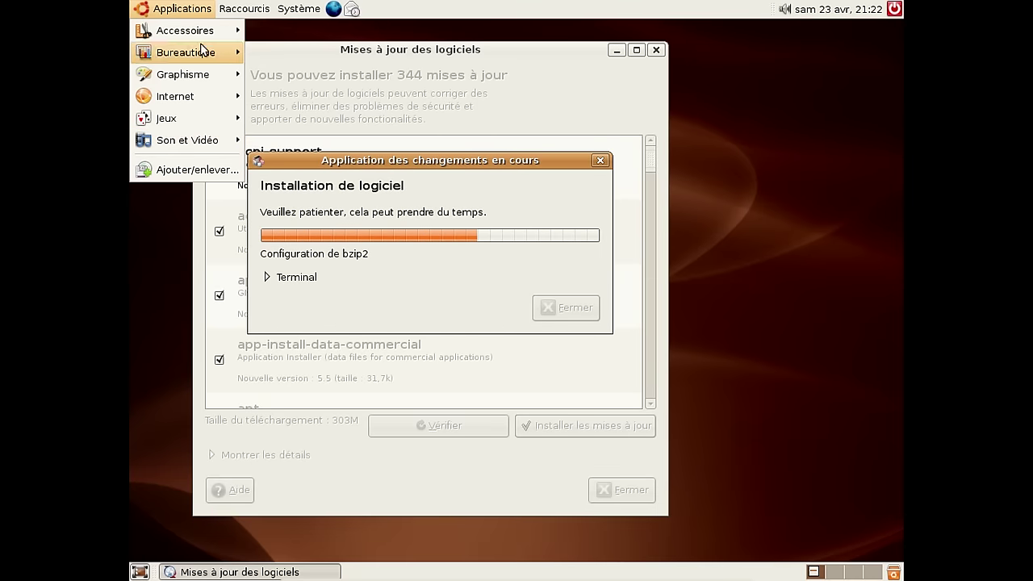
pyautogui.moveTo(296, 18)
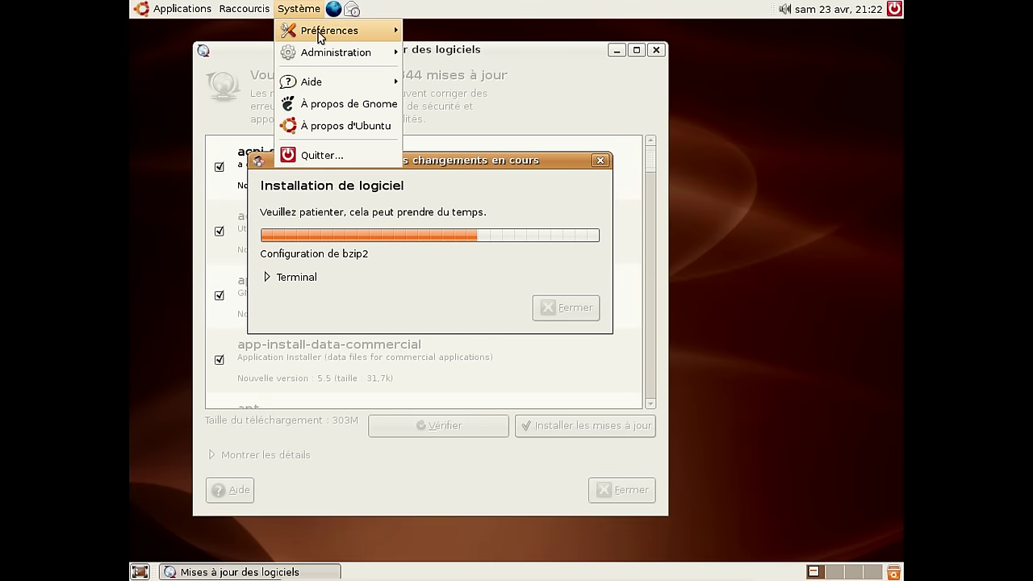
pyautogui.moveTo(319, 36)
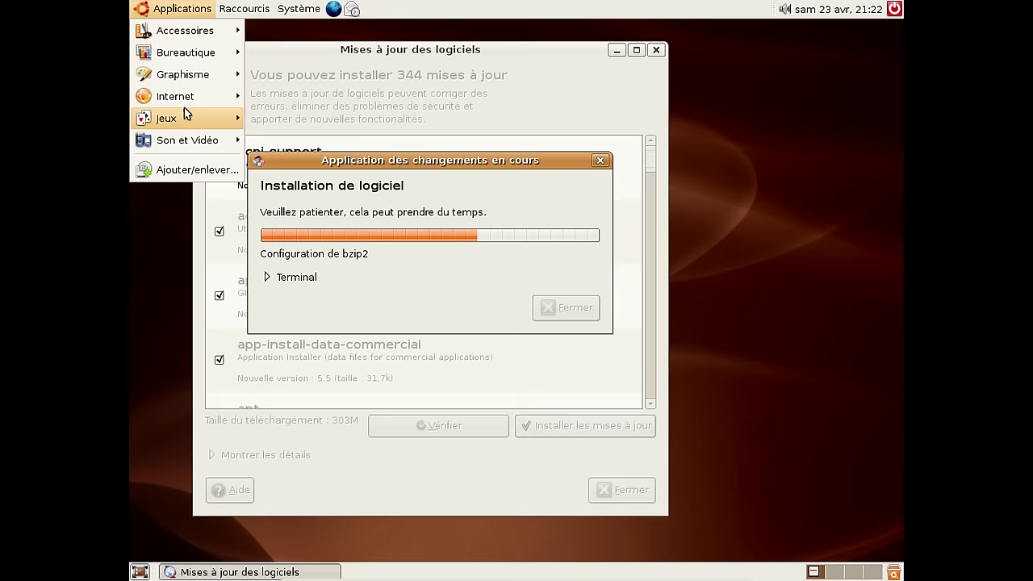
pyautogui.moveTo(190, 35)
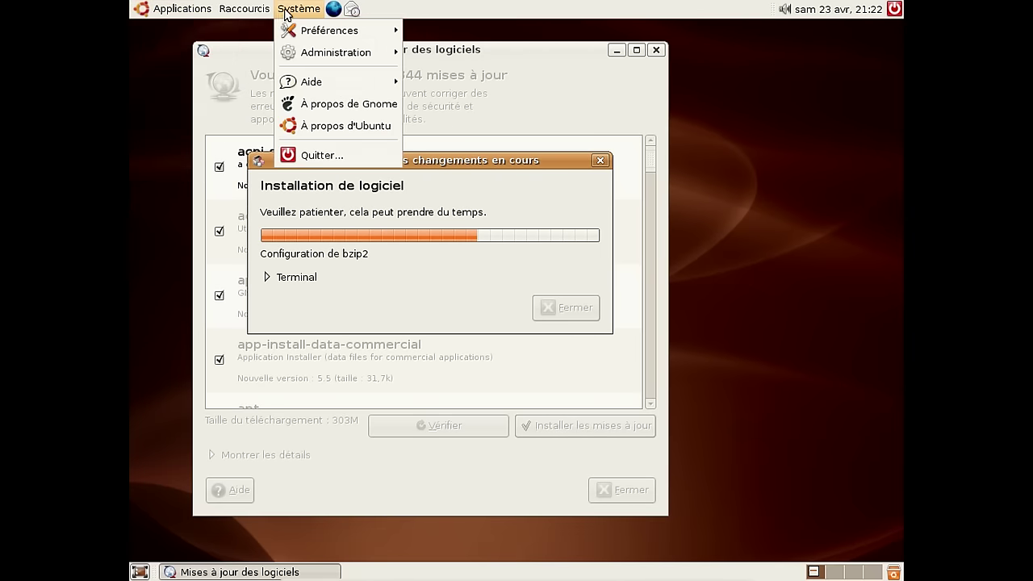
# - Open the System Monitor, scroll through the process list and examine the CPU, memory and network usage graphs
pyautogui.moveTo(305, 55)
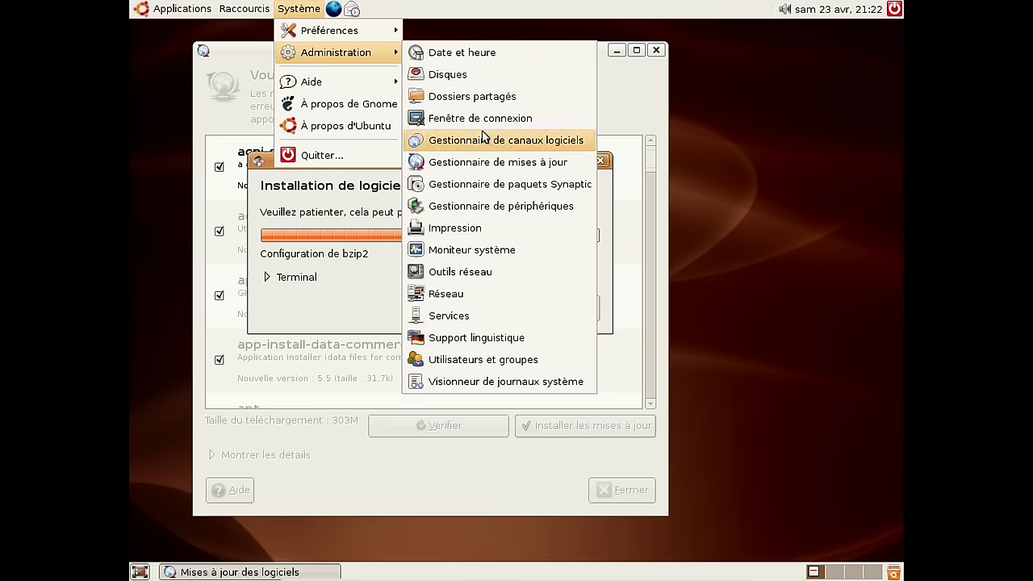
pyautogui.click(500, 249)
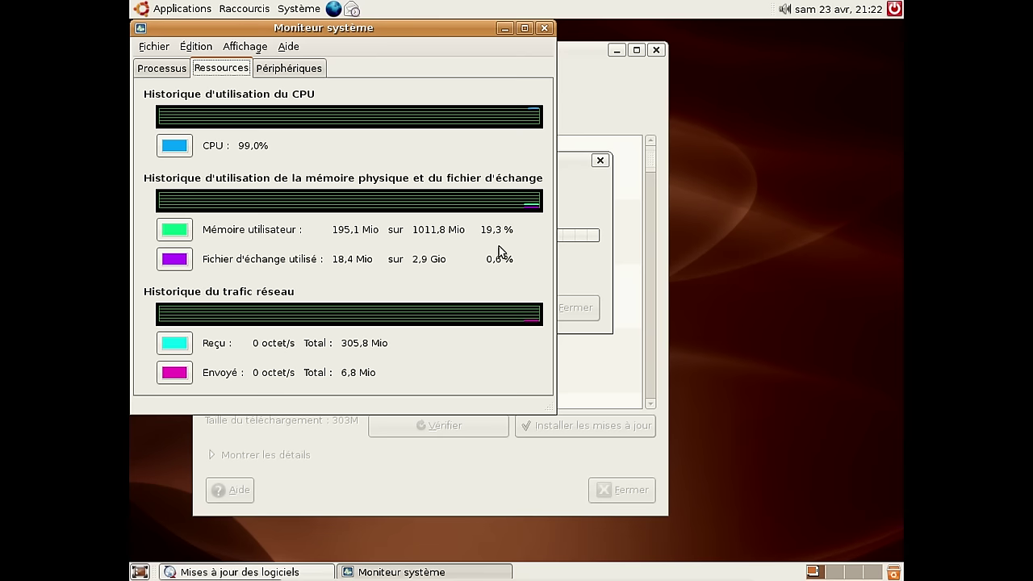
pyautogui.click(179, 73)
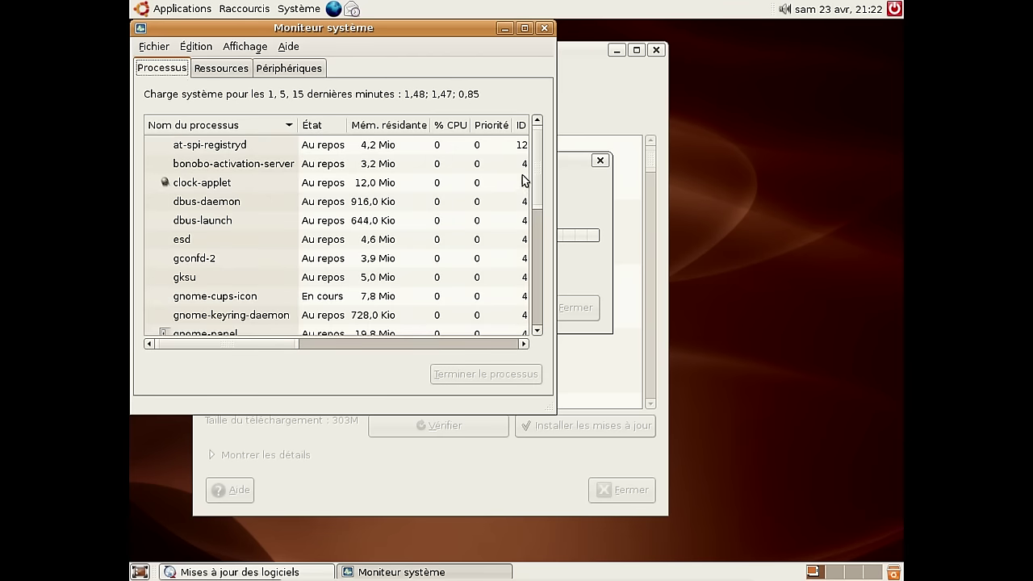
pyautogui.moveTo(537, 166); pyautogui.dragTo(537, 294)
pyautogui.click(241, 72)
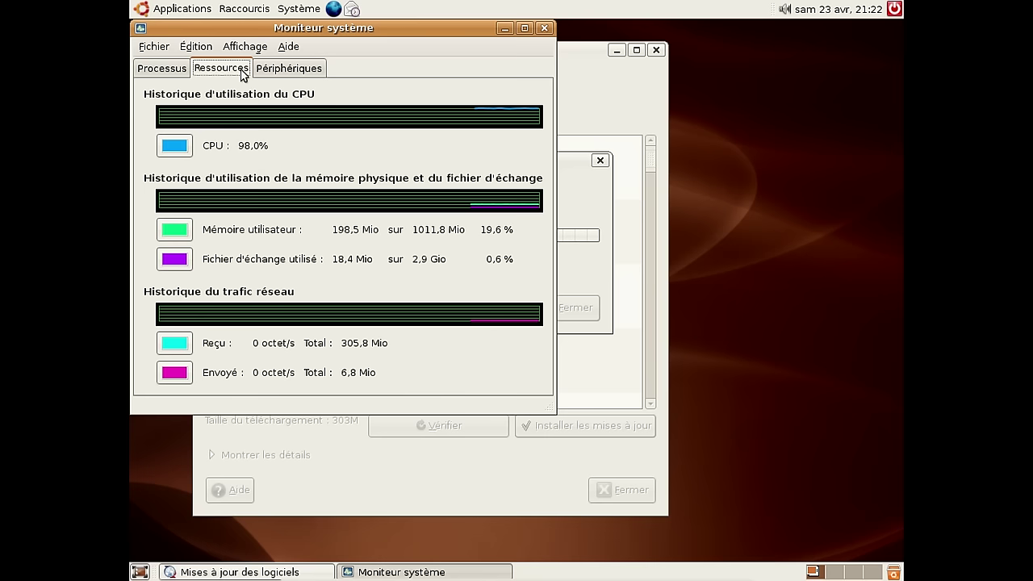
# - Check the update installation's terminal output twice, glancing at the System Monitor in between, and leave the output collapsed
pyautogui.click(583, 67)
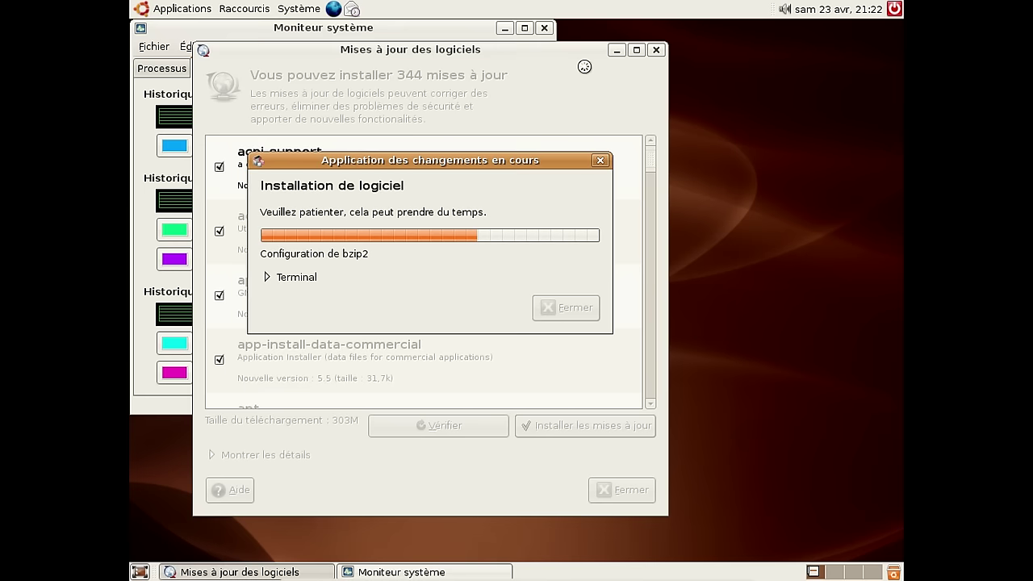
pyautogui.click(289, 278)
pyautogui.click(288, 278)
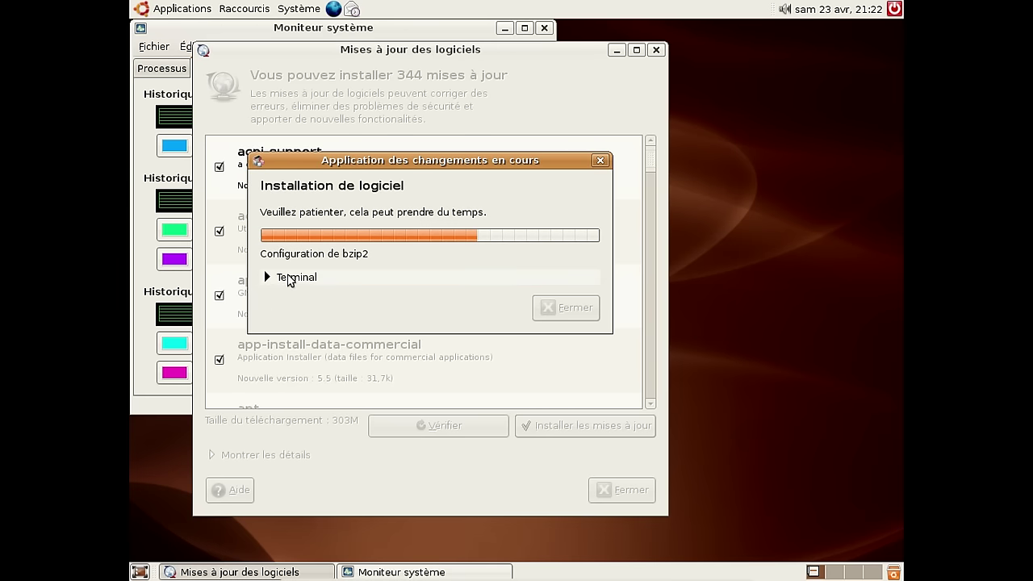
pyautogui.click(247, 31)
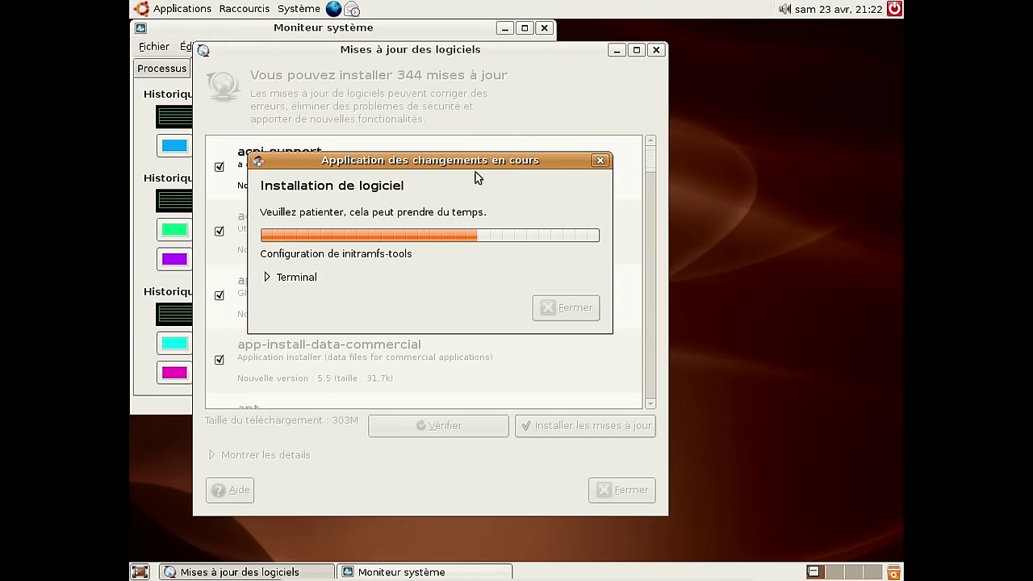
pyautogui.click(296, 277)
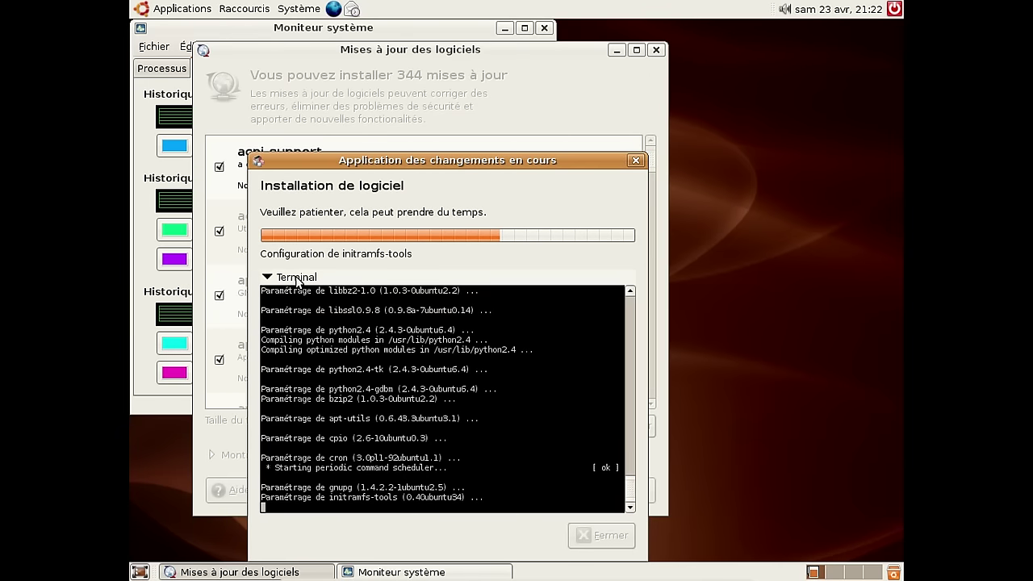
pyautogui.click(297, 277)
# - View the storage device usage in the System Monitor, bring the update progress forward and close the monitor
pyautogui.click(266, 30)
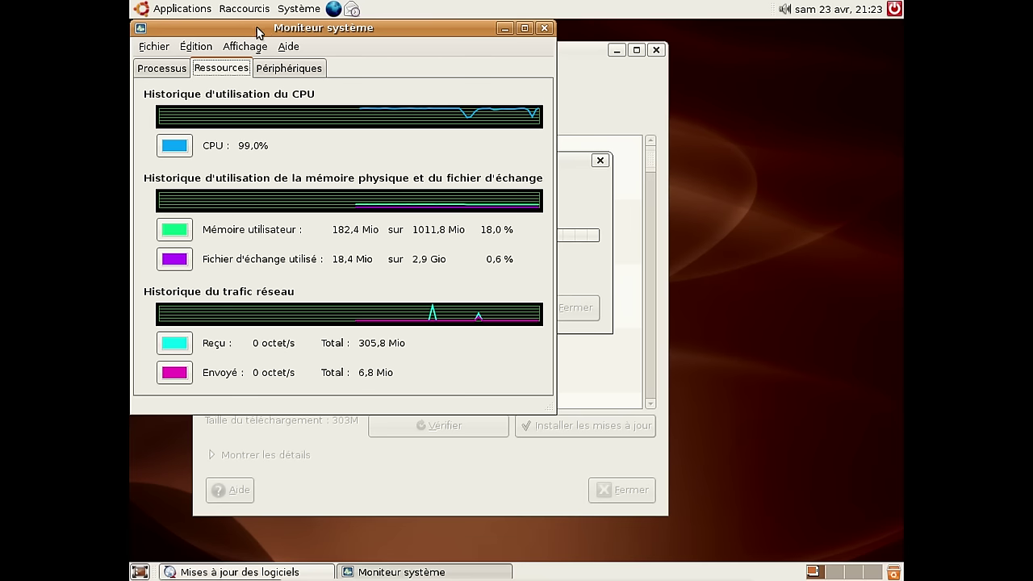
pyautogui.click(278, 73)
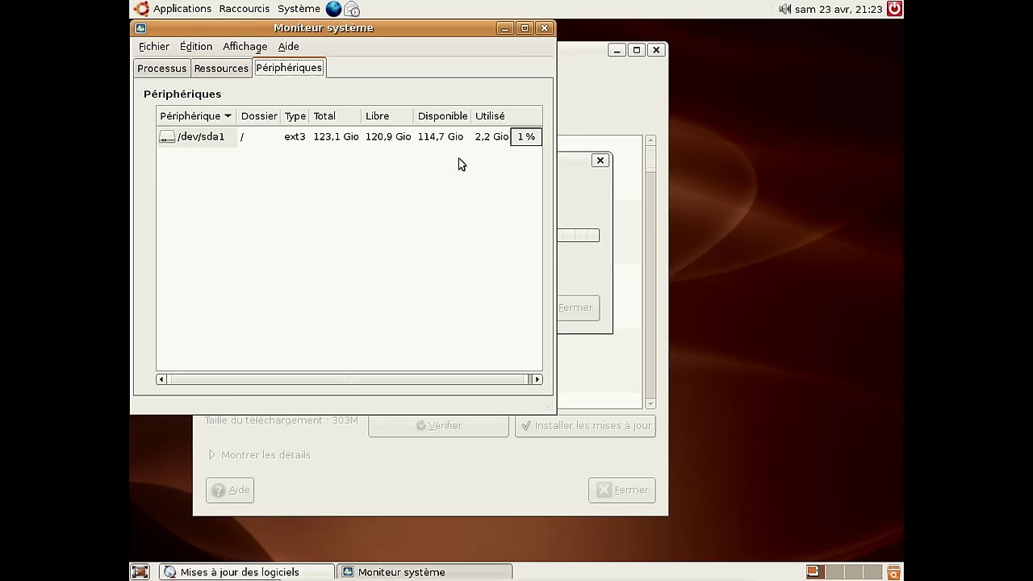
pyautogui.click(585, 197)
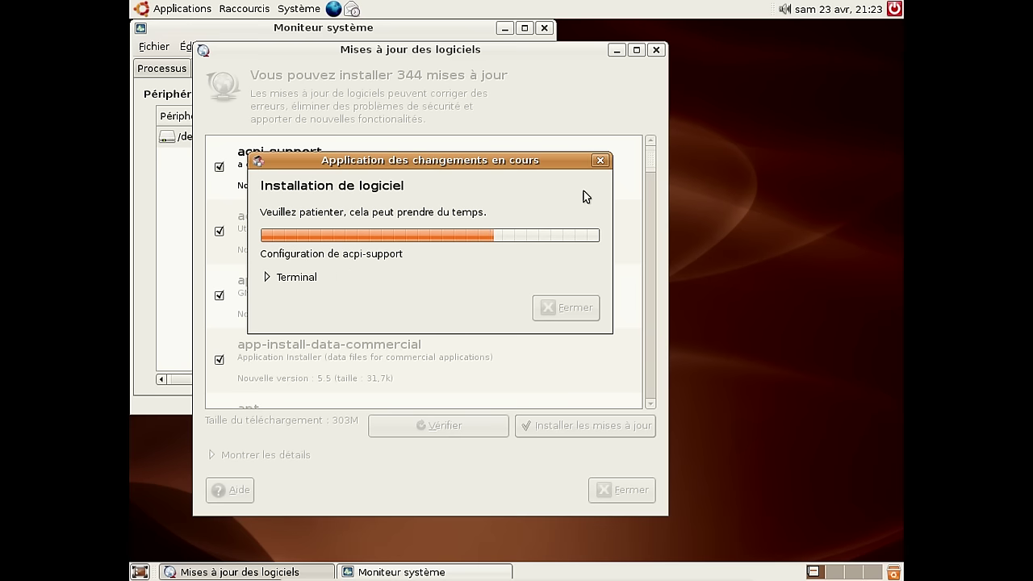
pyautogui.click(545, 28)
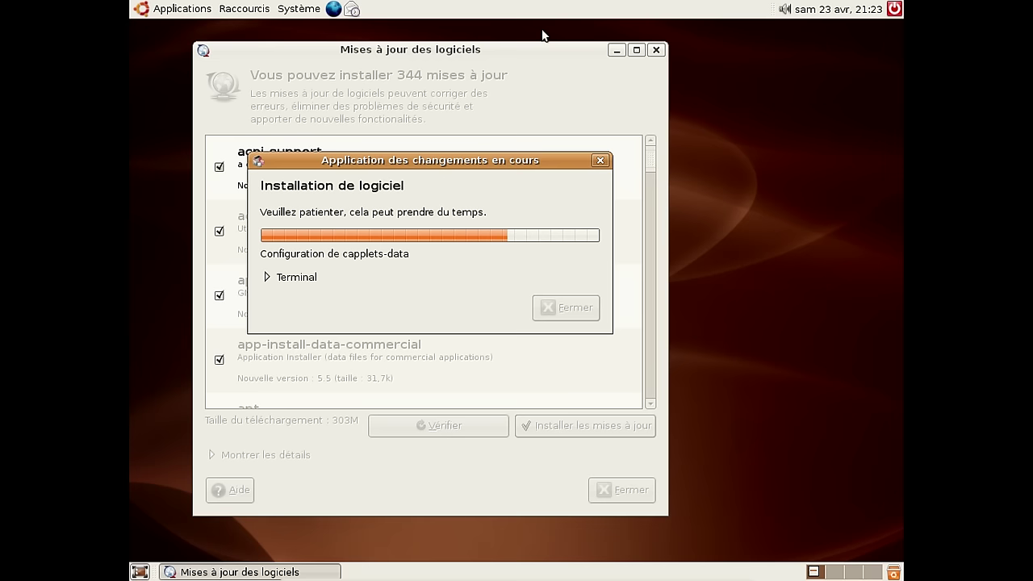
# - Expand and collapse the update installation's terminal output once more to check its progress
pyautogui.click(276, 284)
pyautogui.click(275, 280)
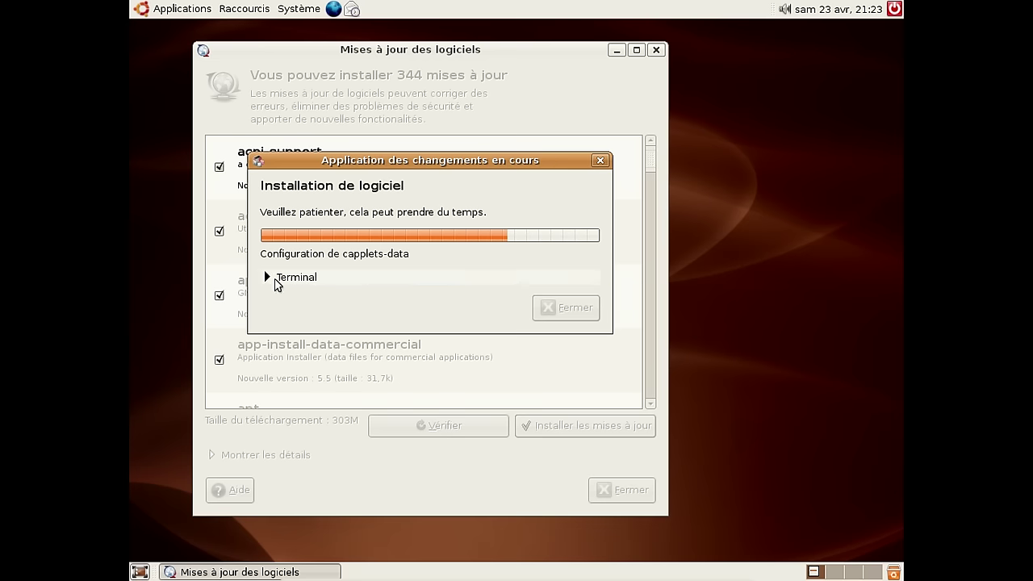
# - Launch the game Quatre-en-lignes
pyautogui.click(182, 11)
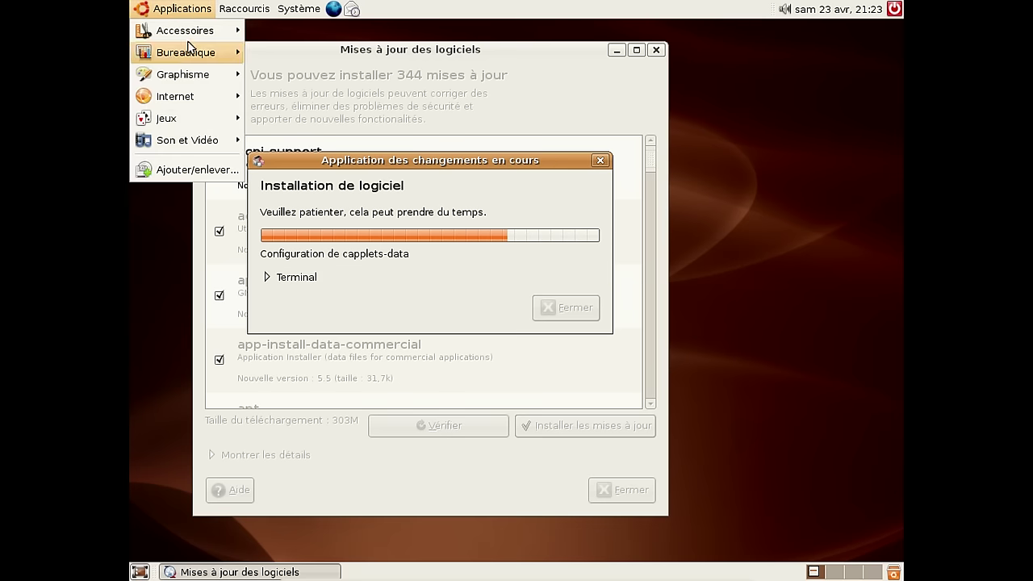
pyautogui.moveTo(201, 120)
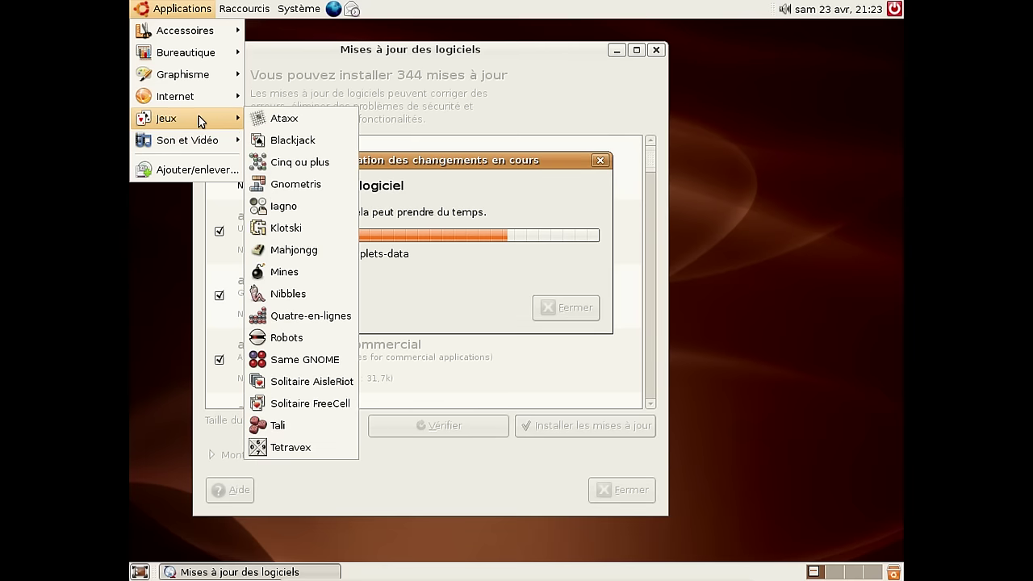
pyautogui.click(301, 323)
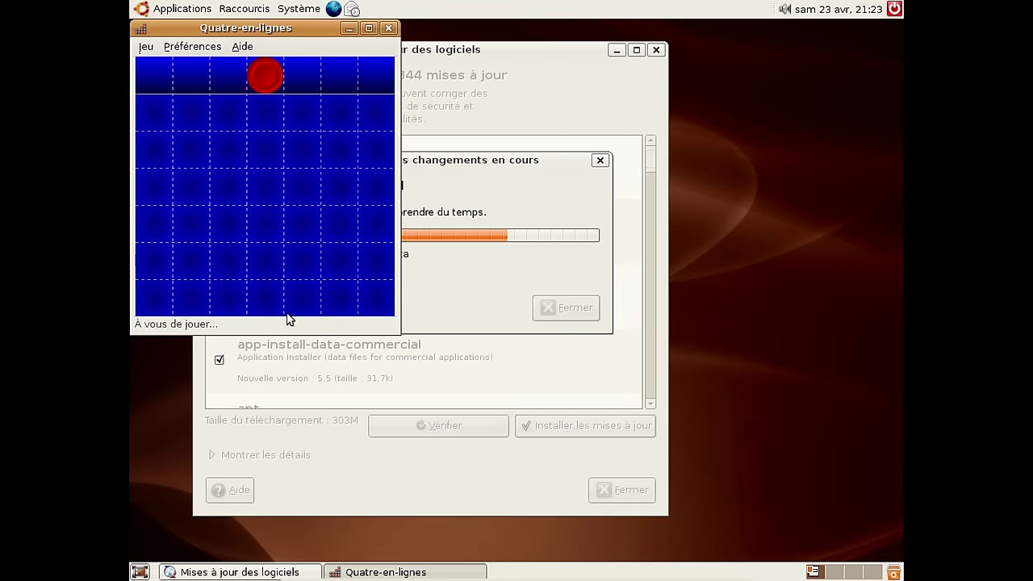
# - Move the Quatre-en-lignes window clear of the update progress and set the game's theme to Verre marbré in its preferences
pyautogui.moveTo(264, 32); pyautogui.dragTo(691, 96)
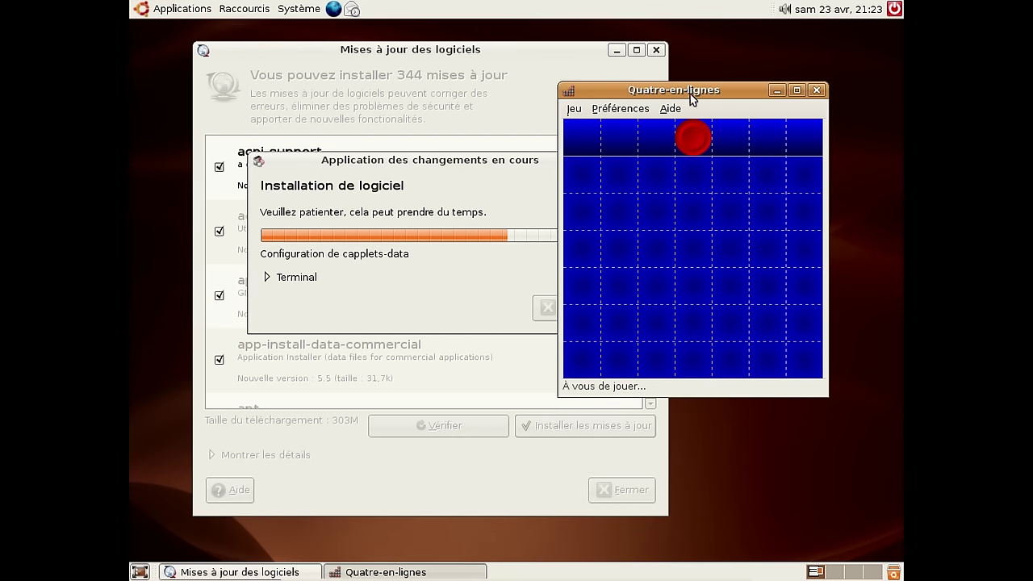
pyautogui.click(619, 108)
pyautogui.click(633, 127)
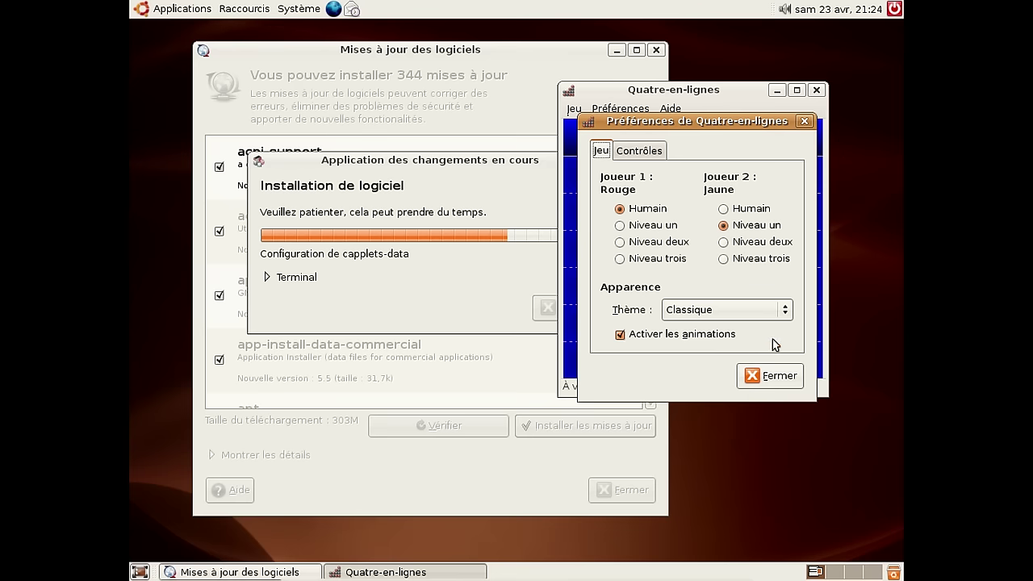
pyautogui.click(733, 321)
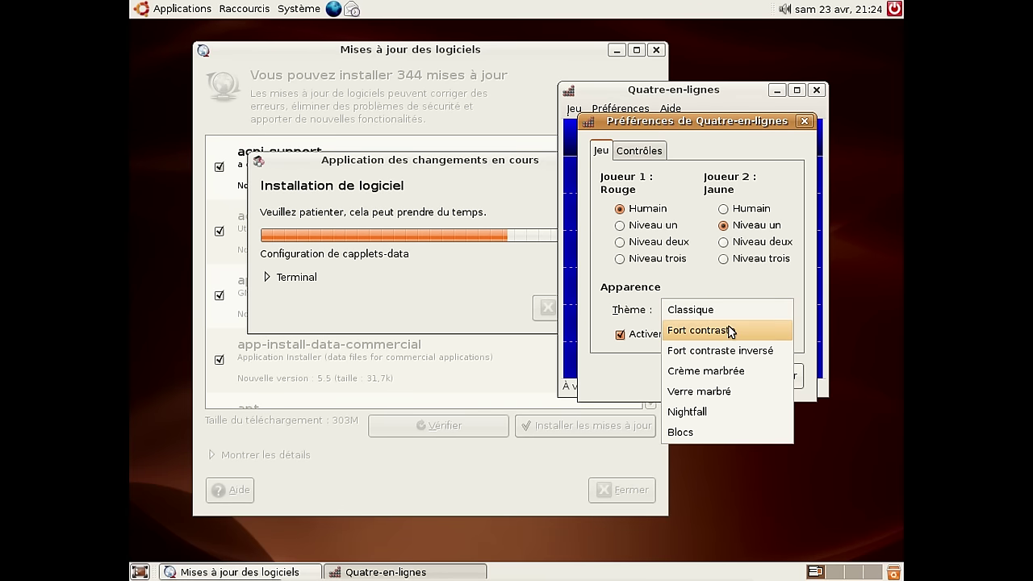
pyautogui.click(732, 393)
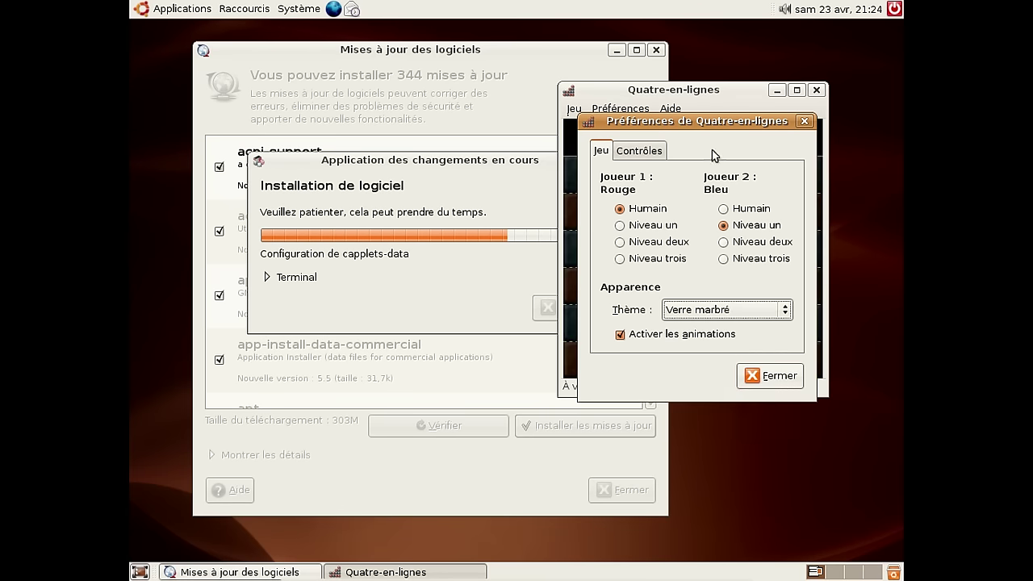
# - Move the preferences away from the board, try the Nightfall and Blocs themes, and close them with the theme set to Crème marbrée
pyautogui.moveTo(694, 126); pyautogui.dragTo(432, 127)
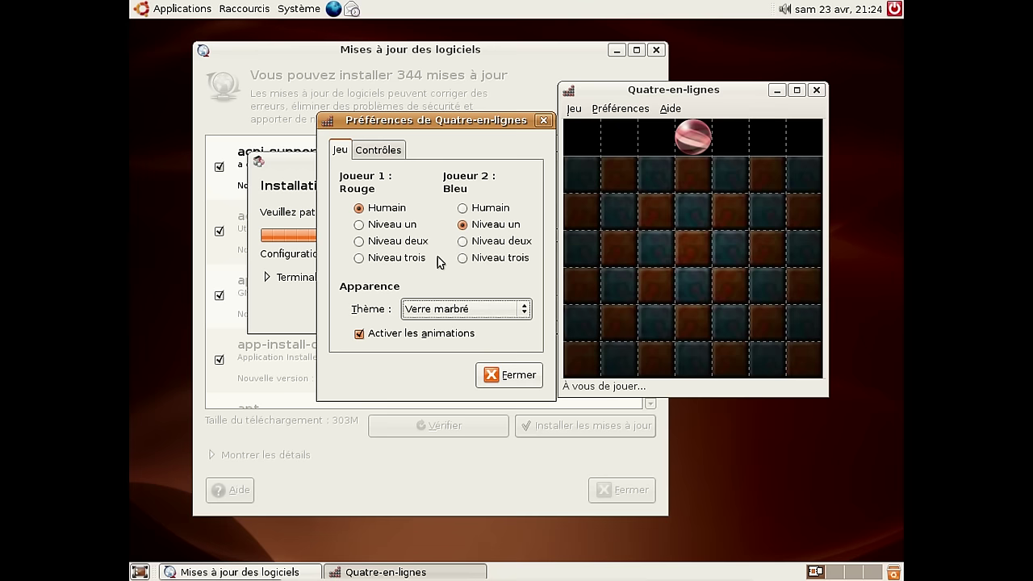
pyautogui.click(496, 313)
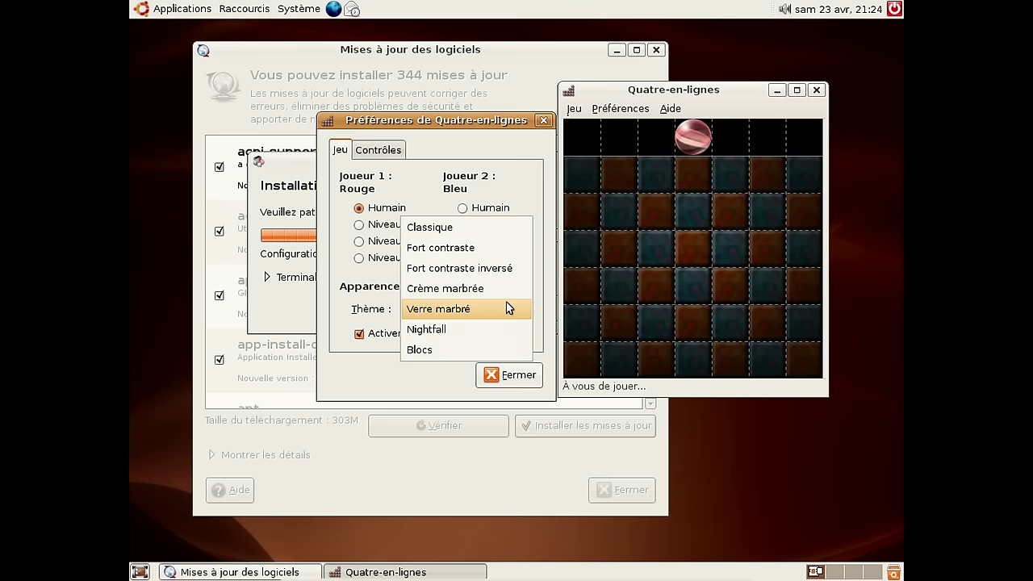
pyautogui.click(444, 335)
pyautogui.click(461, 311)
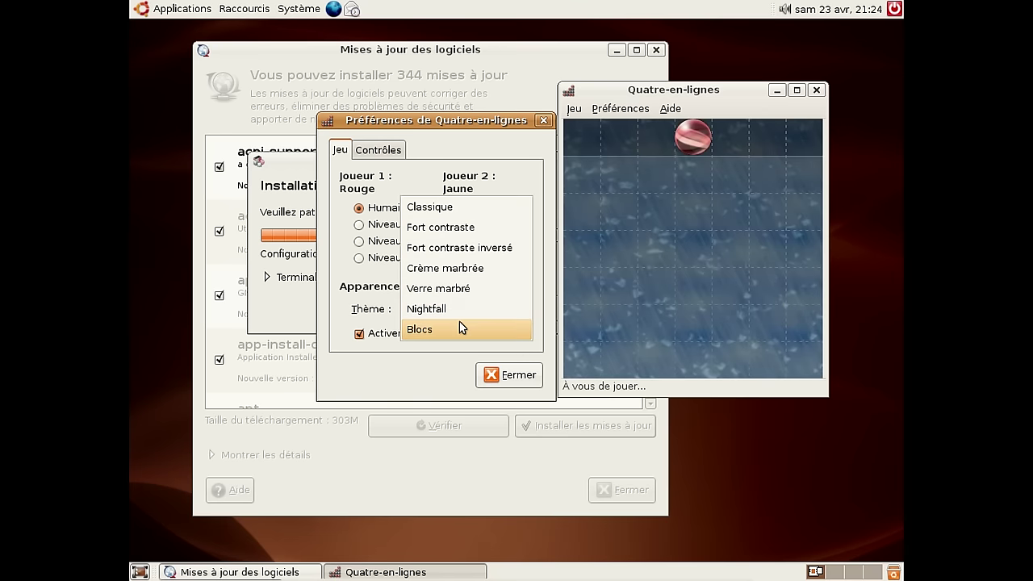
pyautogui.click(460, 325)
pyautogui.click(454, 310)
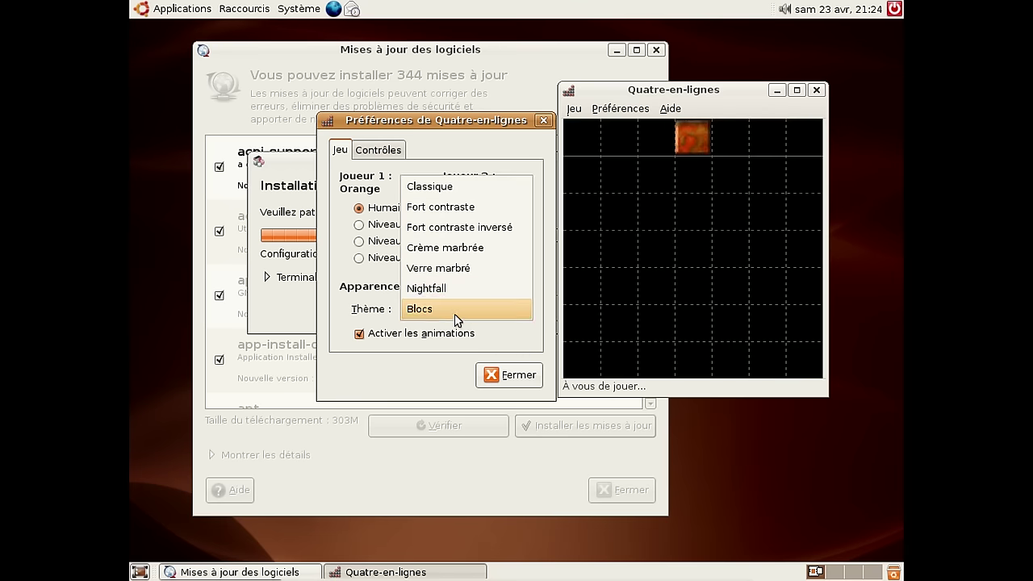
pyautogui.click(454, 260)
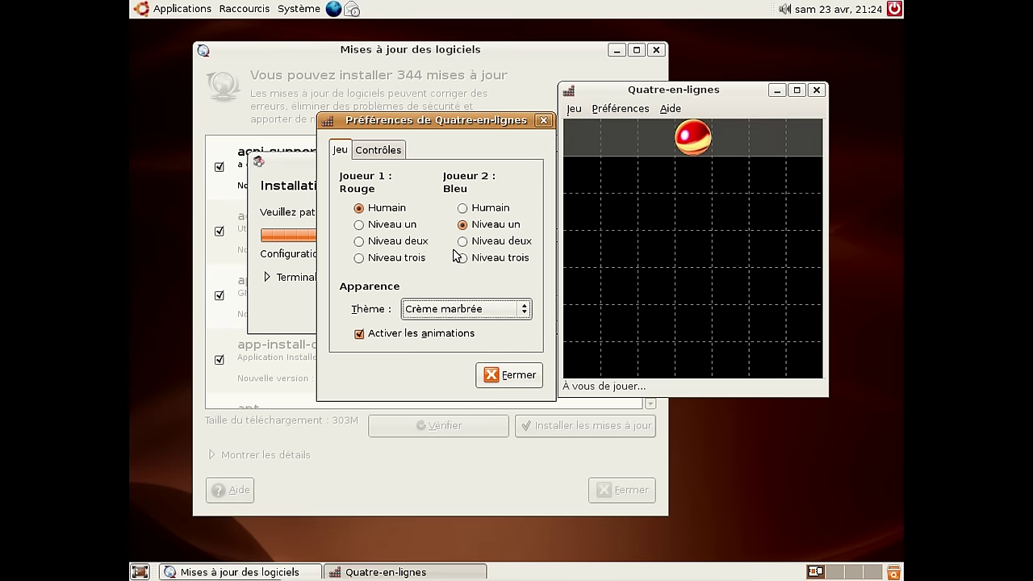
pyautogui.click(509, 374)
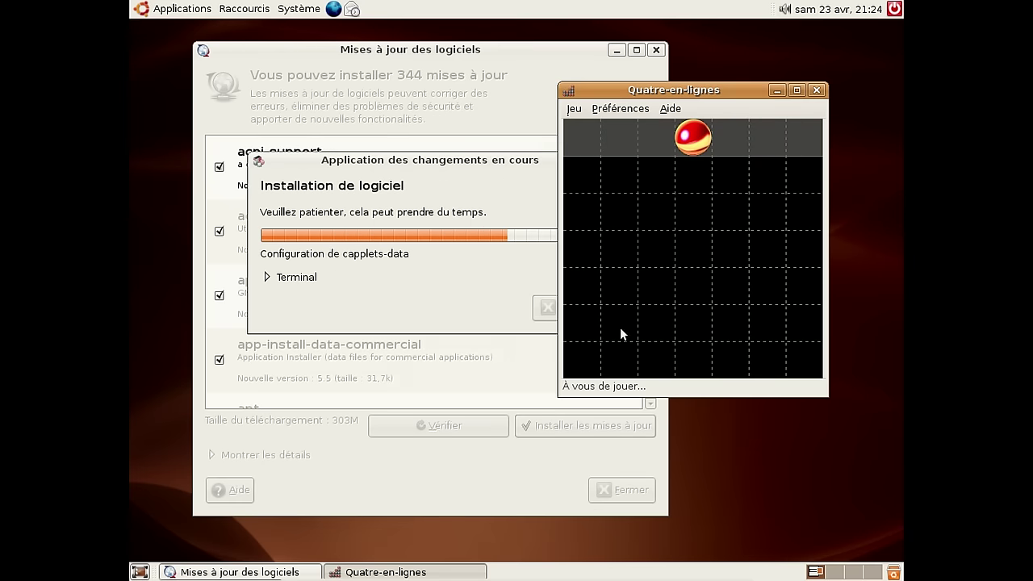
# - Play a game against the computer, dropping red marbles in columns 4, 1, 1, 3, 2, 1, 2, 2, 5, 4, 3, 6 and 5
pyautogui.click(679, 354)
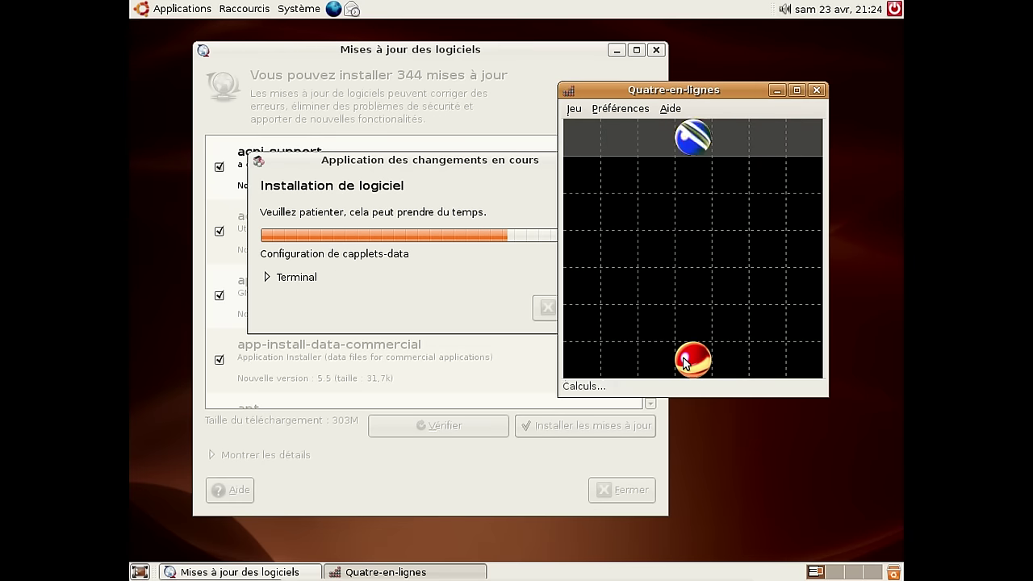
pyautogui.click(575, 359)
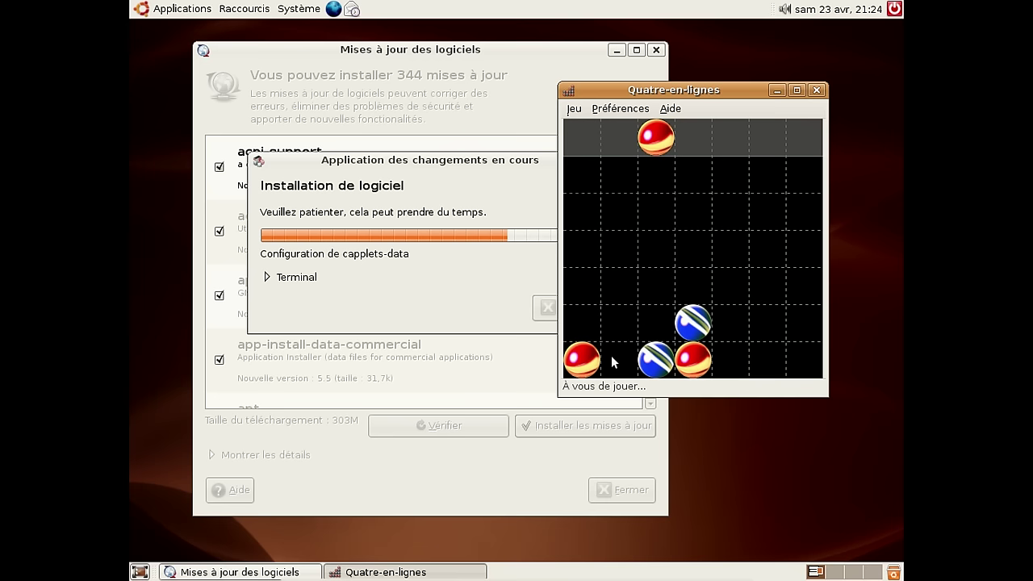
pyautogui.click(584, 324)
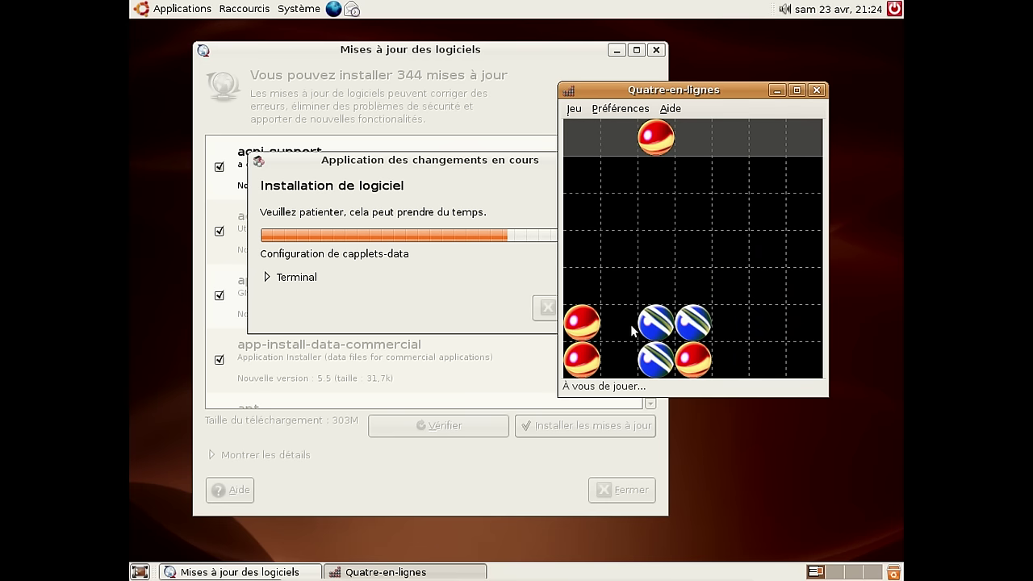
pyautogui.click(655, 293)
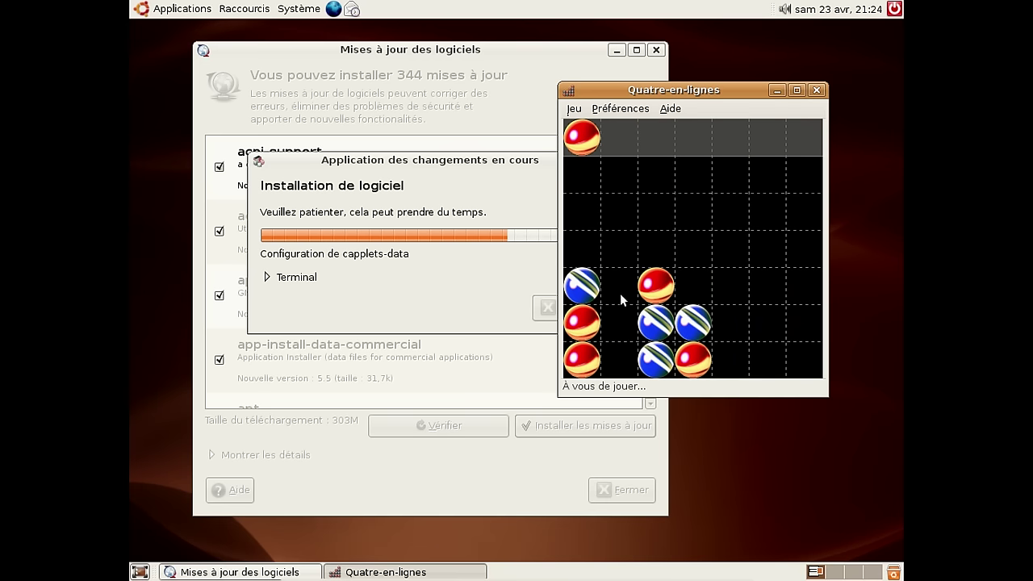
pyautogui.click(620, 327)
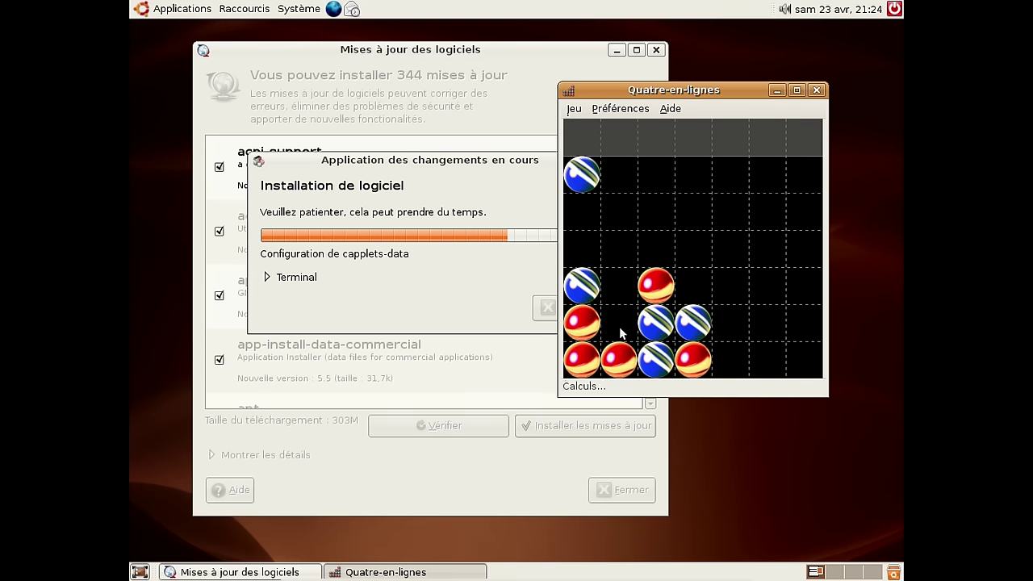
pyautogui.click(587, 216)
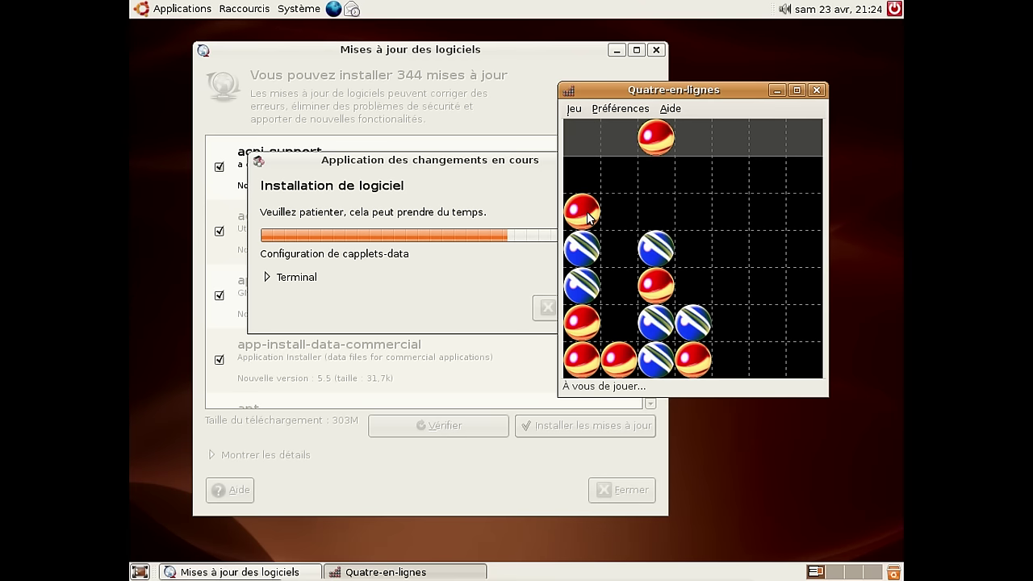
pyautogui.click(629, 281)
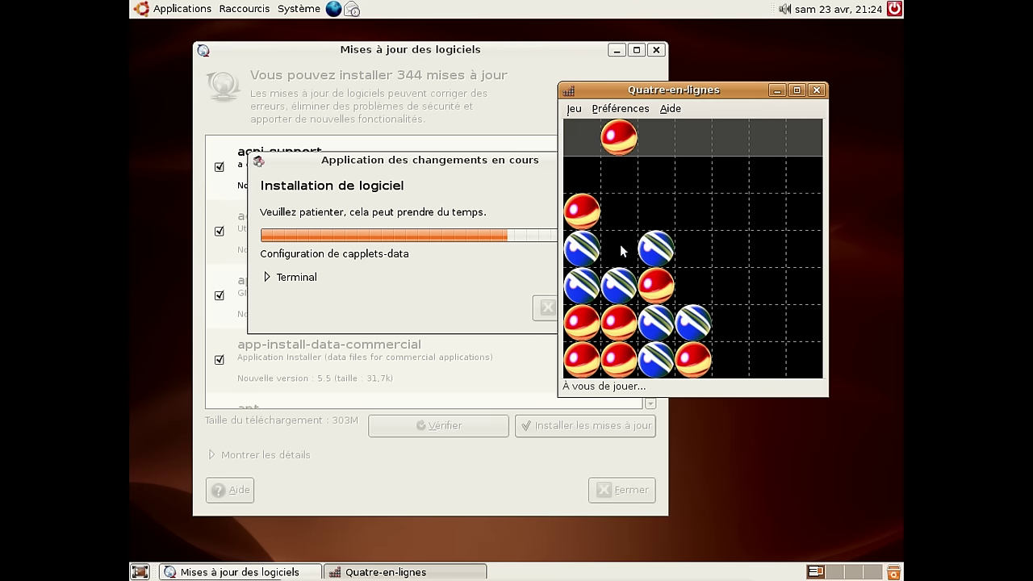
pyautogui.click(622, 250)
pyautogui.click(735, 310)
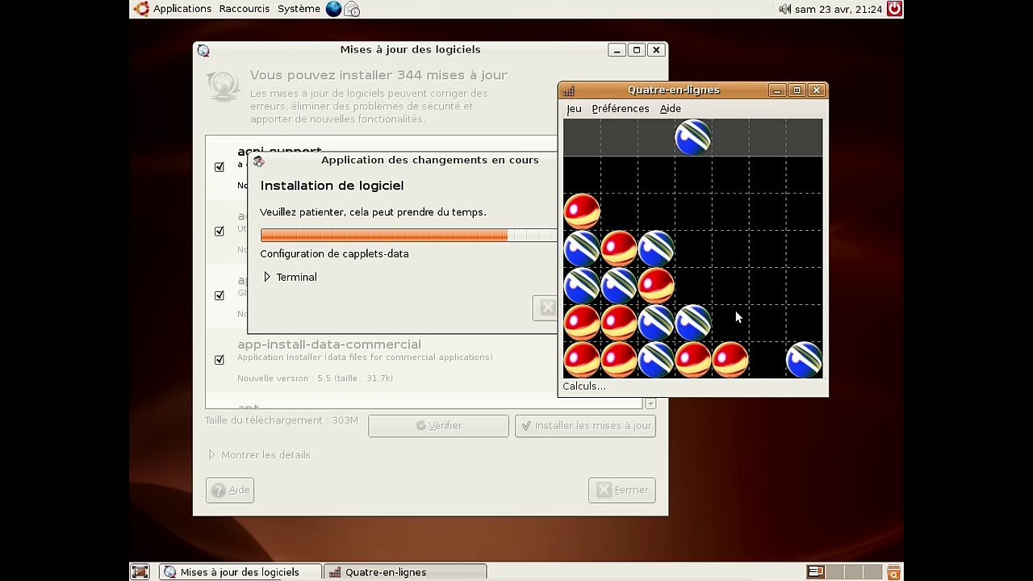
pyautogui.click(696, 289)
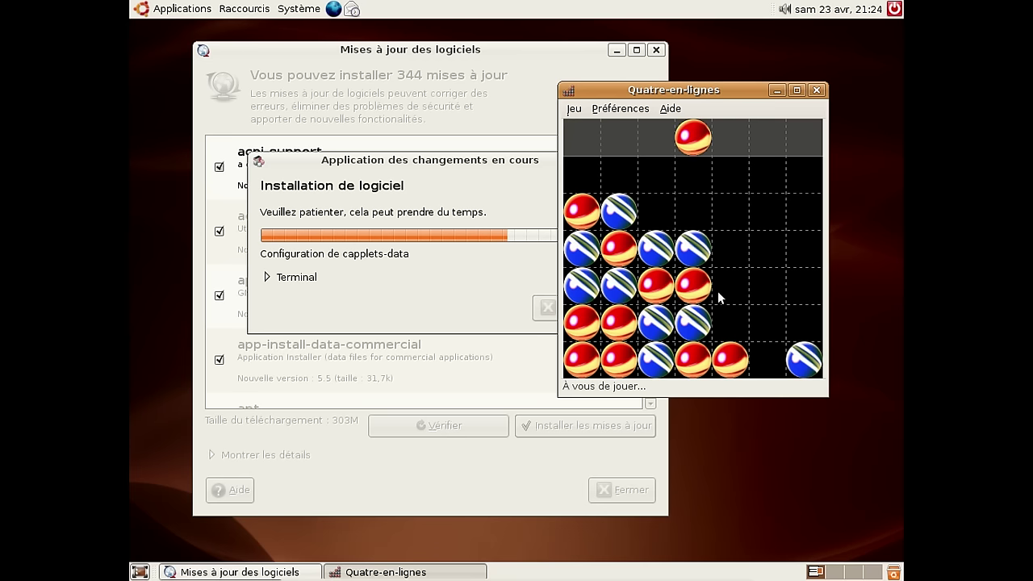
pyautogui.click(659, 223)
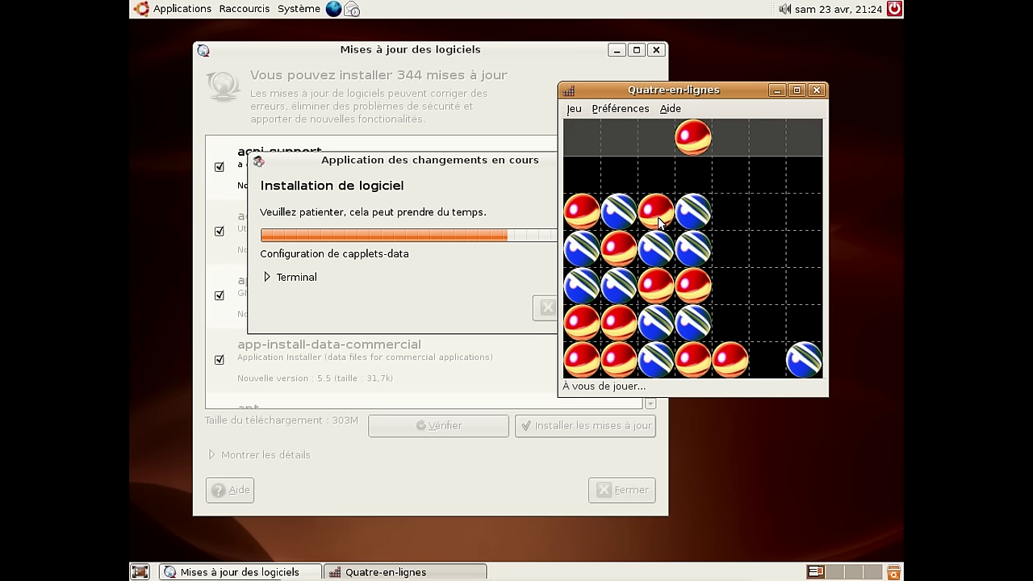
pyautogui.click(765, 343)
pyautogui.click(734, 323)
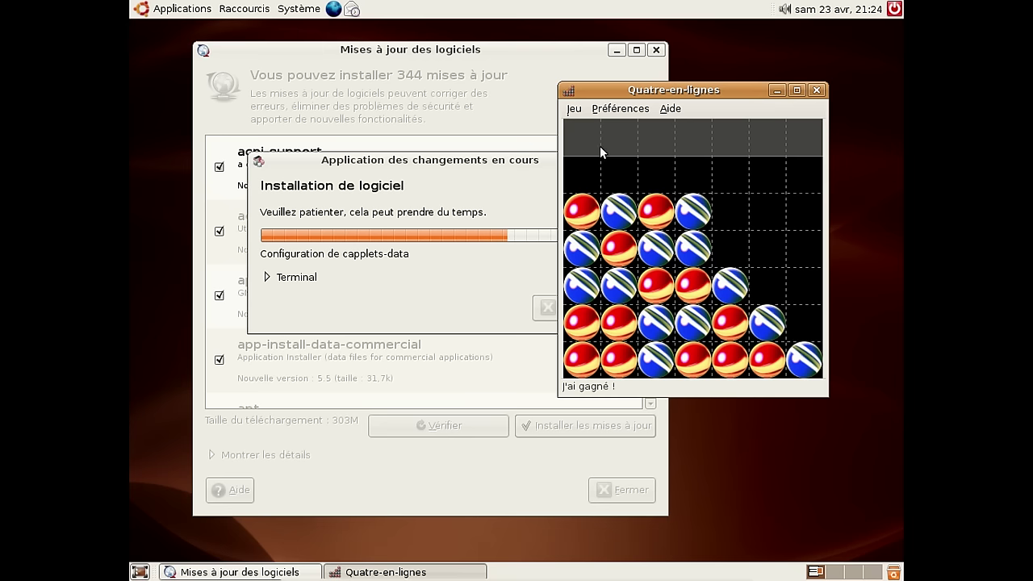
# - Start a new game and play it out, dropping red marbles in columns 7, 1, 2, 3, 4 and 5
pyautogui.click(575, 110)
pyautogui.click(583, 134)
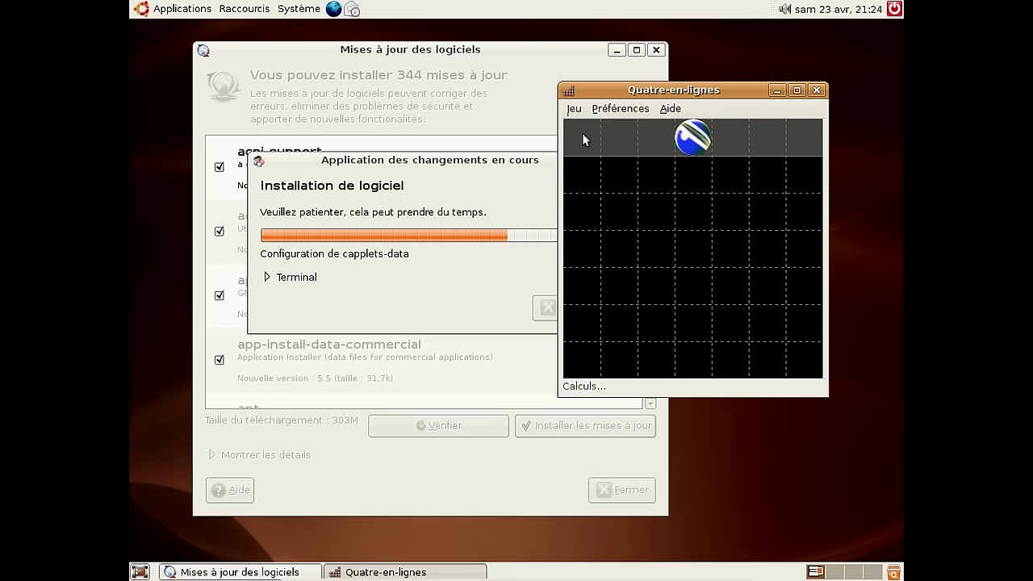
pyautogui.click(798, 379)
pyautogui.click(585, 365)
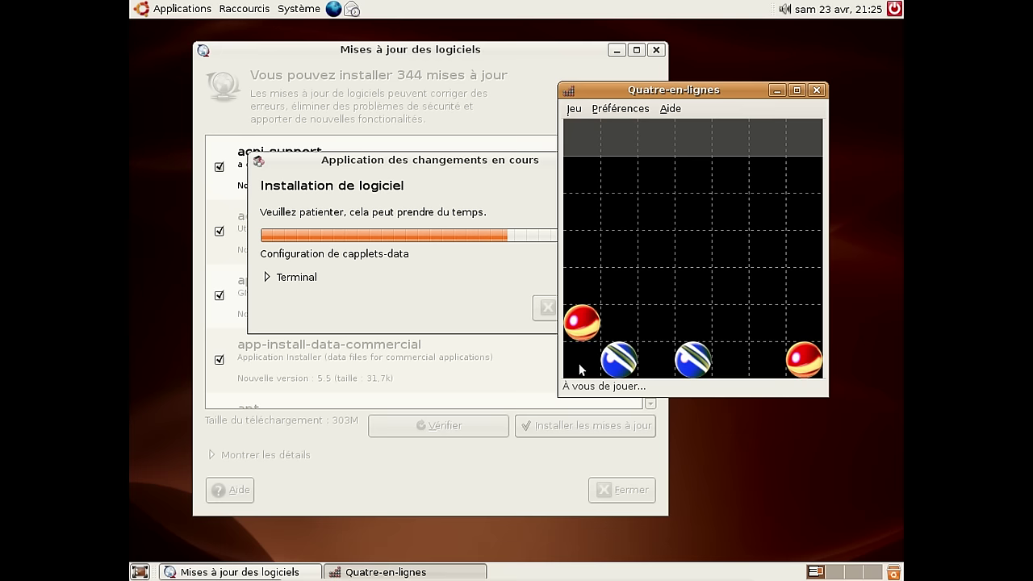
pyautogui.click(618, 288)
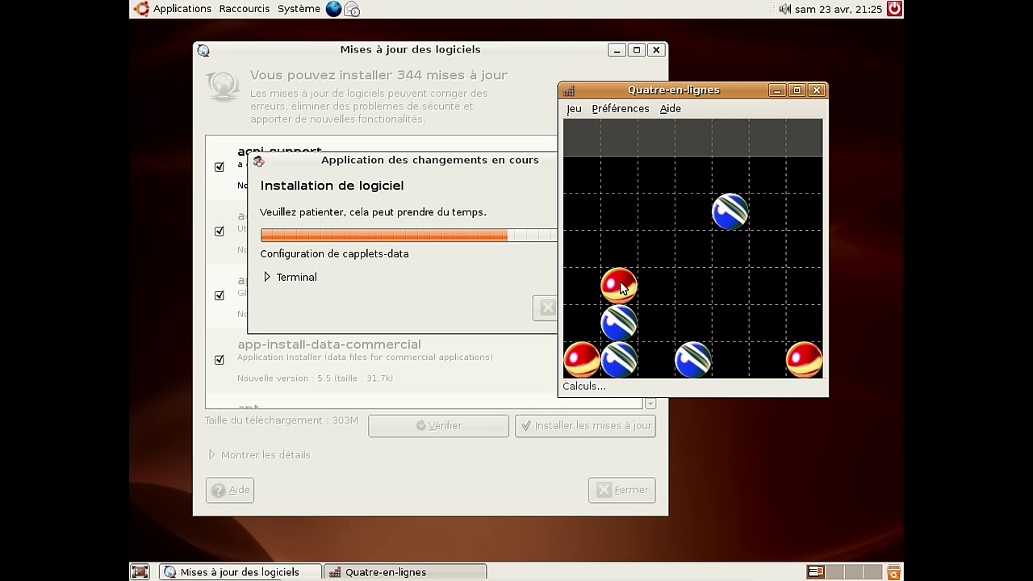
pyautogui.click(657, 334)
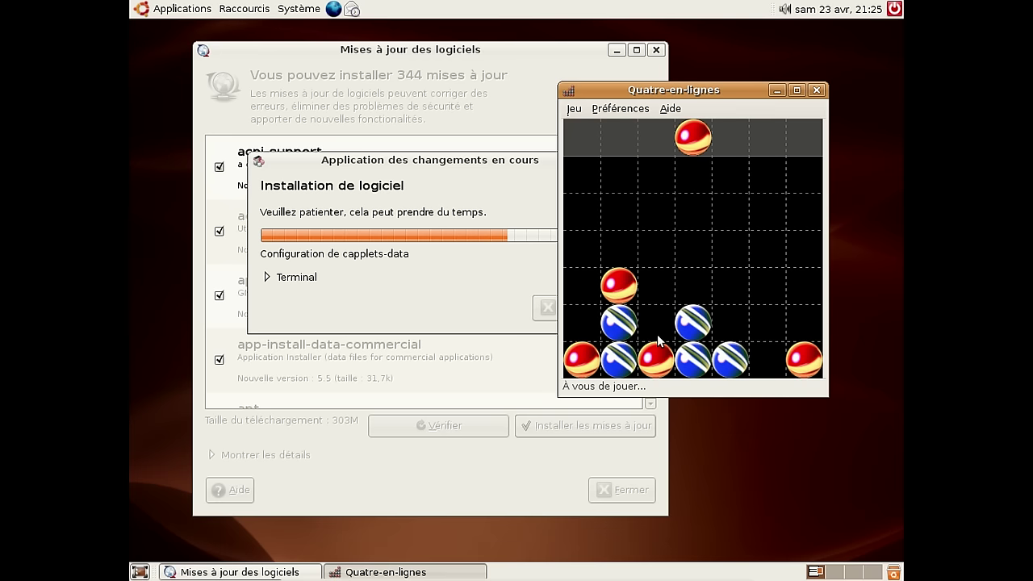
pyautogui.click(688, 292)
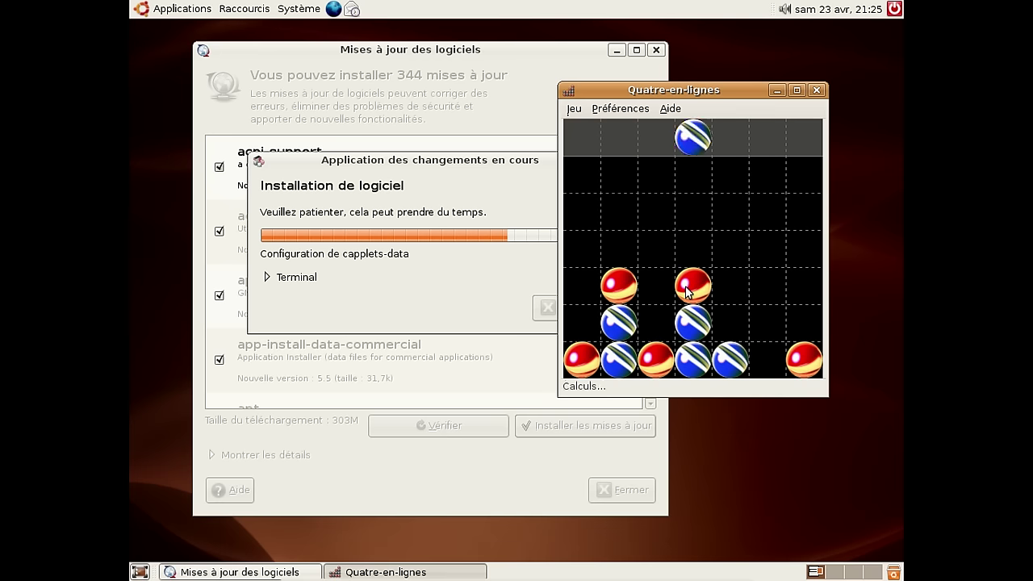
pyautogui.click(730, 326)
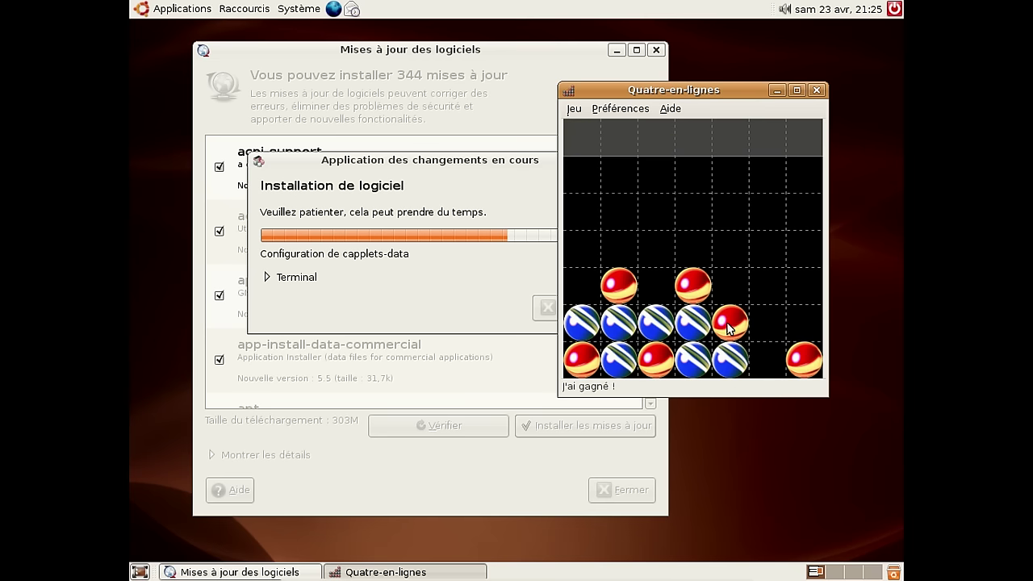
# - Start a new game and drop red marbles in columns 1, 7, 3, 4, 5, 1, 3 and 4
pyautogui.click(573, 109)
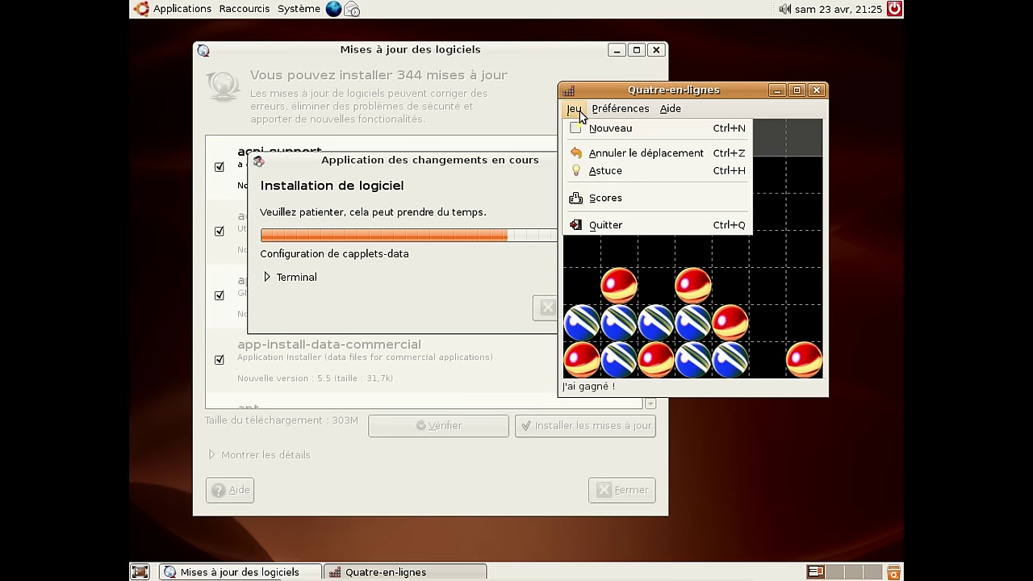
pyautogui.click(576, 131)
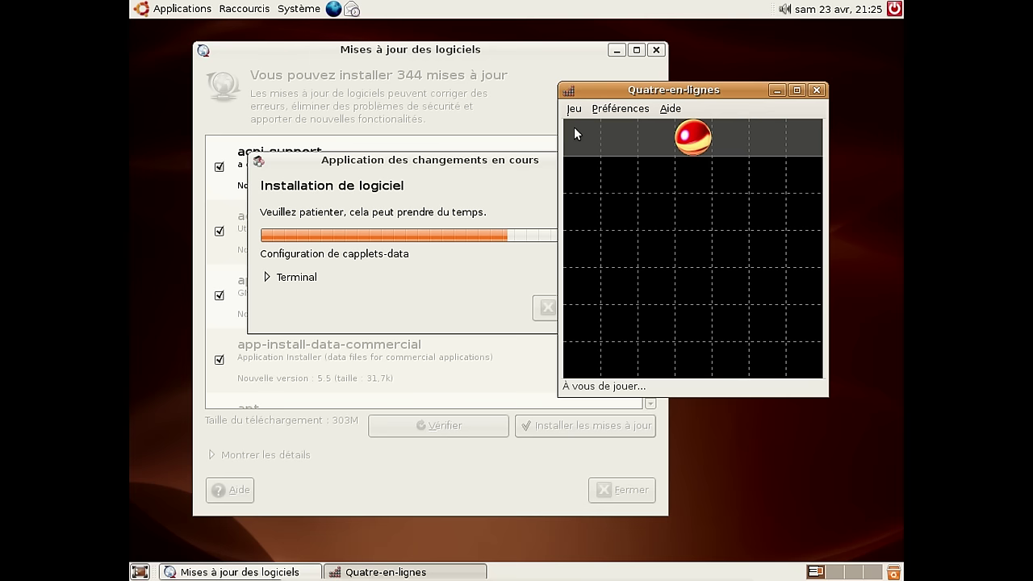
pyautogui.click(593, 369)
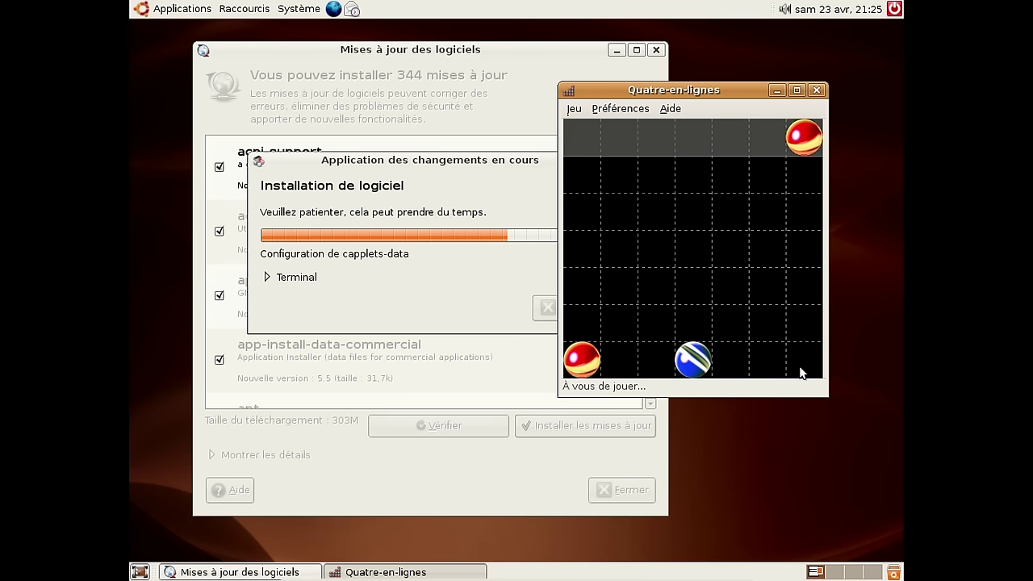
pyautogui.click(803, 370)
pyautogui.click(642, 369)
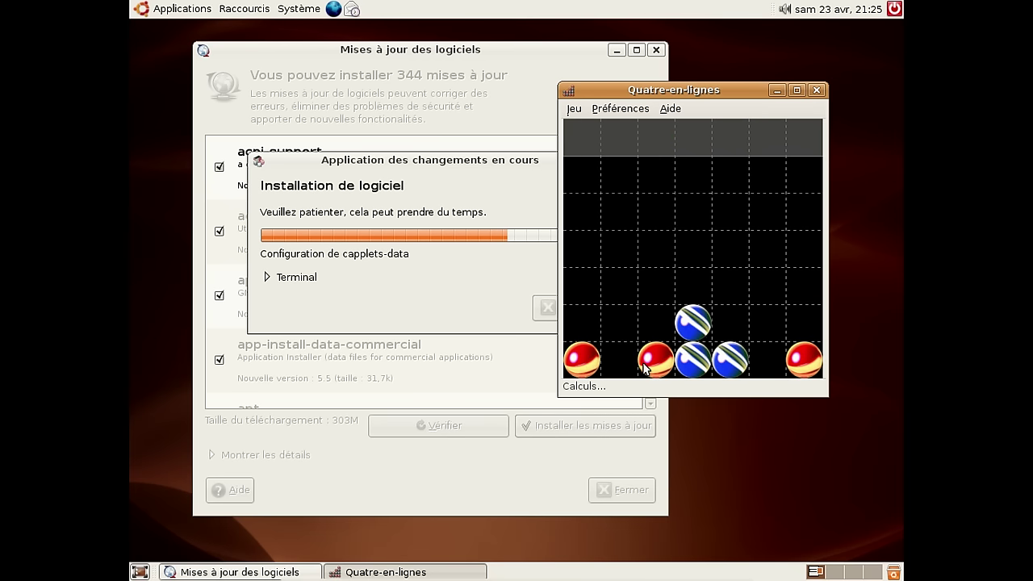
pyautogui.click(686, 288)
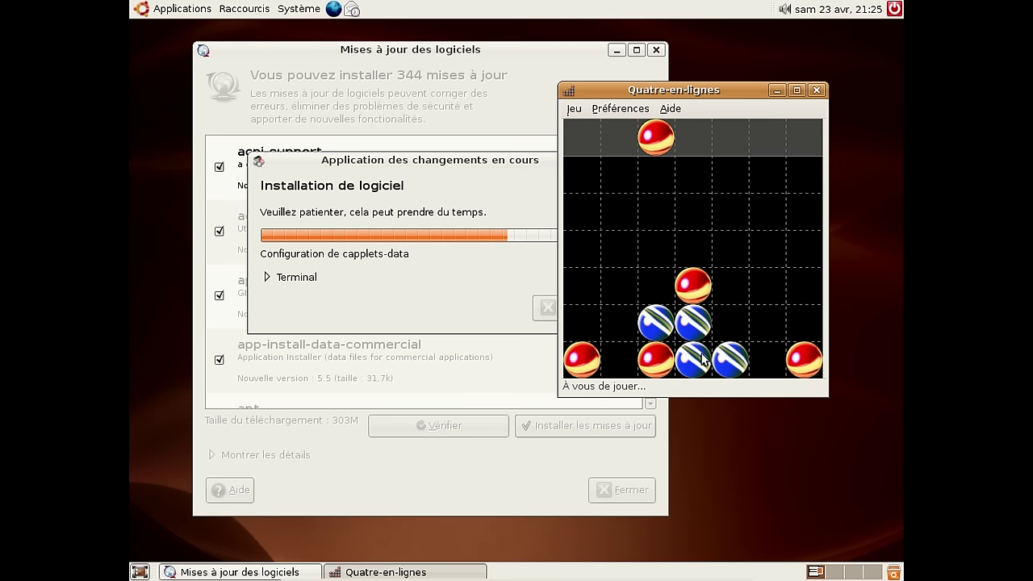
pyautogui.click(721, 317)
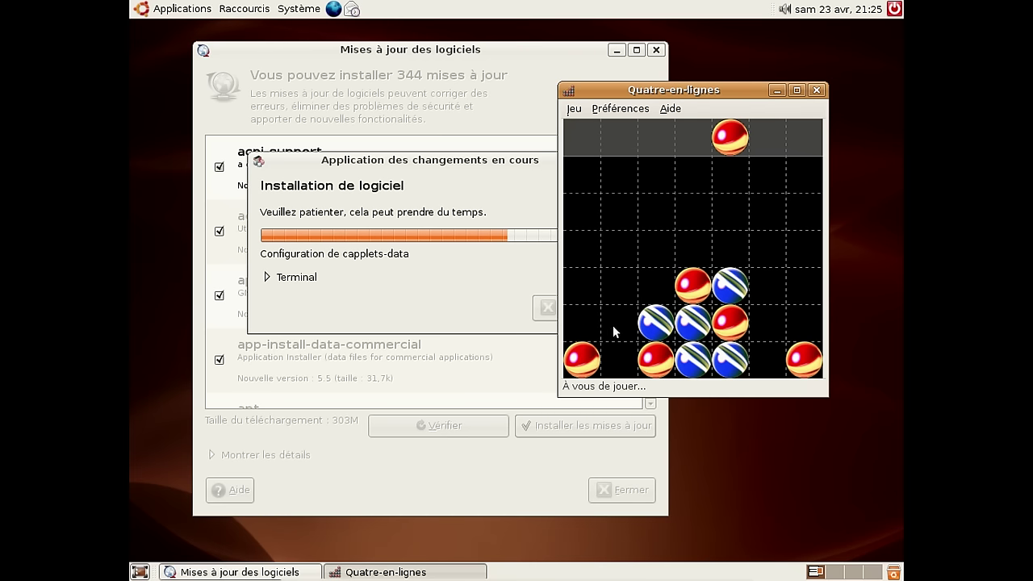
pyautogui.click(586, 317)
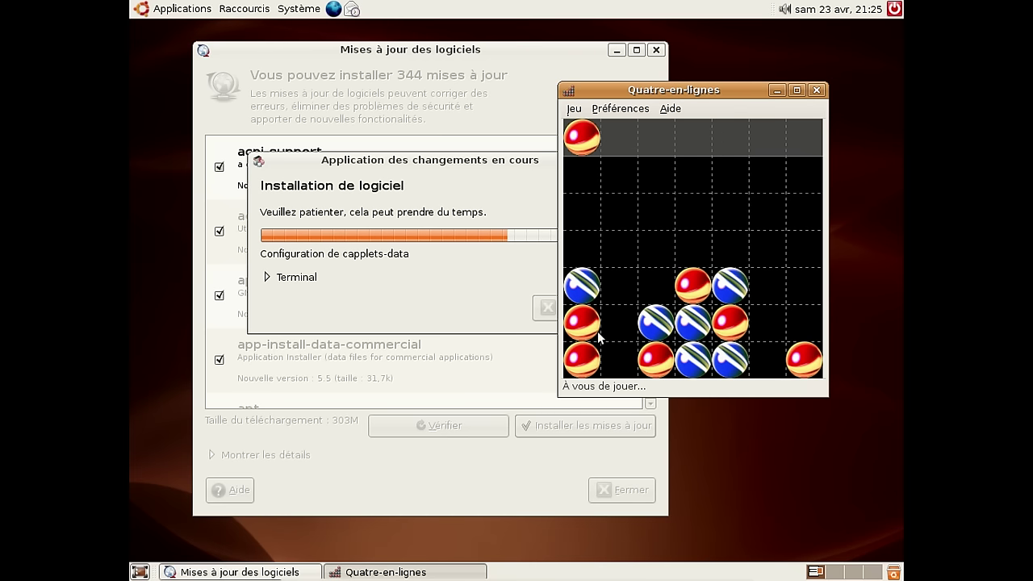
pyautogui.click(657, 293)
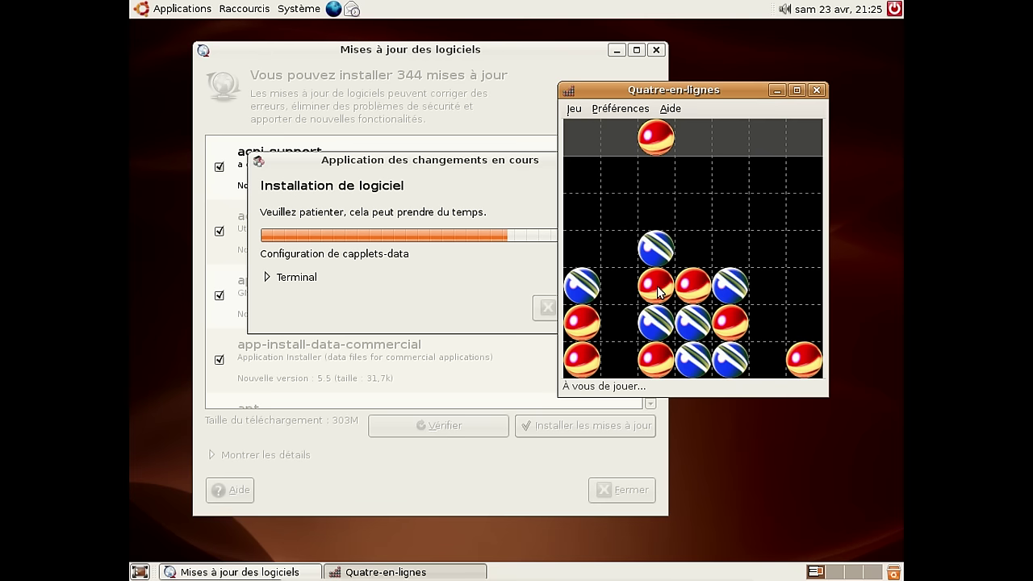
pyautogui.click(702, 255)
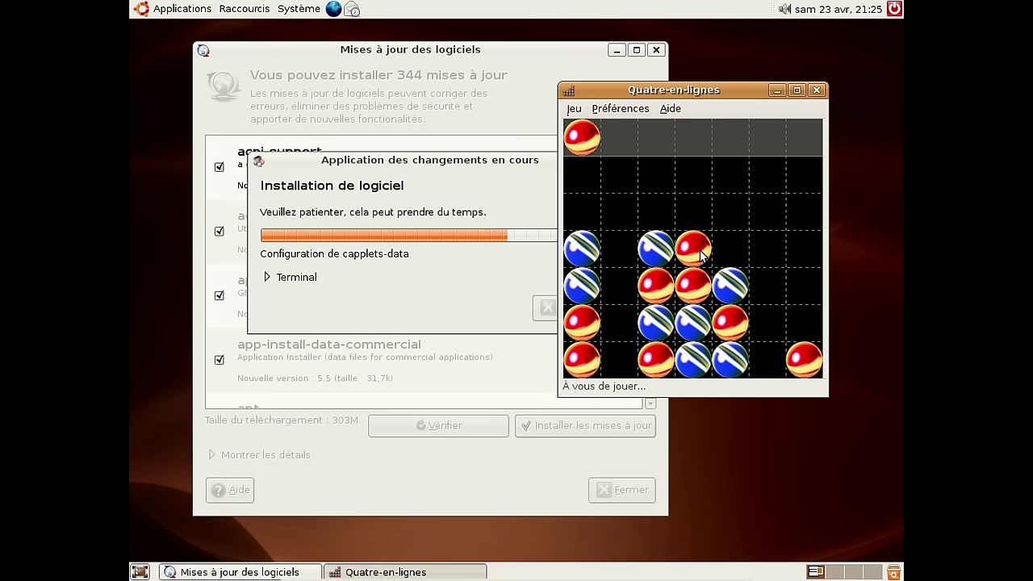
# - Play the game to its end, dropping red marbles in columns 4, 5, 1, 5, 3, 7, 6, 6 and 6
pyautogui.click(692, 214)
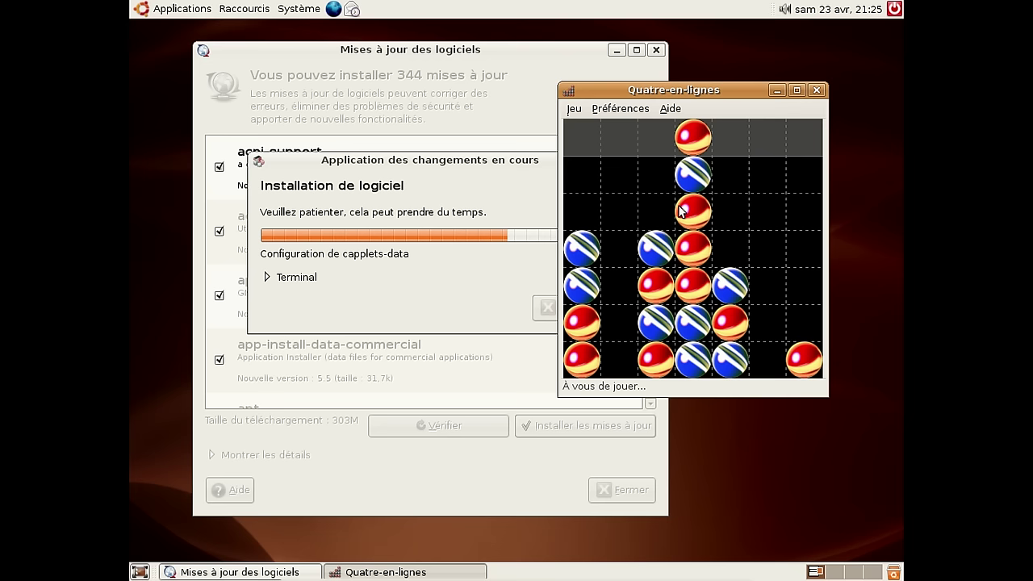
pyautogui.click(728, 235)
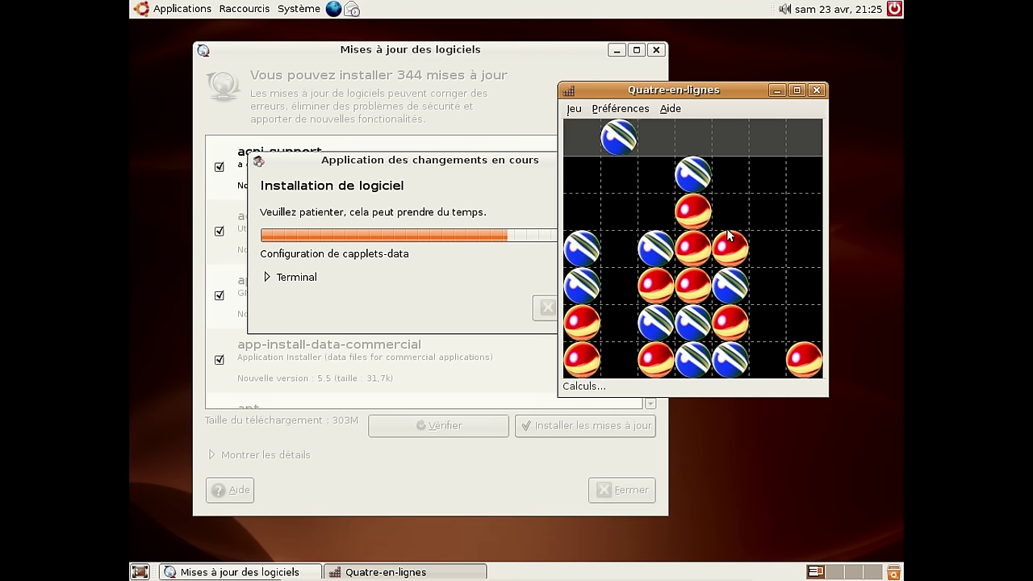
pyautogui.click(581, 169)
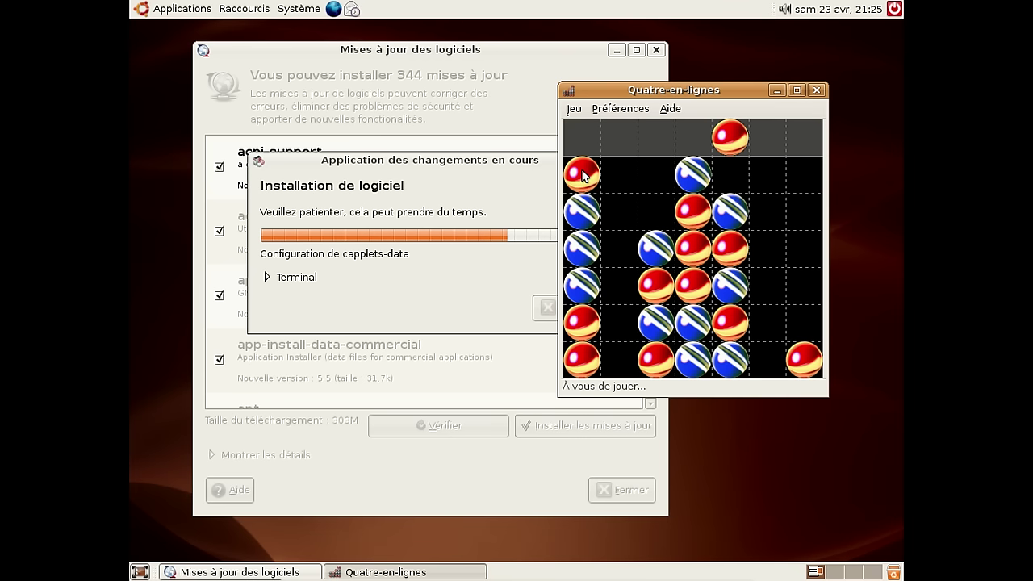
pyautogui.click(739, 152)
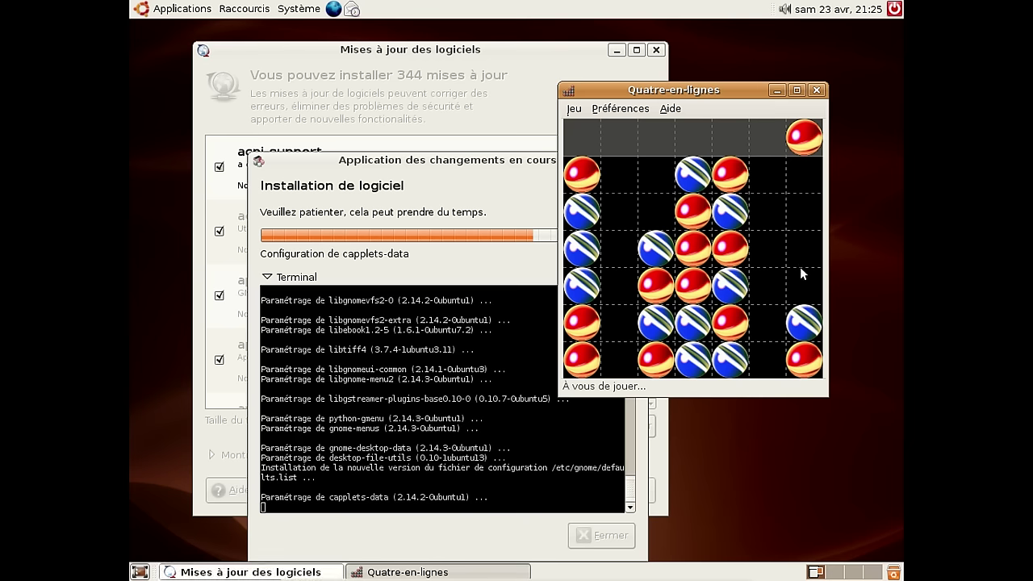
pyautogui.click(657, 213)
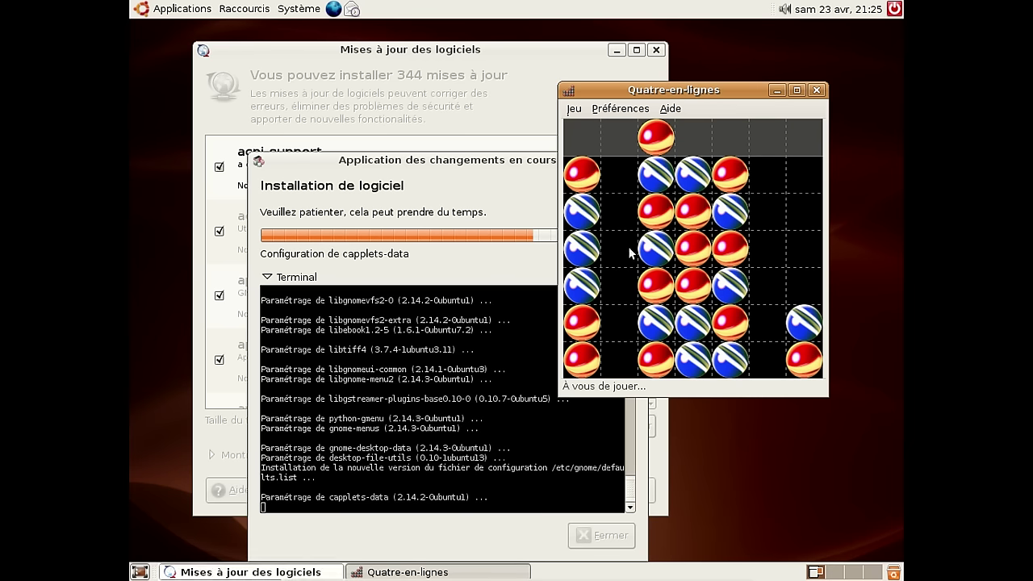
pyautogui.click(797, 267)
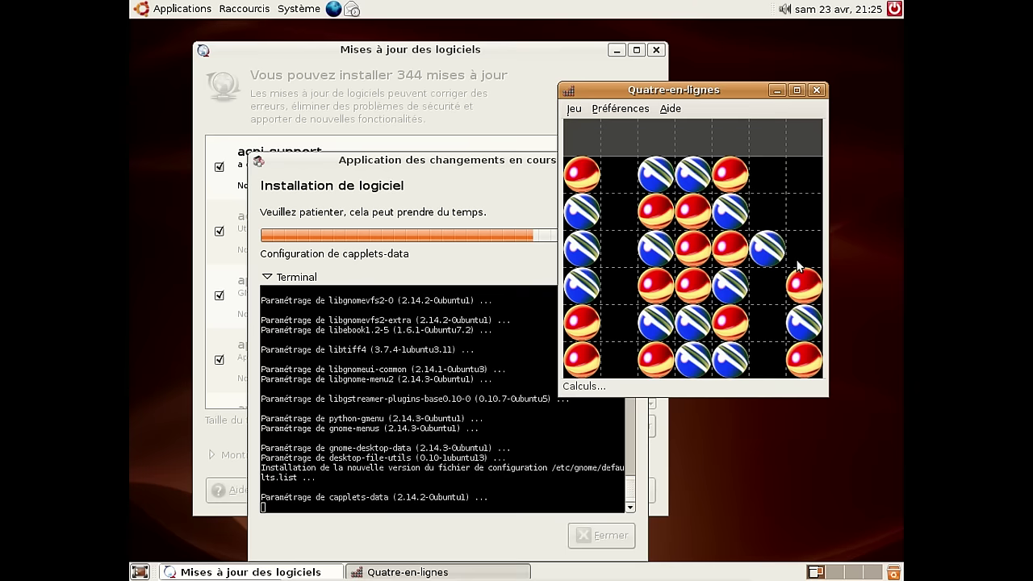
pyautogui.click(771, 318)
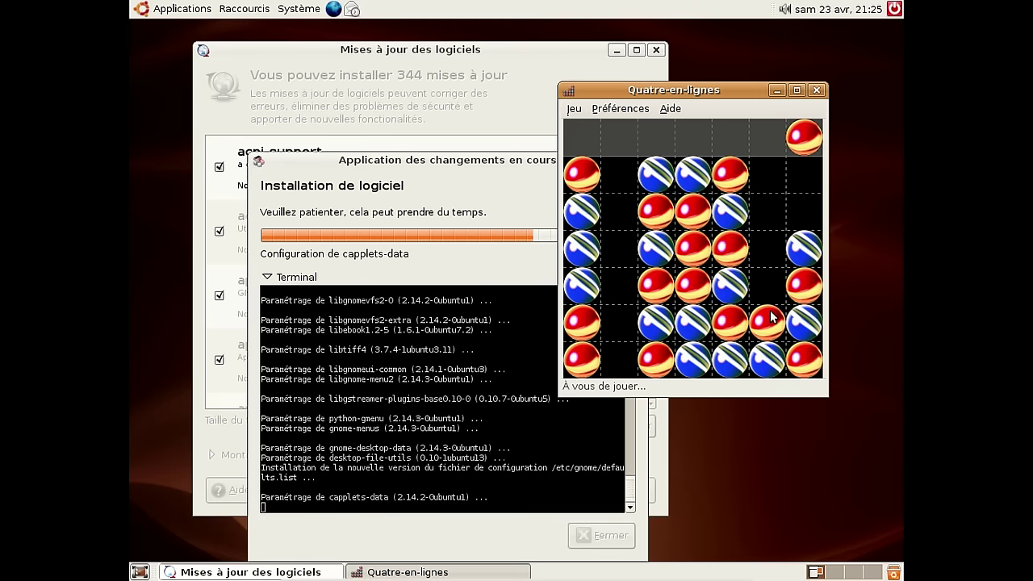
pyautogui.click(768, 297)
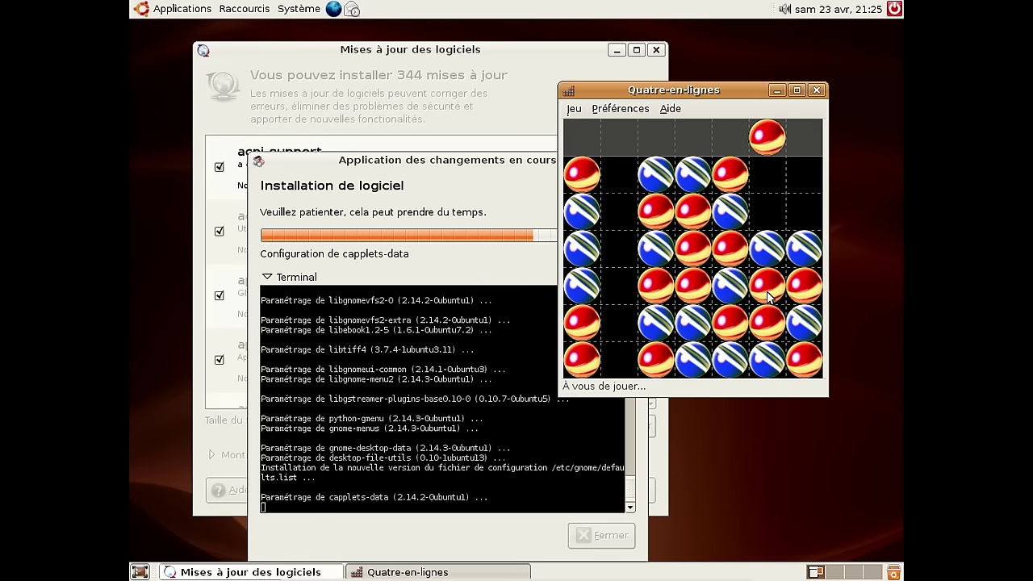
pyautogui.click(764, 212)
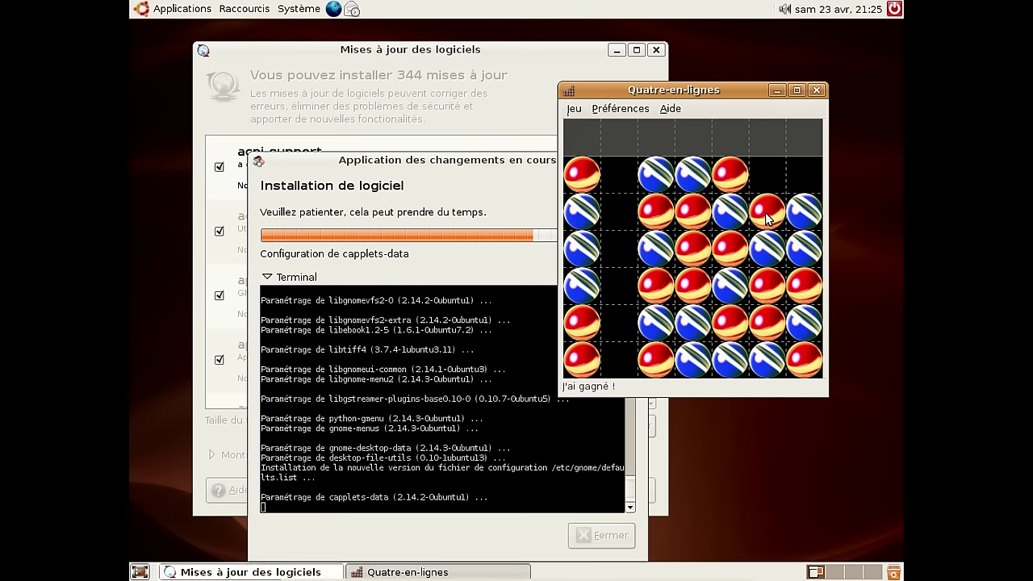
# - Close Quatre-en-lignes and move the update progress window higher on the desktop, with its terminal output collapsed
pyautogui.click(818, 89)
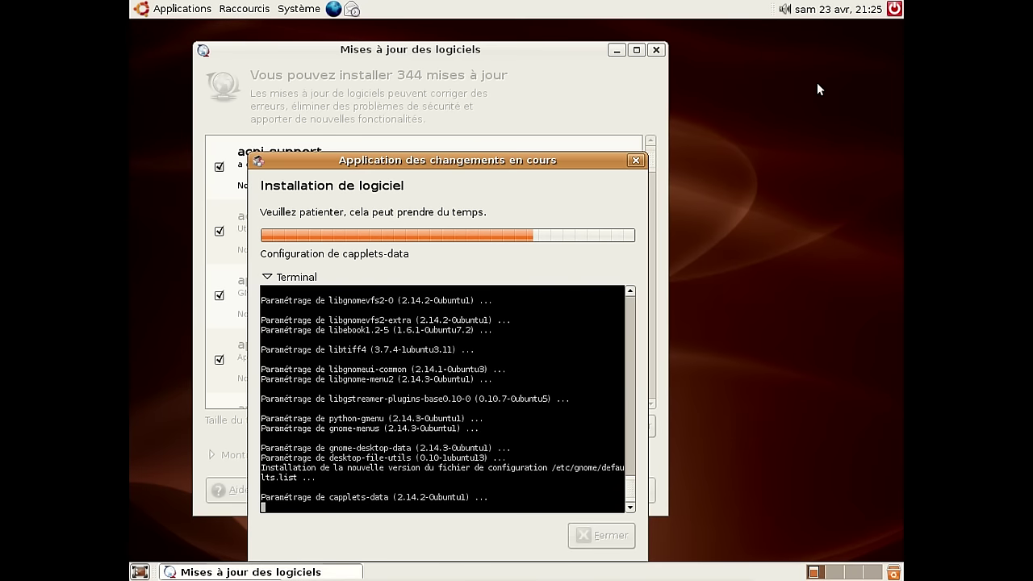
pyautogui.moveTo(521, 159); pyautogui.dragTo(568, 56)
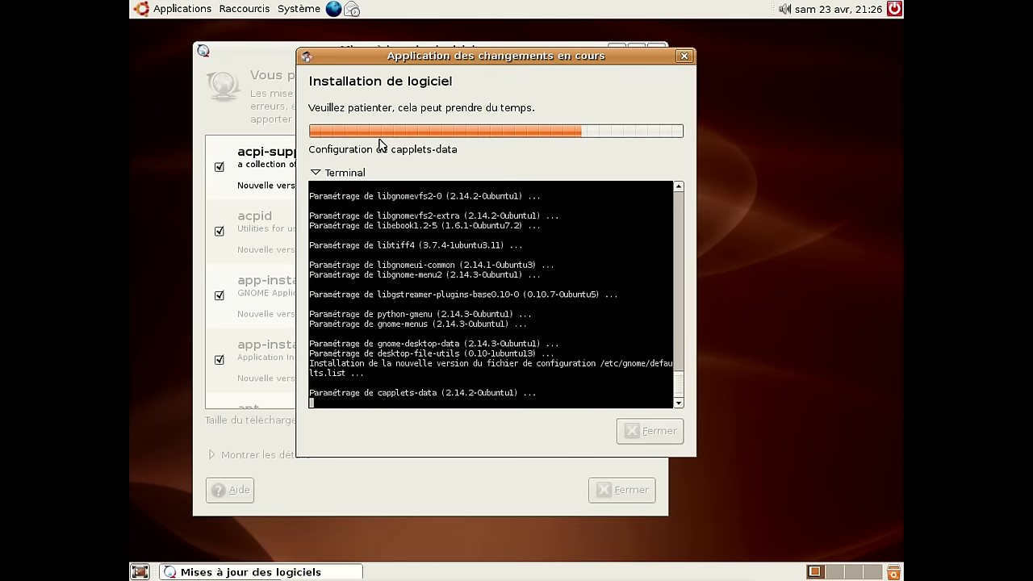
pyautogui.click(316, 172)
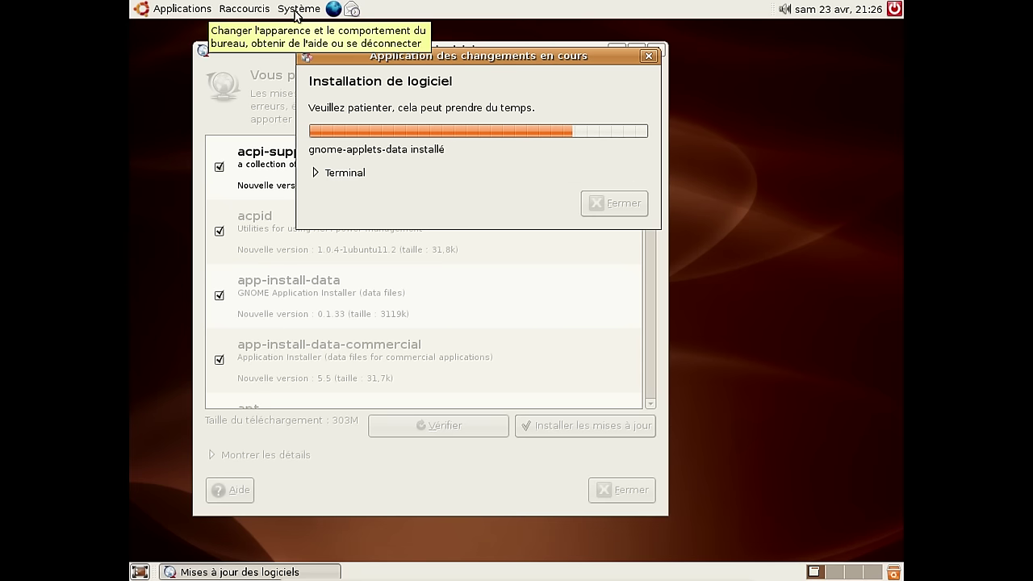
# - Open the desktop background preferences, apply the Dawn Of Ubuntu wallpaper and view it on the empty second workspace before returning
pyautogui.click(299, 9)
pyautogui.moveTo(307, 52)
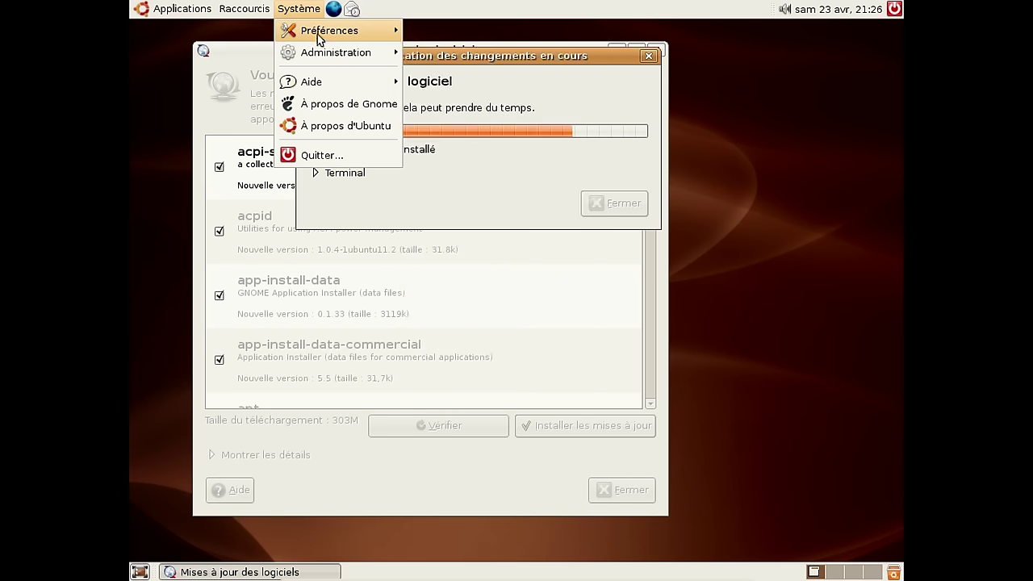
pyautogui.moveTo(315, 32)
pyautogui.click(456, 92)
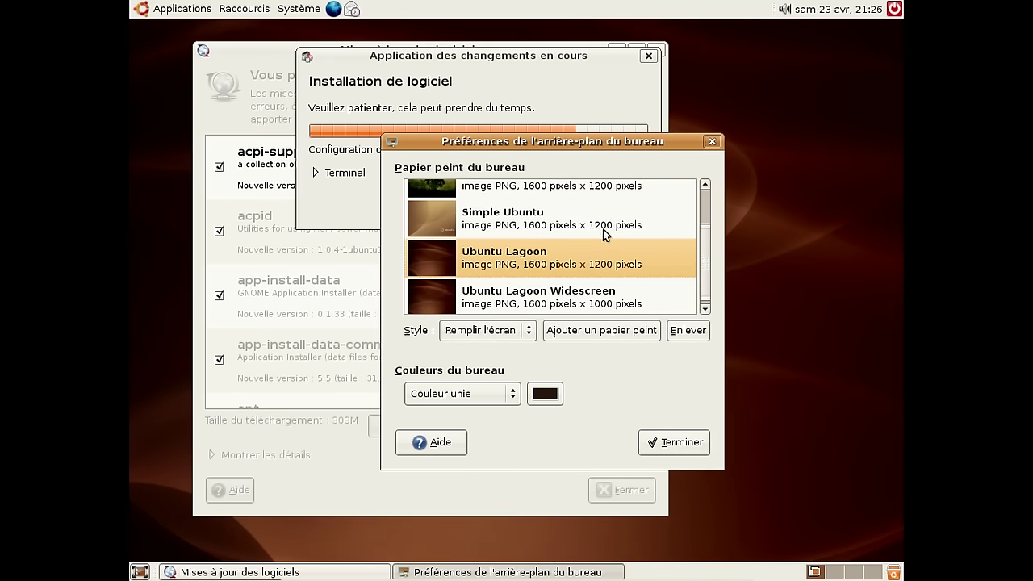
pyautogui.scroll(1, 618, 259)
pyautogui.click(554, 217)
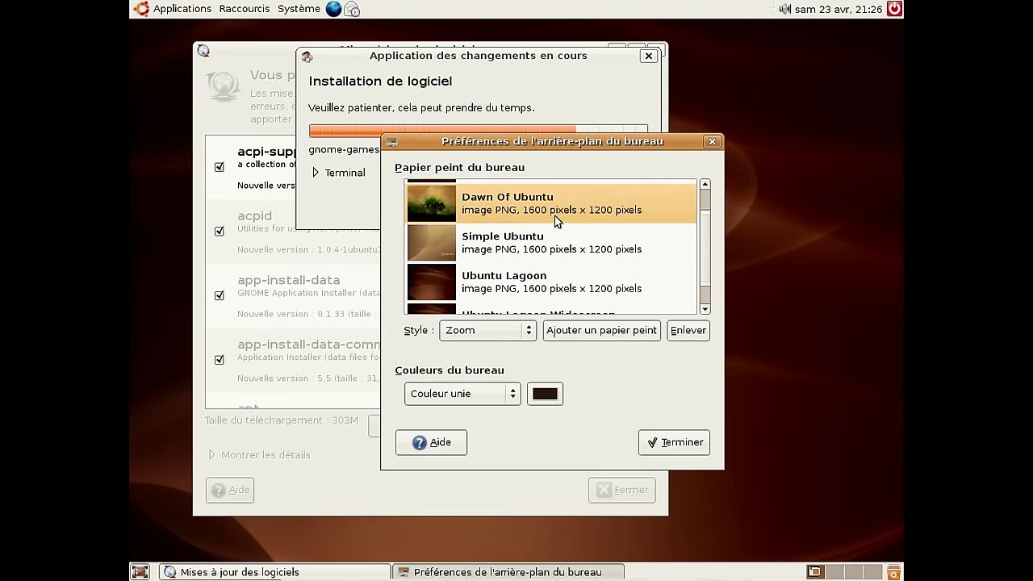
pyautogui.click(840, 572)
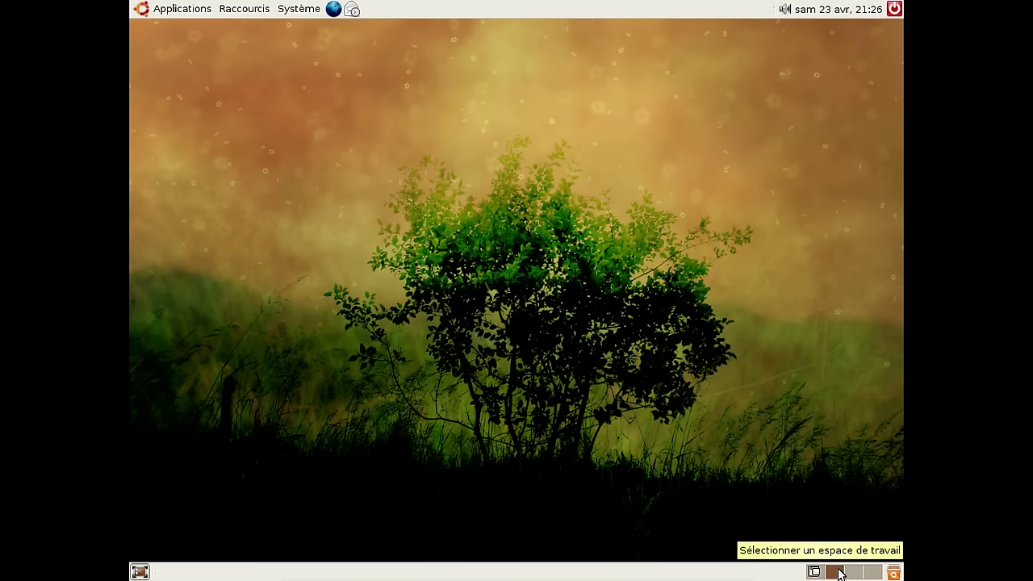
pyautogui.click(817, 572)
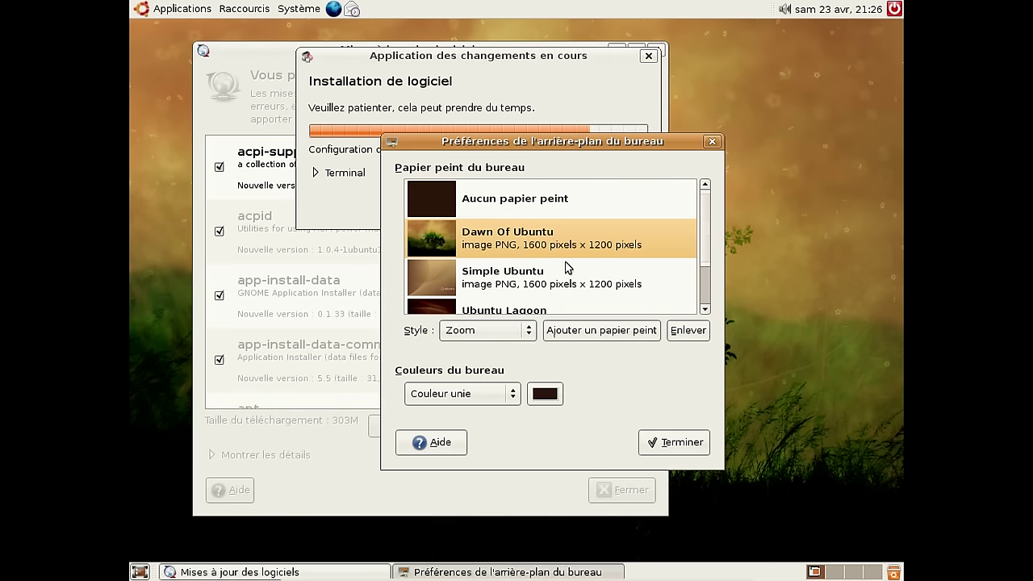
# - Set the wallpaper to Simple Ubuntu, check it on the second workspace and finish the background preferences
pyautogui.click(545, 284)
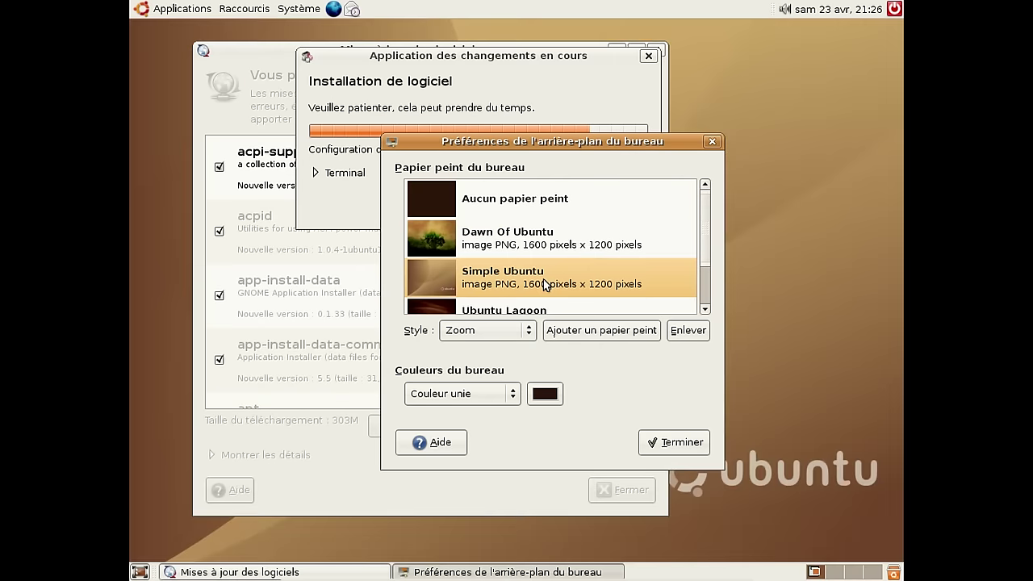
pyautogui.click(834, 573)
pyautogui.click(816, 572)
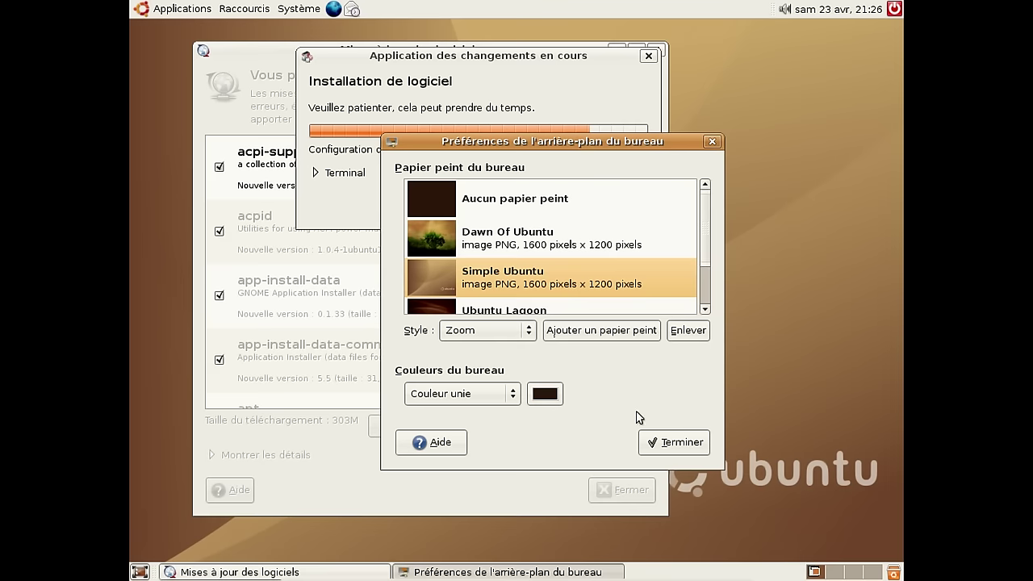
pyautogui.click(681, 441)
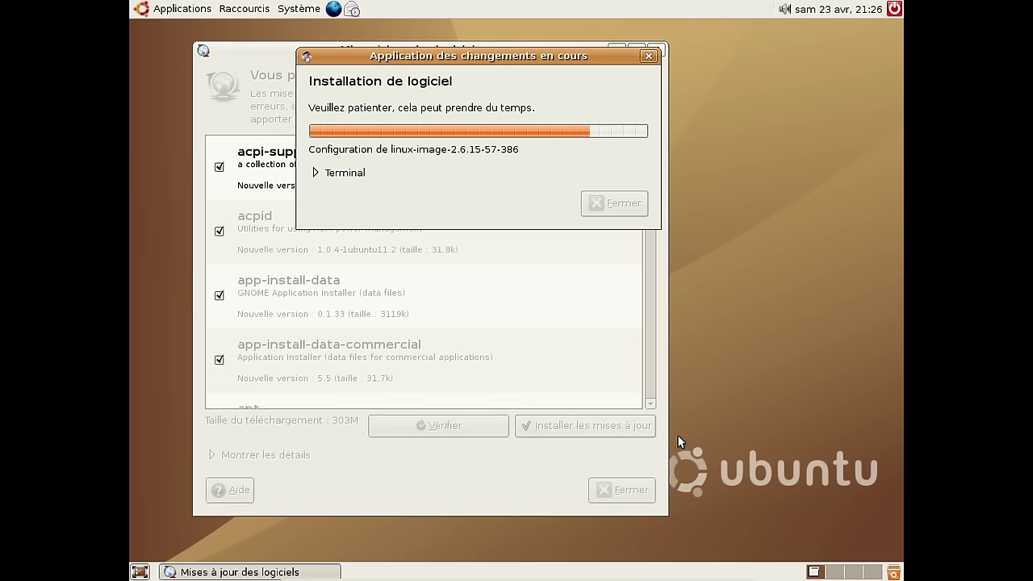
# - Follow the package configuration in the update's terminal output, expanding and collapsing it until the installation finishes
pyautogui.click(319, 173)
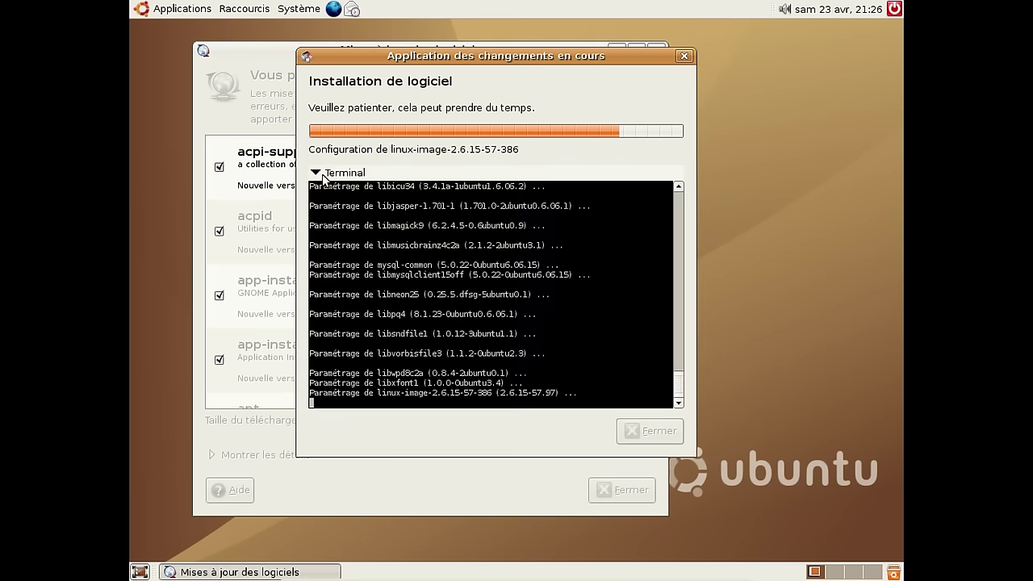
pyautogui.click(317, 172)
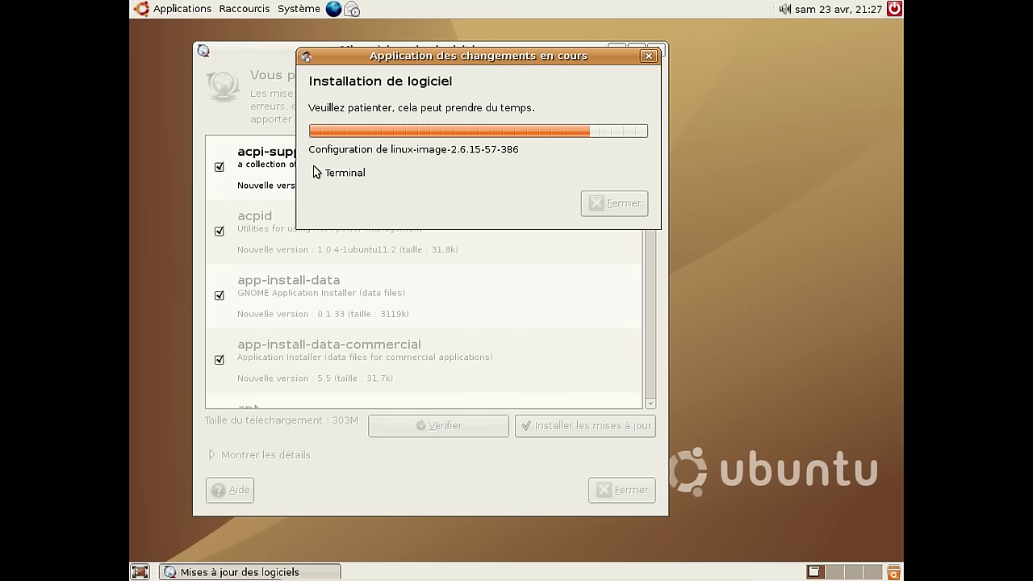
pyautogui.click(316, 174)
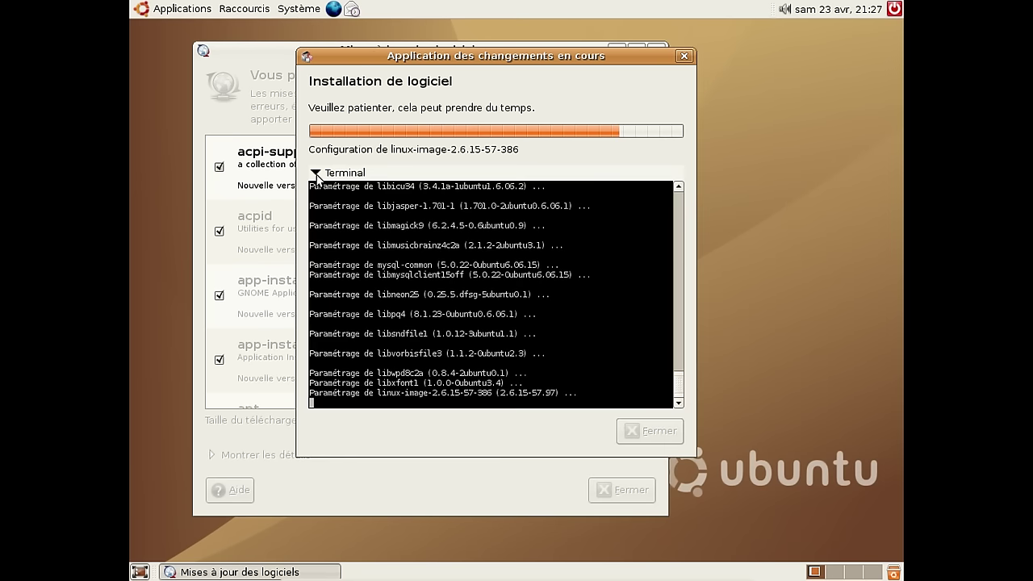
pyautogui.click(317, 175)
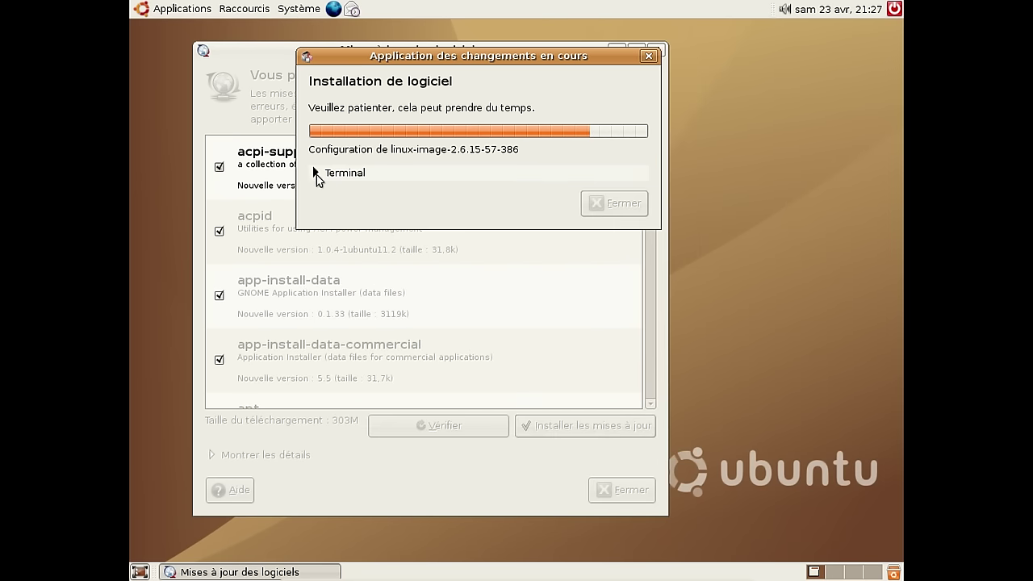
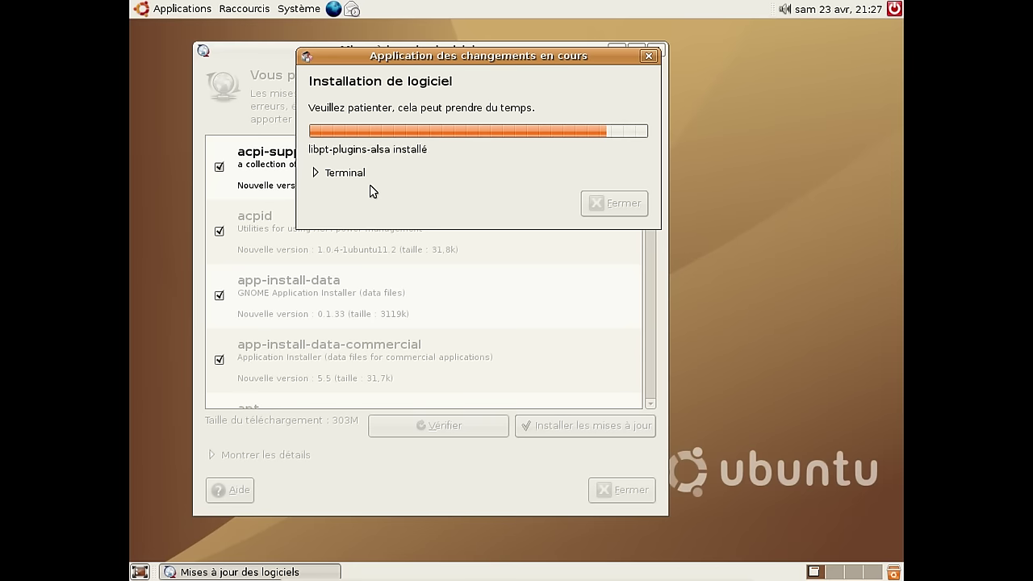
pyautogui.click(350, 174)
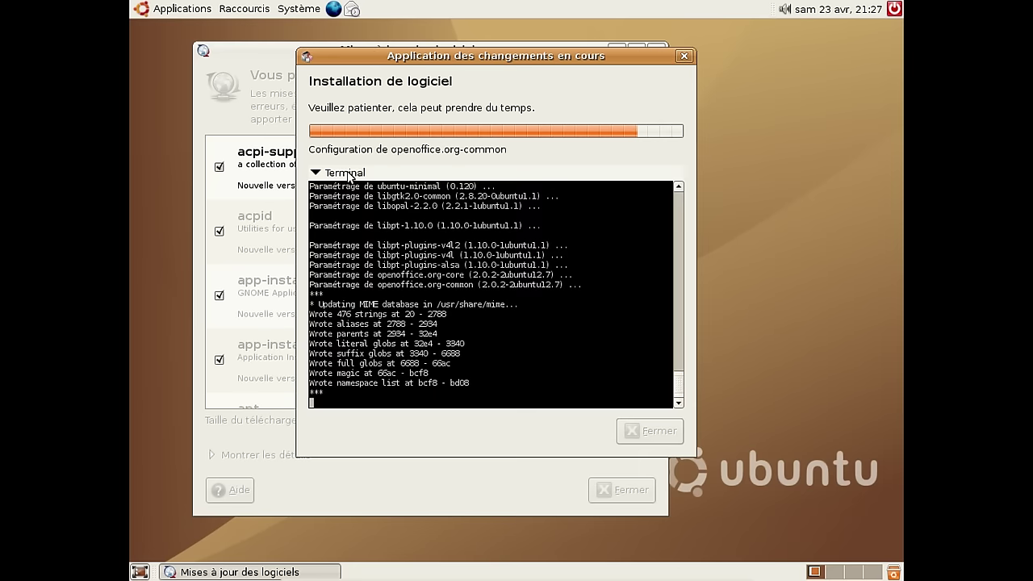
pyautogui.click(348, 174)
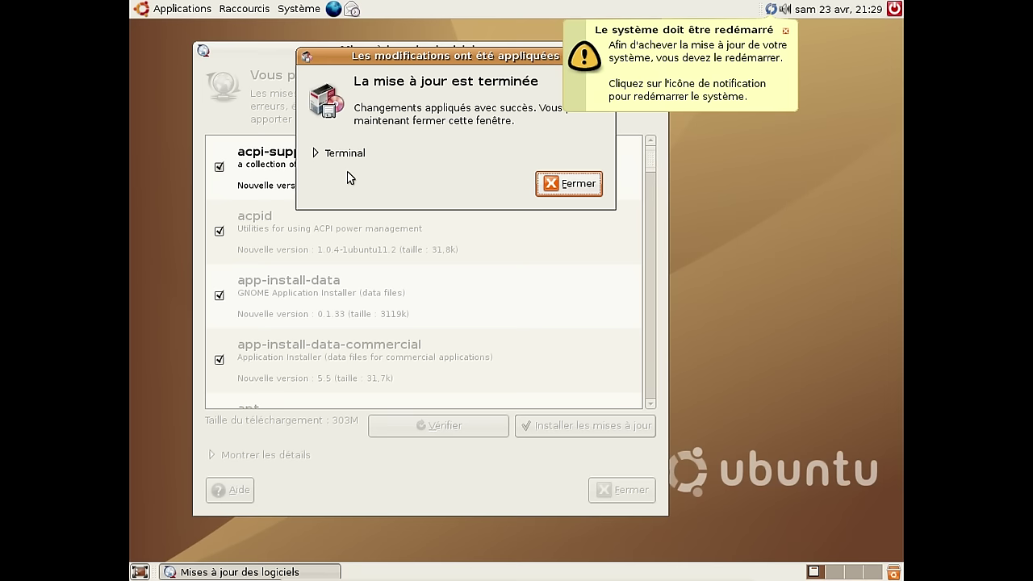
# - Dismiss the restart notice, close the completed update window and restart the system immediately from the restart notification
pyautogui.click(786, 36)
pyautogui.click(542, 185)
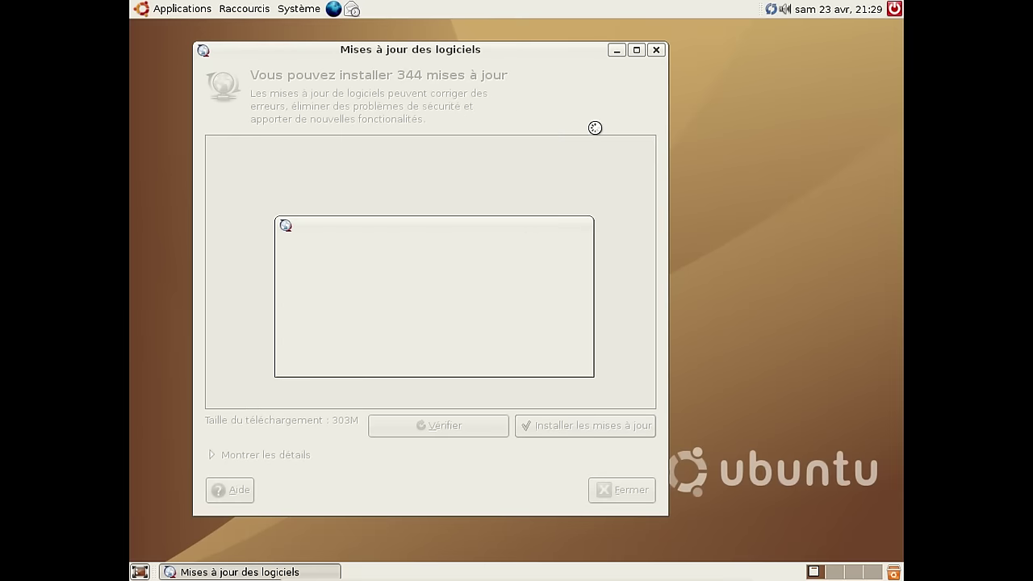
pyautogui.click(773, 11)
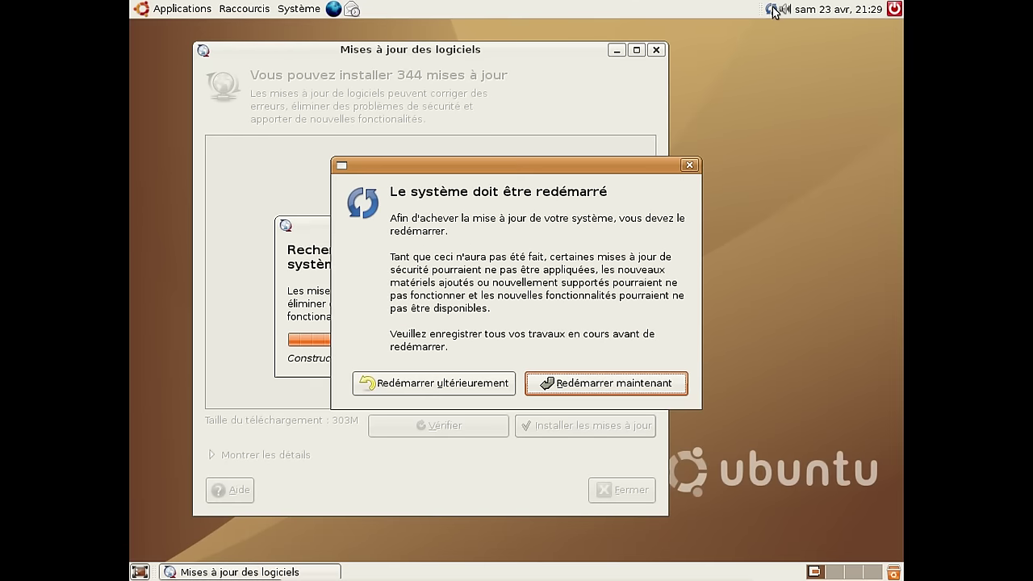
pyautogui.click(554, 392)
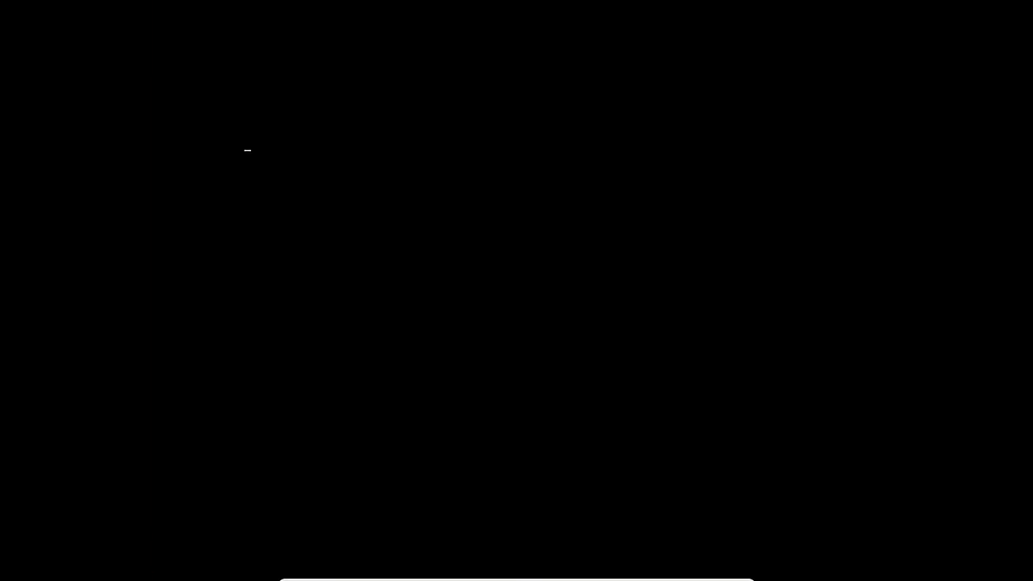